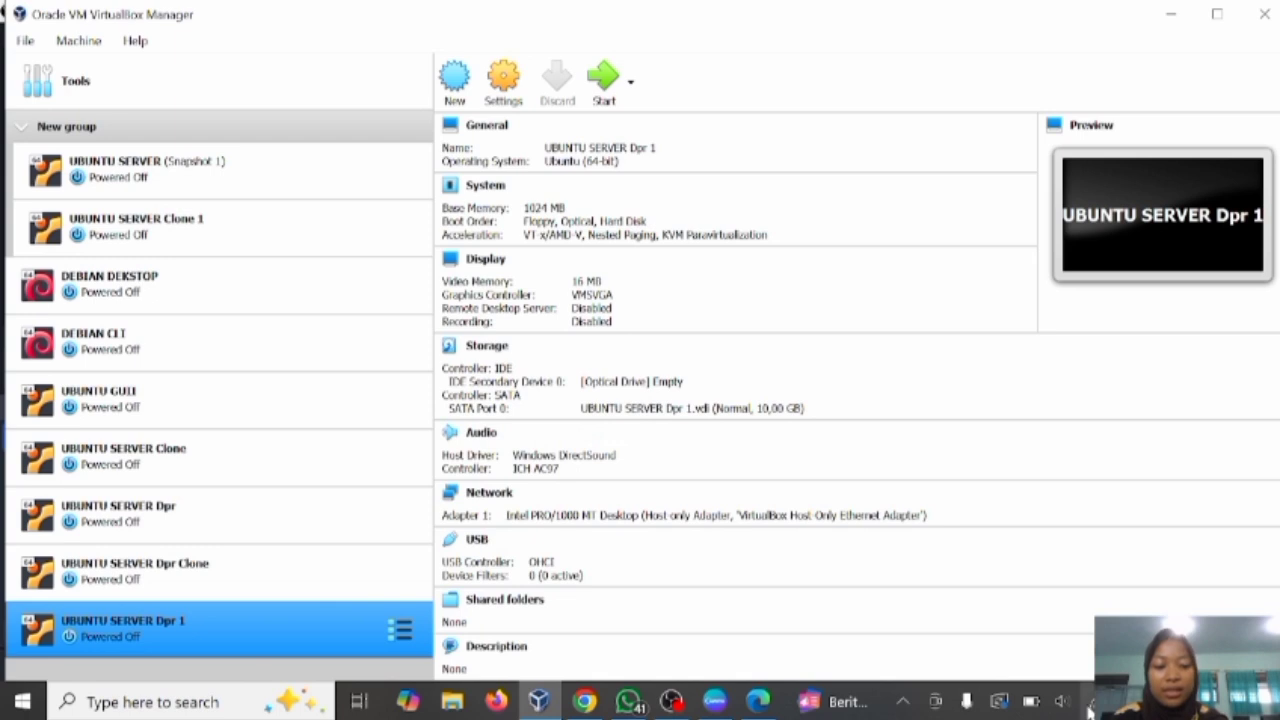
# Exit the full-screen slideshow back to Canva's editor at slide 4, 'SIMULASI NAT PADA VM'.
pyautogui.click(1063, 703)
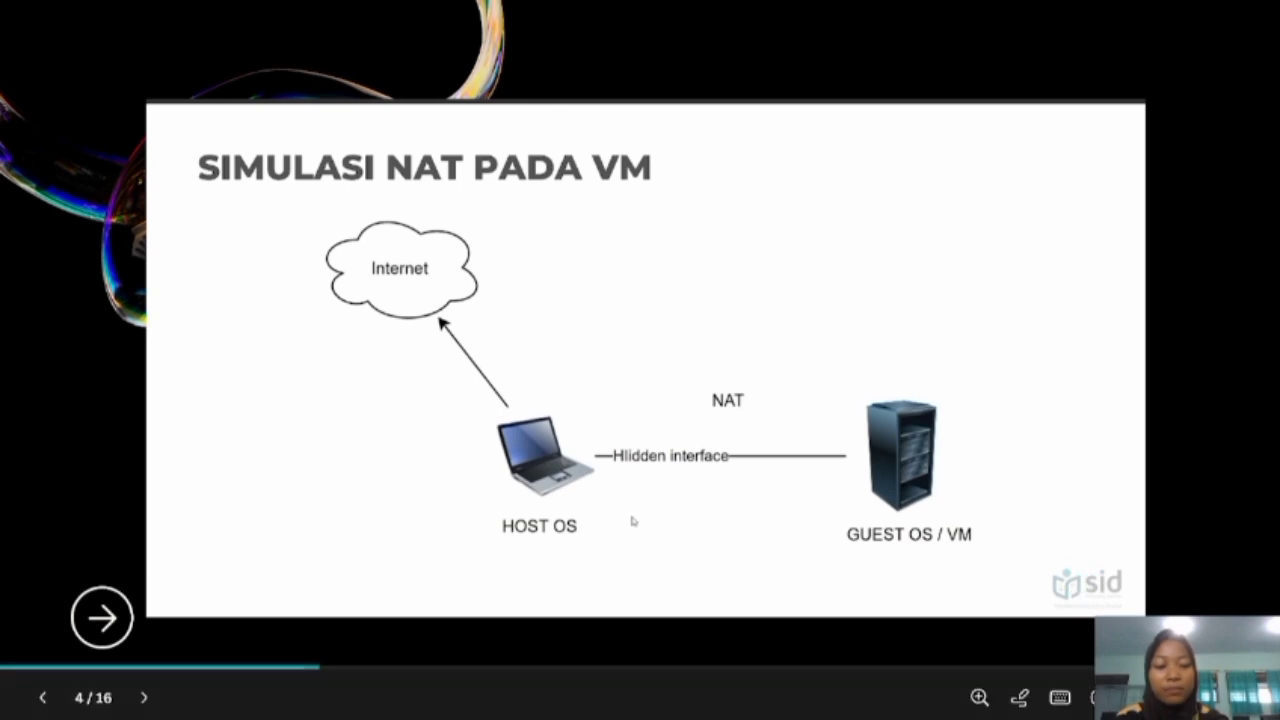
pyautogui.press('Escape')
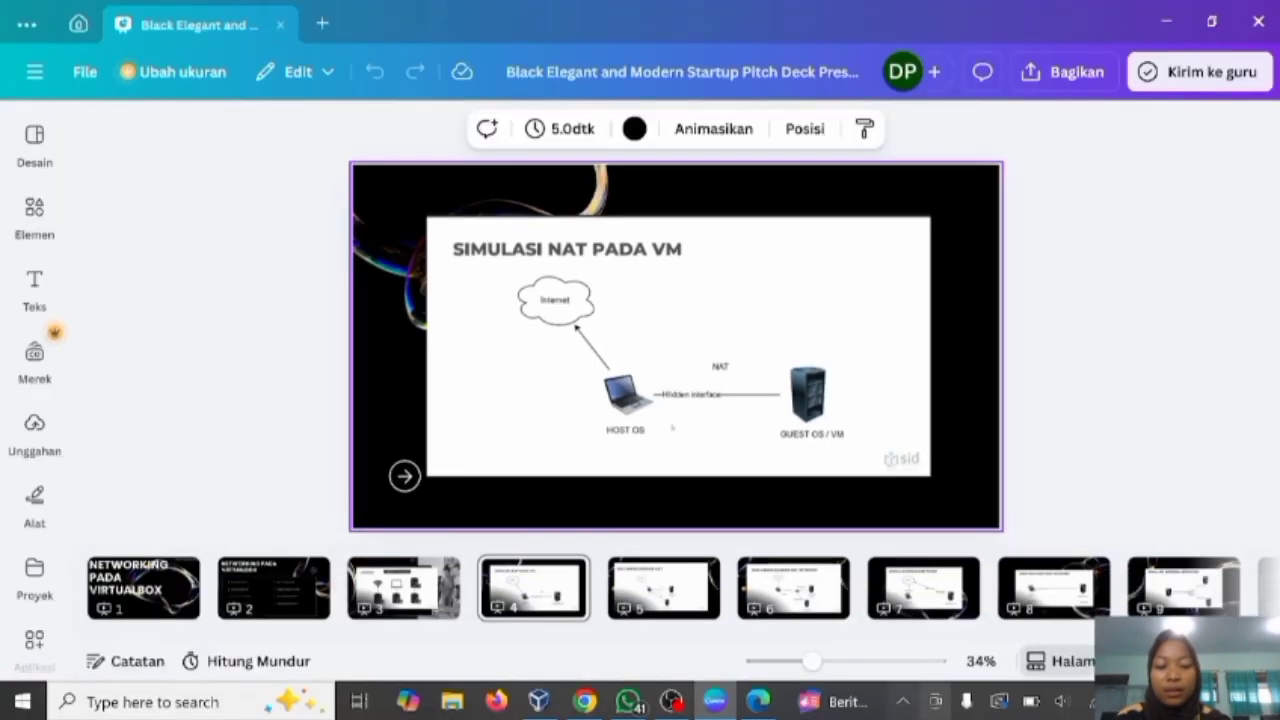
pyautogui.moveTo(746, 709)
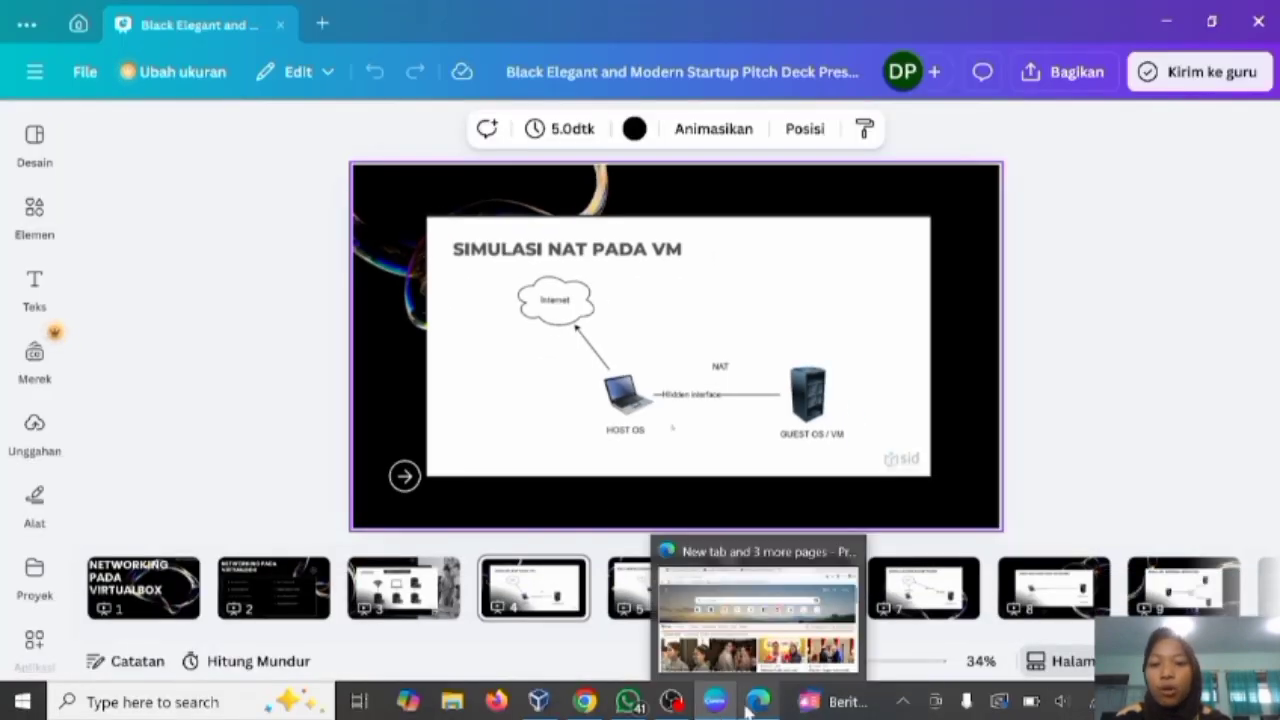
# In Edge, search 'download vir' and open the VirtualBox 6.1 old builds page.
pyautogui.click(746, 709)
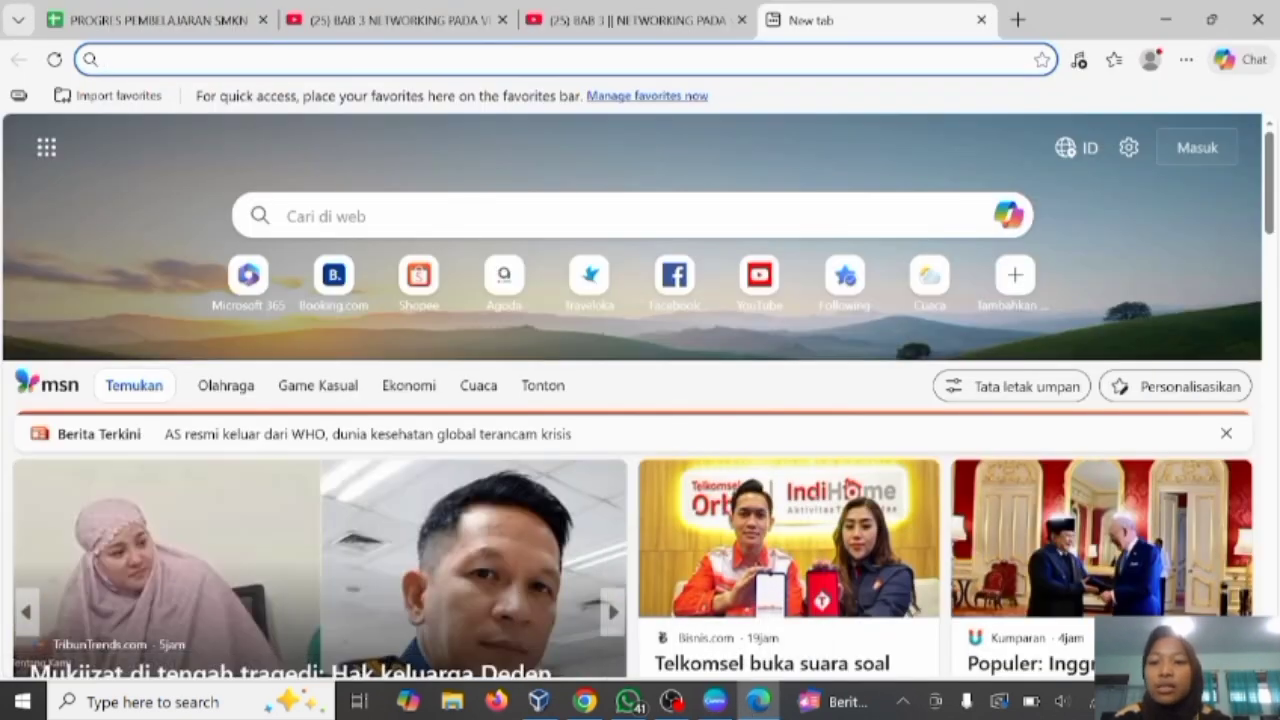
pyautogui.click(490, 60)
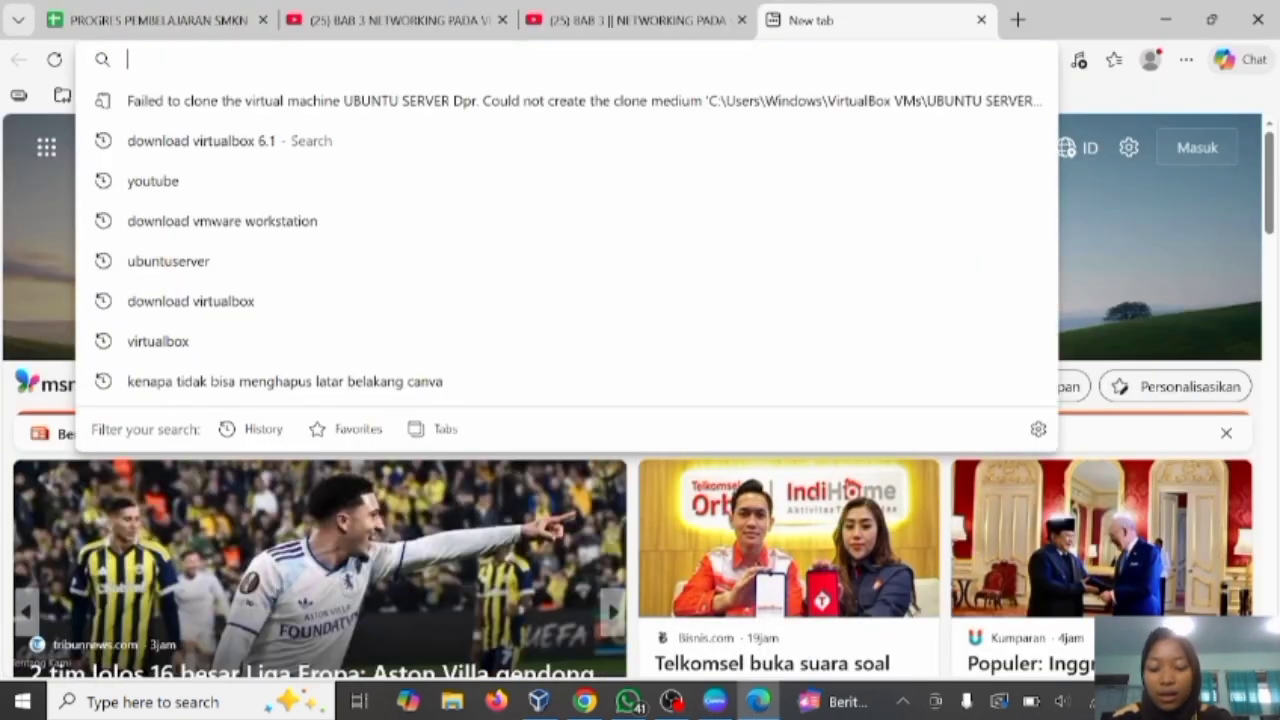
pyautogui.write('download')
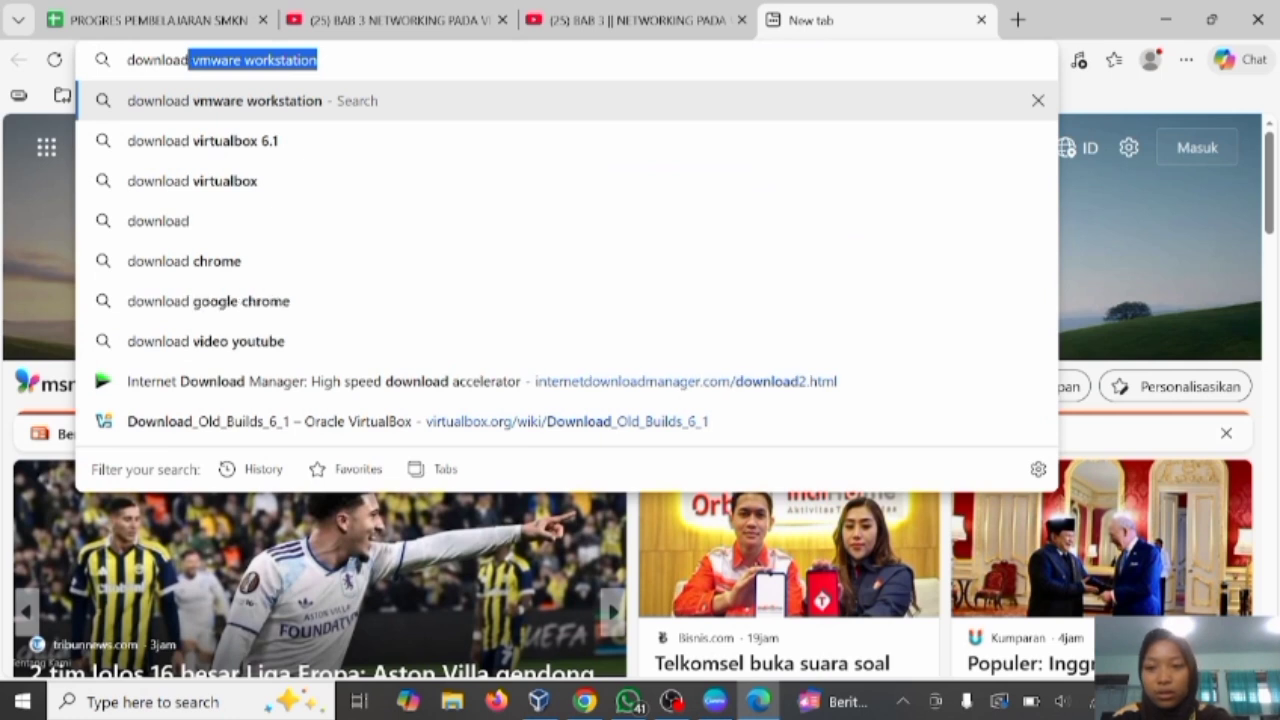
pyautogui.write(' v')
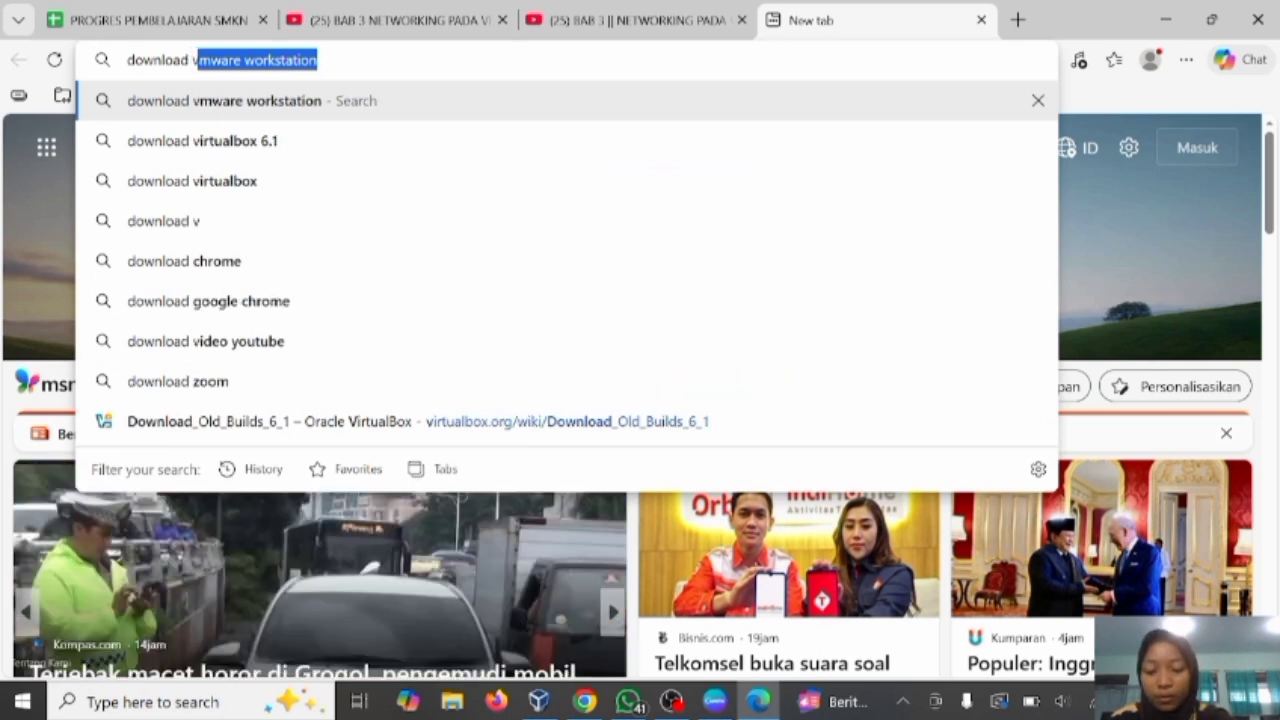
pyautogui.write('ir')
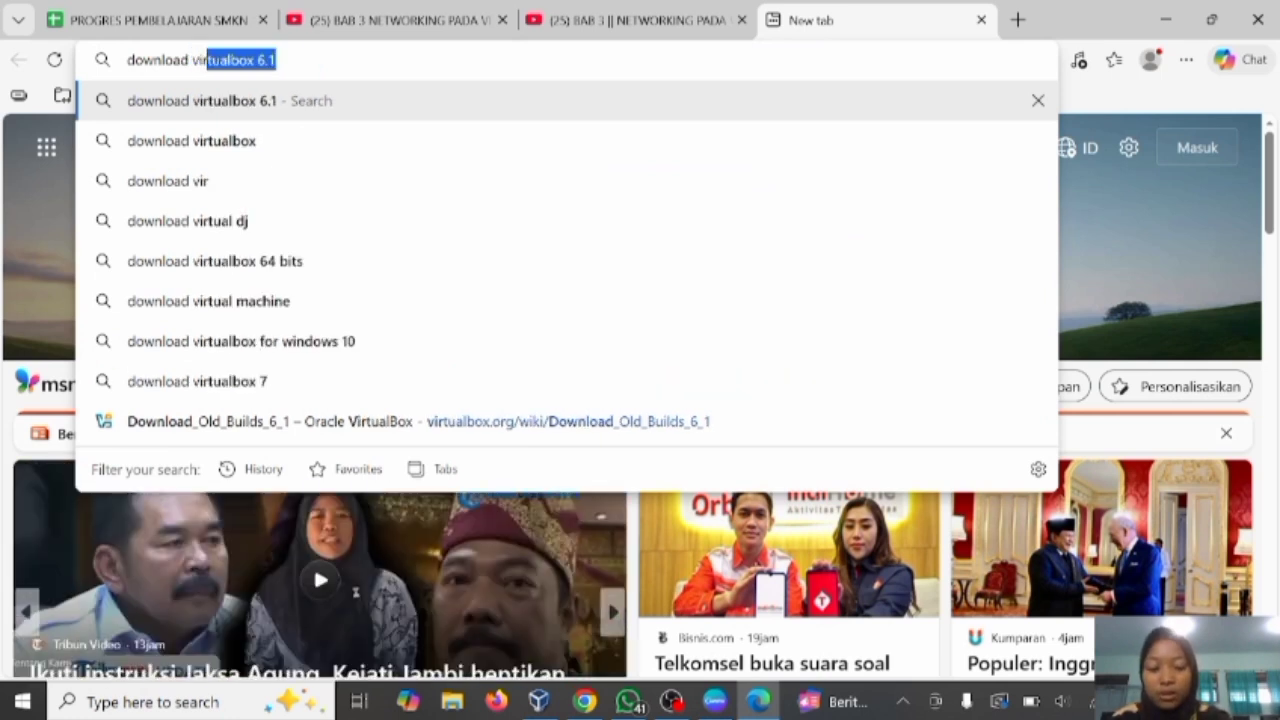
pyautogui.press('Return')
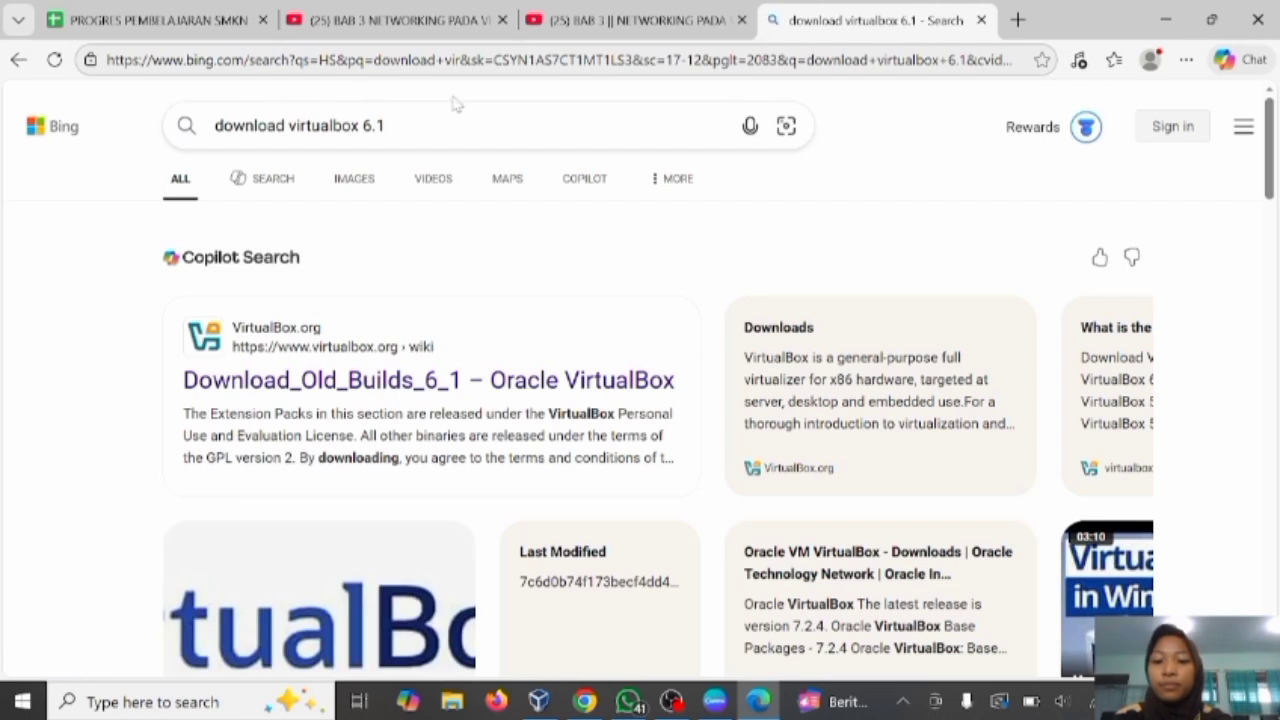
pyautogui.click(308, 380)
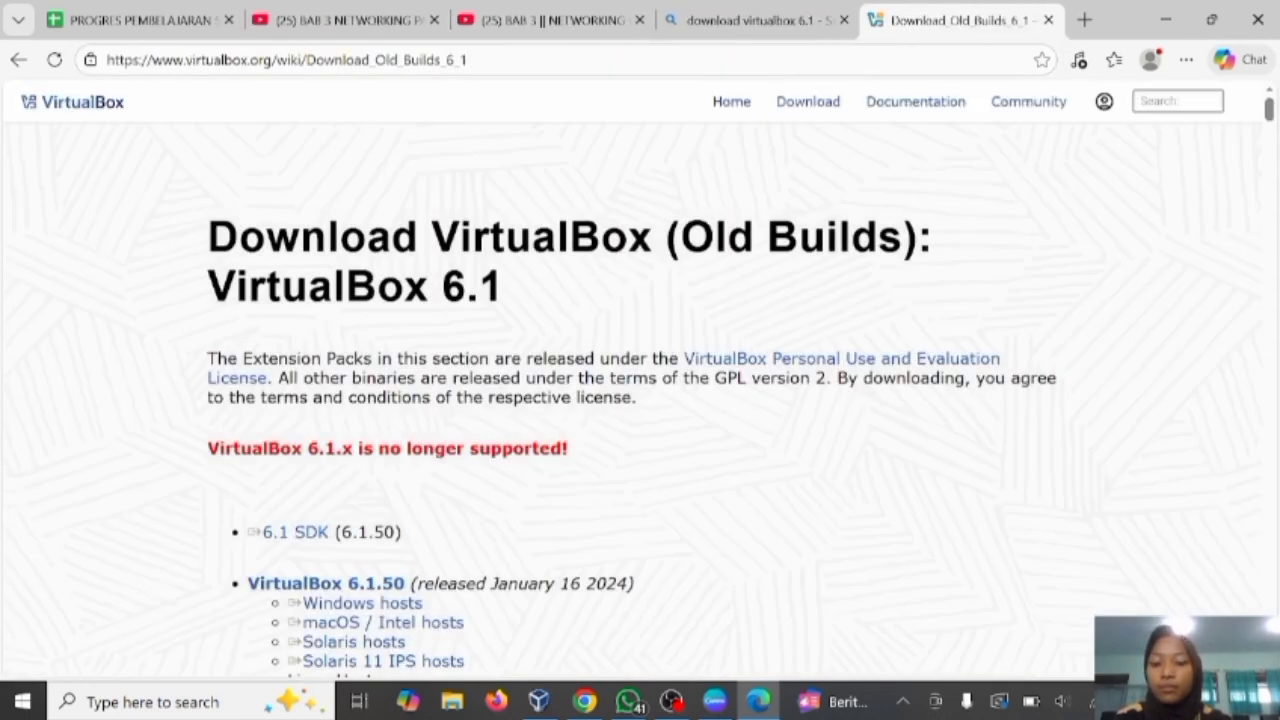
# Scroll down the VirtualBox 6.1.50 download page, then return to VirtualBox Manager.
pyautogui.scroll(-2, 308, 380)
pyautogui.scroll(-1, 300, 440)
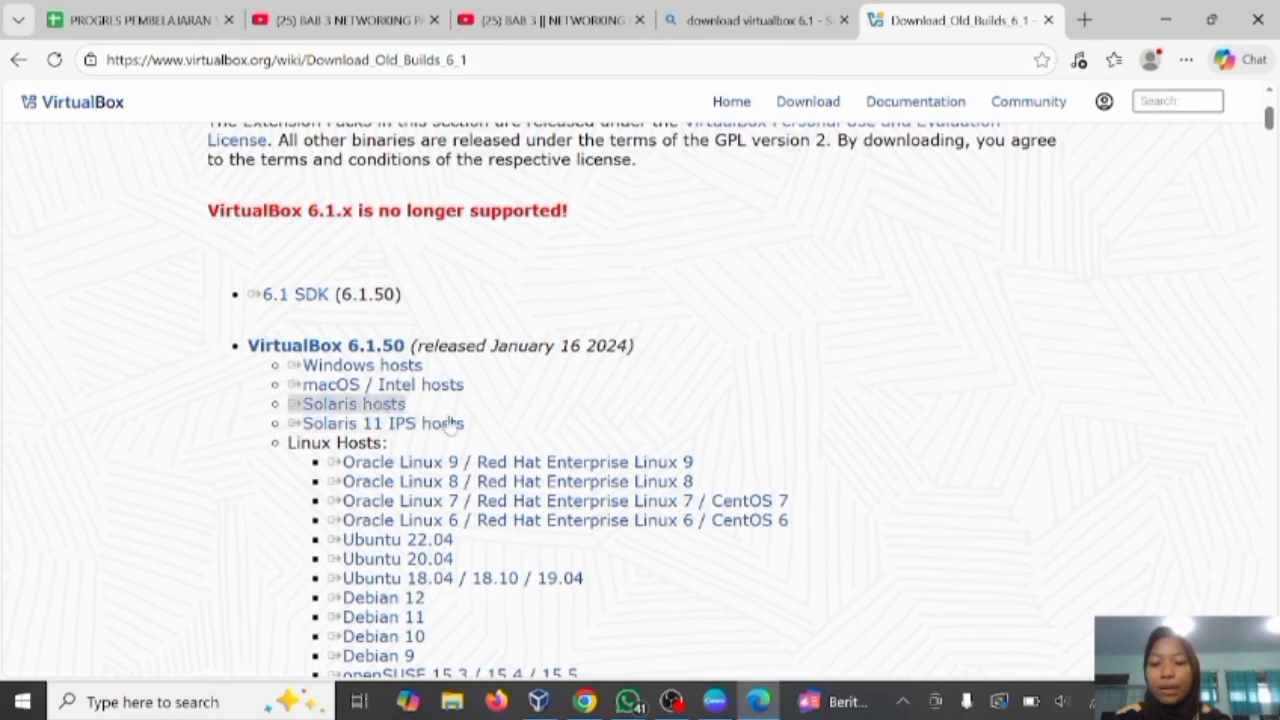
pyautogui.scroll(-1, 455, 428)
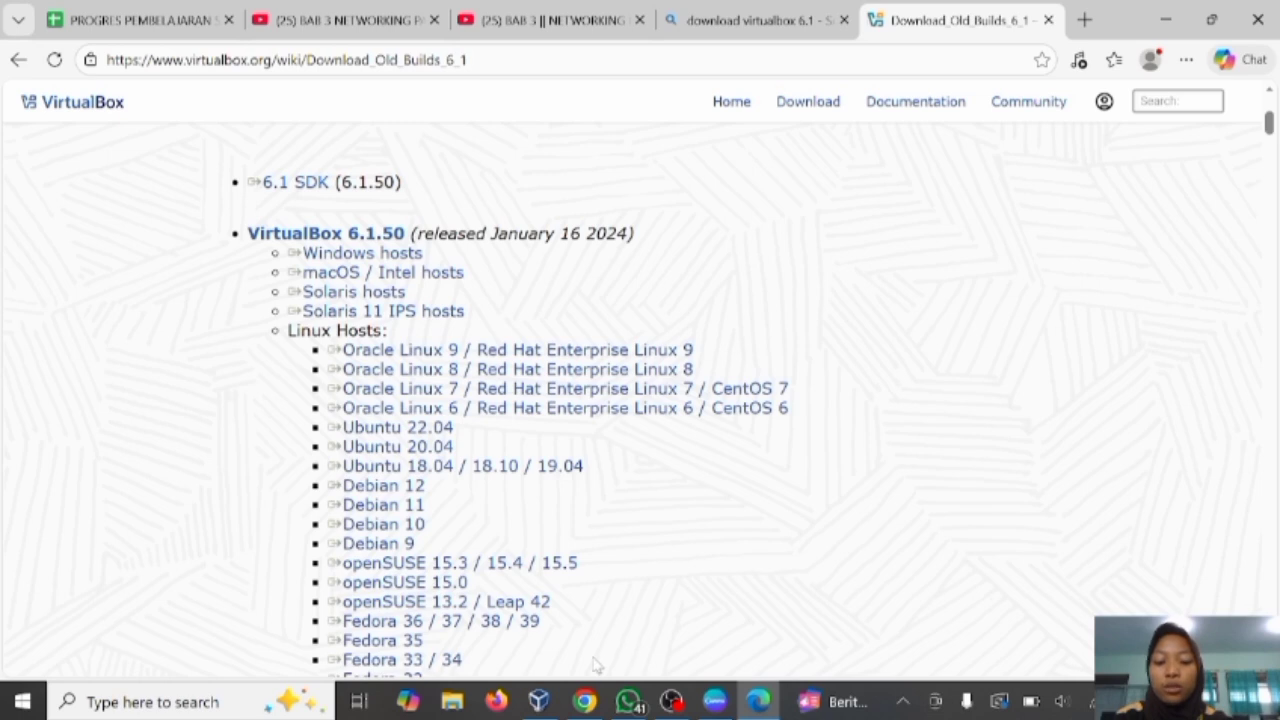
pyautogui.click(539, 700)
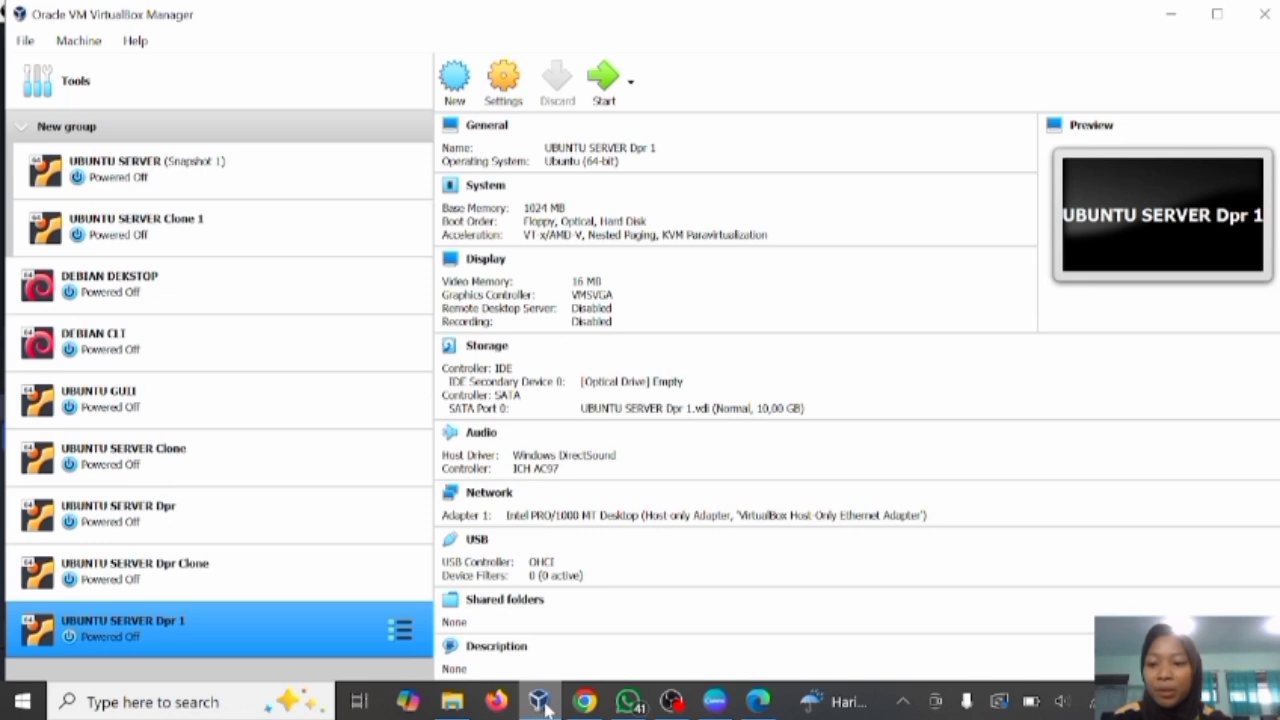
# Switch UBUNTU SERVER Dpr's Adapter 1 from host-only to NAT, save, and boot the machine.
pyautogui.click(322, 528)
pyautogui.rightClick(322, 528)
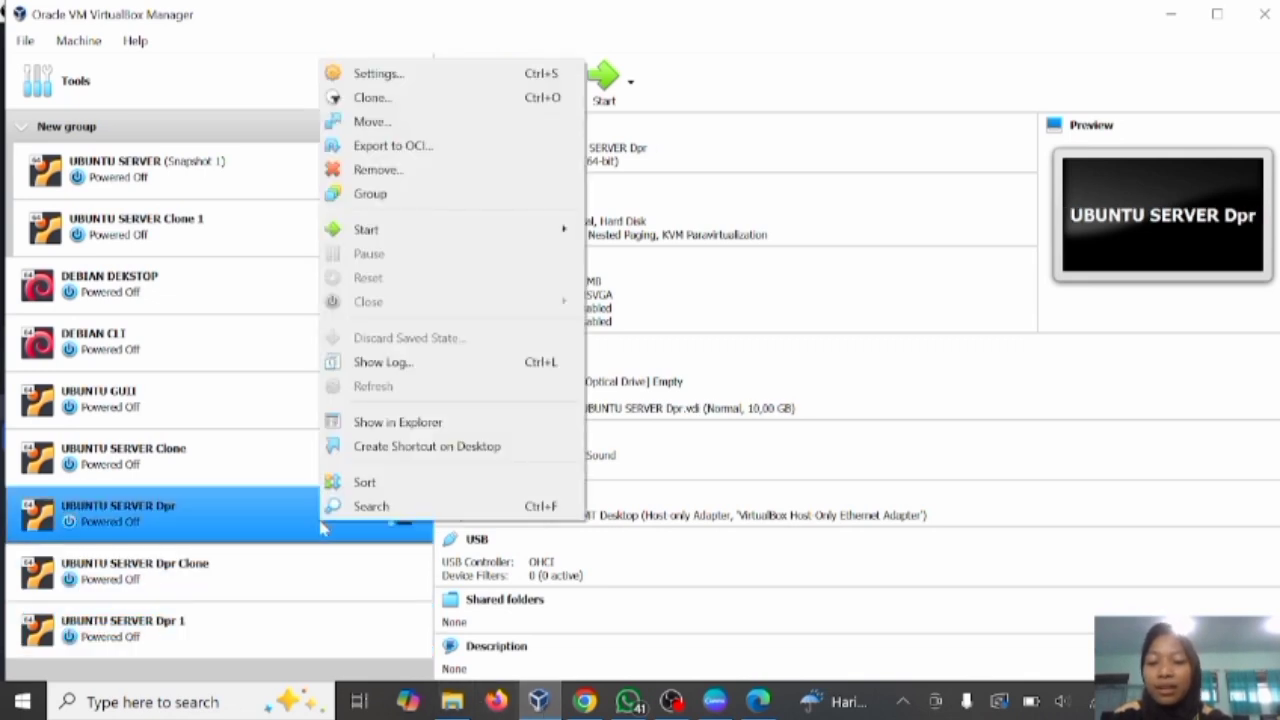
pyautogui.click(416, 75)
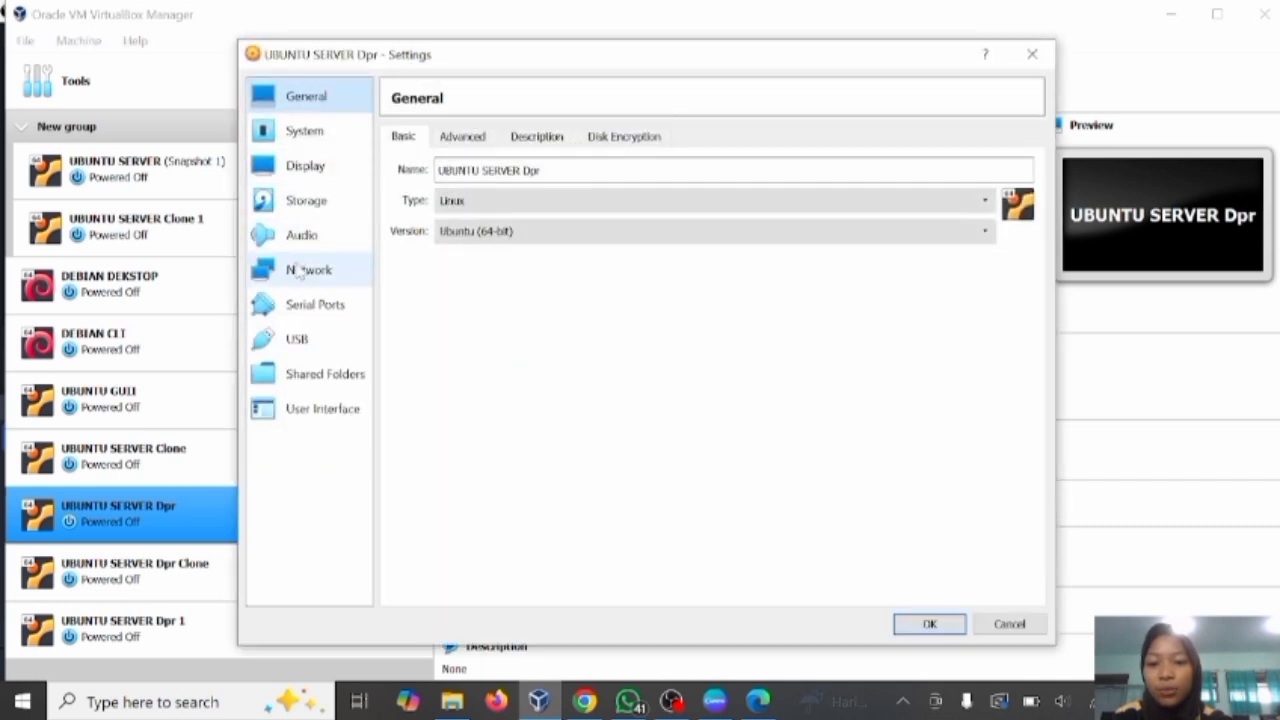
pyautogui.click(299, 272)
pyautogui.click(665, 203)
pyautogui.click(640, 211)
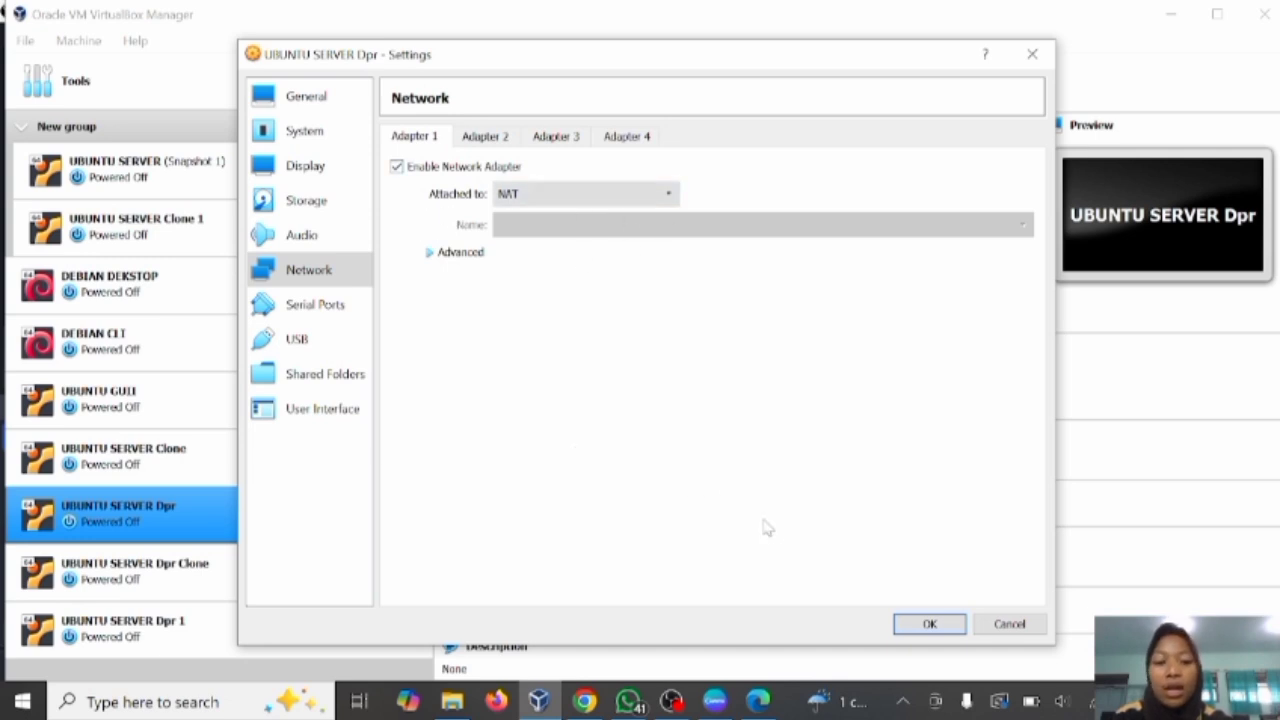
pyautogui.click(927, 624)
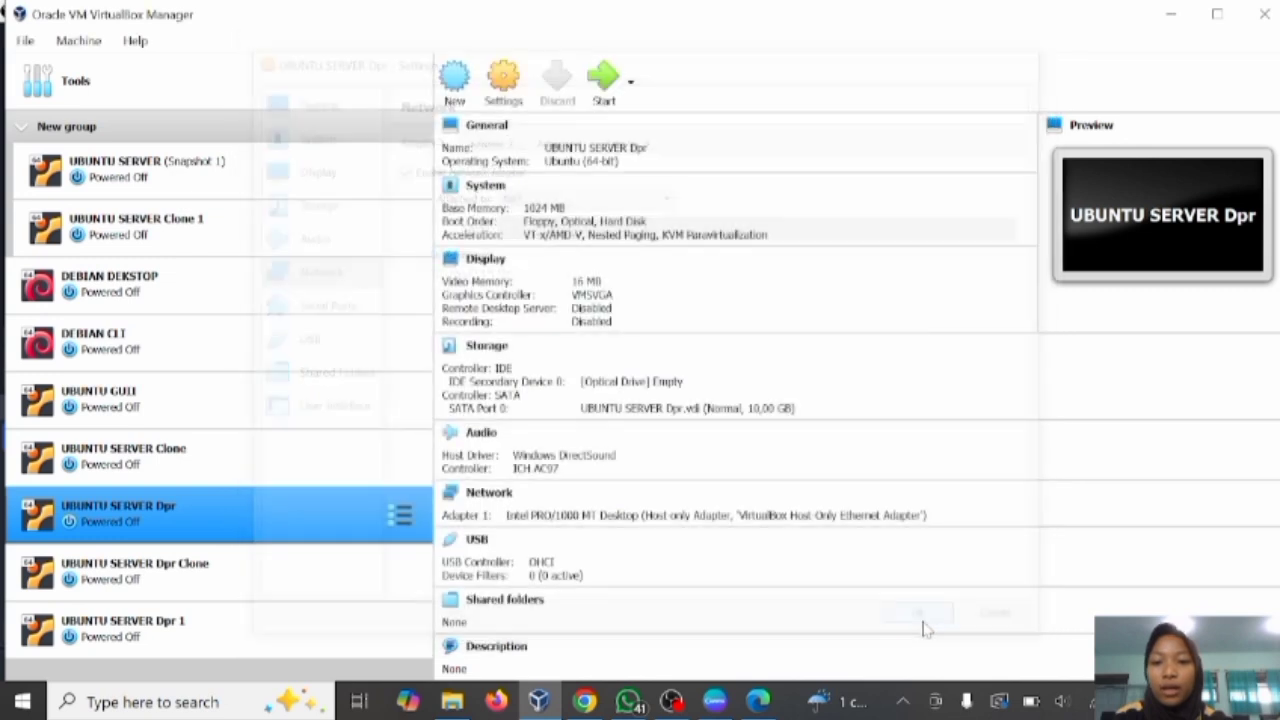
pyautogui.click(605, 88)
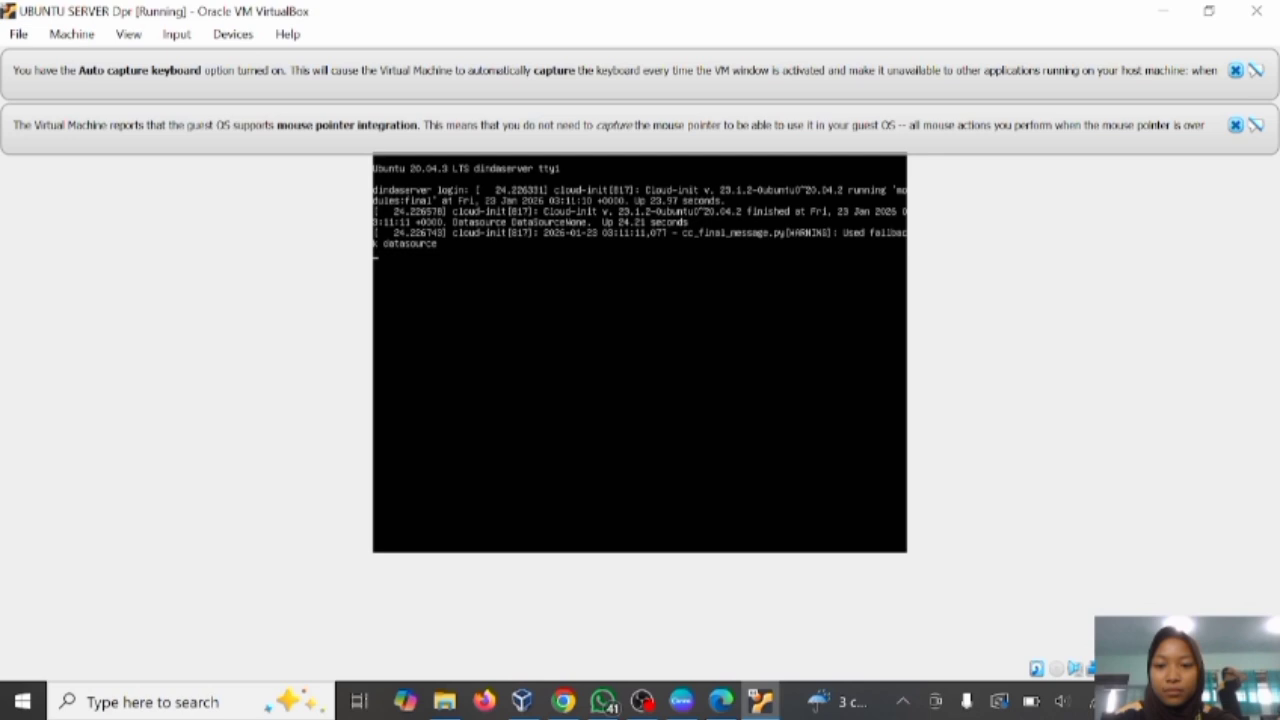
# Log in to the Ubuntu server console with the user's username and password.
pyautogui.press('Return')
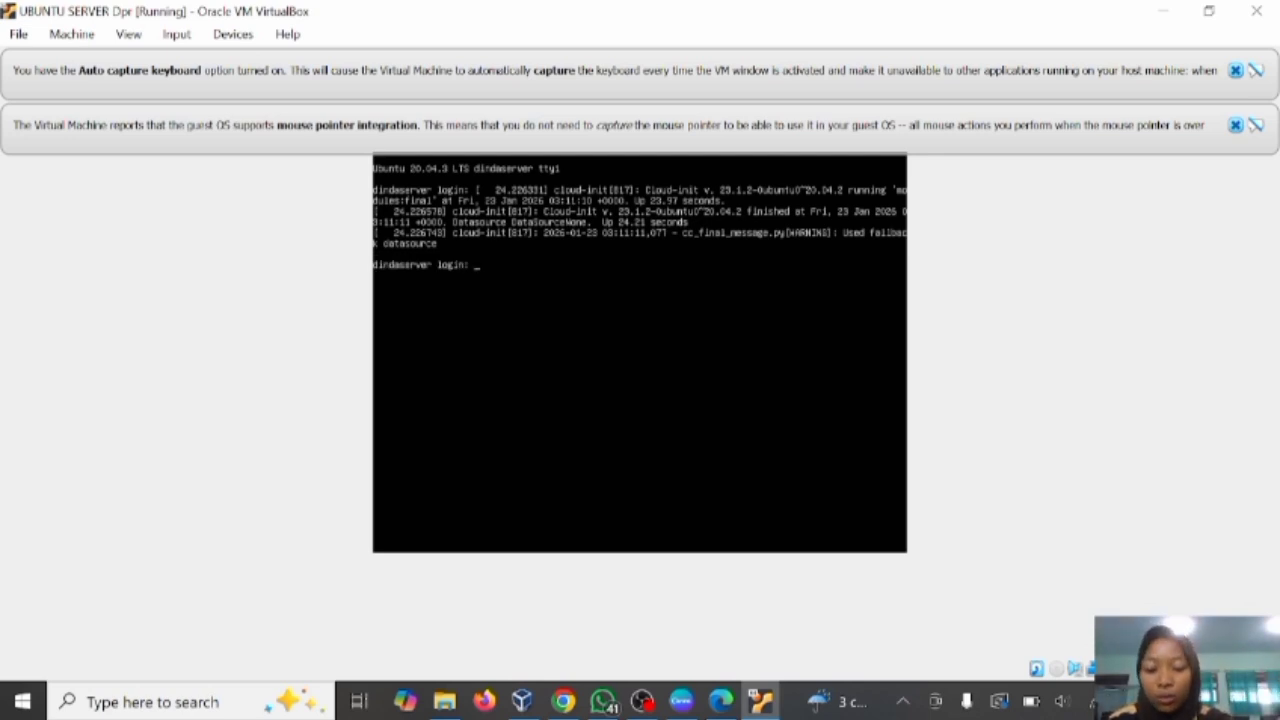
pyautogui.write('dinda')
pyautogui.press('Return')
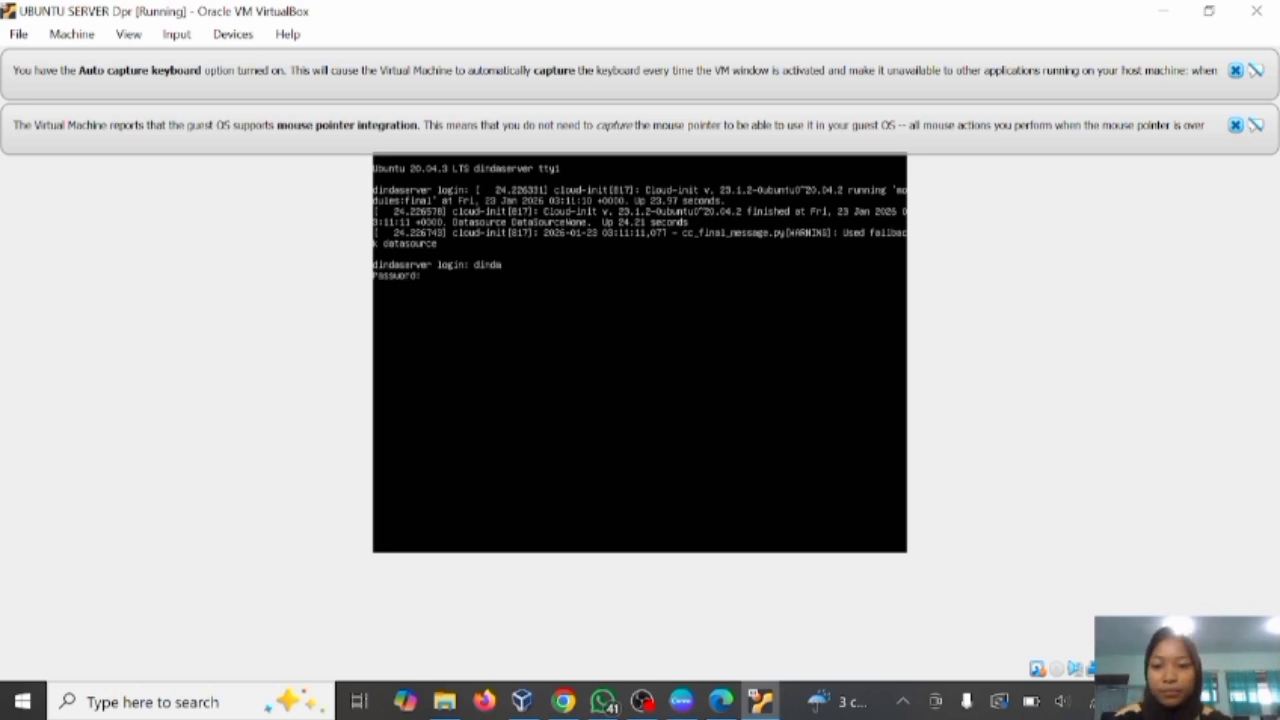
pyautogui.press('Return')
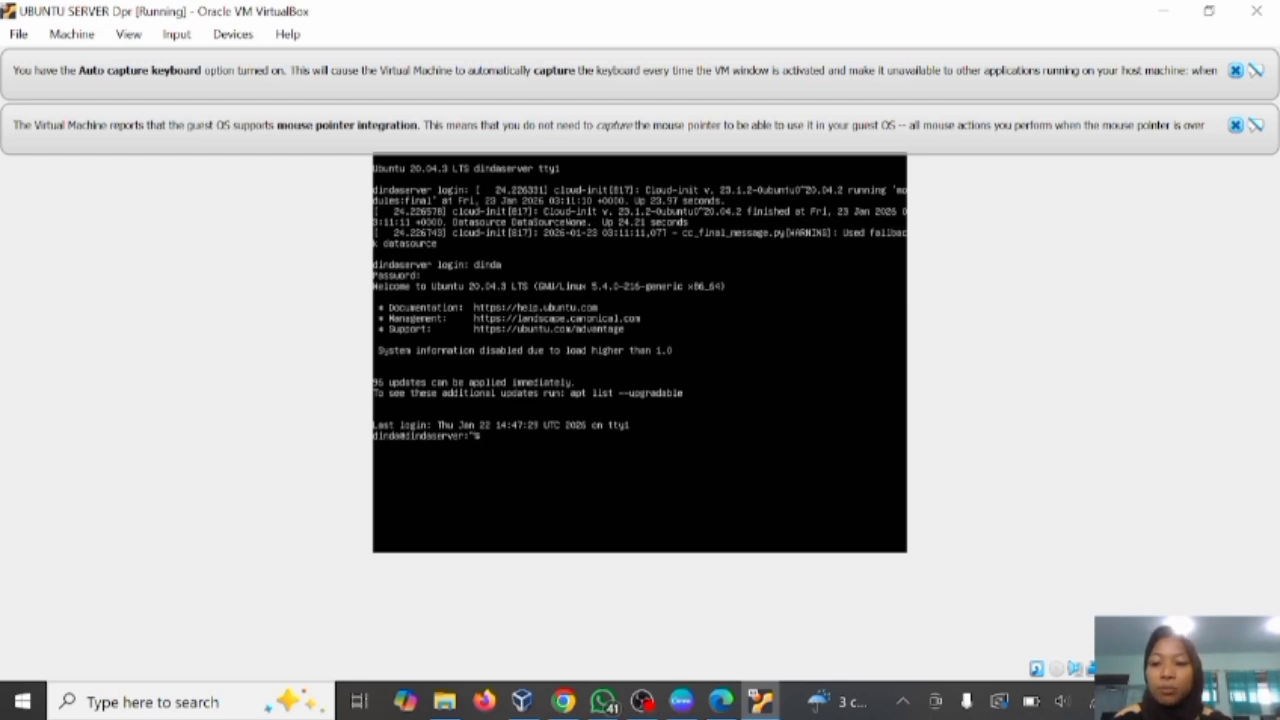
# Ping google.com and stop it after 27 replies with 0% packet loss.
pyautogui.write('ping')
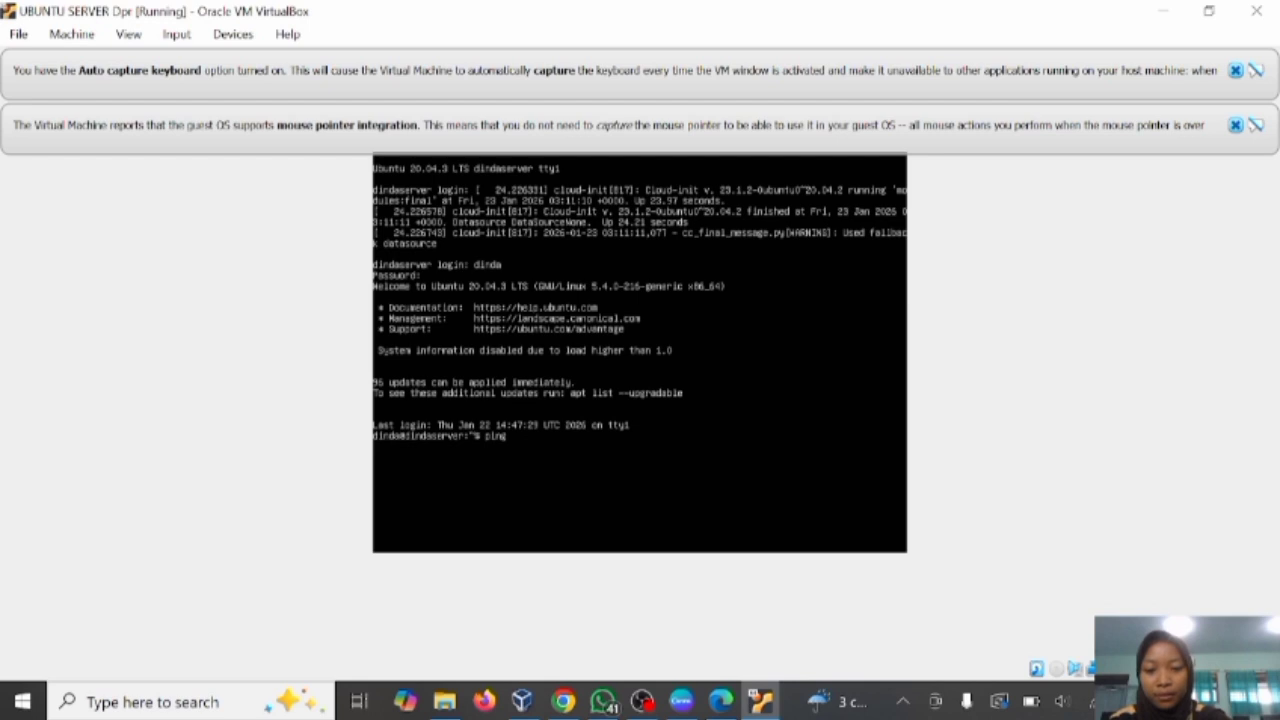
pyautogui.write(' goog')
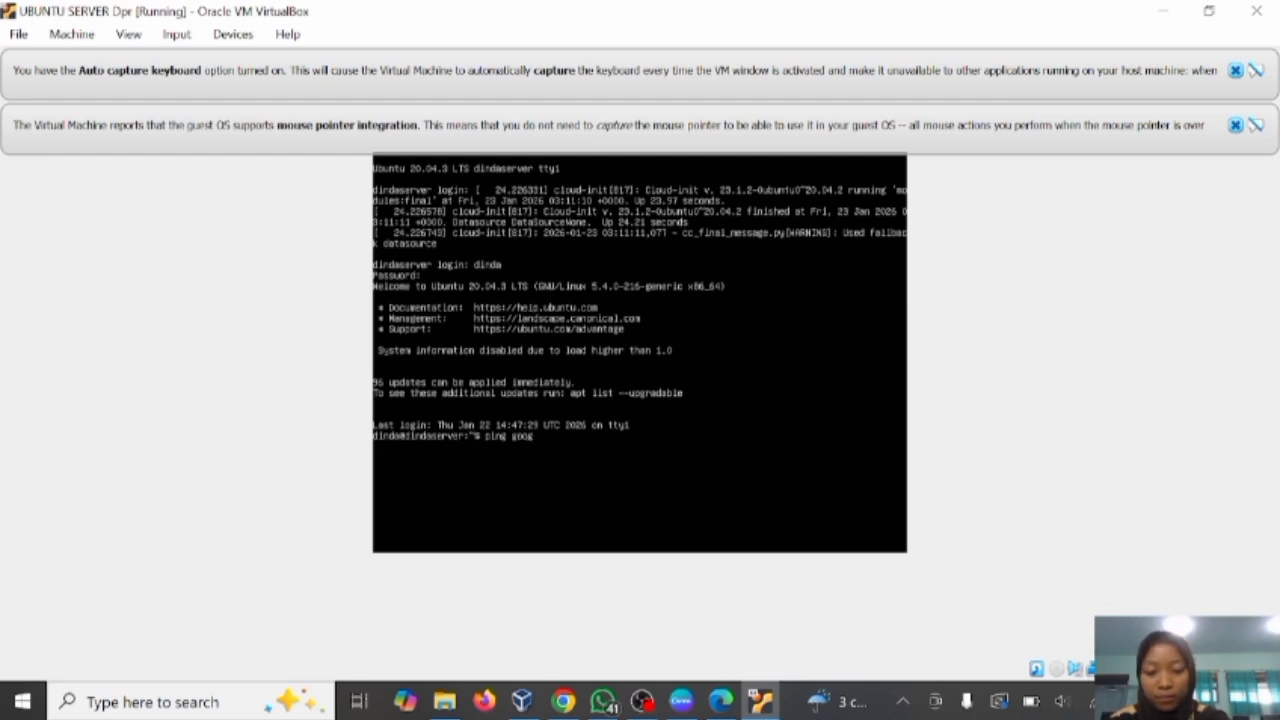
pyautogui.write('le.com')
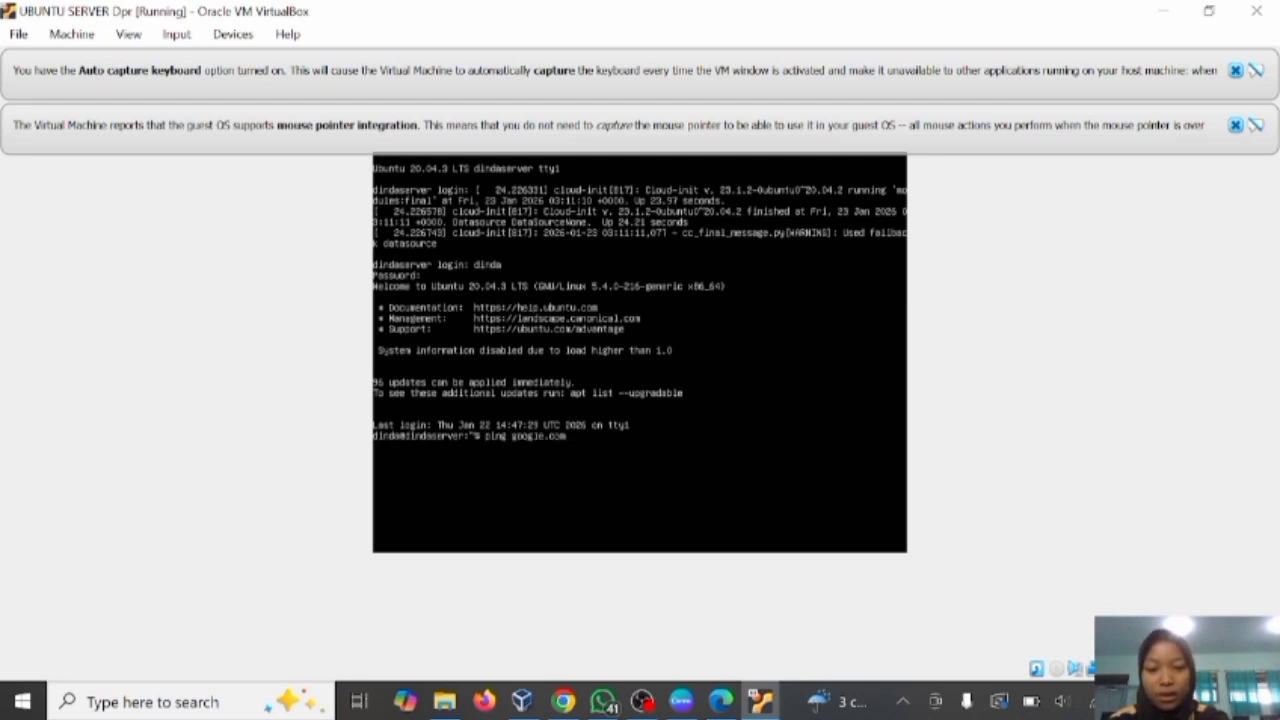
pyautogui.press('Return')
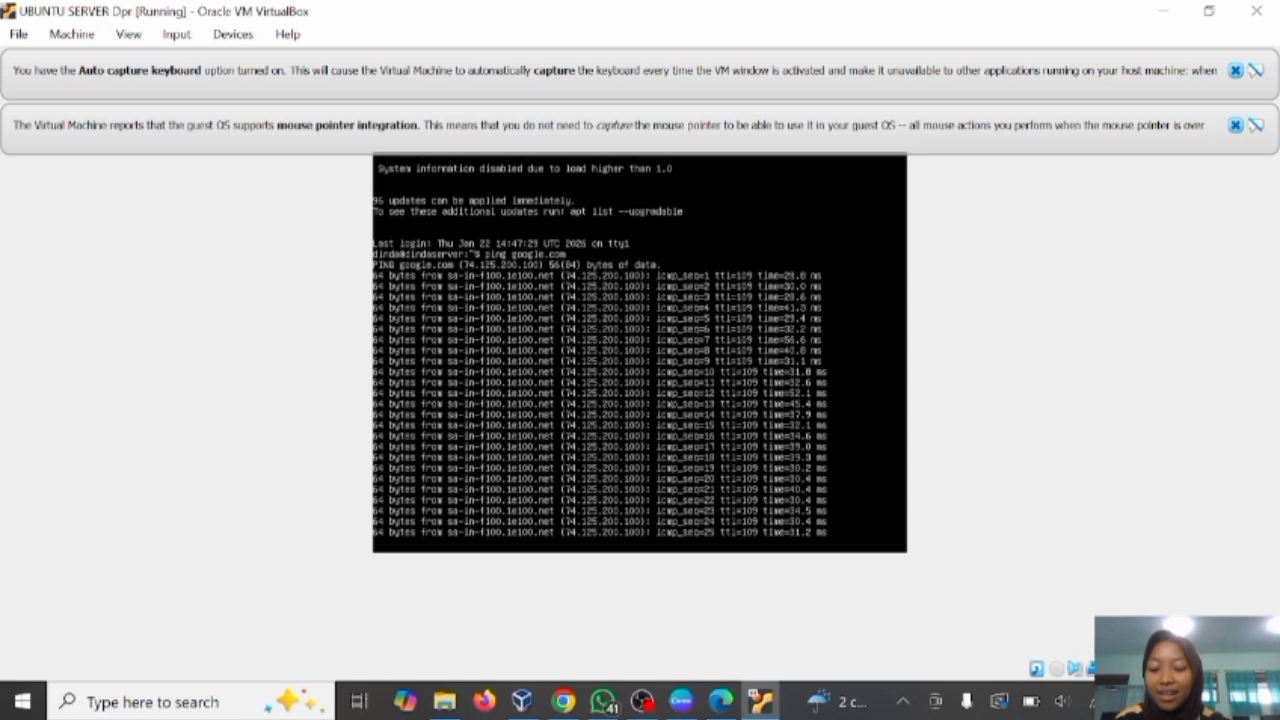
pyautogui.hotkey('ctrl', 'c')
pyautogui.hotkey('ctrl', 'c')
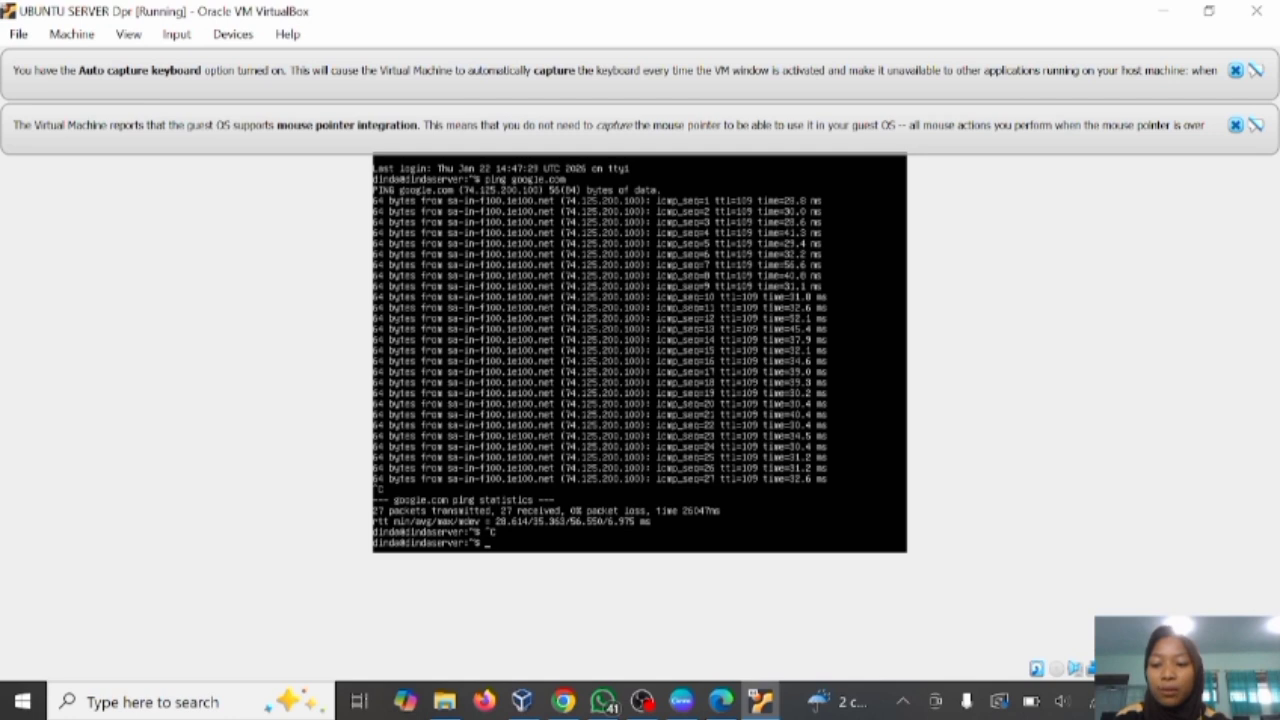
# Run 'ip address' in the guest to list enp0s3 with 10.0.2.15/24.
pyautogui.write('ip address')
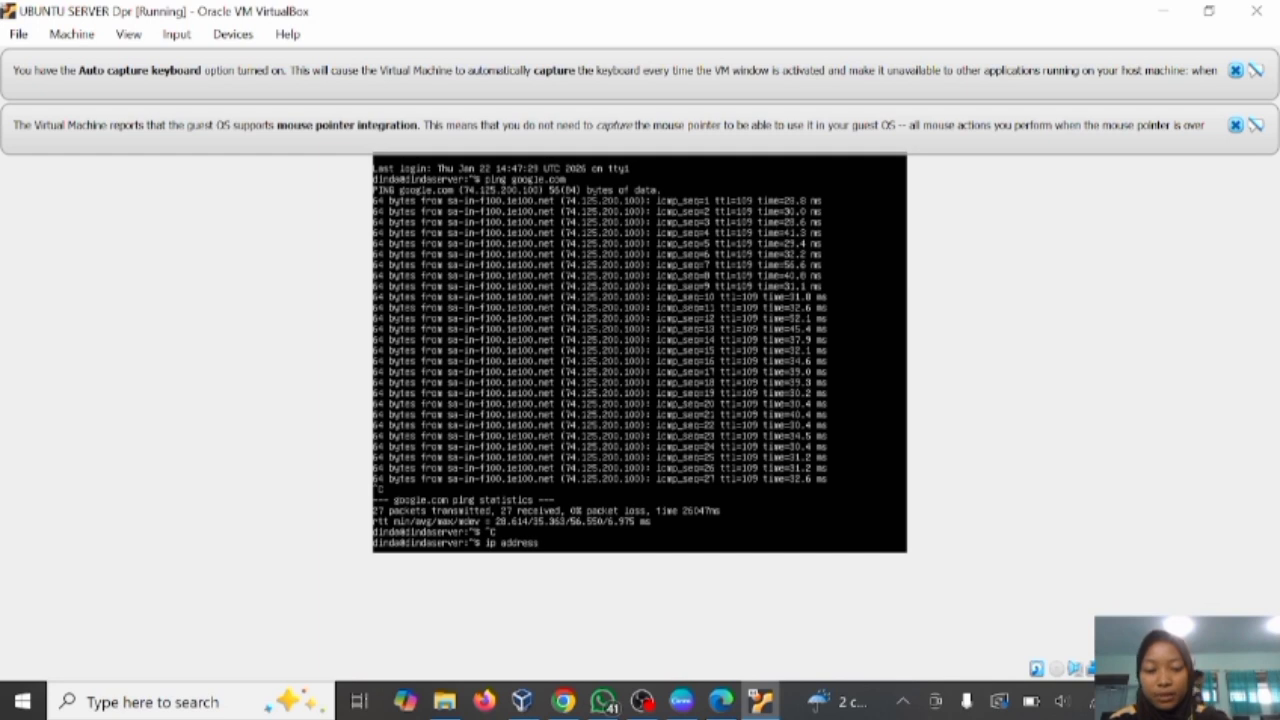
pyautogui.press('Return')
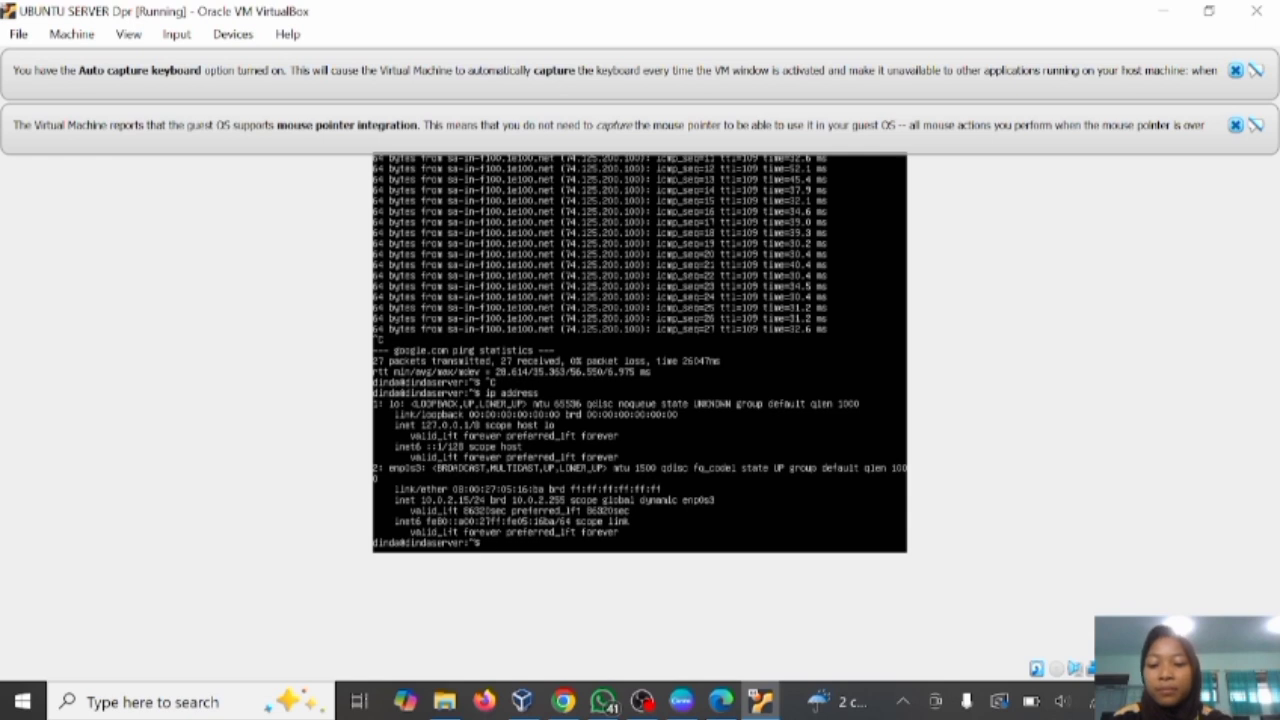
# Open Command Prompt beside the VM console and ping 10.0.2.15, getting destination net unreachable.
pyautogui.click(233, 705)
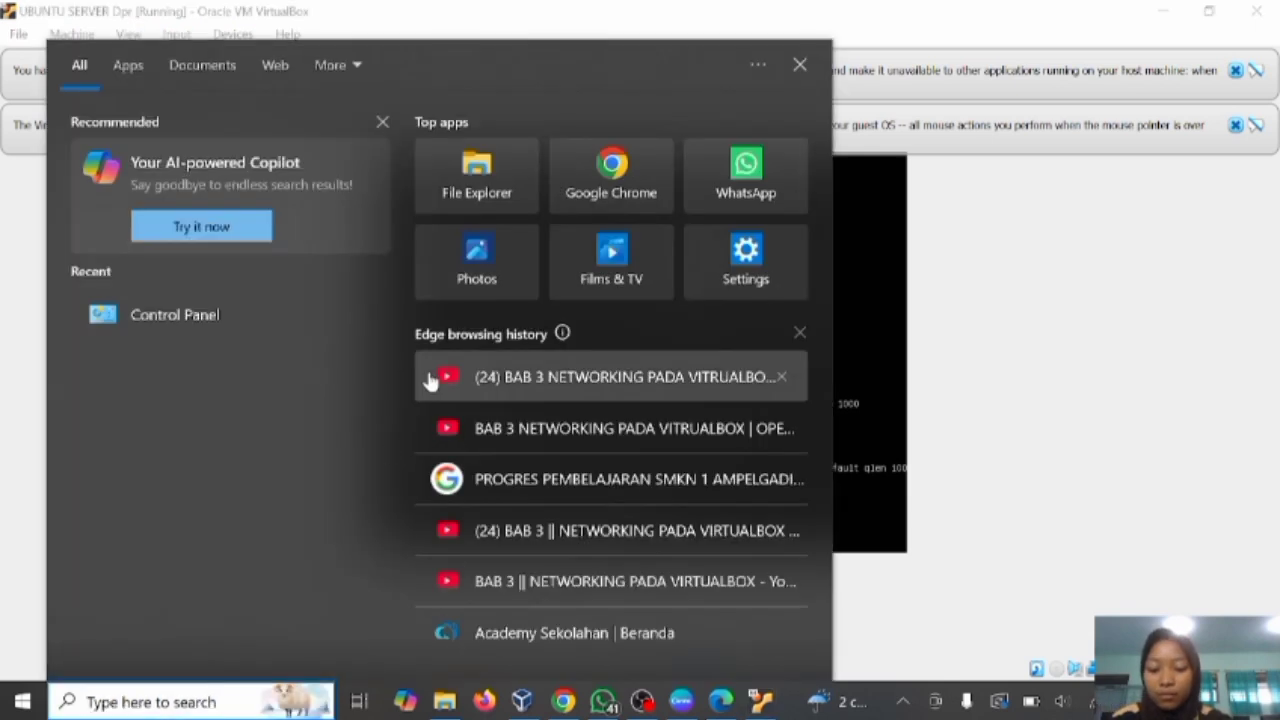
pyautogui.write('comm')
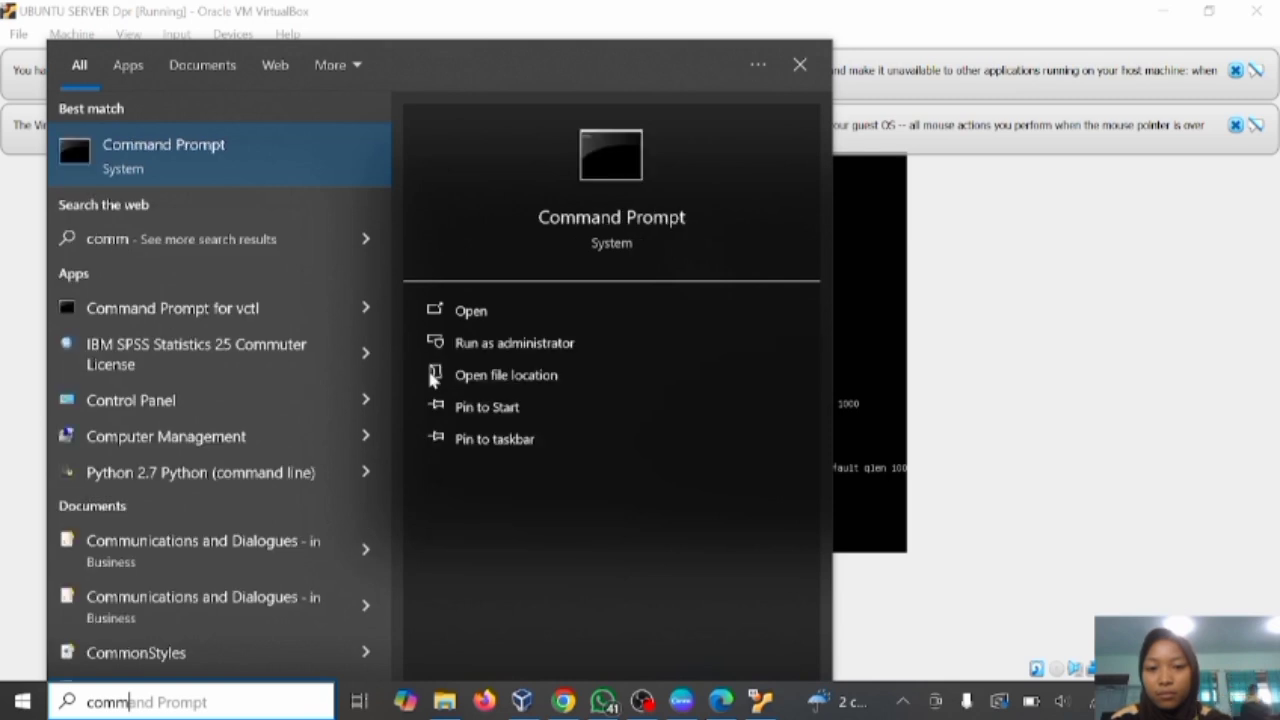
pyautogui.click(538, 311)
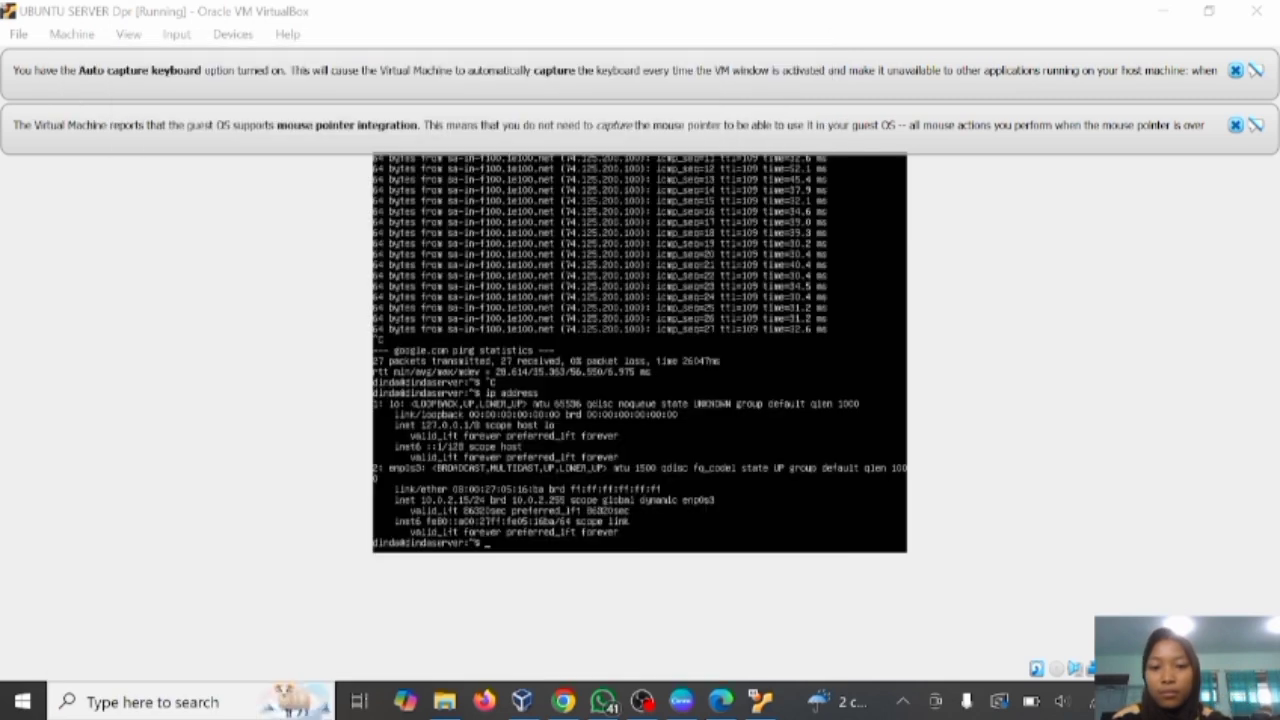
pyautogui.moveTo(1006, 226); pyautogui.dragTo(574, 212)
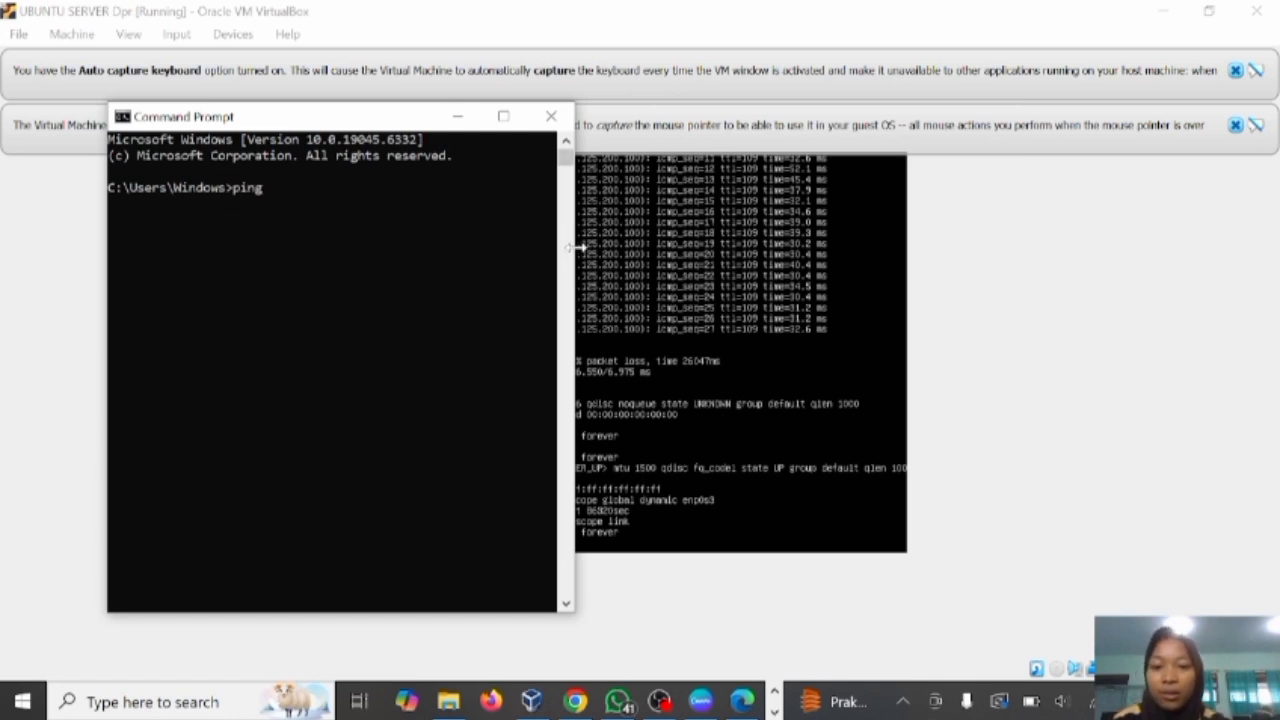
pyautogui.moveTo(578, 238); pyautogui.dragTo(532, 244)
pyautogui.write('10.0.2.15')
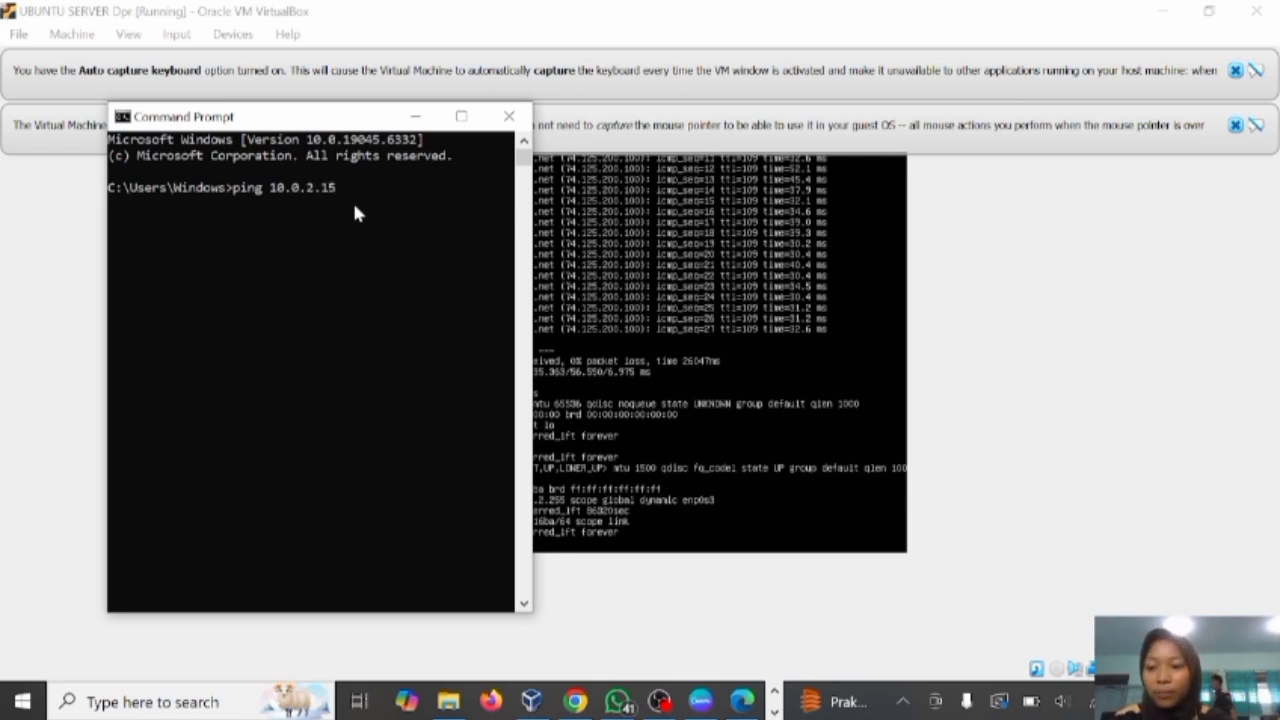
pyautogui.press('Return')
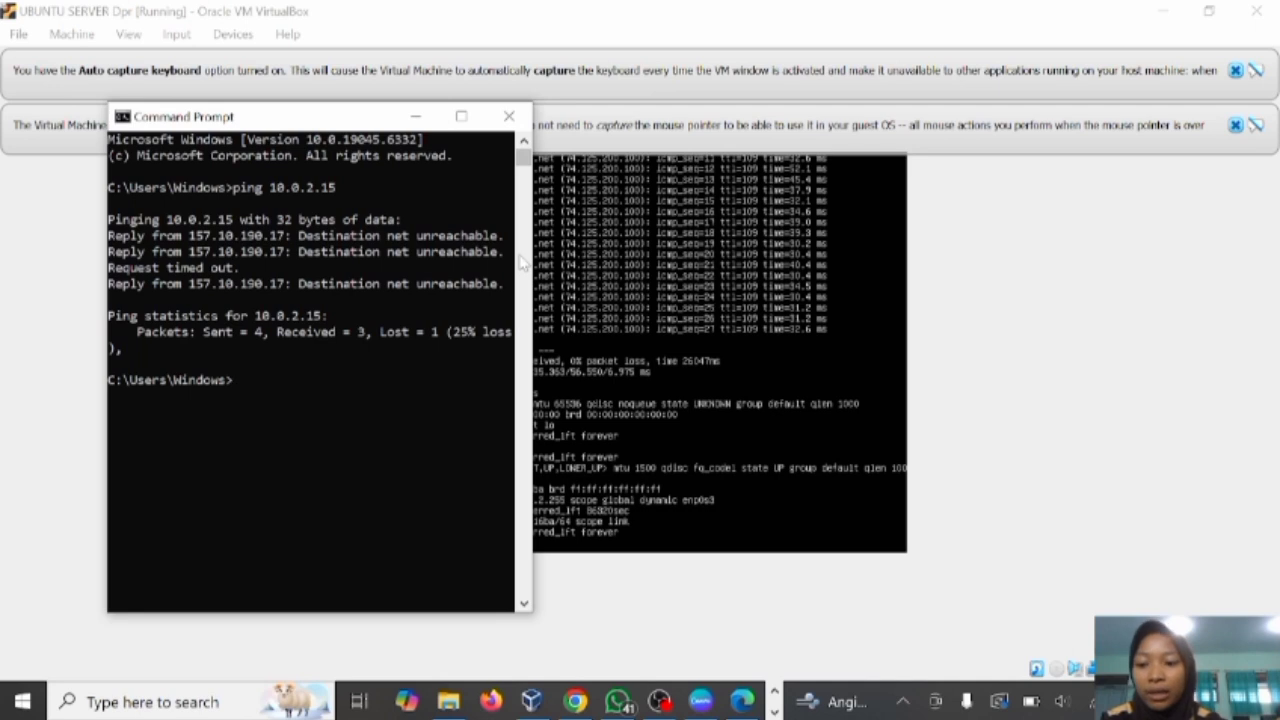
# Go from Control Panel through Network and Sharing Center to the host's network adapter list.
pyautogui.click(248, 706)
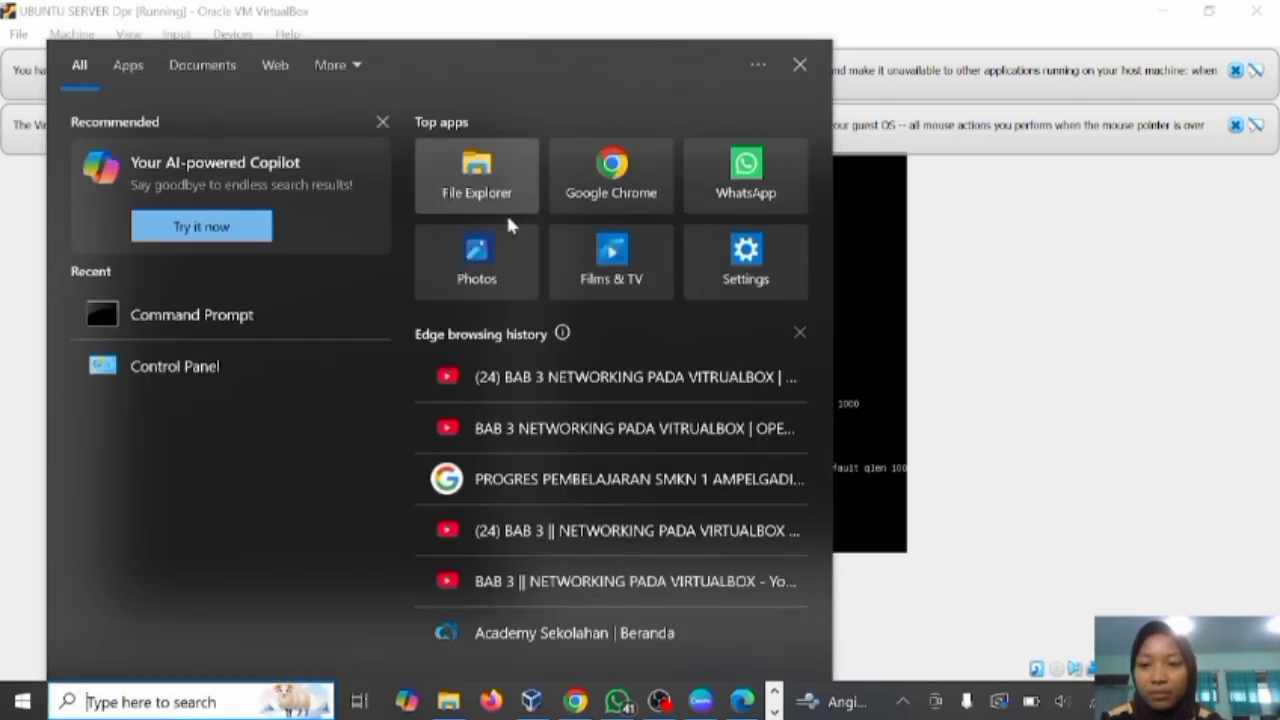
pyautogui.write('control Panel')
pyautogui.click(530, 318)
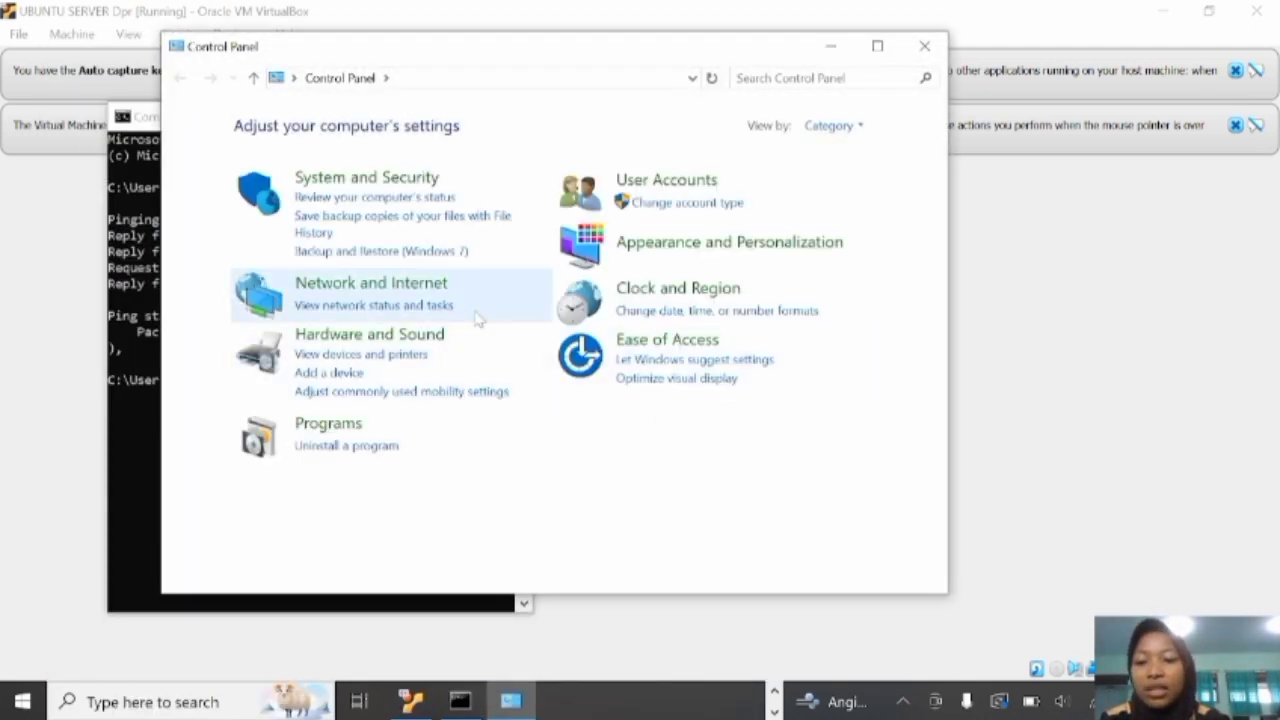
pyautogui.click(410, 287)
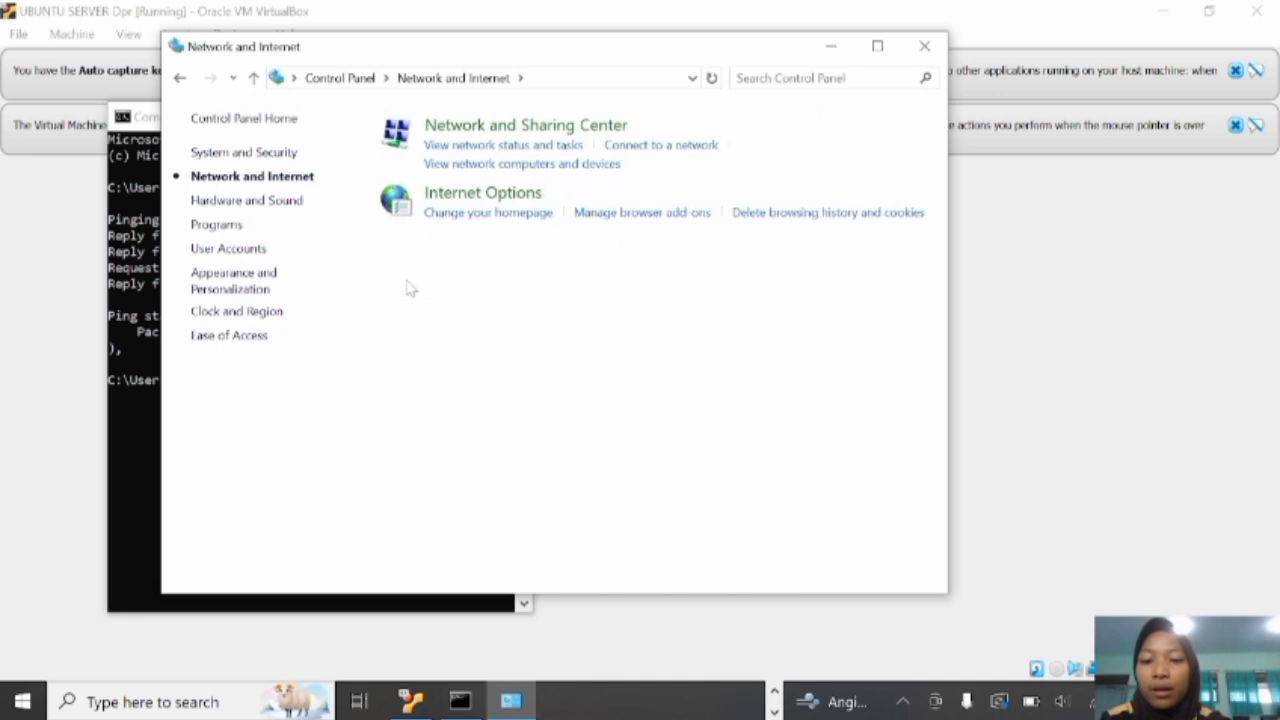
pyautogui.click(466, 124)
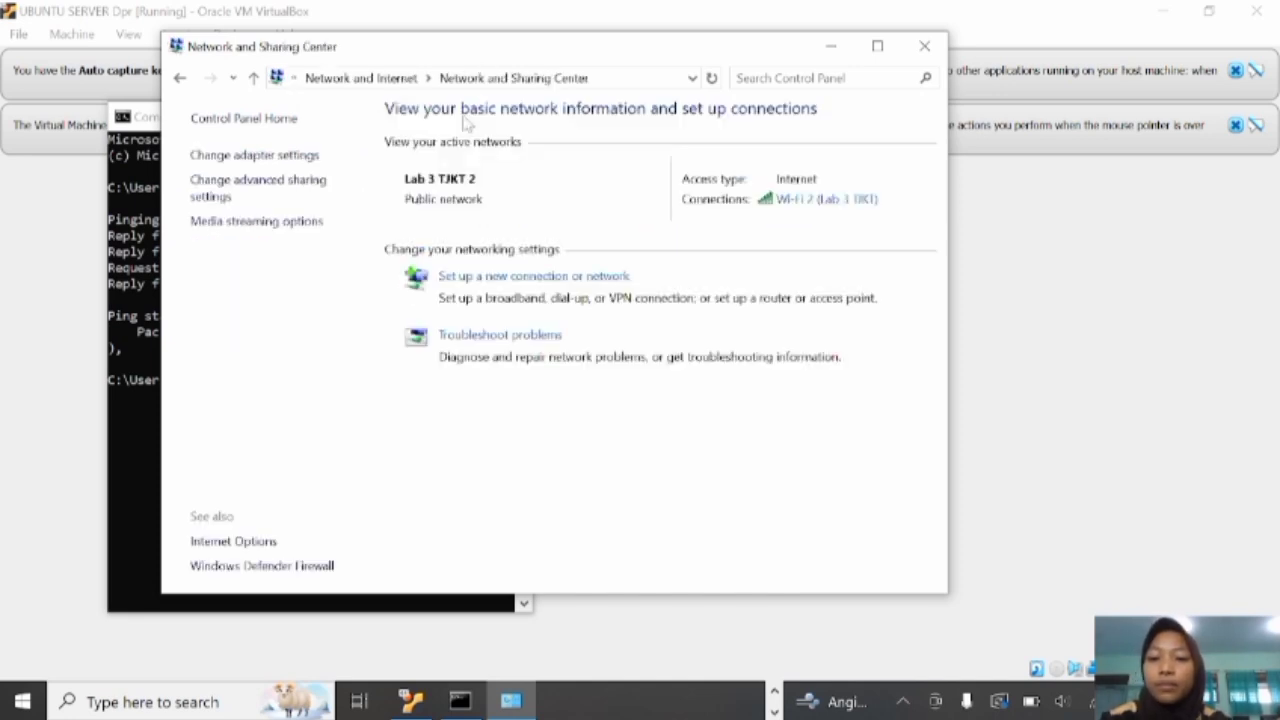
pyautogui.click(292, 157)
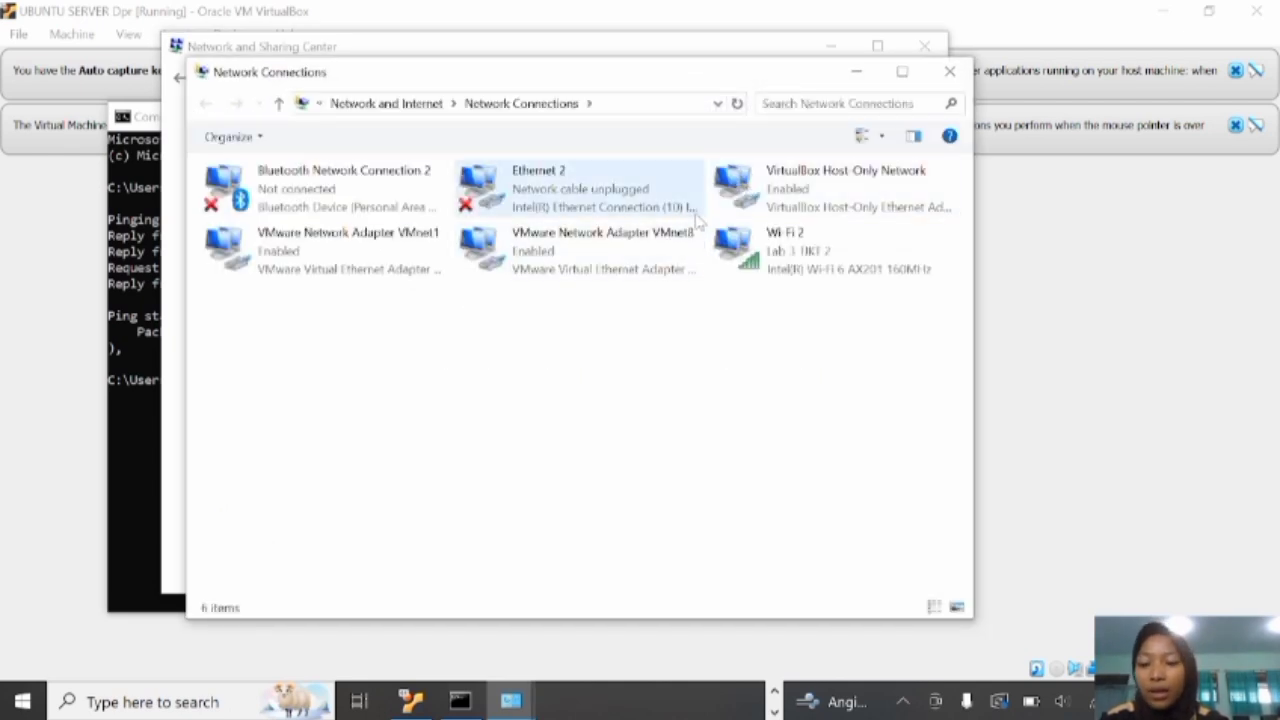
# Show VirtualBox Host-Only Network details: IPv4 192.168.56.1, subnet 255.255.255.0, DHCP disabled.
pyautogui.click(815, 211)
pyautogui.doubleClick(815, 207)
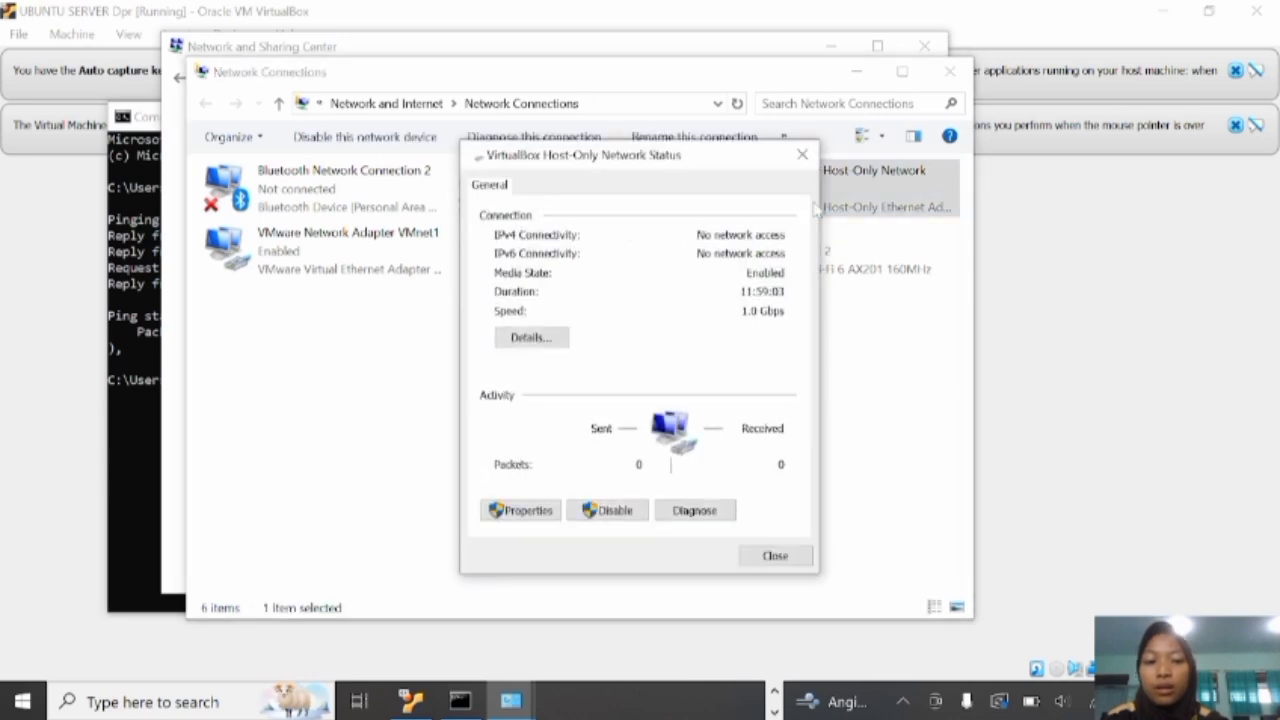
pyautogui.click(542, 343)
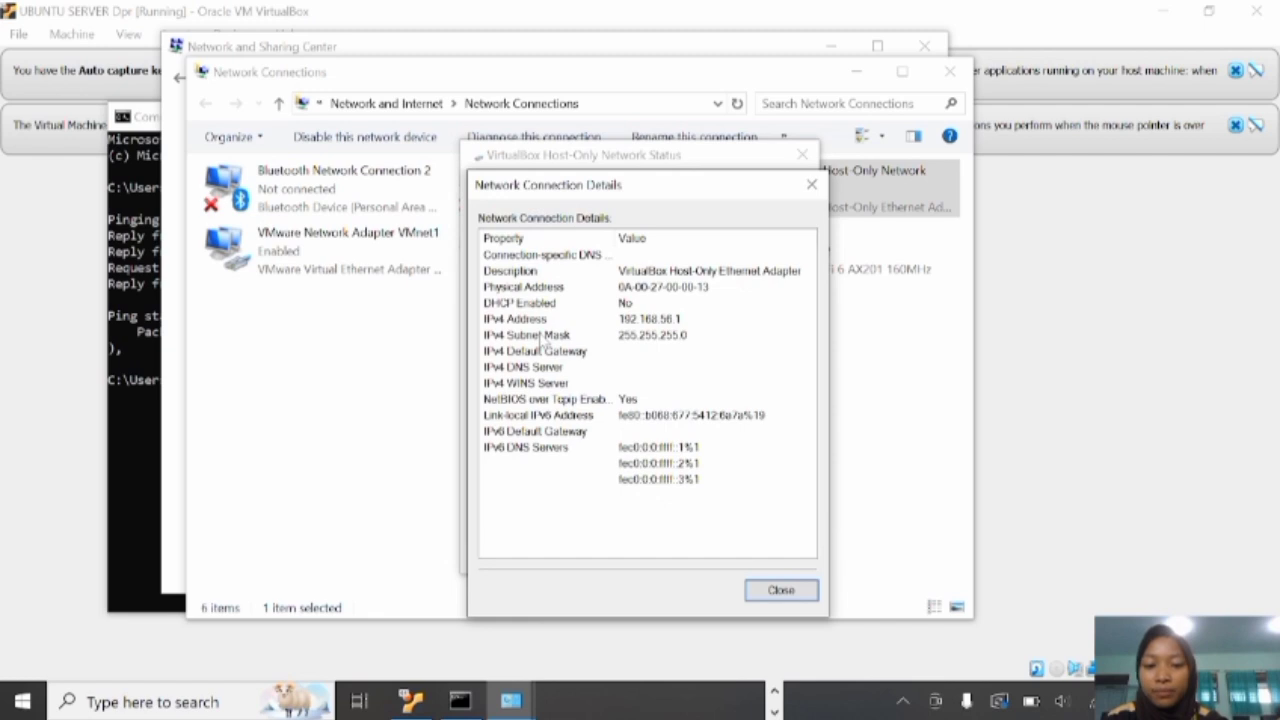
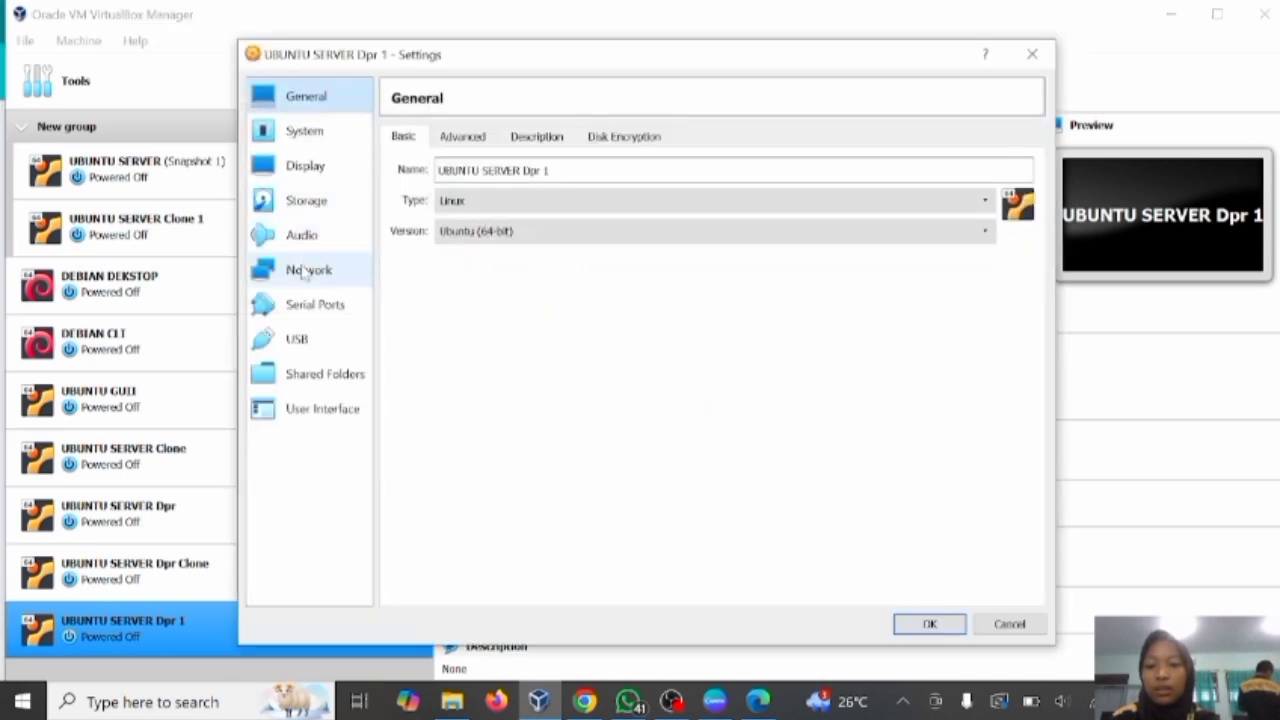
# Review Dpr 1's network settings and close them, then boot both Dpr Clone and Dpr 1.
pyautogui.click(300, 269)
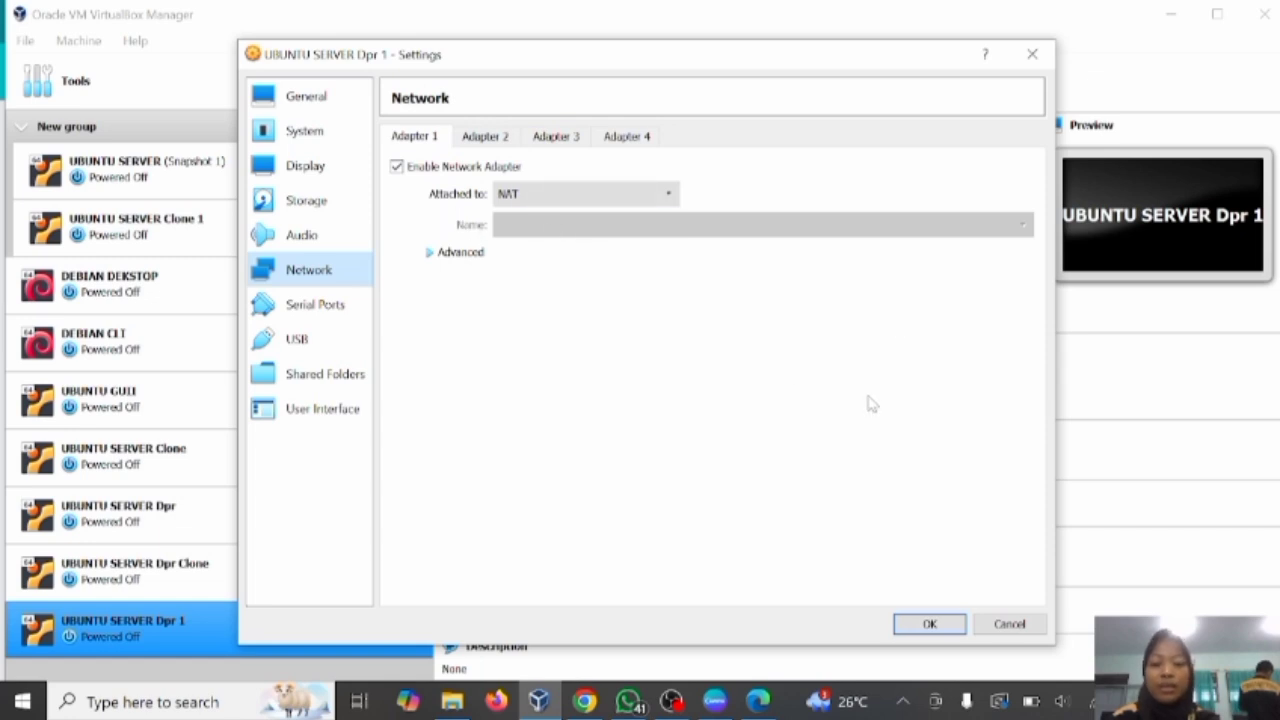
pyautogui.click(930, 624)
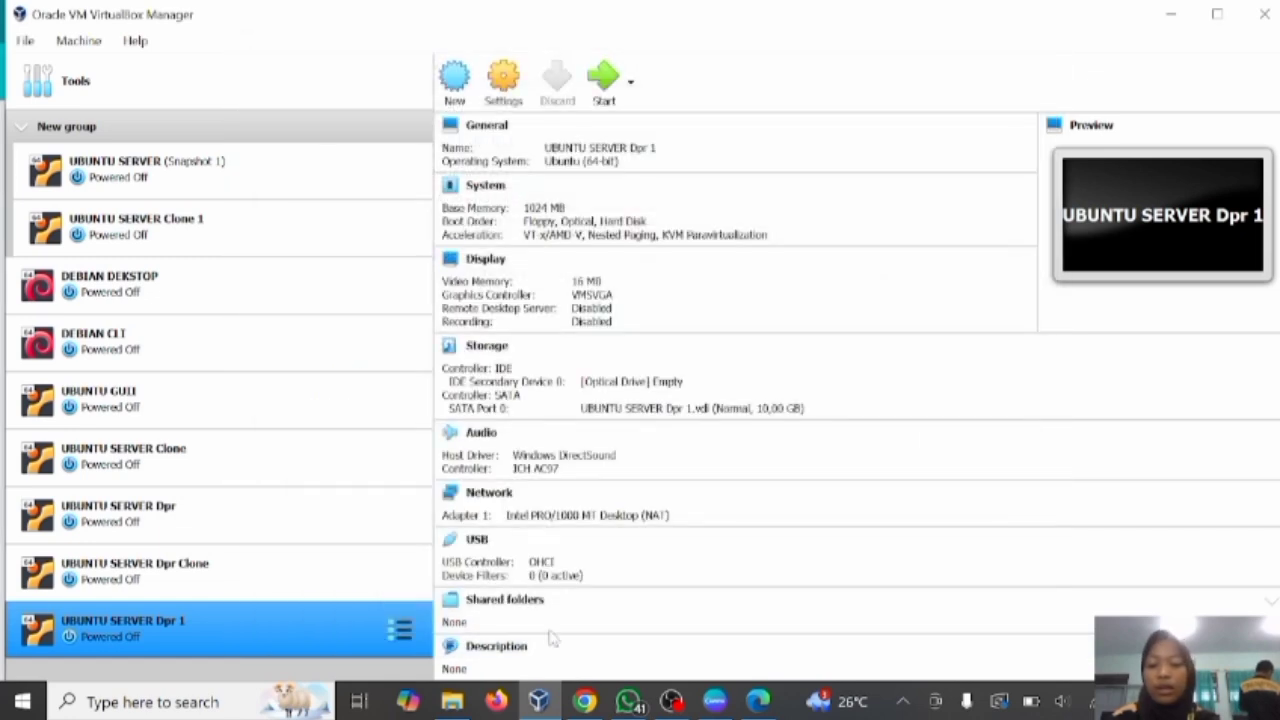
pyautogui.click(130, 575)
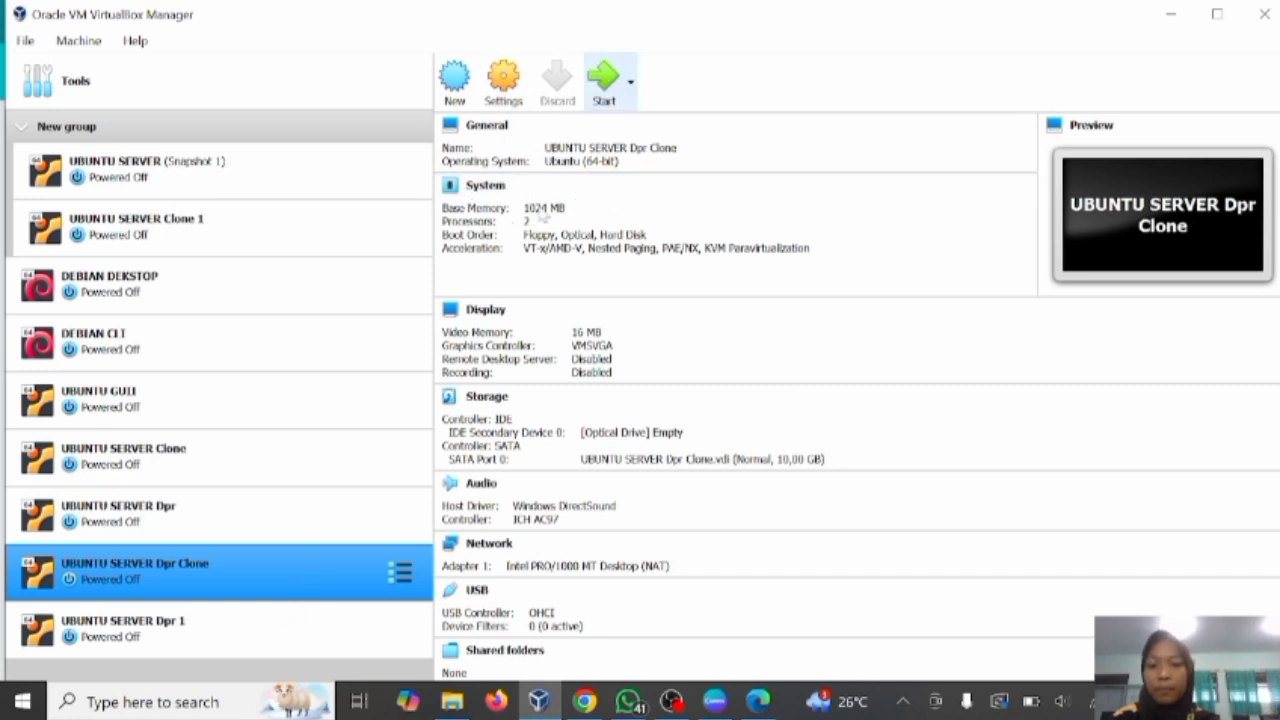
pyautogui.click(602, 88)
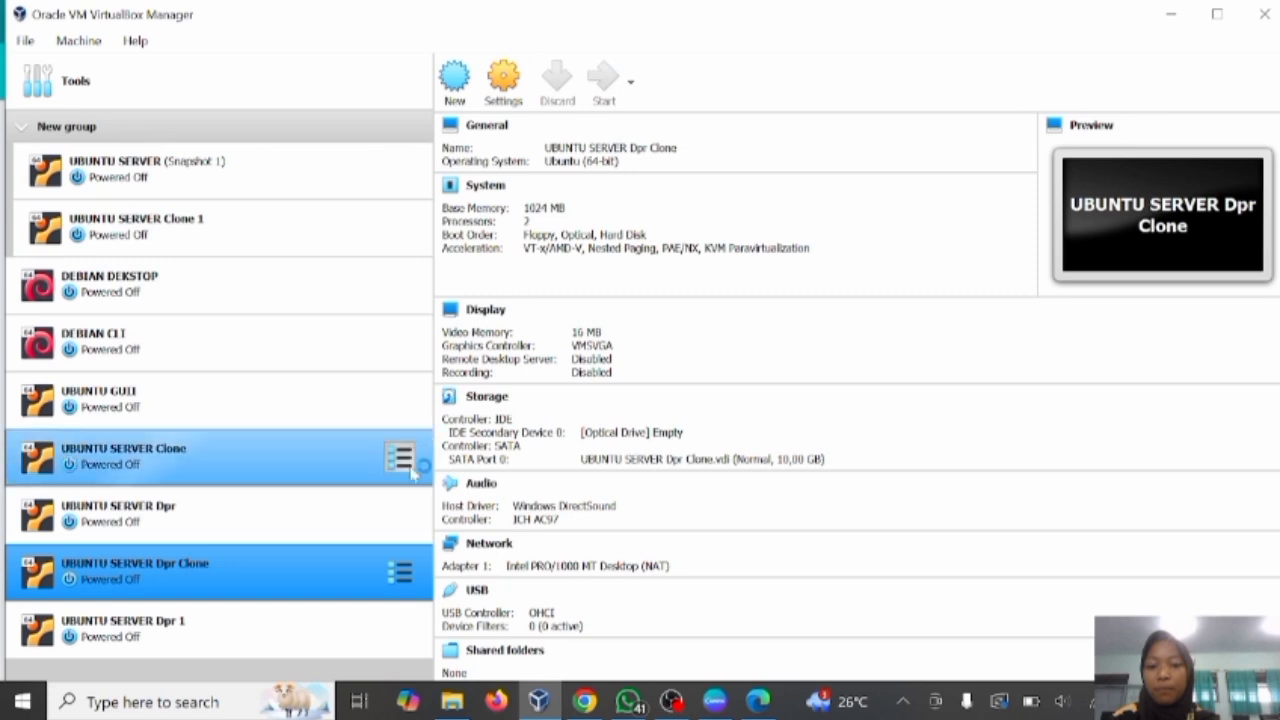
pyautogui.click(350, 630)
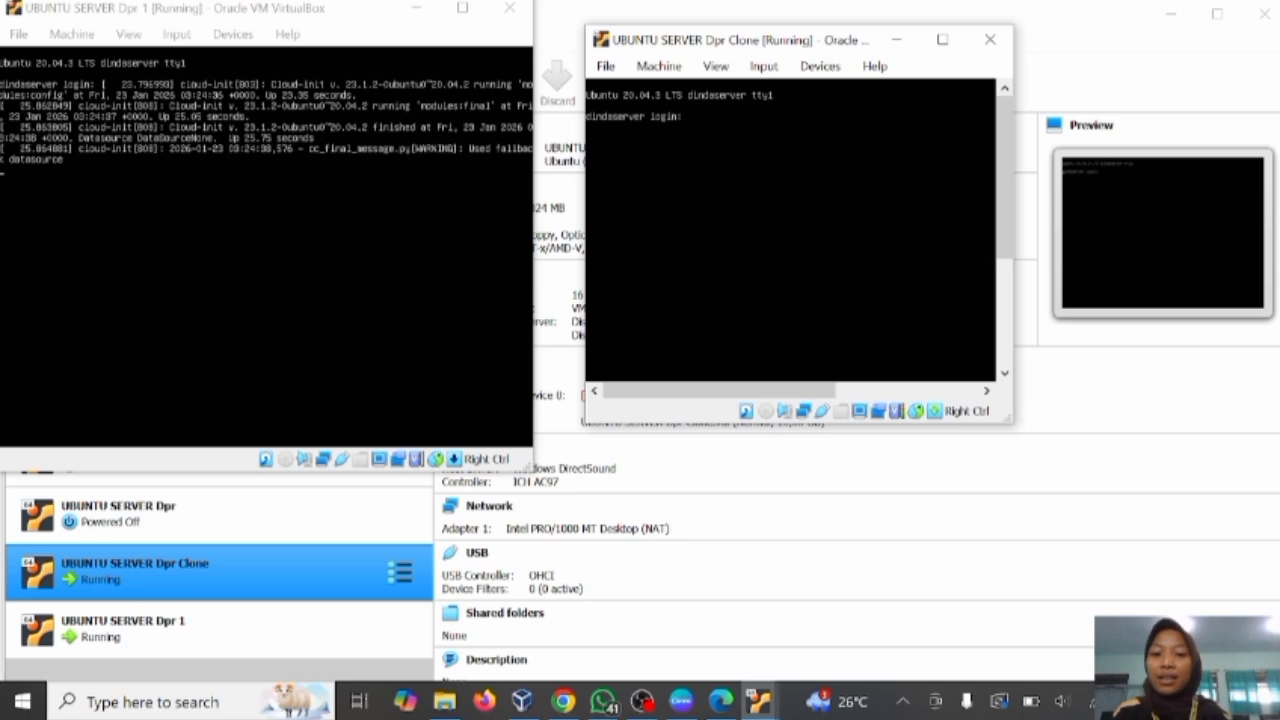
# Log in to the Dpr Clone console with the user account and password.
pyautogui.press('Return')
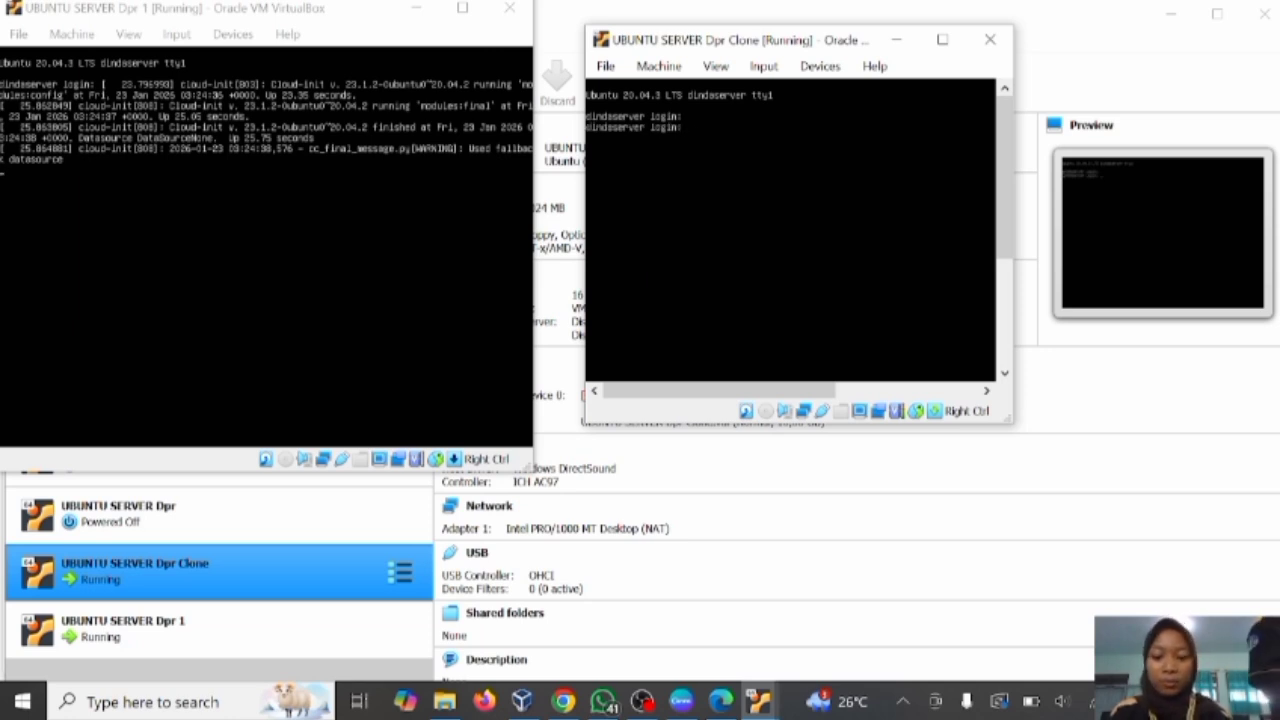
pyautogui.write('dinda')
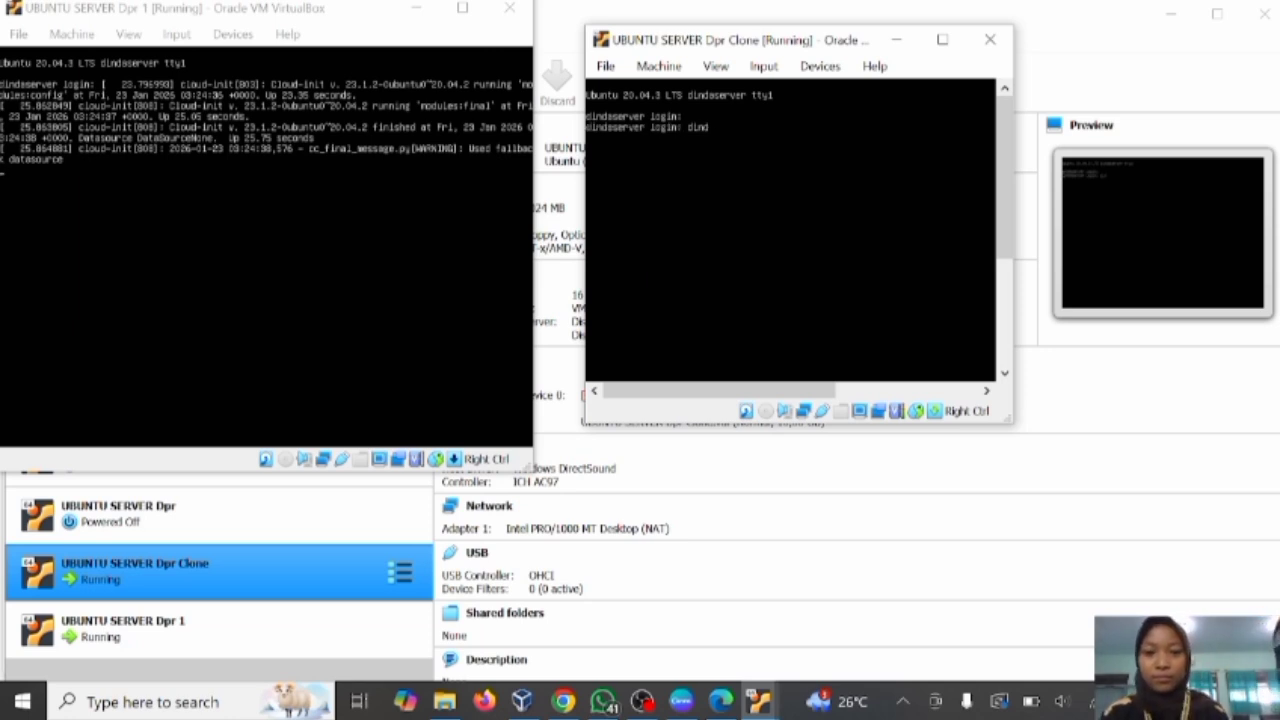
pyautogui.press('Return')
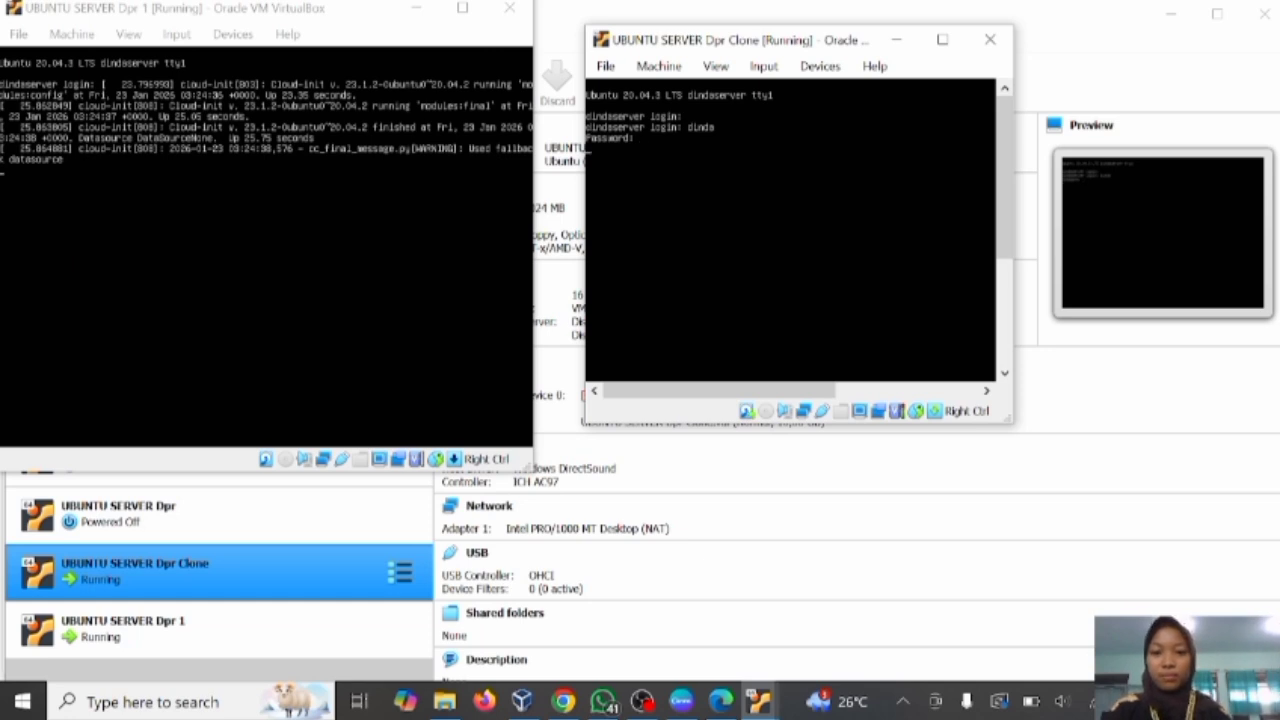
pyautogui.press('Return')
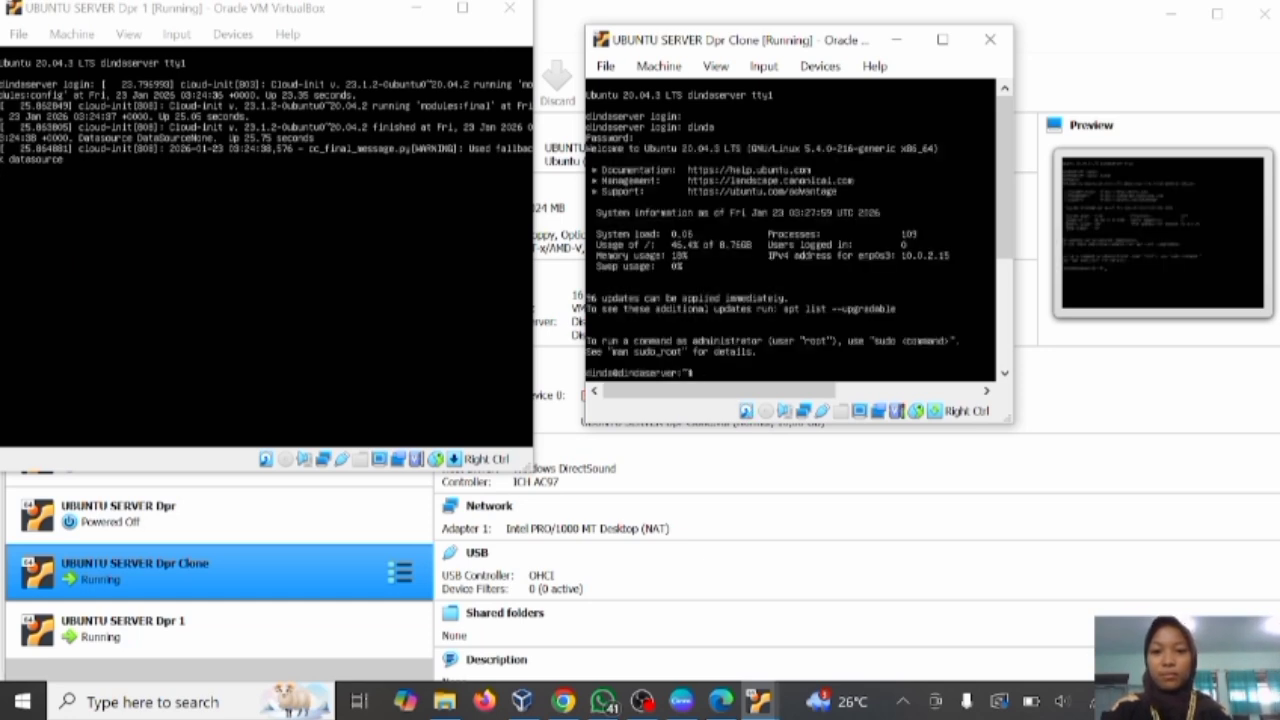
# Log in to the Dpr 1 console with the same username and password.
pyautogui.click(383, 30)
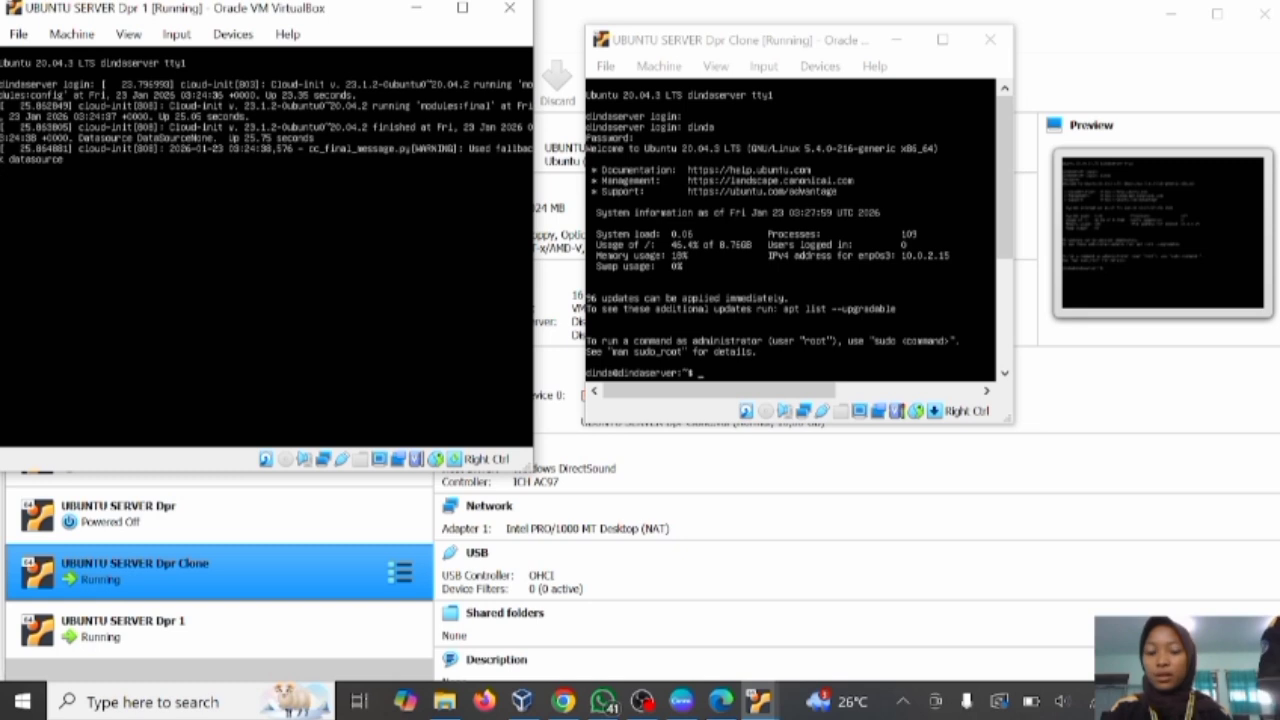
pyautogui.press('Return')
pyautogui.write('dindaserver login: dinda')
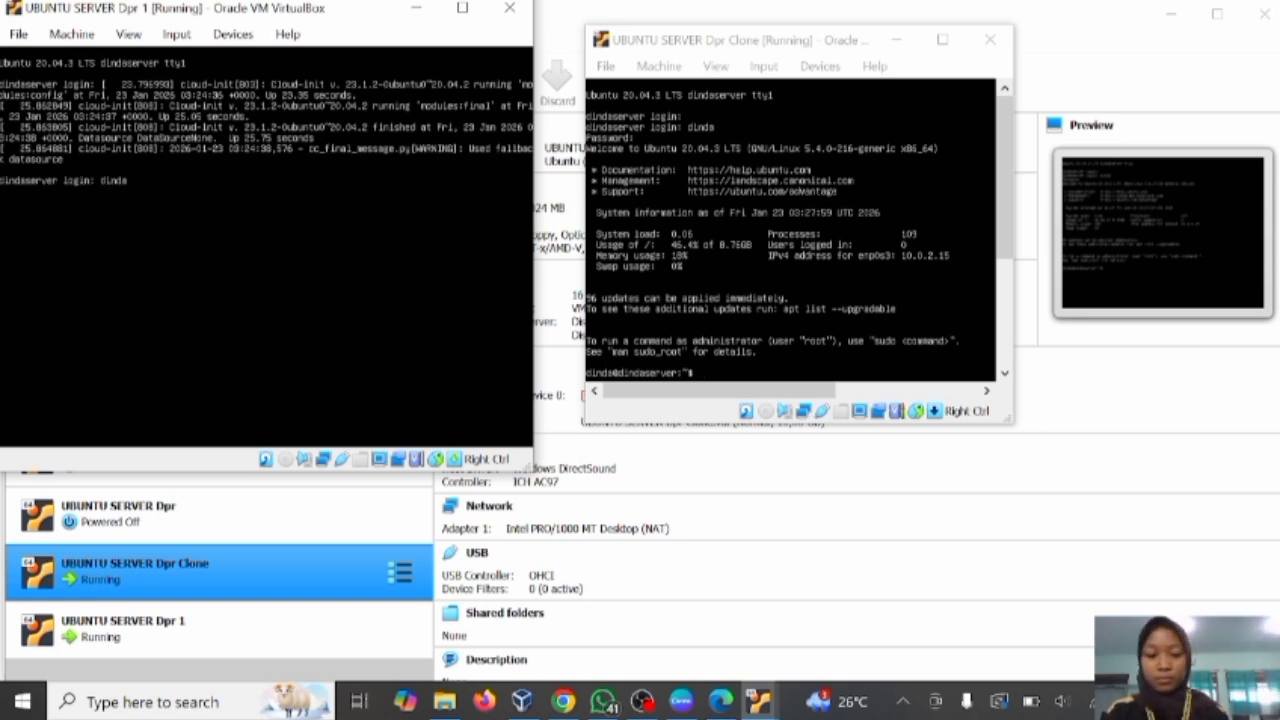
pyautogui.press('Return')
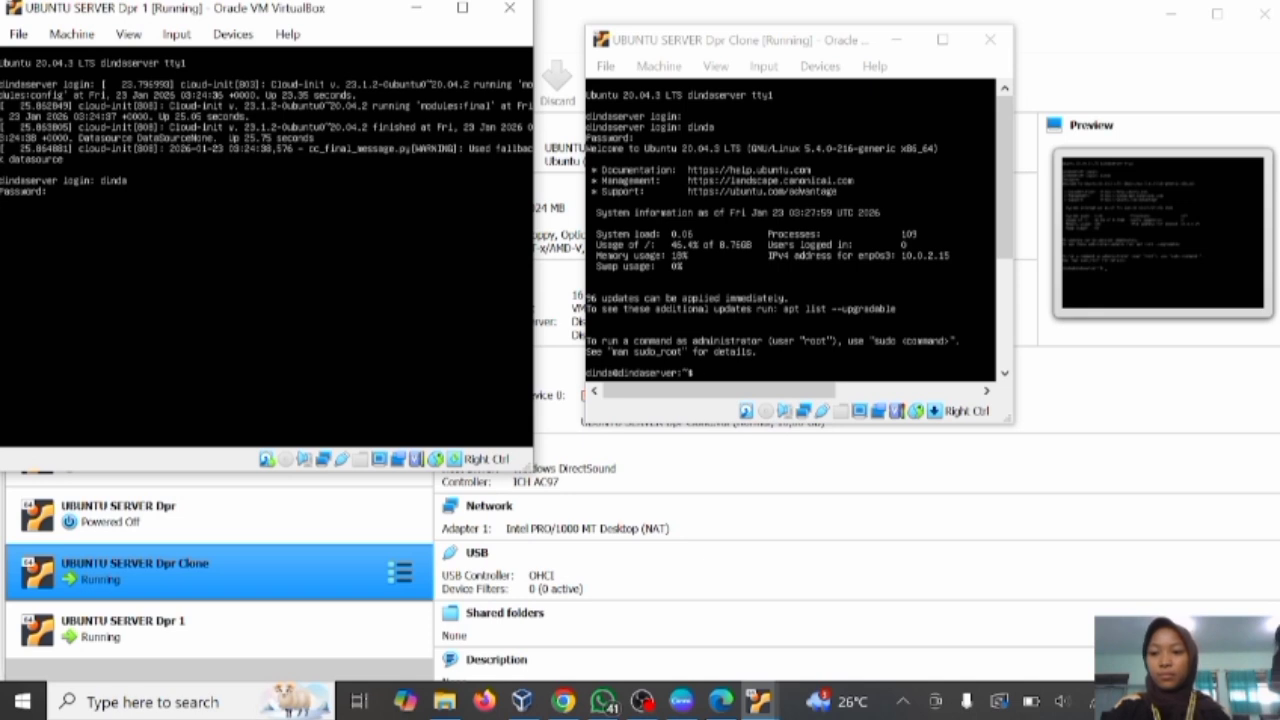
pyautogui.press('Return')
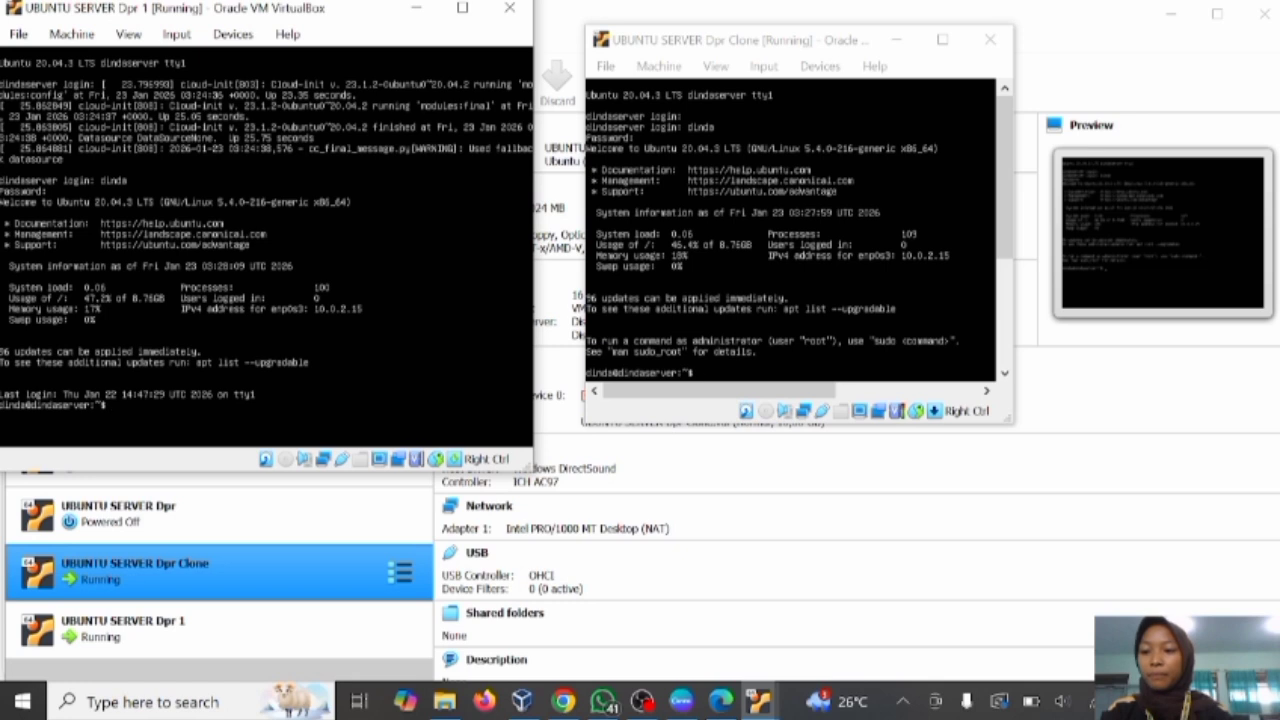
# Run 'ip address' on Dpr 1 (enp0s3 at 10.0.2.15/24), then on the clone.
pyautogui.write('ip')
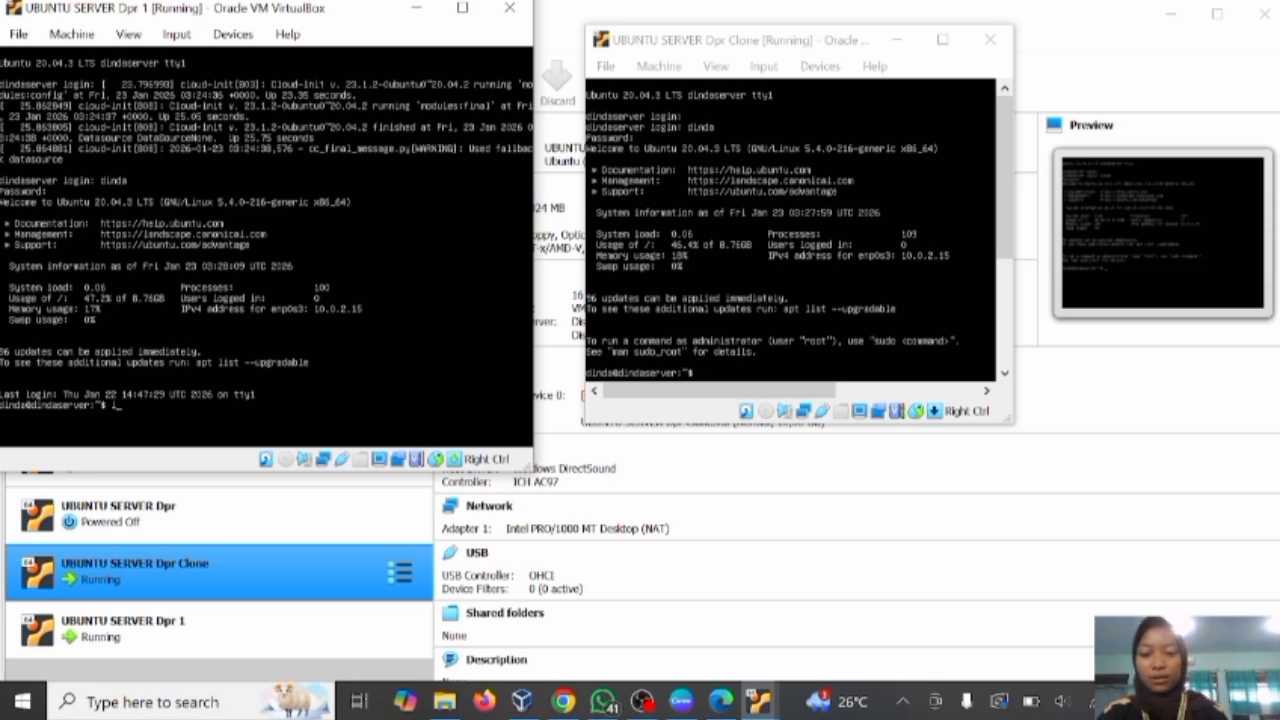
pyautogui.write(' address')
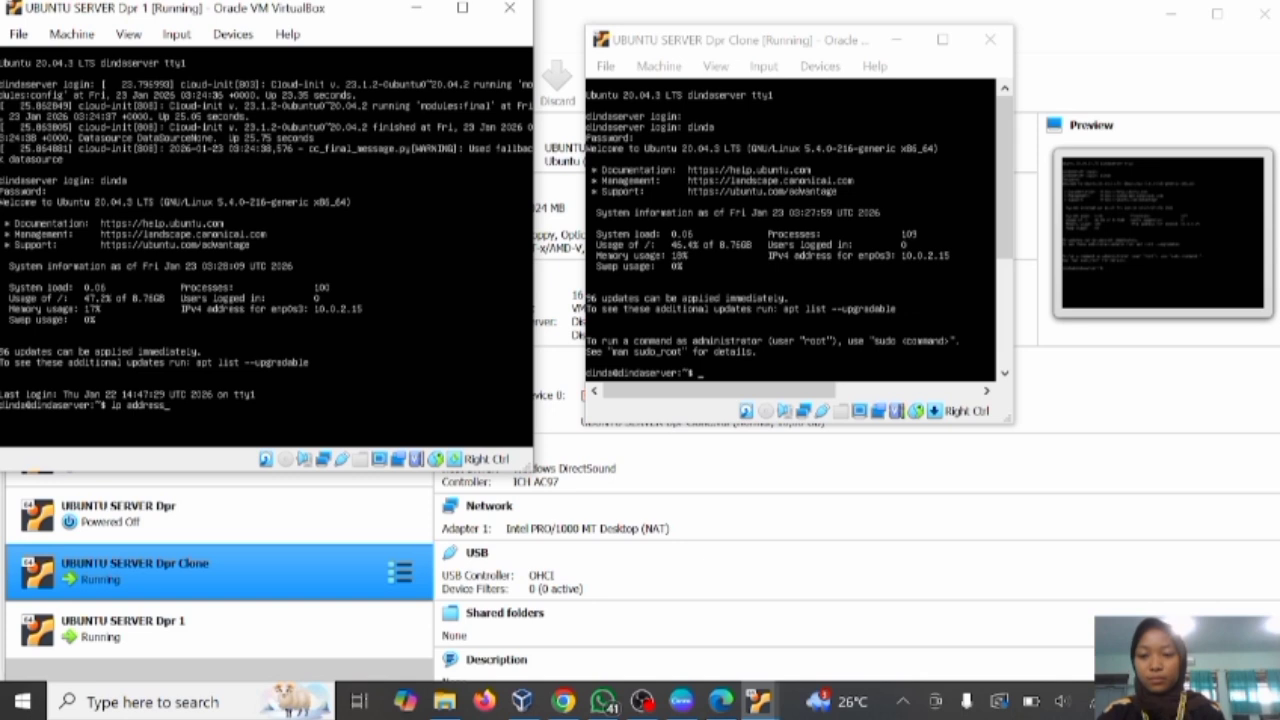
pyautogui.press('Return')
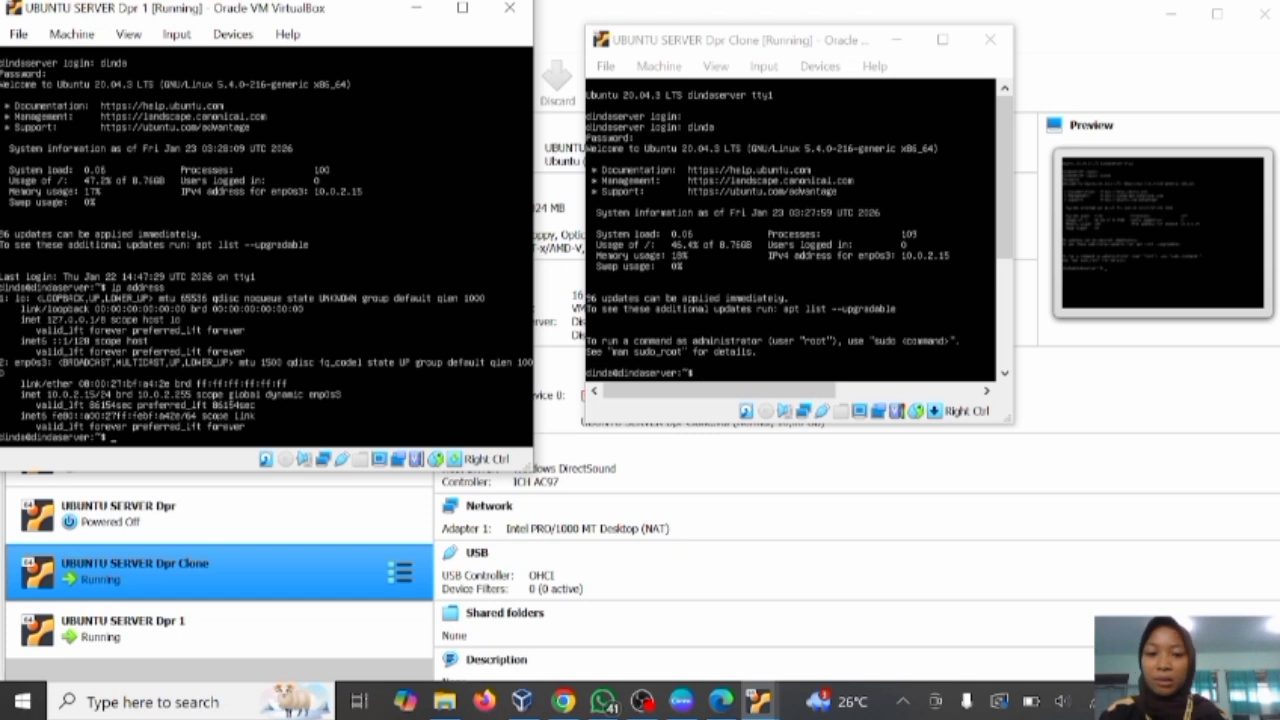
pyautogui.click(905, 66)
pyautogui.write('ip address')
pyautogui.press('Return')
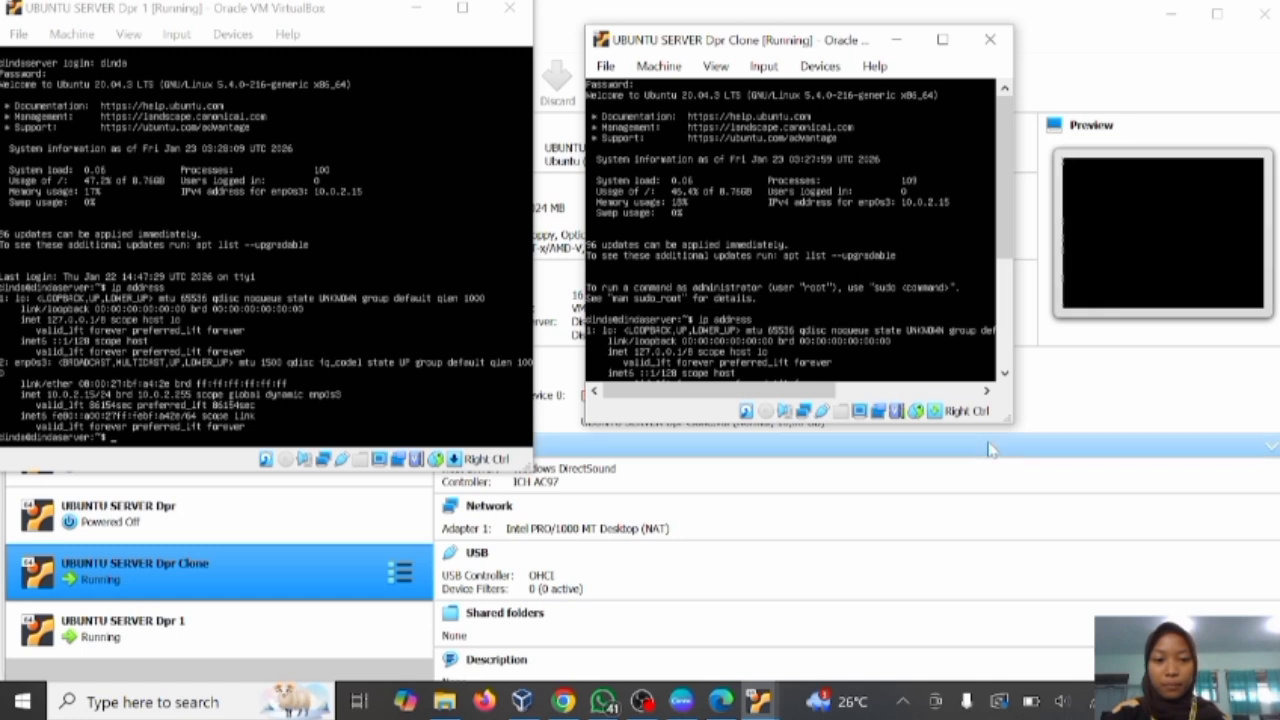
pyautogui.click(1001, 376)
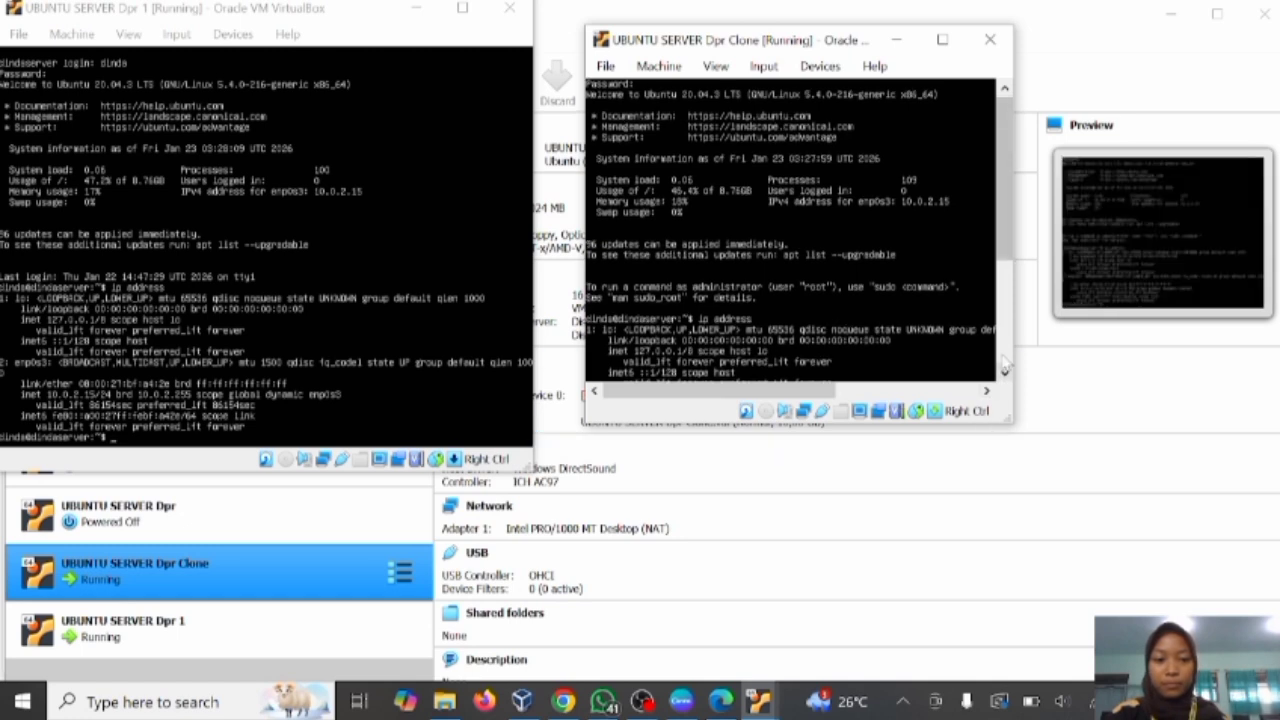
# Begin powering off the VMs from their console windows.
pyautogui.click(1003, 350)
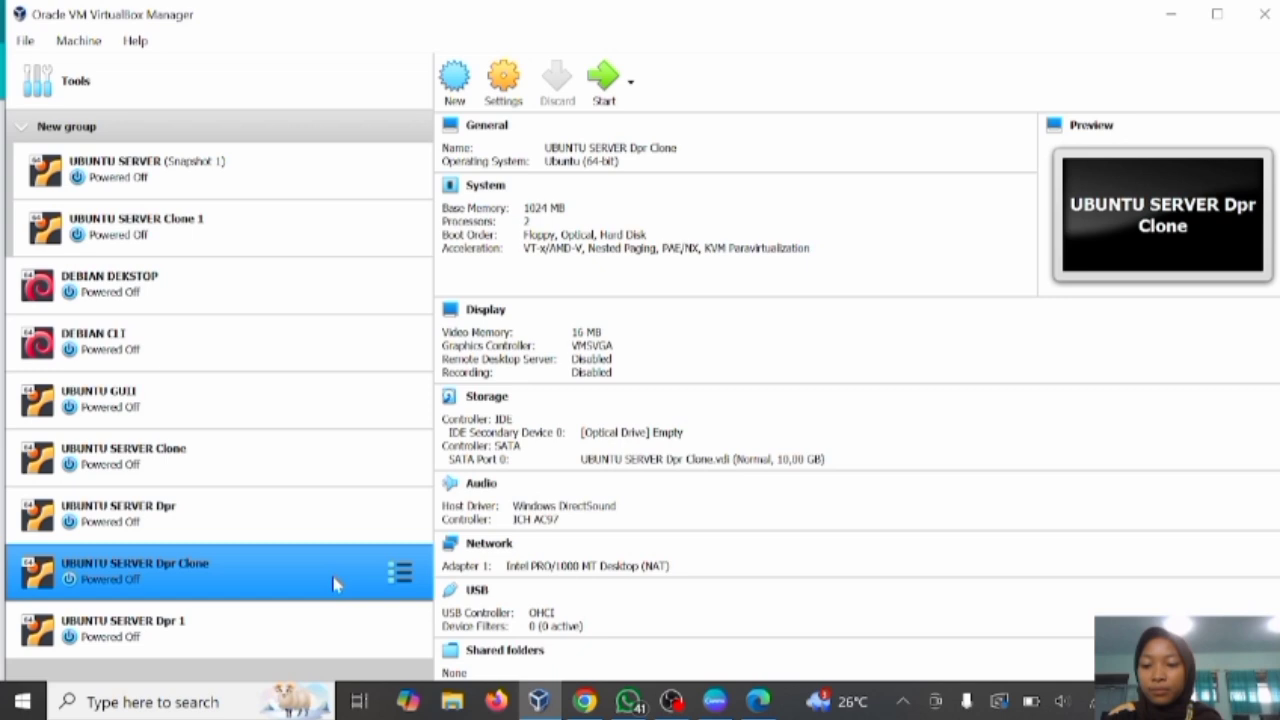
# Set UBUNTU SERVER Dpr's Adapter 1 to NAT Network 'NatNetwork' and save with OK.
pyautogui.click(309, 525)
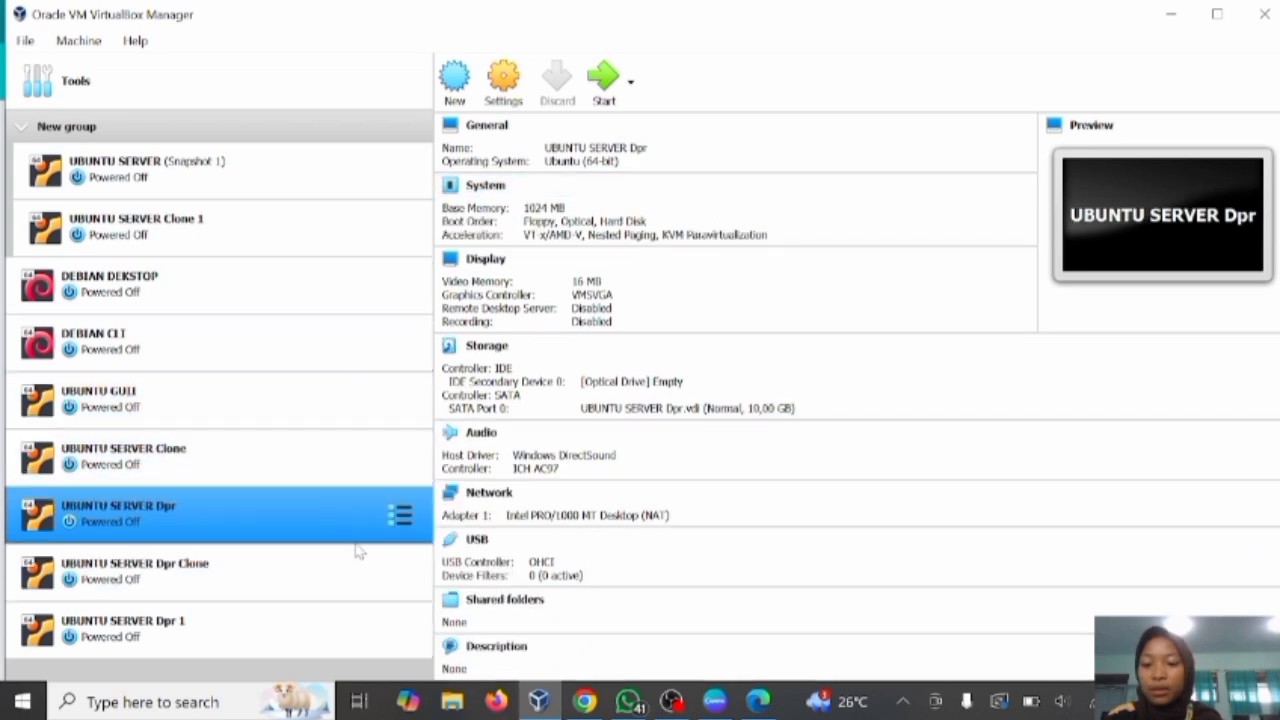
pyautogui.rightClick(349, 505)
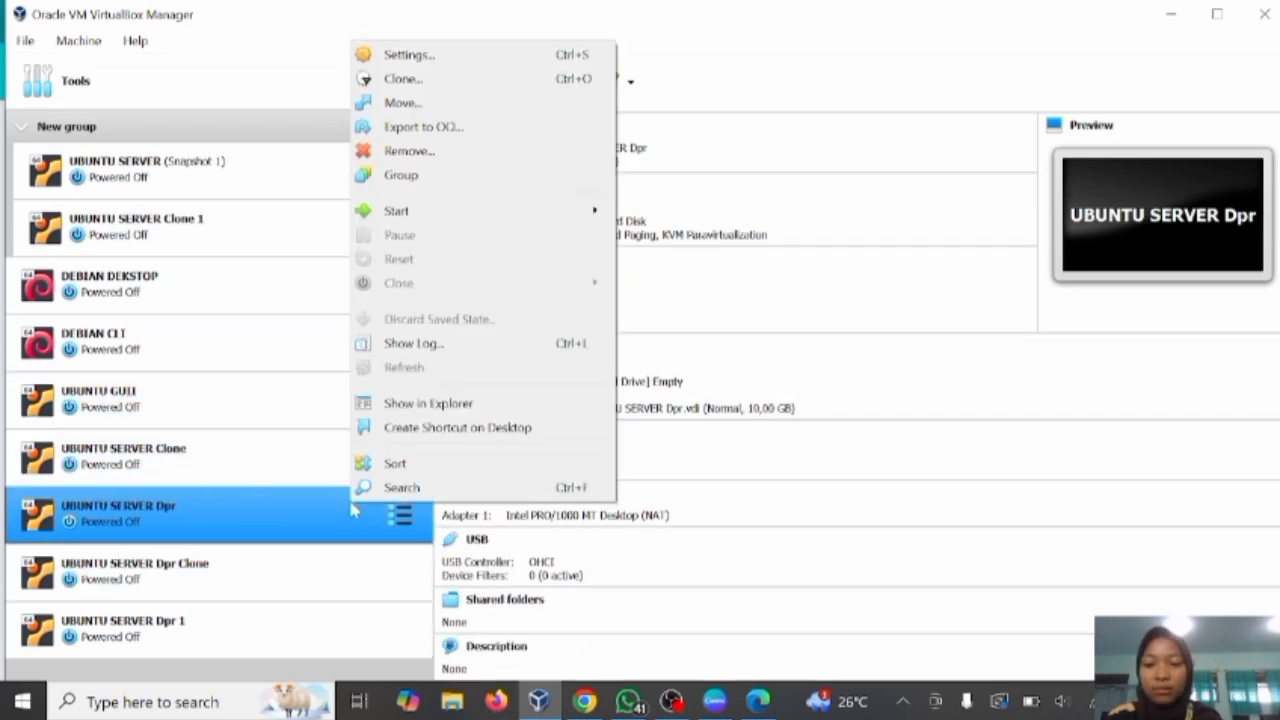
pyautogui.click(430, 60)
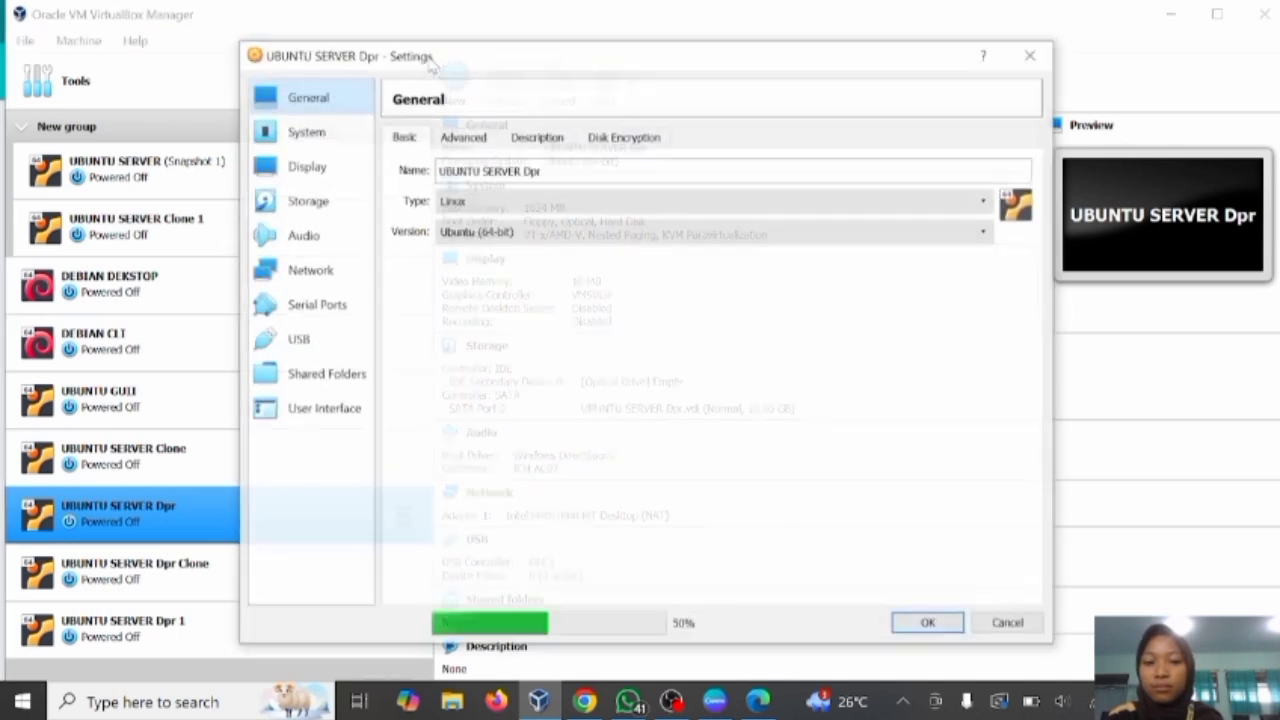
pyautogui.click(320, 272)
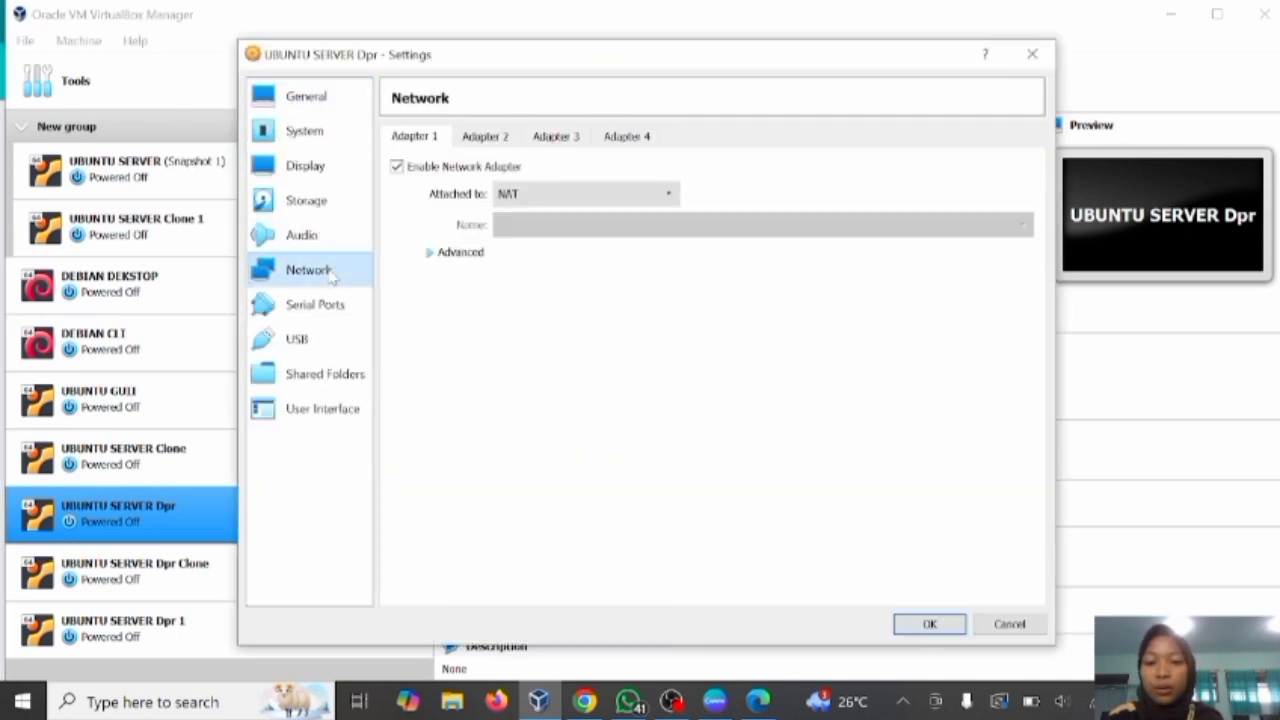
pyautogui.click(662, 192)
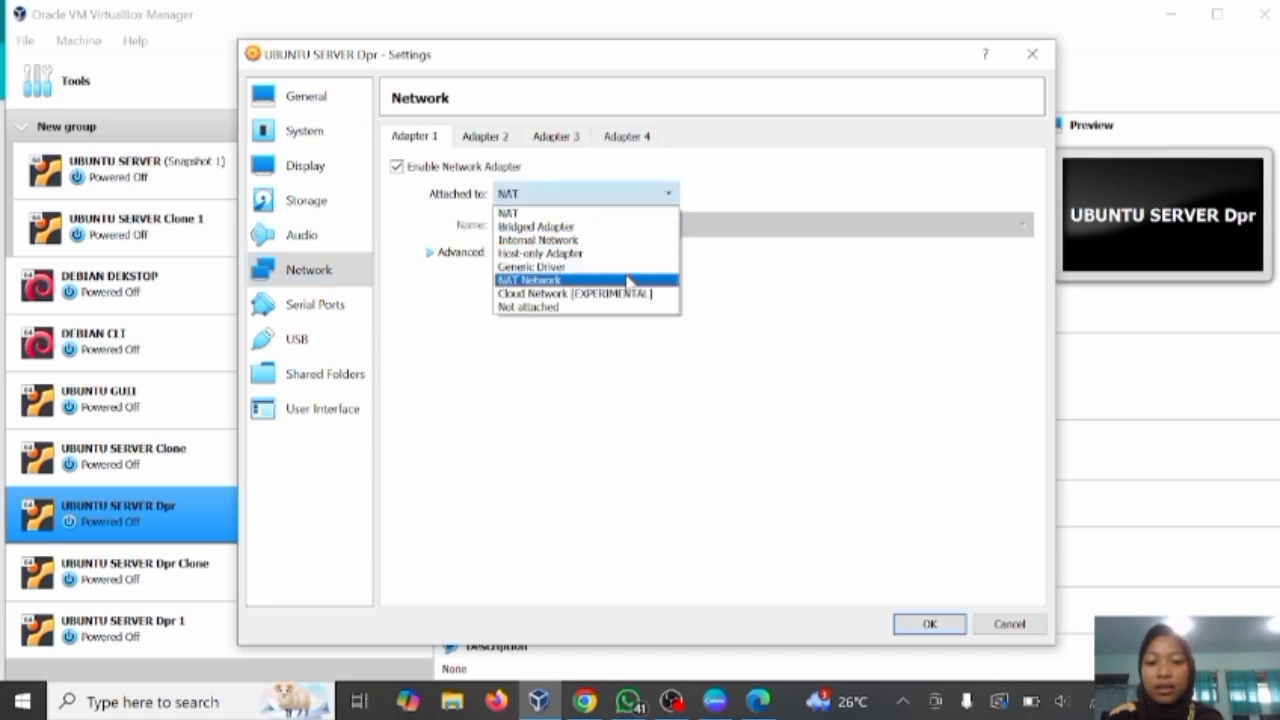
pyautogui.click(628, 281)
pyautogui.click(929, 623)
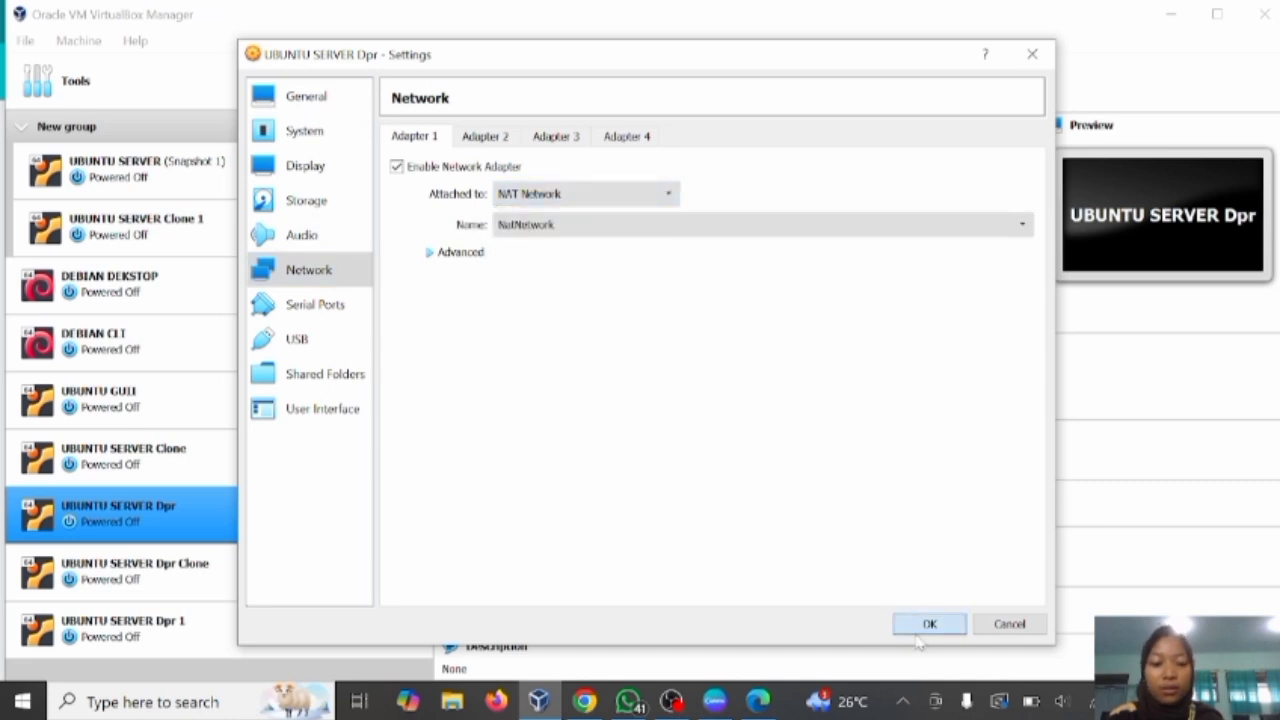
# Set Dpr Clone's Adapter 1 to NAT Network 'NatNetwork', save, and close the settings.
pyautogui.click(356, 568)
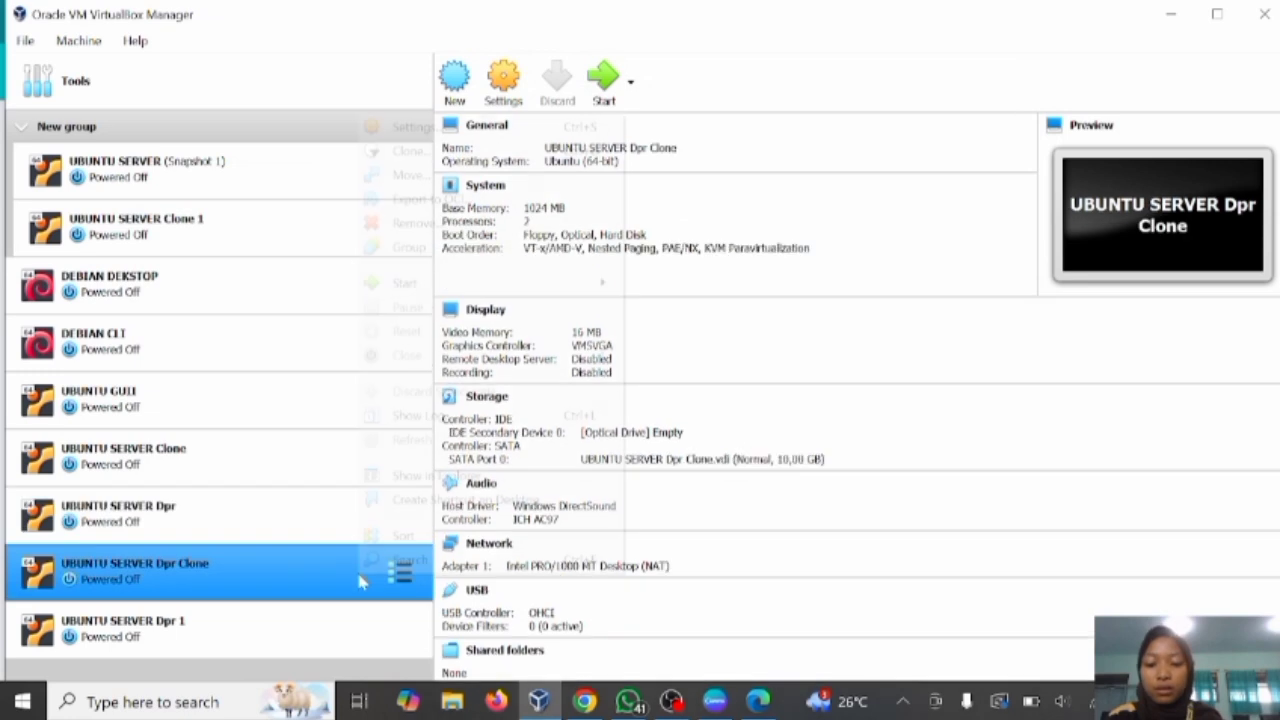
pyautogui.rightClick(356, 568)
pyautogui.click(458, 130)
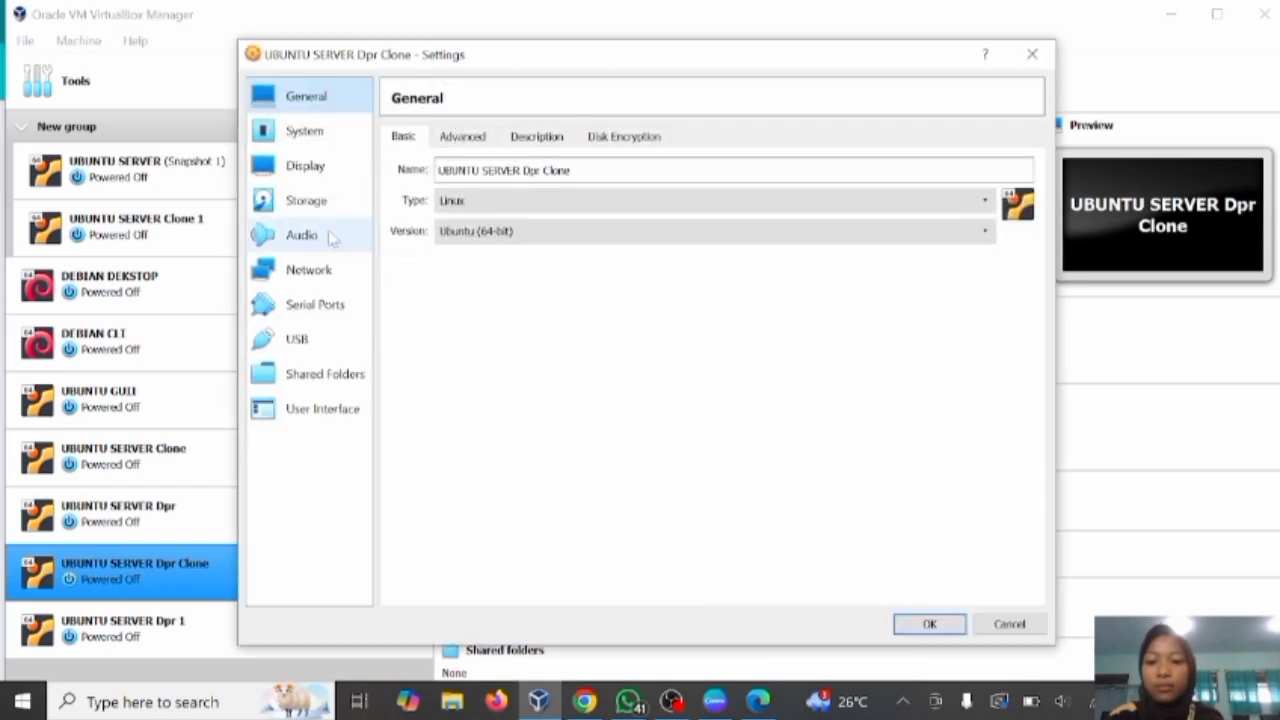
pyautogui.click(321, 271)
pyautogui.click(606, 192)
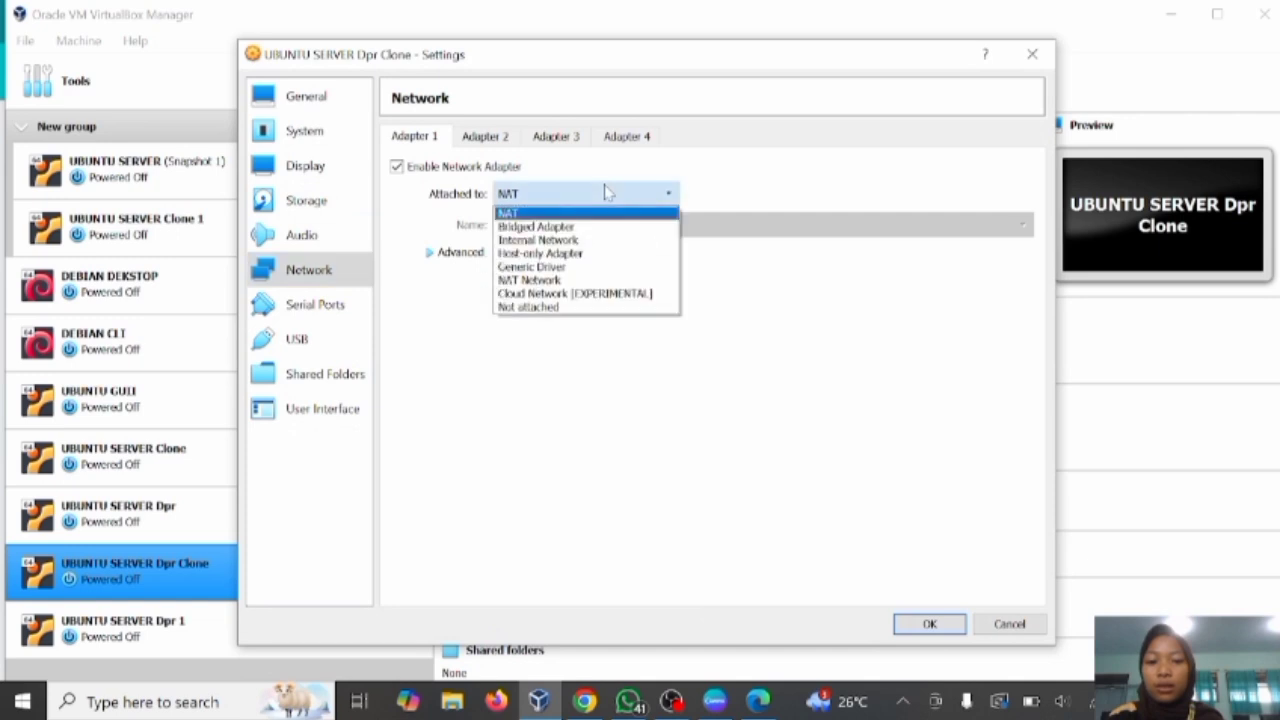
pyautogui.click(597, 281)
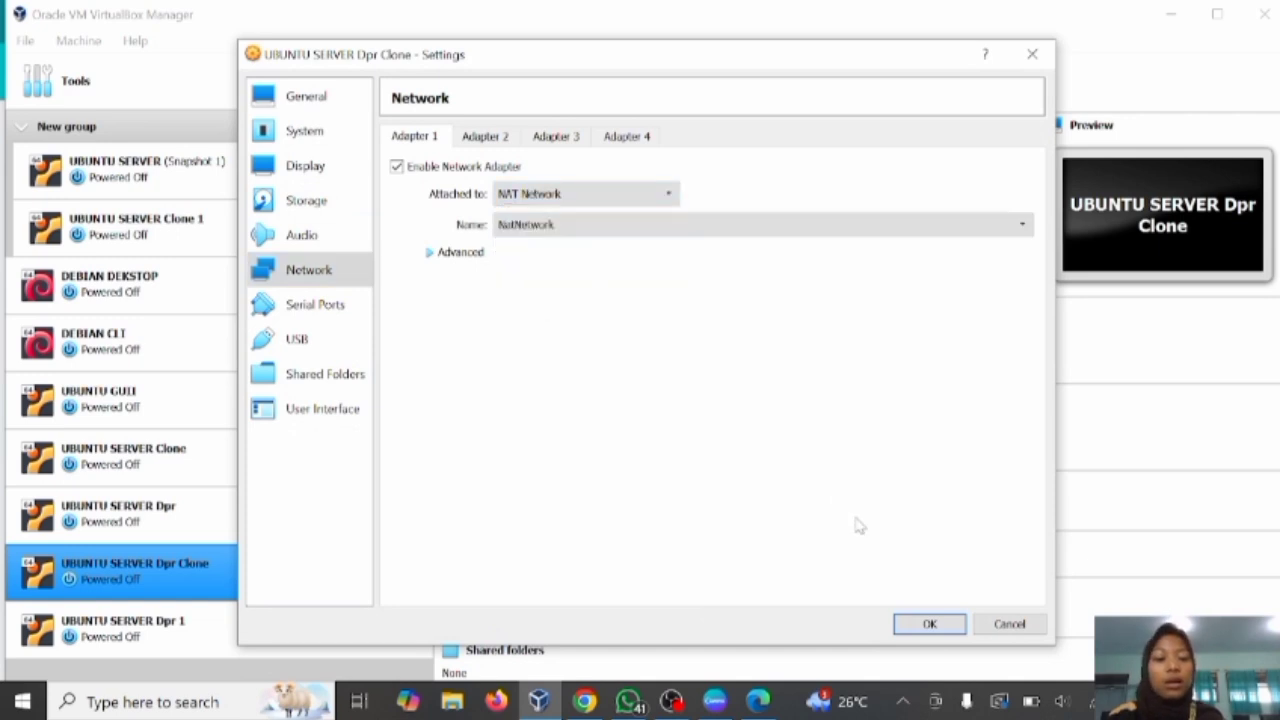
pyautogui.click(926, 626)
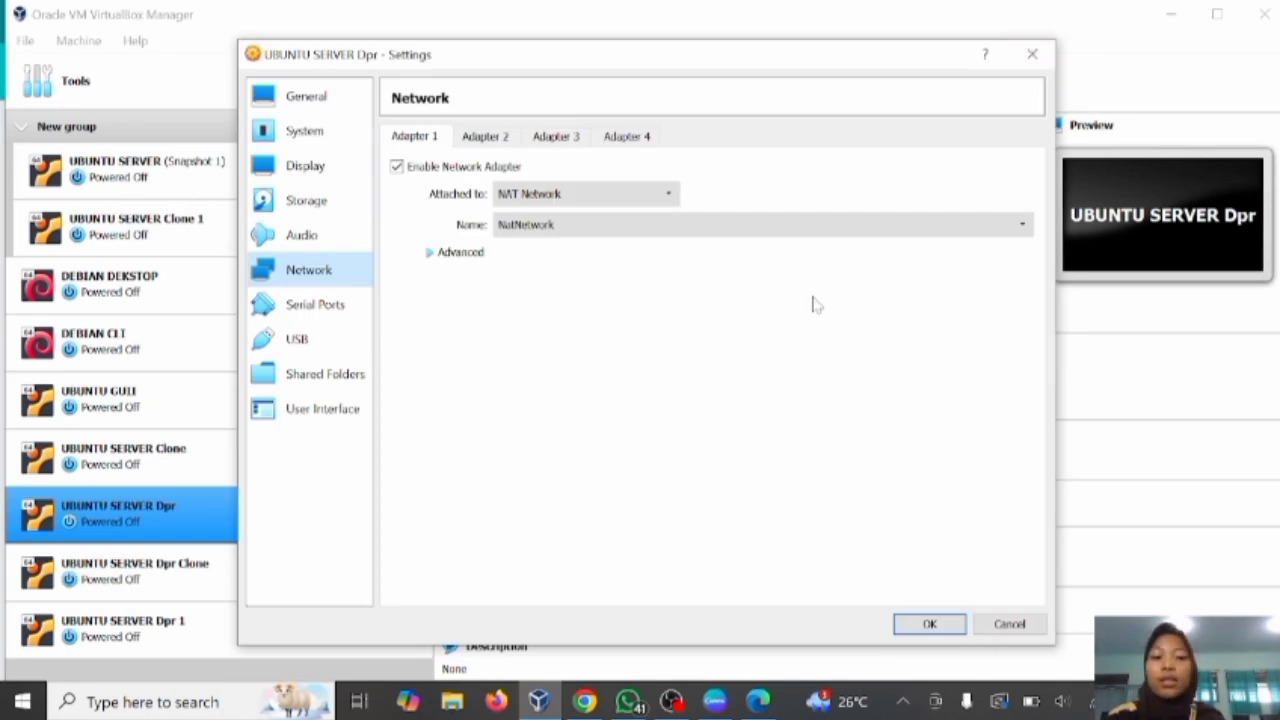
pyautogui.click(1035, 56)
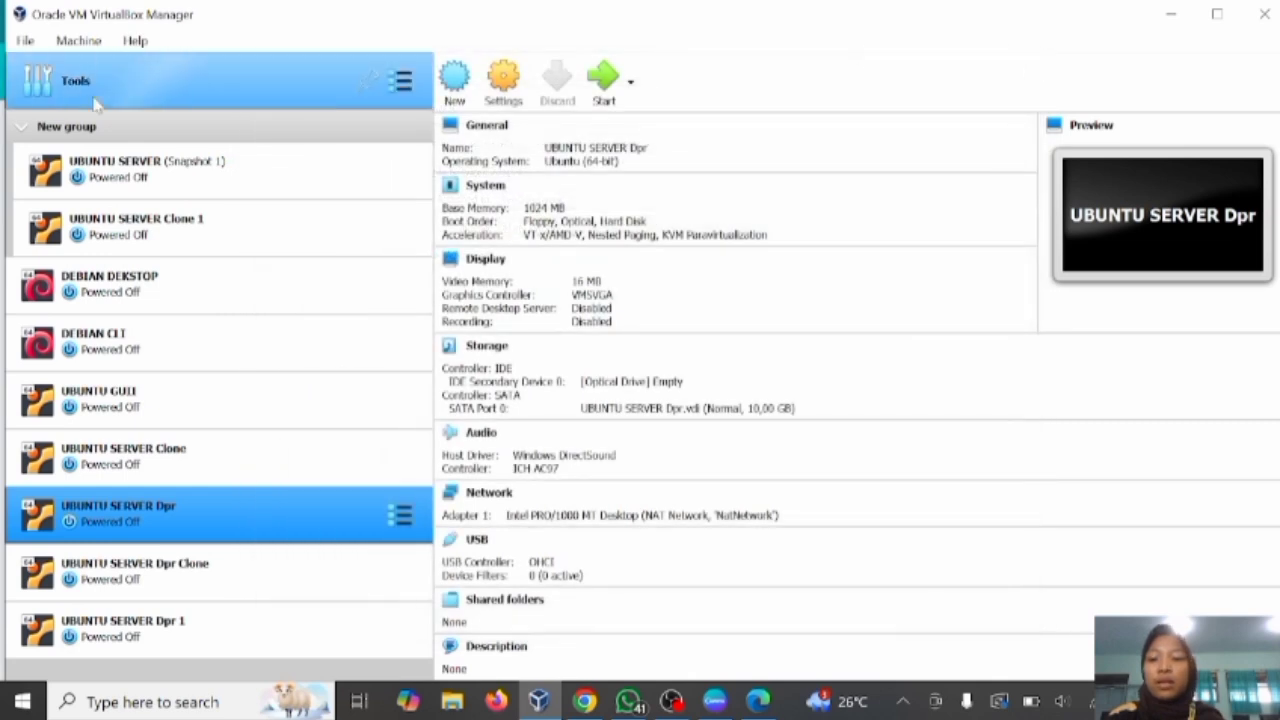
pyautogui.click(18, 44)
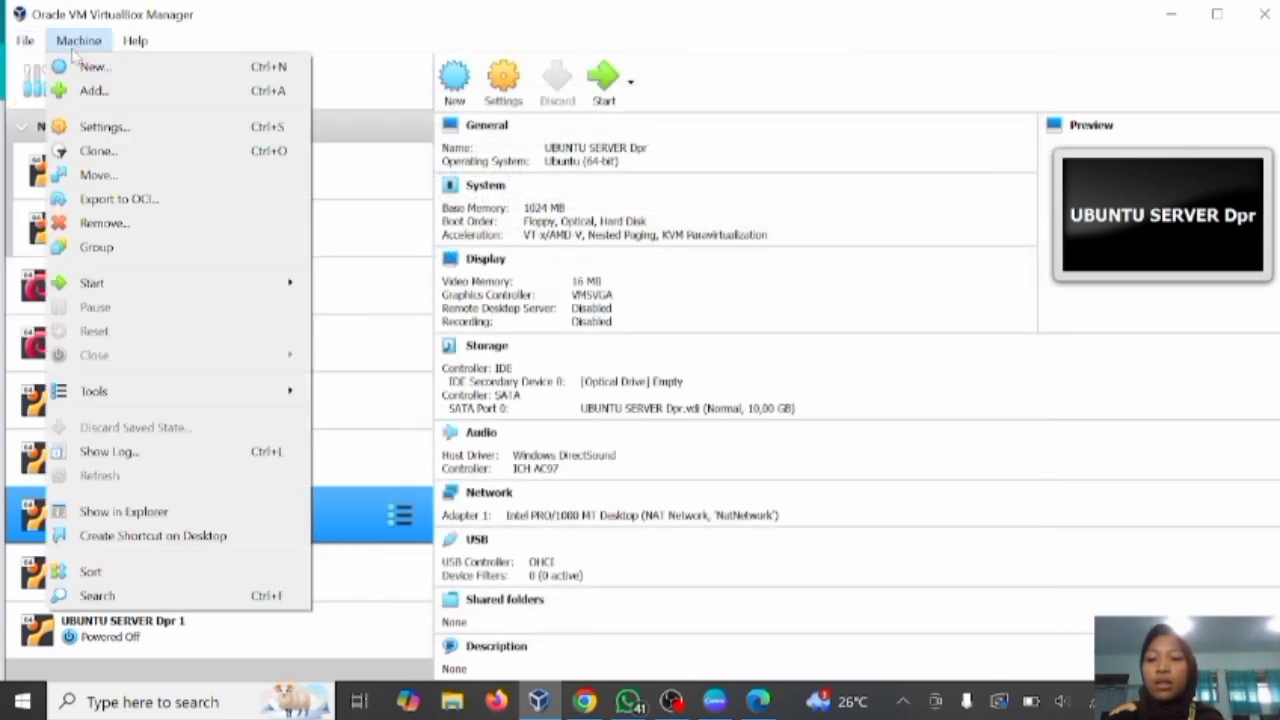
pyautogui.click(47, 66)
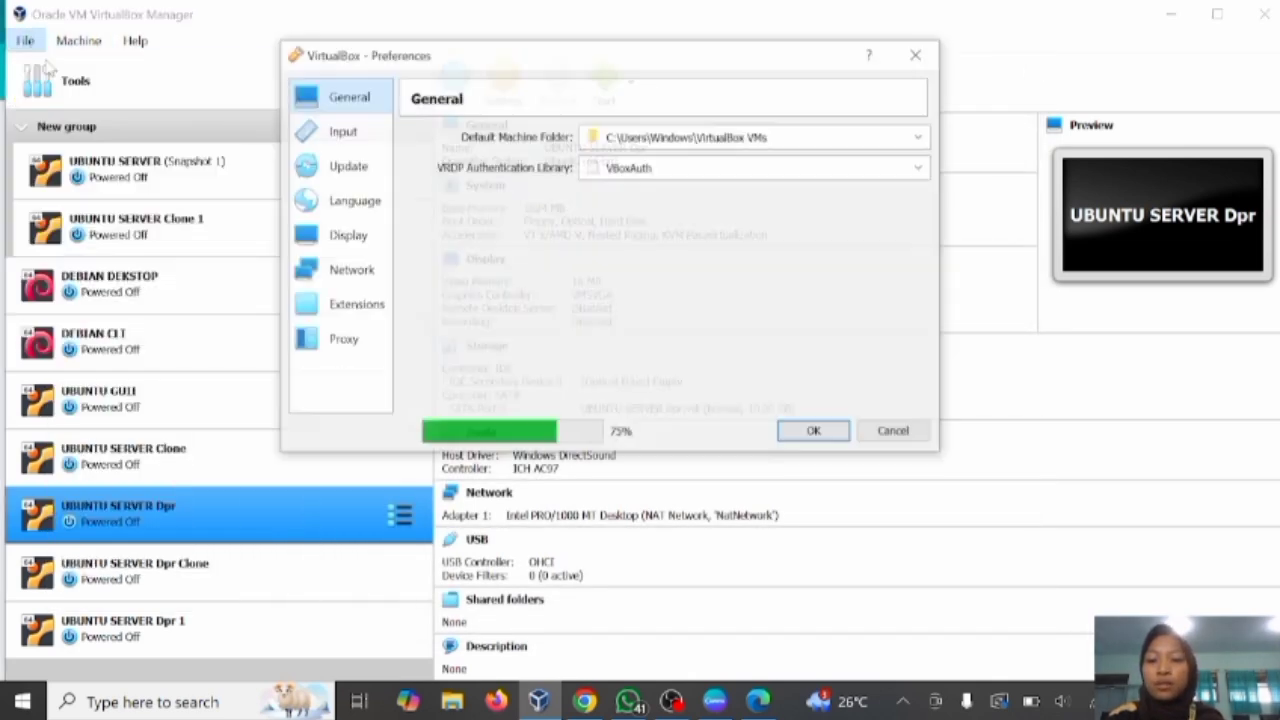
pyautogui.click(345, 270)
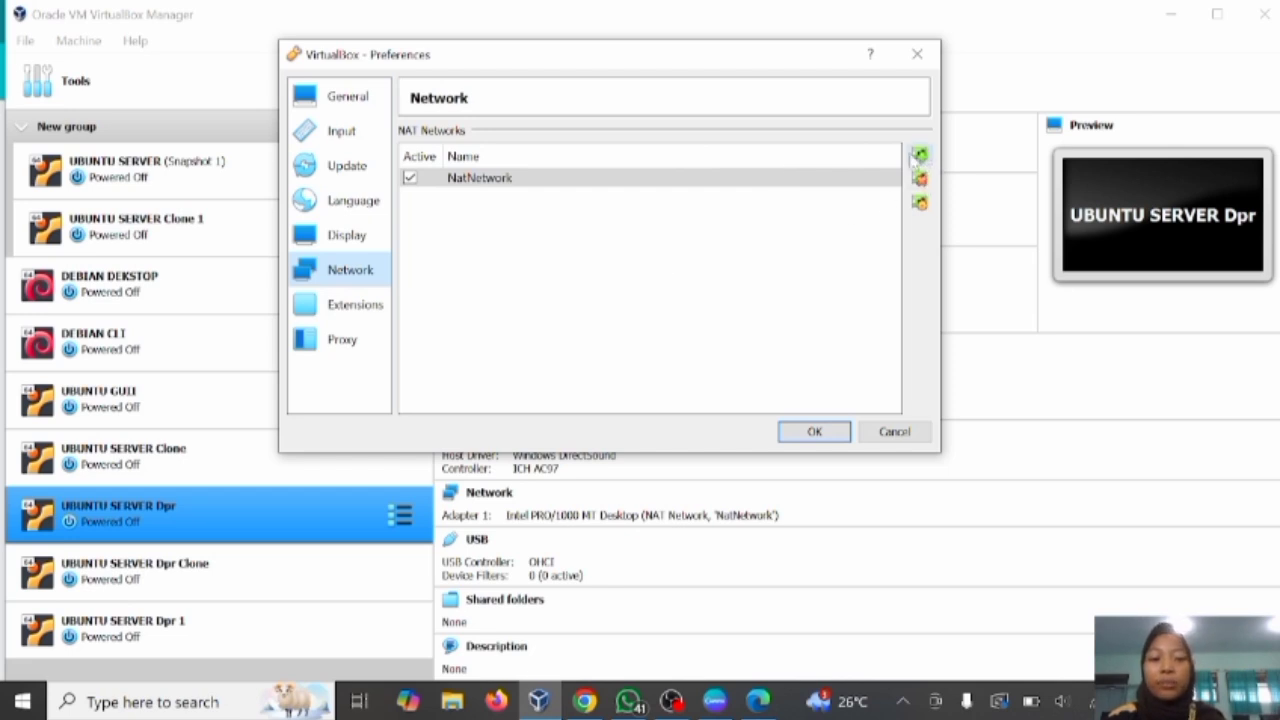
pyautogui.click(822, 170)
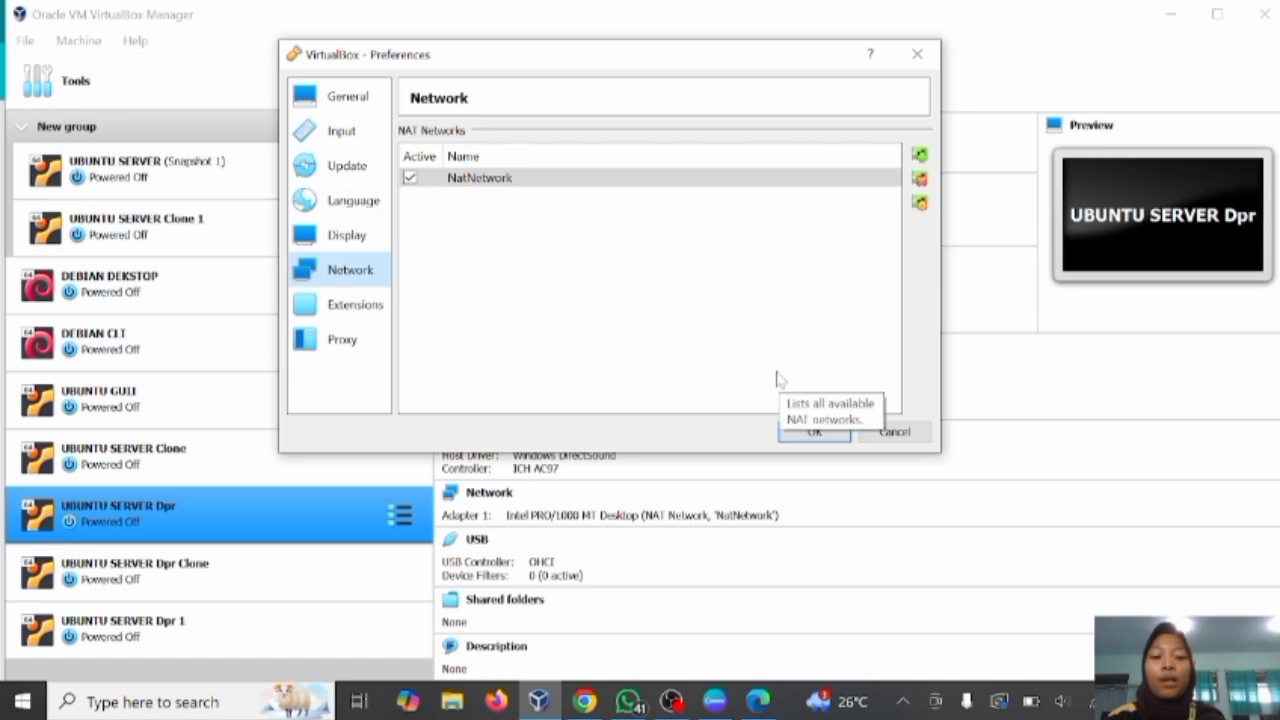
pyautogui.click(818, 436)
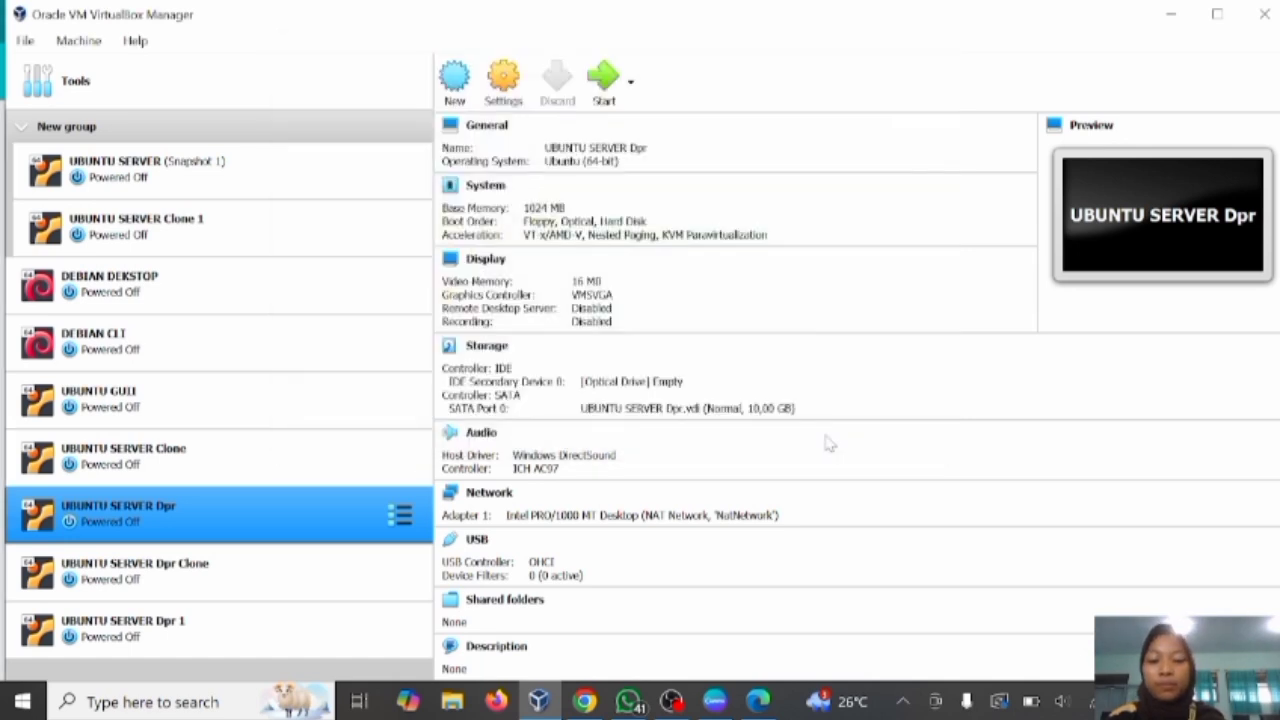
# Start both Dpr and Dpr Clone, then log in to Dpr with the user account and password.
pyautogui.click(282, 568)
pyautogui.click(603, 84)
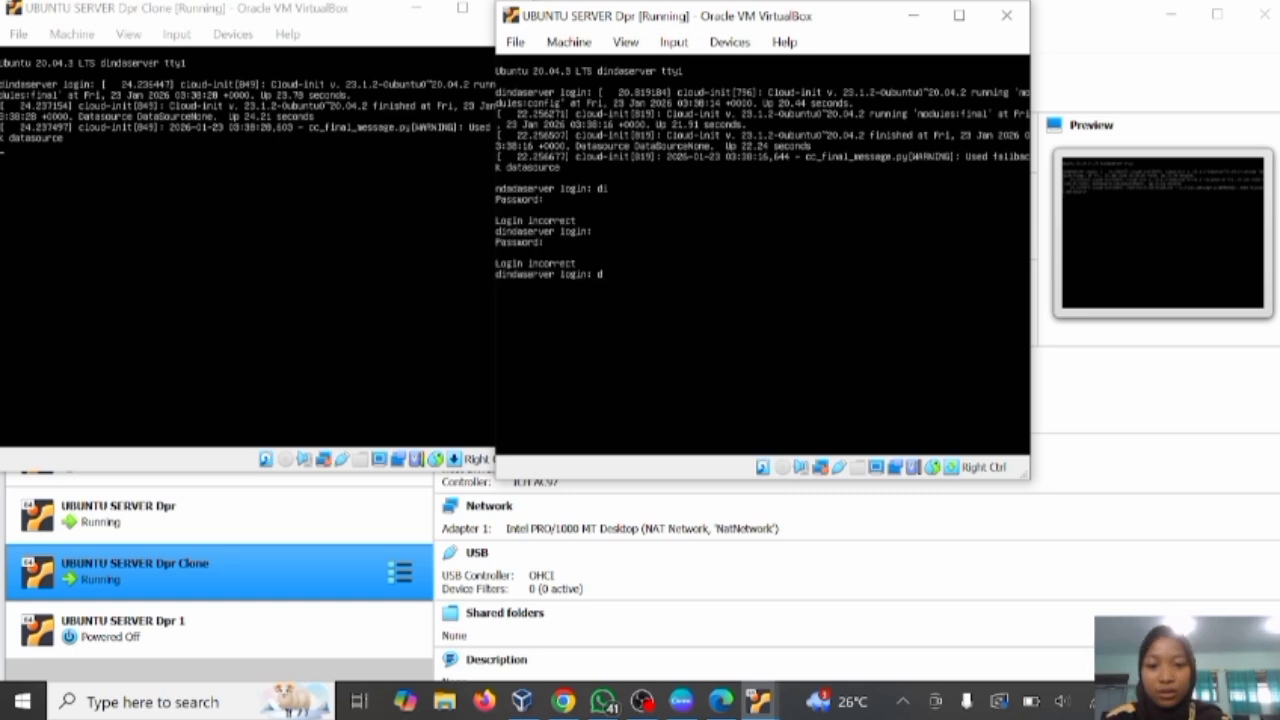
pyautogui.write('indaserver login: dinda')
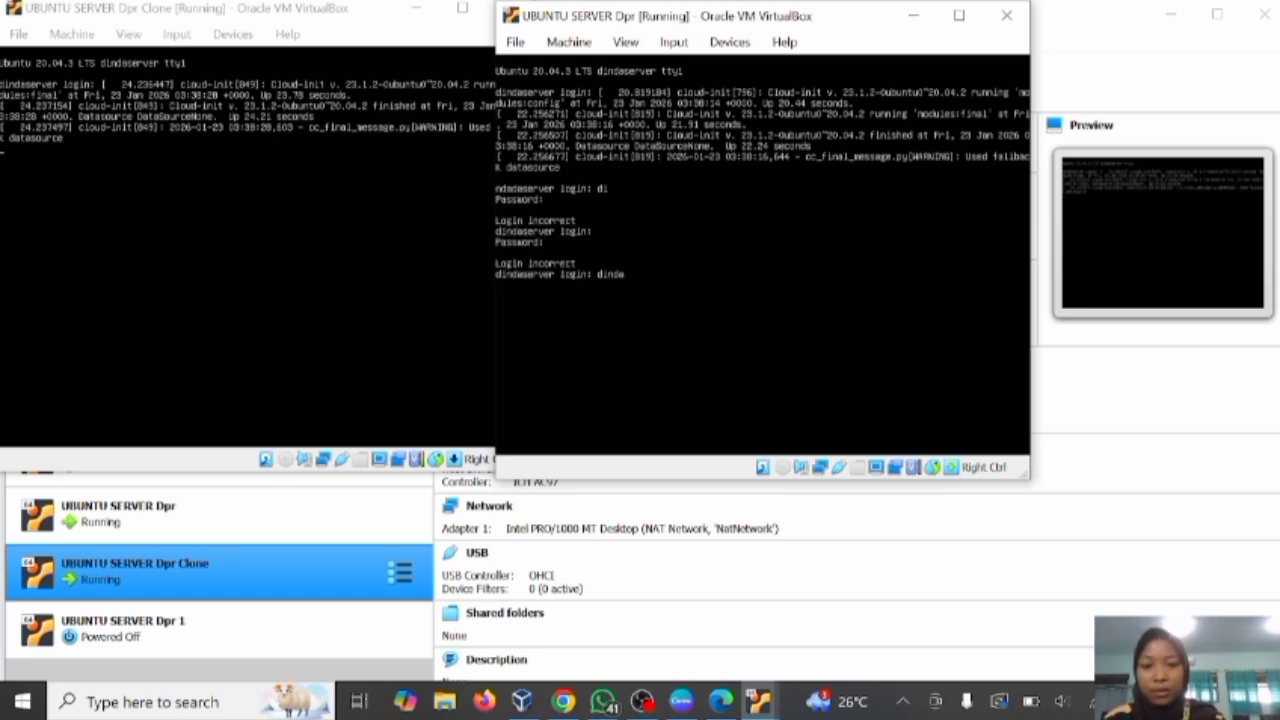
pyautogui.press('Return')
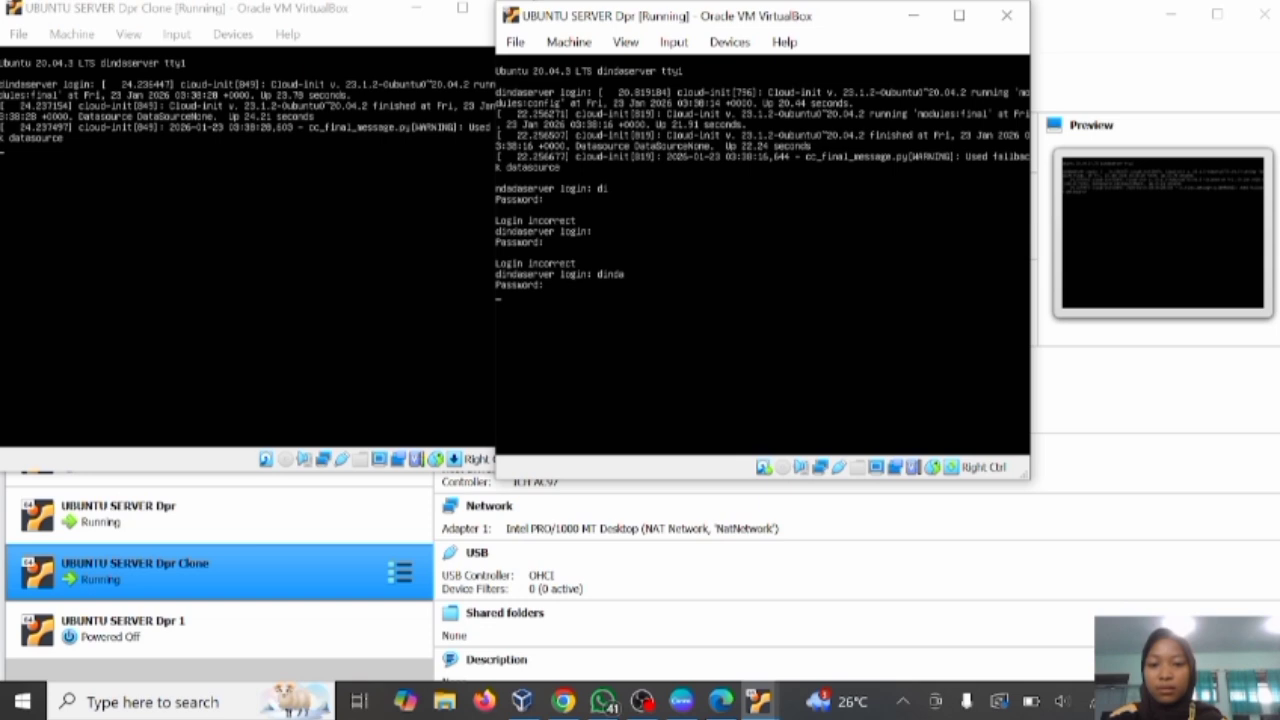
pyautogui.press('Return')
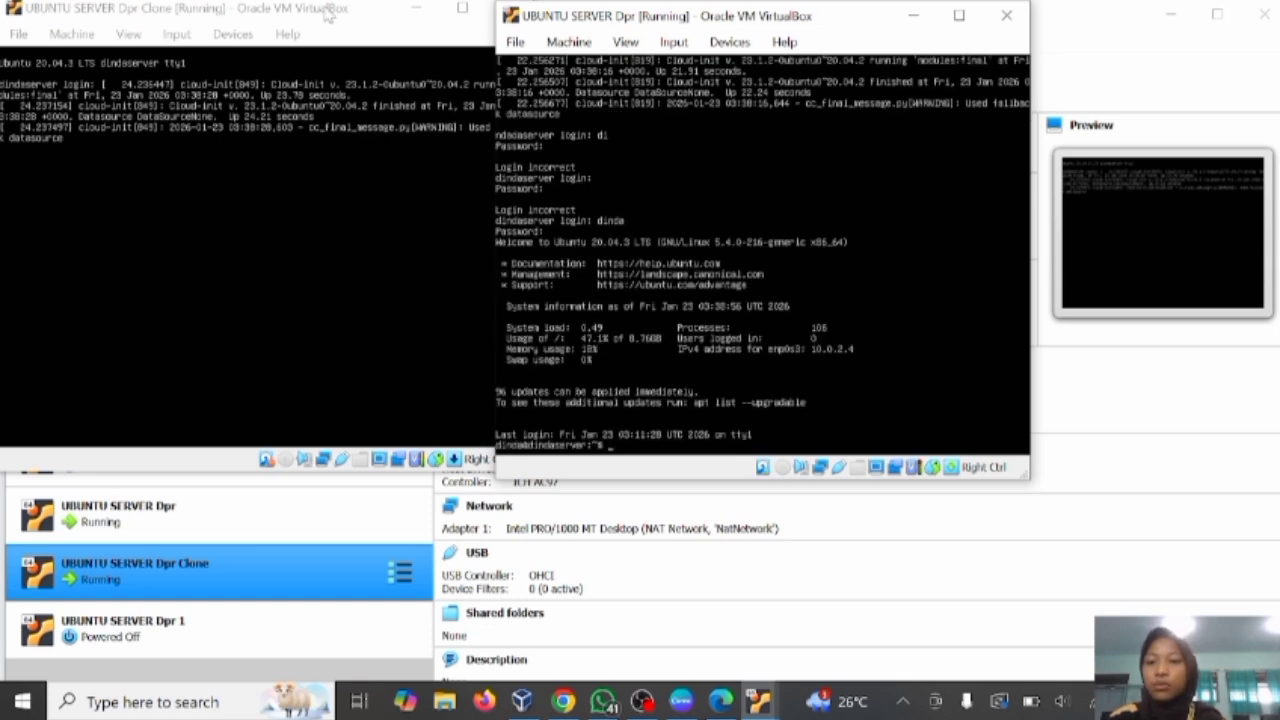
# Log in to the Dpr Clone console with the username and password.
pyautogui.click(327, 12)
pyautogui.press('Return')
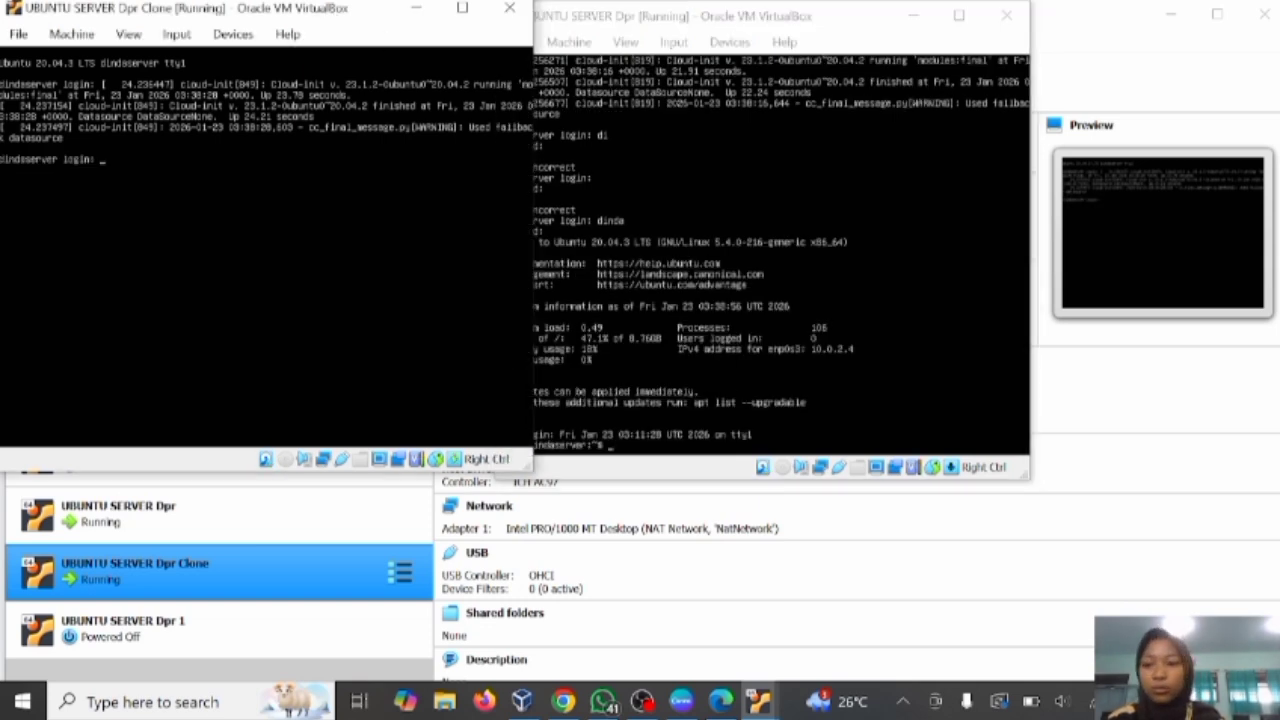
pyautogui.write('dinda')
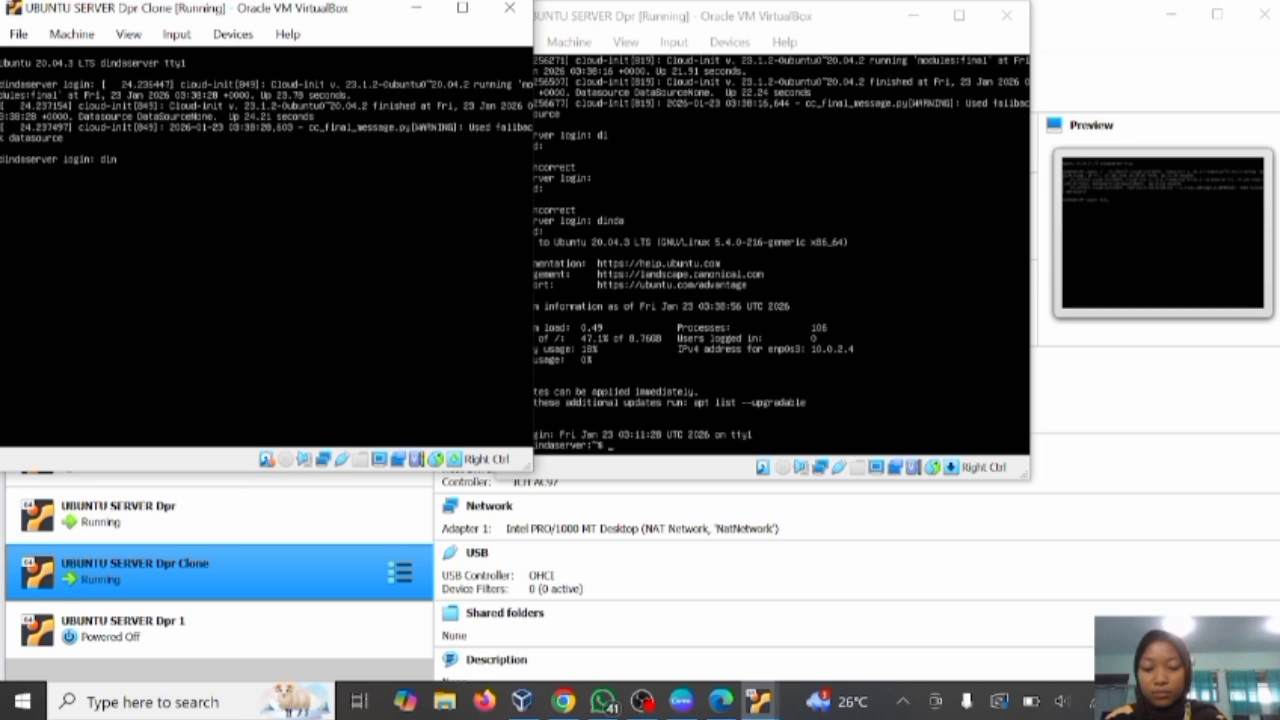
pyautogui.press('Return')
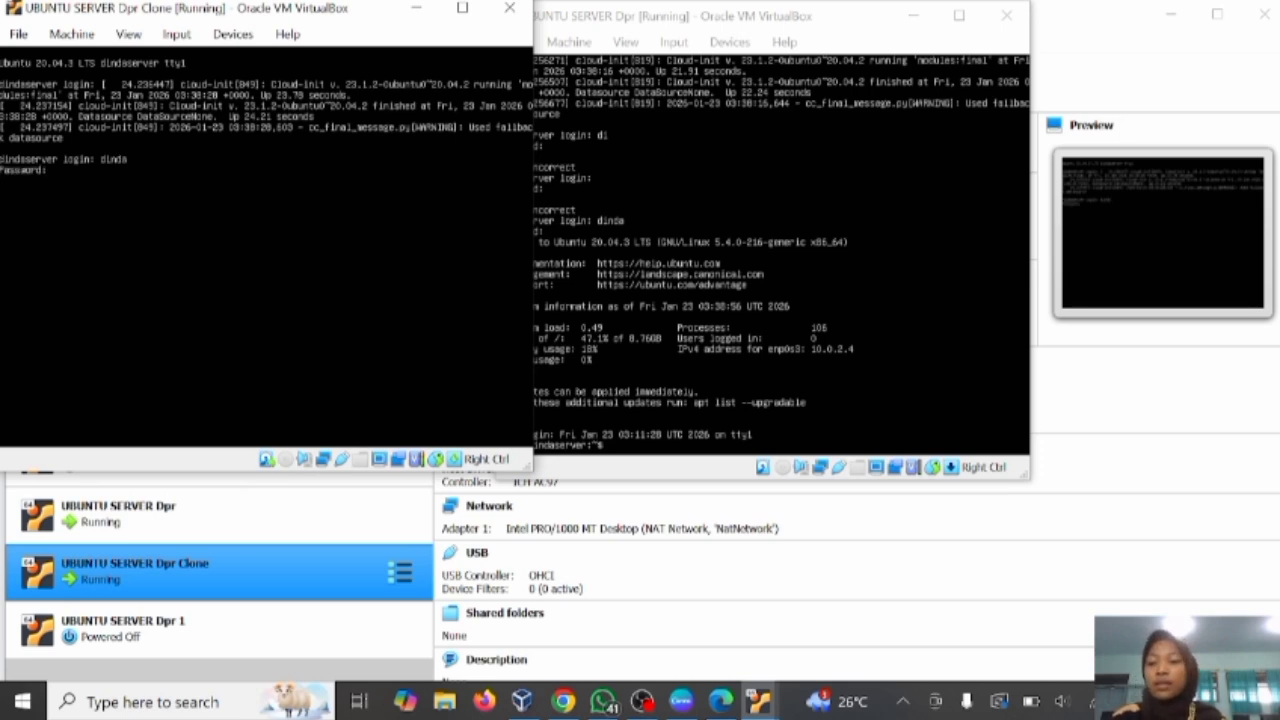
pyautogui.press('Return')
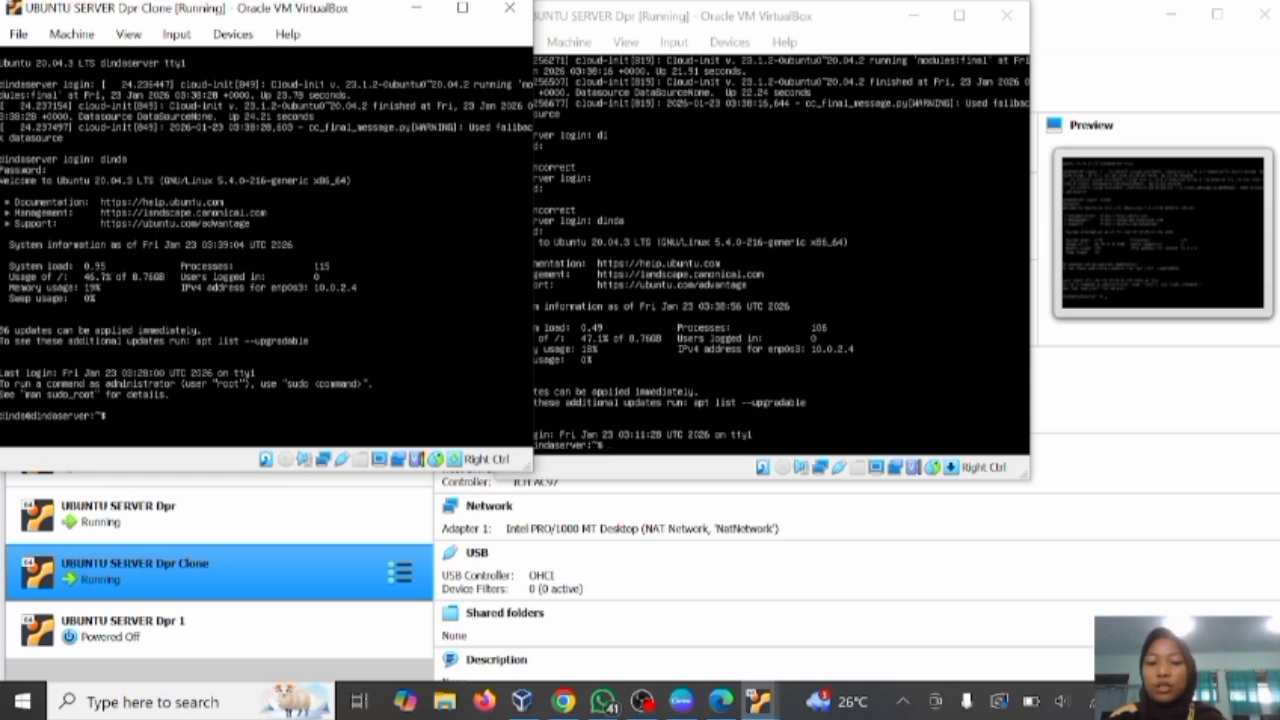
# Run 'ip address' on both consoles, showing Dpr's enp0s3 at 10.0.2.4/24.
pyautogui.write('ip')
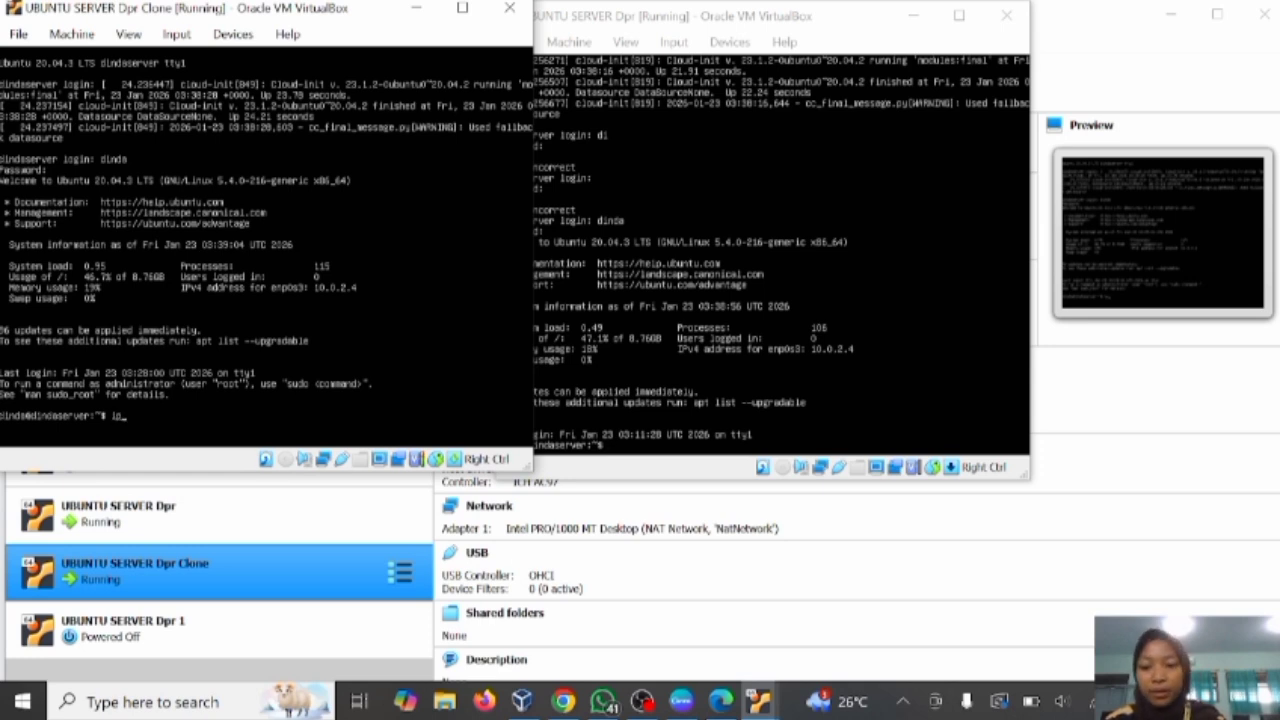
pyautogui.write(' address')
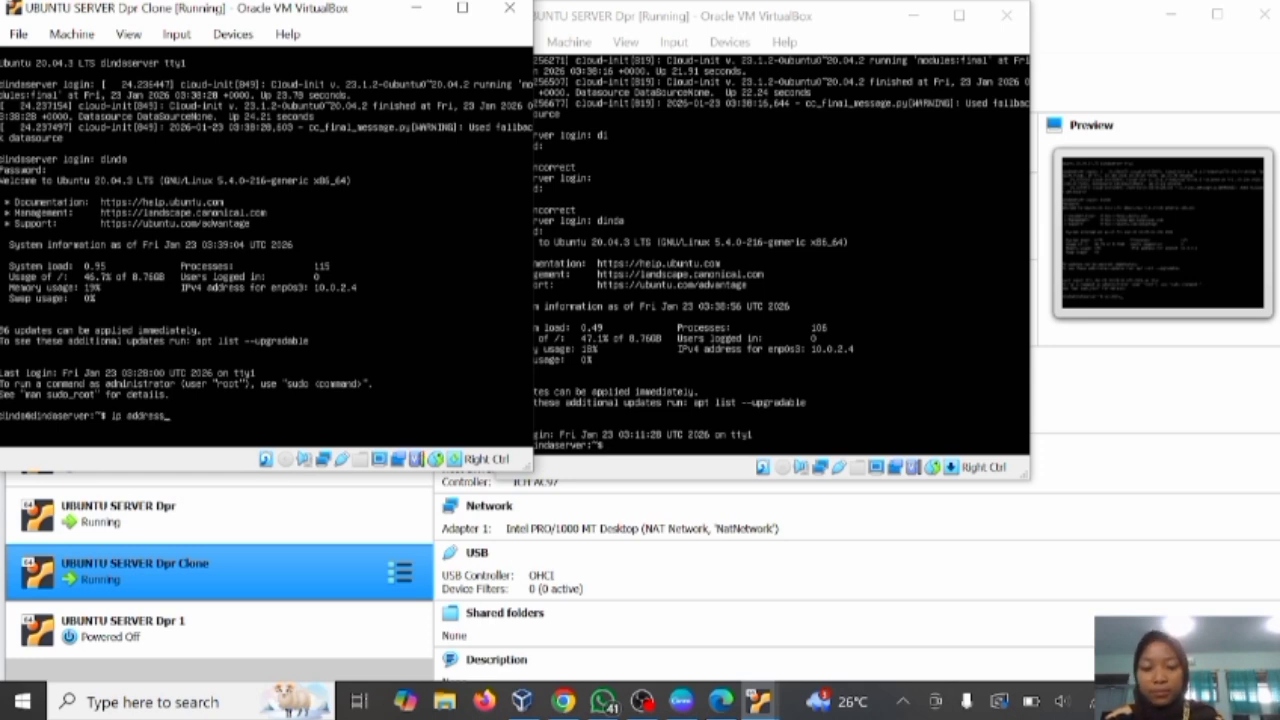
pyautogui.press('Return')
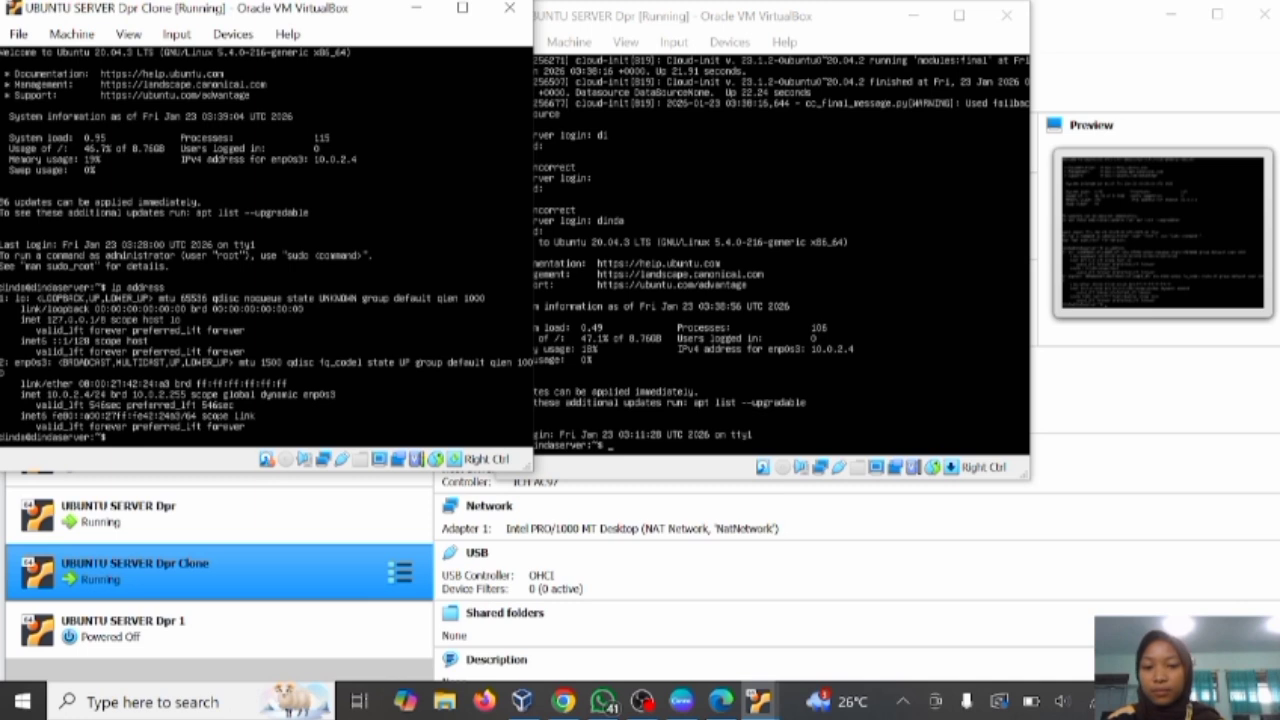
pyautogui.moveTo(720, 16); pyautogui.dragTo(828, 17)
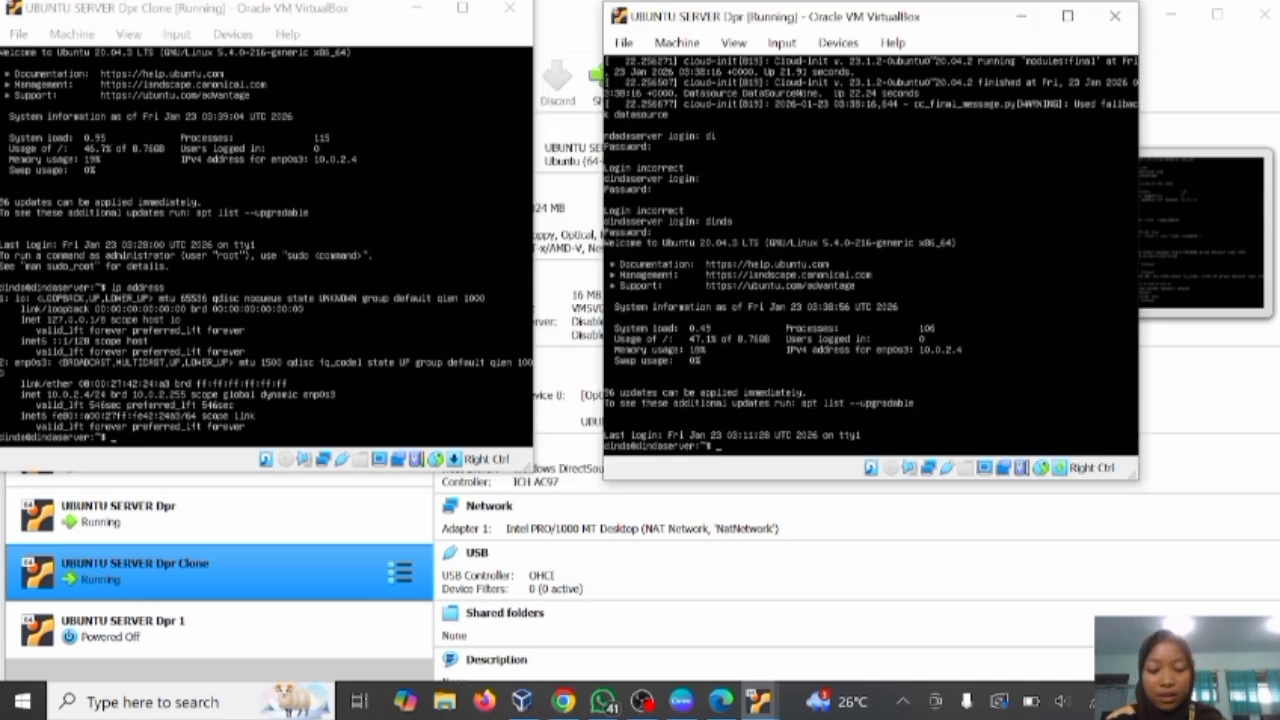
pyautogui.write('ip address')
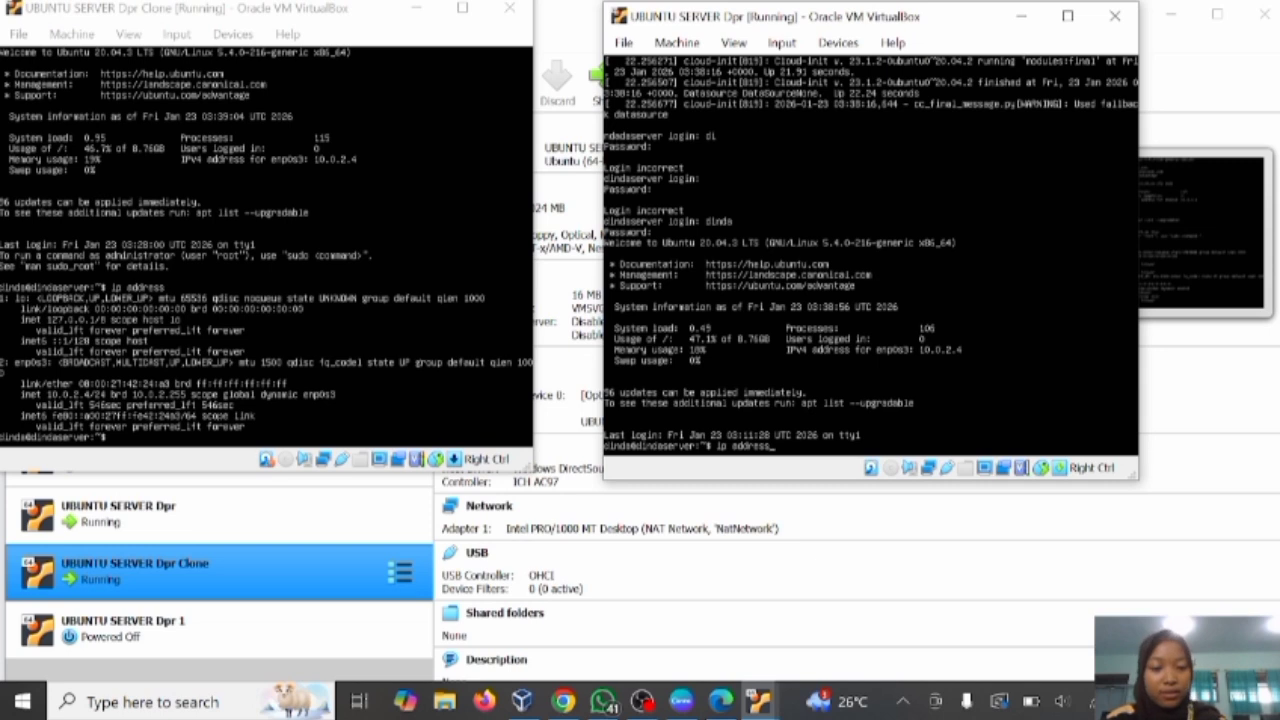
pyautogui.press('Return')
pyautogui.click(710, 582)
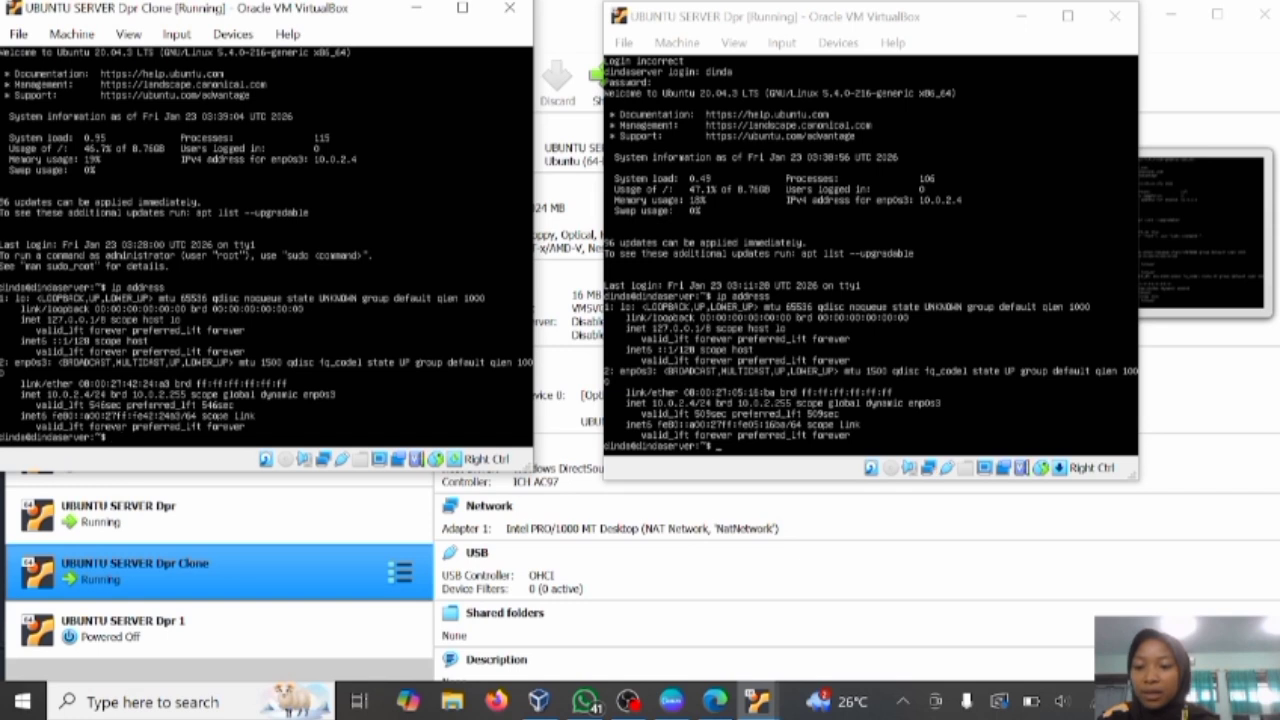
pyautogui.write('sudo')
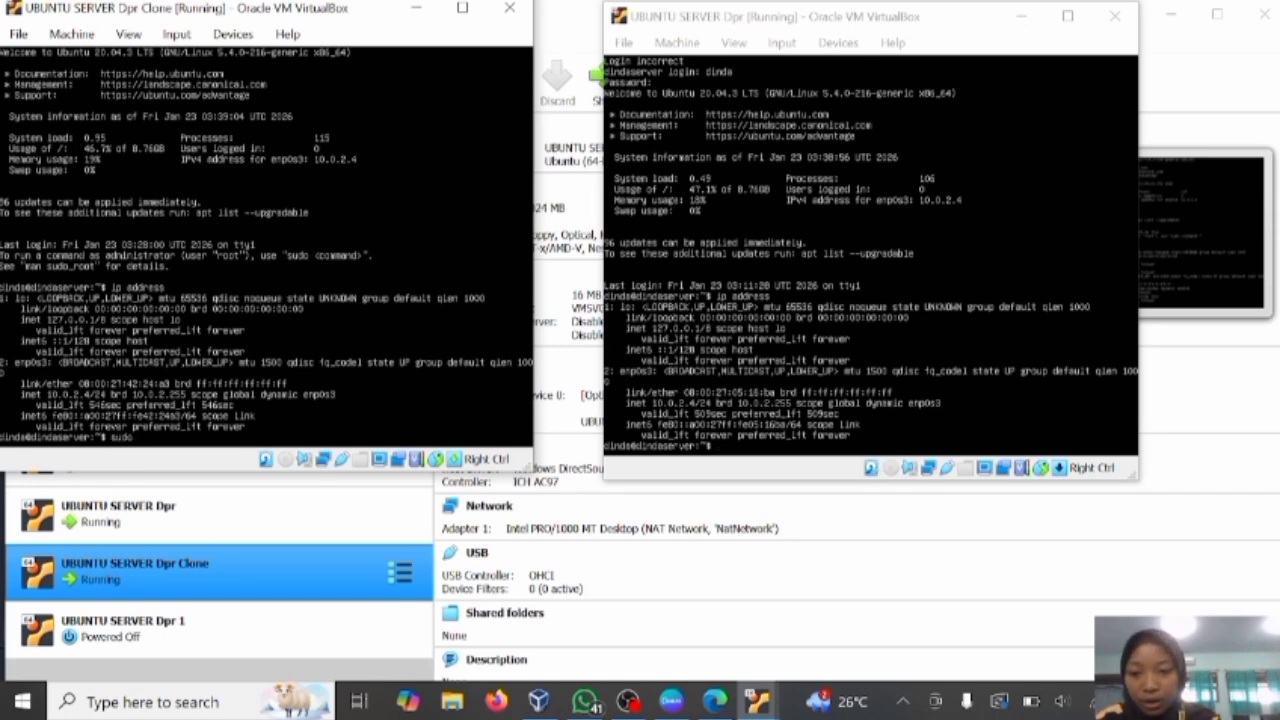
pyautogui.write(' dhclient')
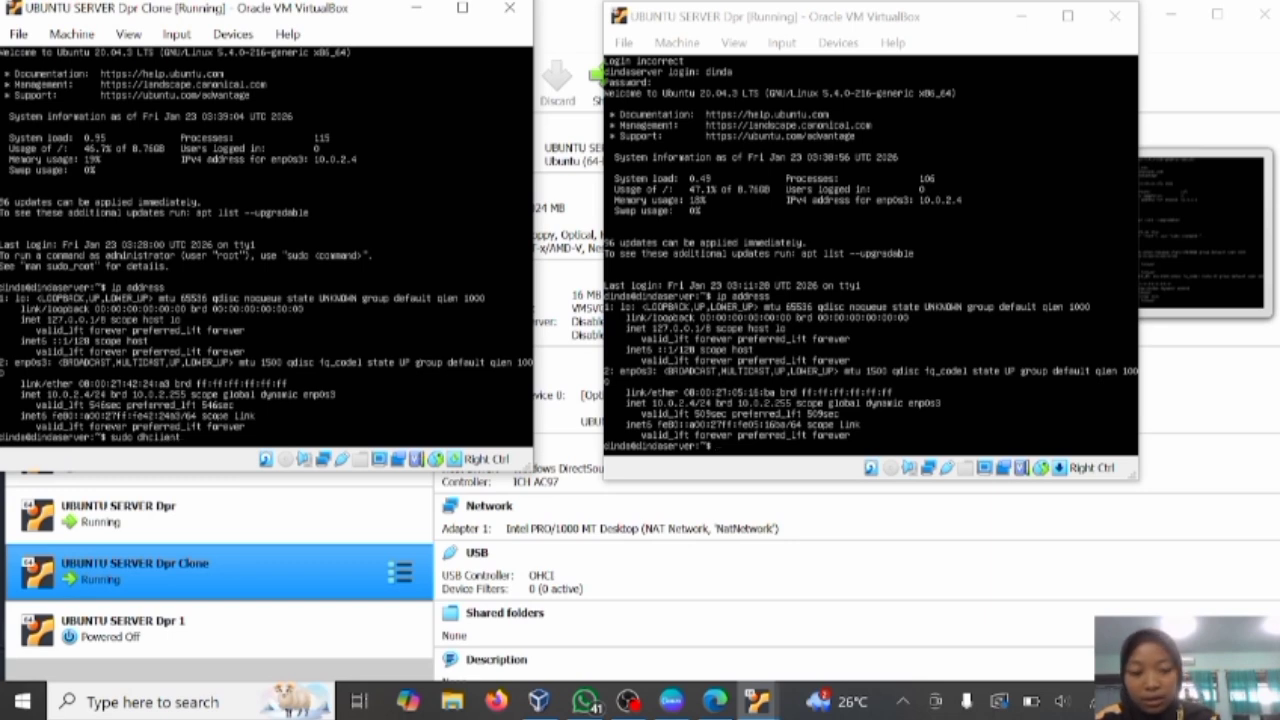
pyautogui.write(' -')
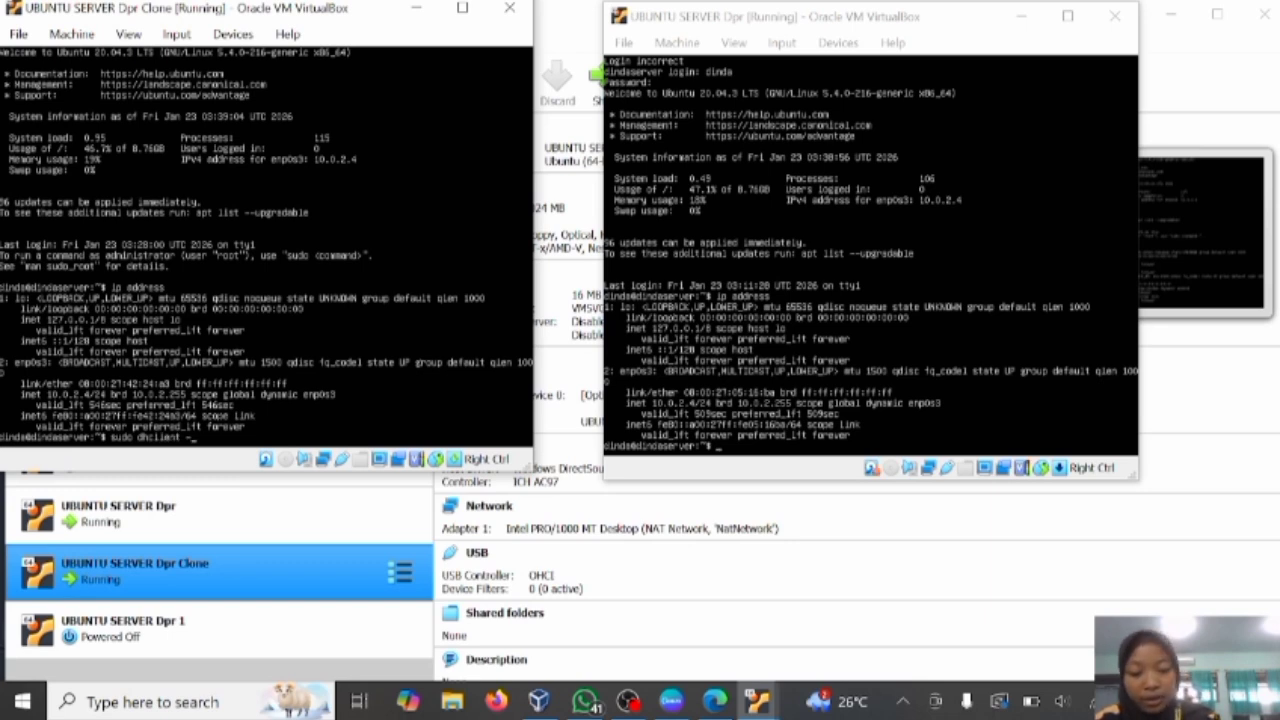
pyautogui.write('r enp0s3')
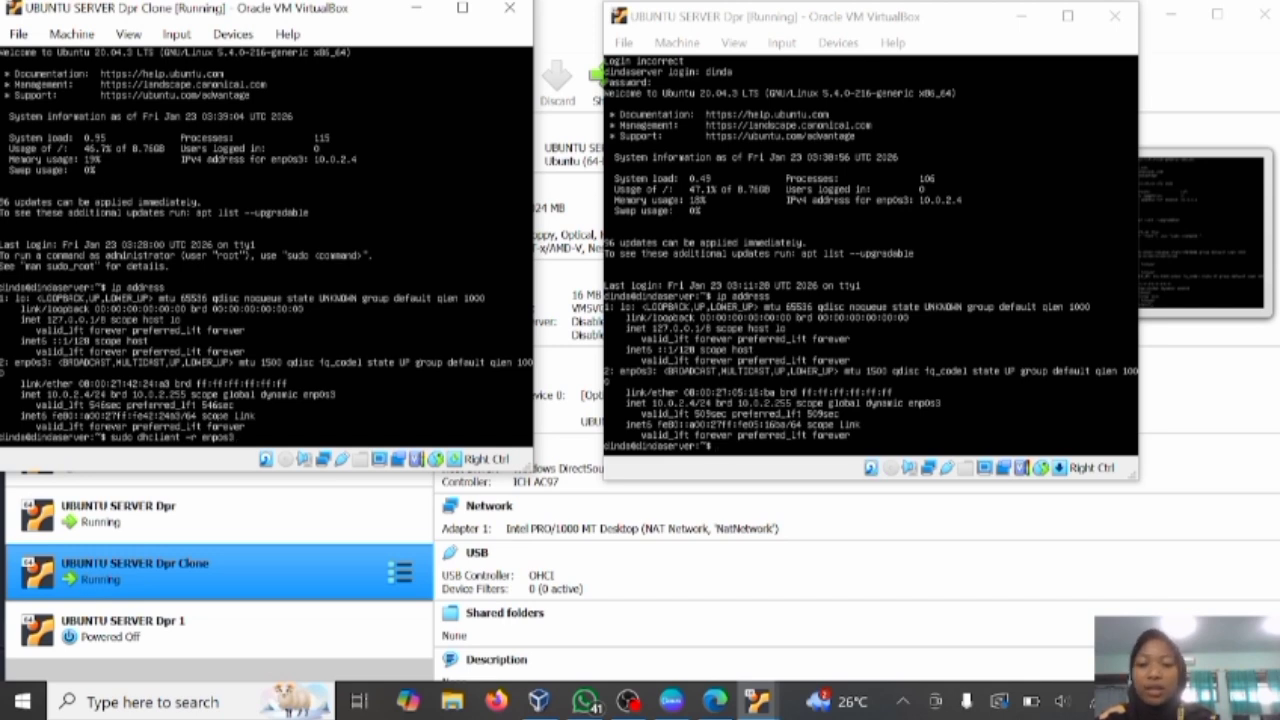
pyautogui.press('BackSpace')
pyautogui.press('BackSpace')
pyautogui.press('BackSpace')
pyautogui.press('BackSpace')
pyautogui.press('BackSpace')
pyautogui.press('BackSpace')
pyautogui.press('BackSpace')
pyautogui.press('BackSpace')
pyautogui.press('BackSpace')
pyautogui.press('BackSpace')
pyautogui.press('BackSpace')
pyautogui.press('BackSpace')
pyautogui.press('BackSpace')
pyautogui.press('BackSpace')
pyautogui.press('BackSpace')
pyautogui.press('BackSpace')
pyautogui.press('BackSpace')
pyautogui.press('BackSpace')
pyautogui.press('BackSpace')
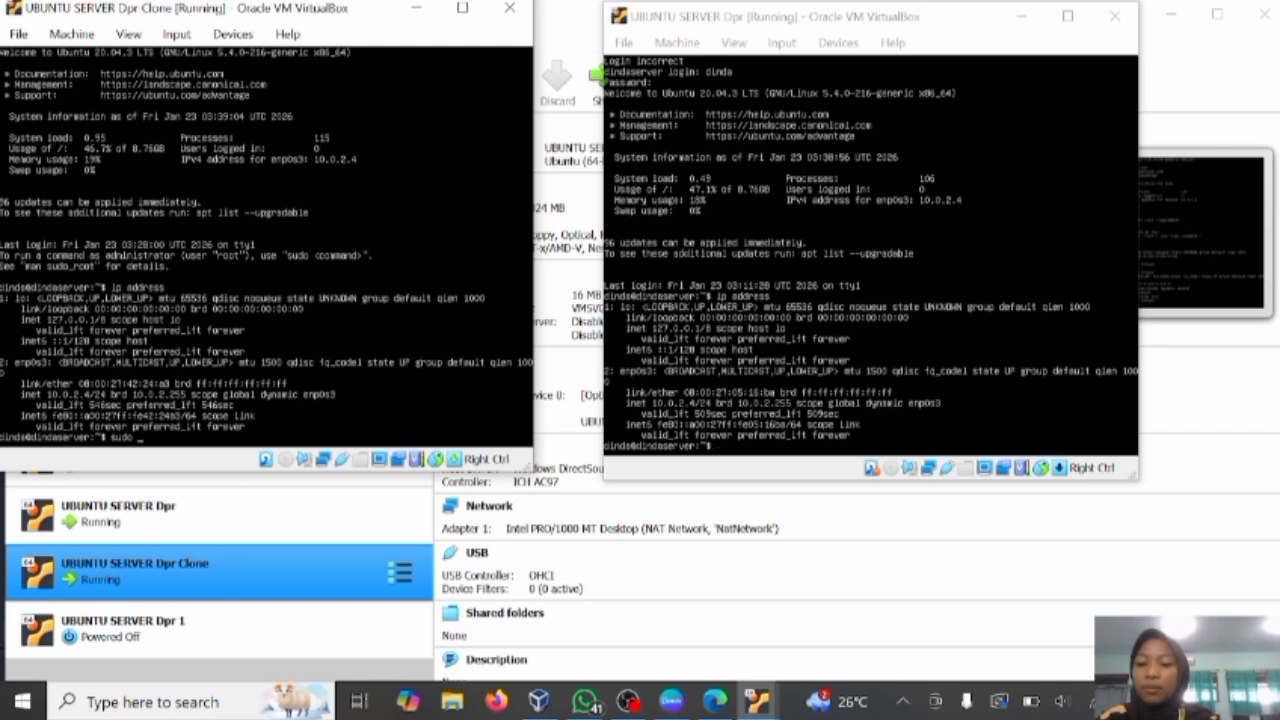
pyautogui.write('dh')
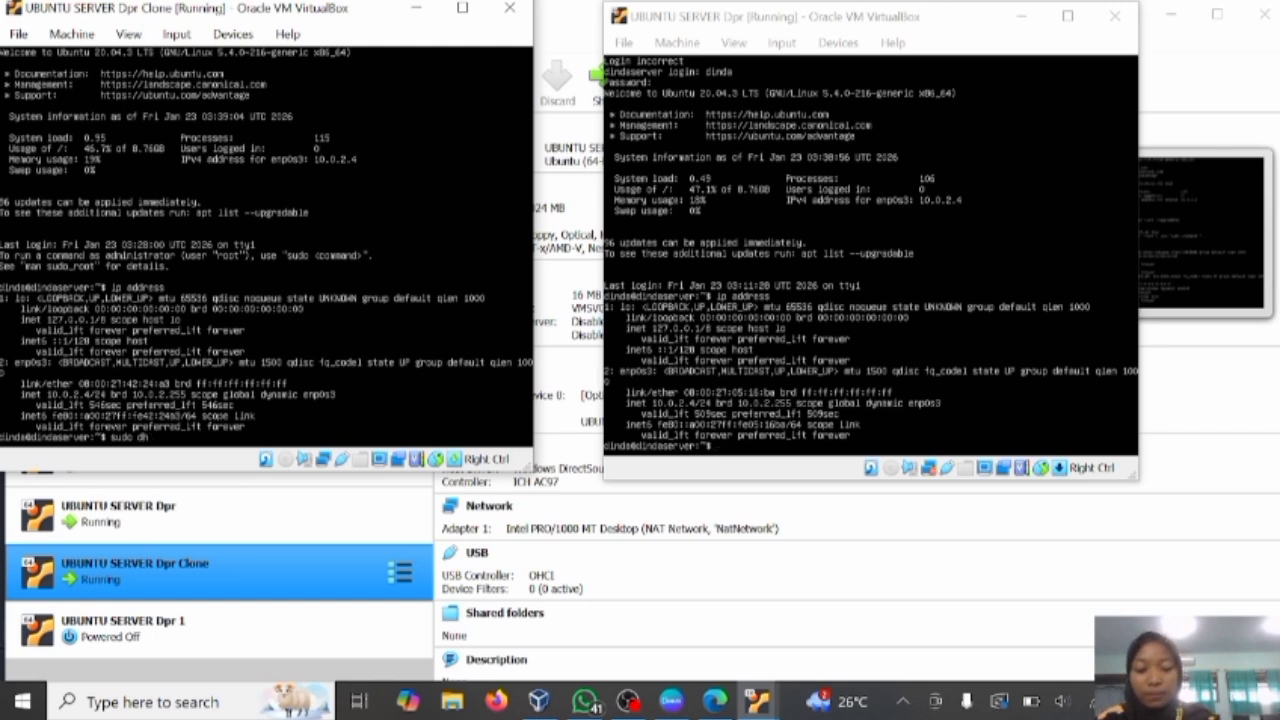
pyautogui.write('client')
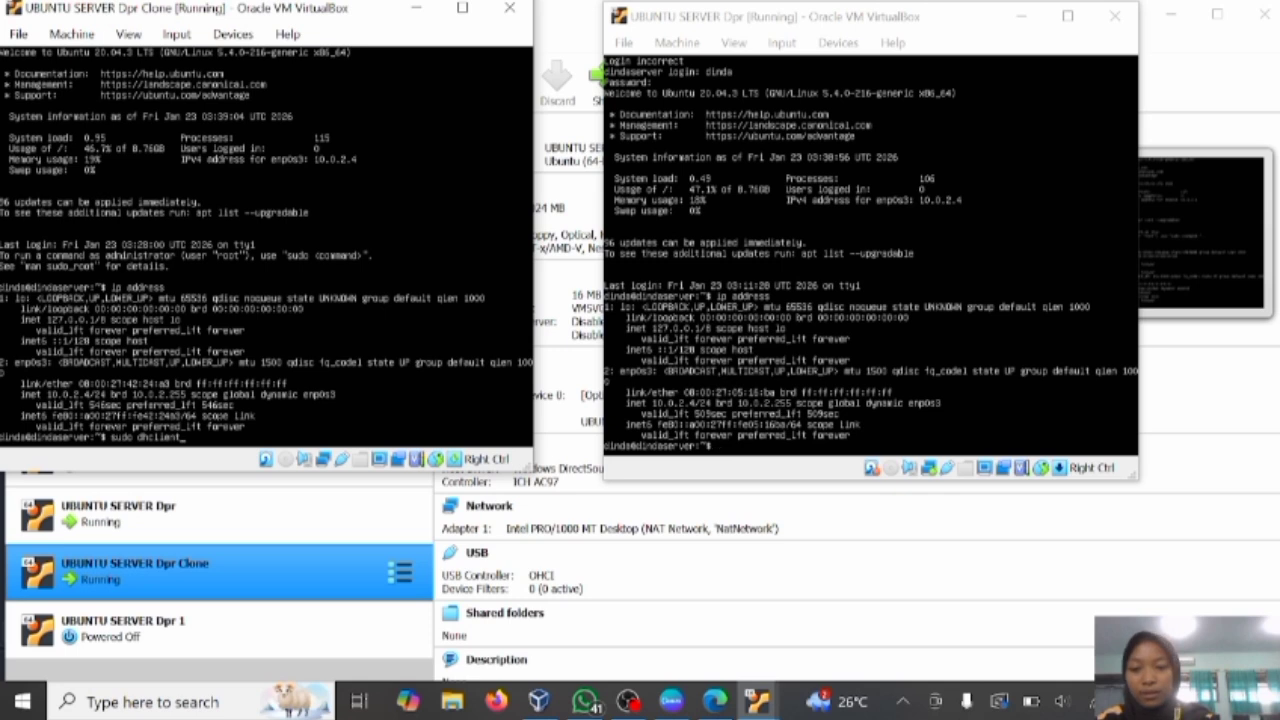
pyautogui.write(' enp0s3')
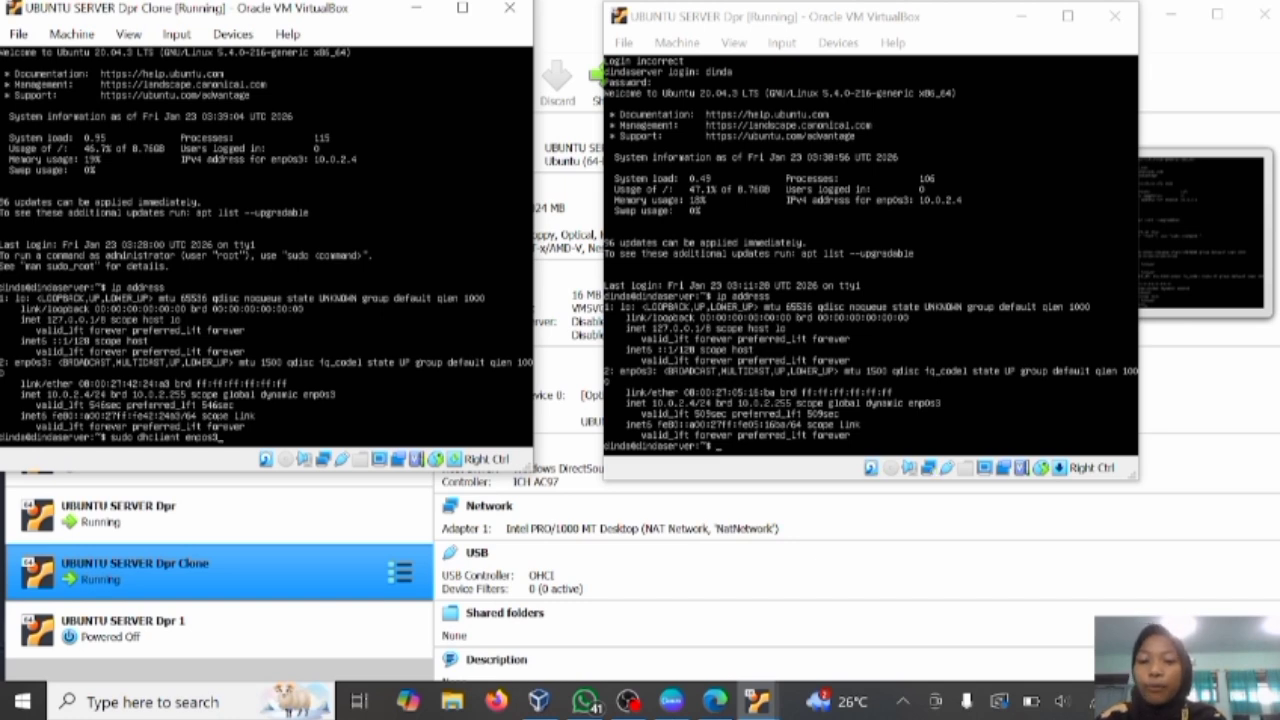
pyautogui.press('Down')
pyautogui.press('Down')
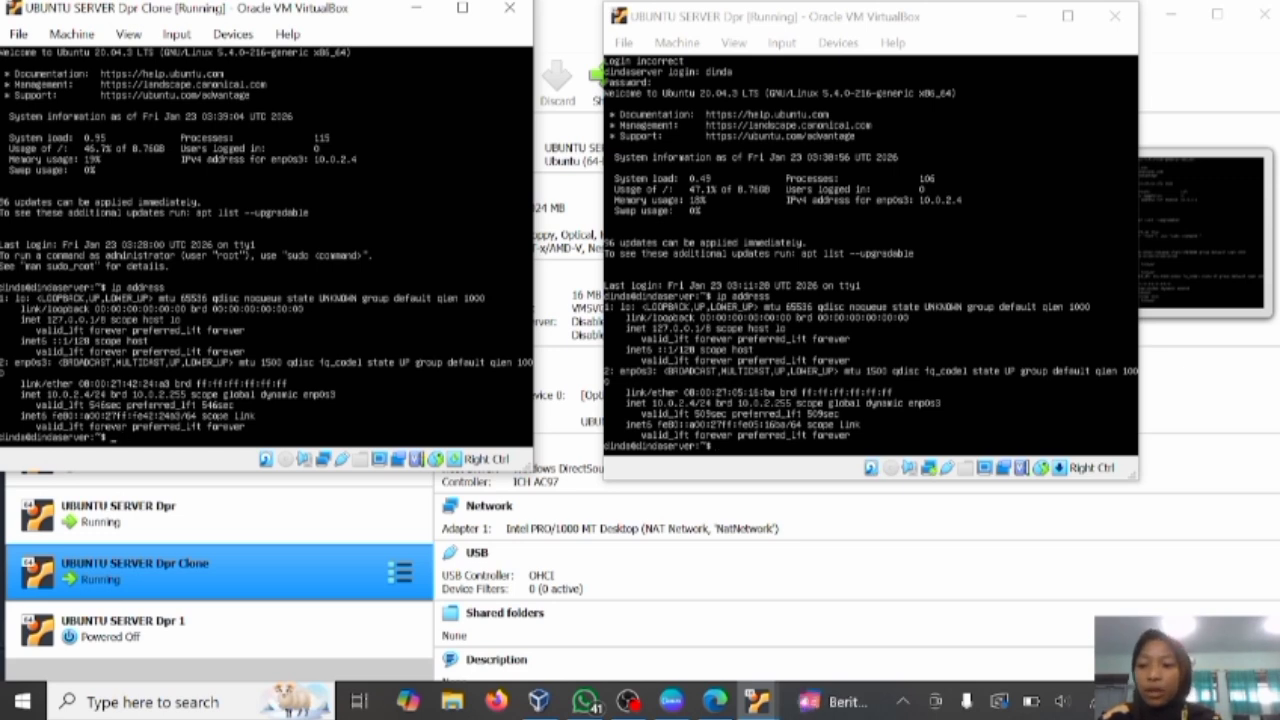
# Ping 10.0.2.4 from Dpr Clone and stop it after 15 replies with 0% loss.
pyautogui.write('p')
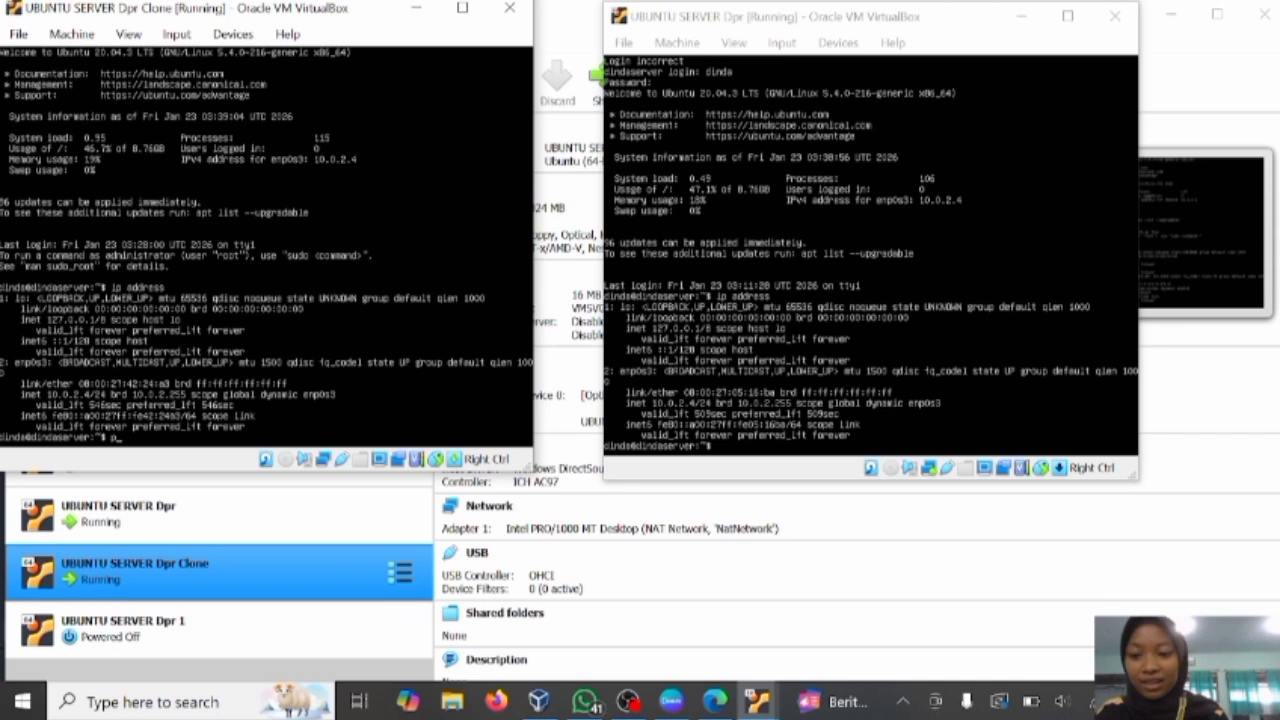
pyautogui.write('ing 10.')
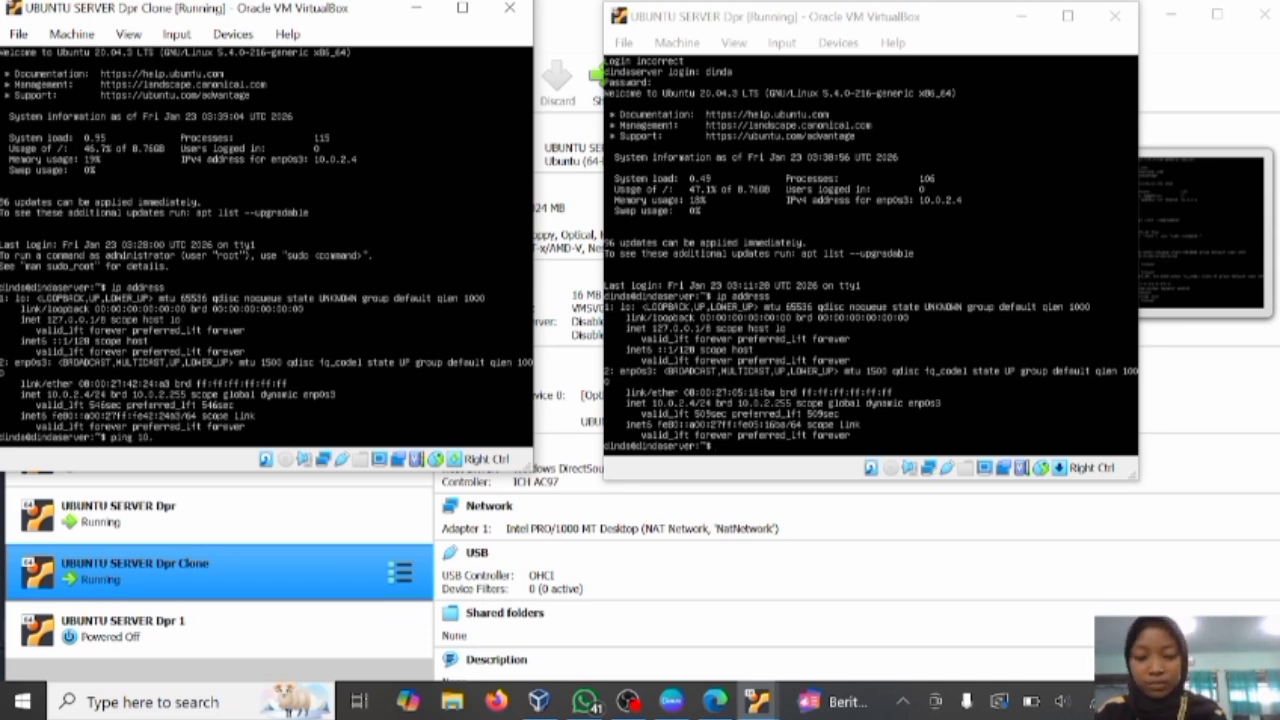
pyautogui.write('0.2.')
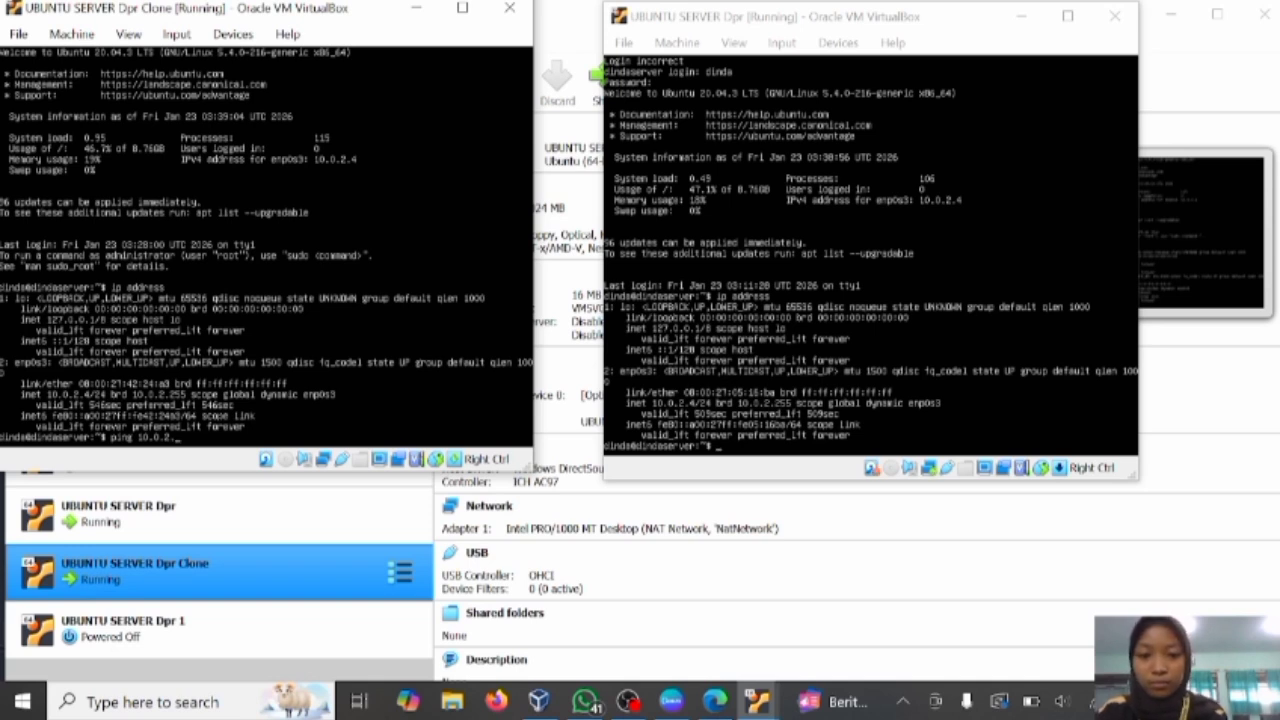
pyautogui.write('4')
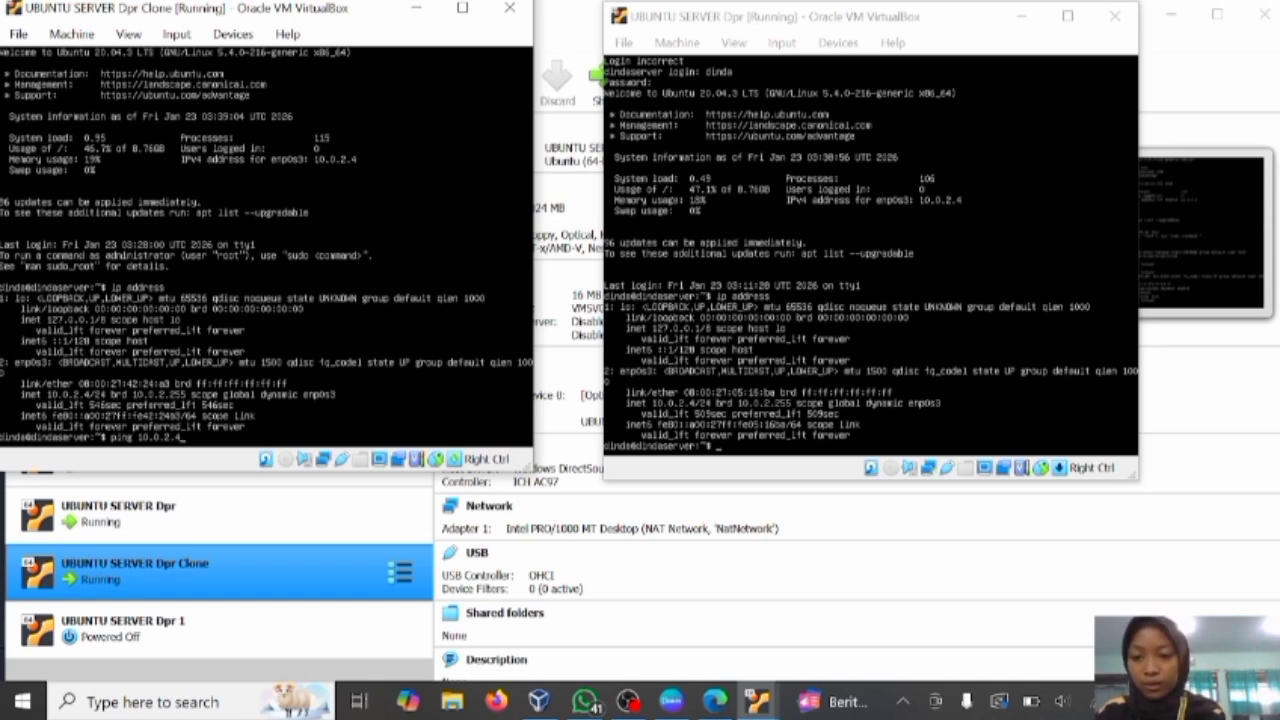
pyautogui.press('Return')
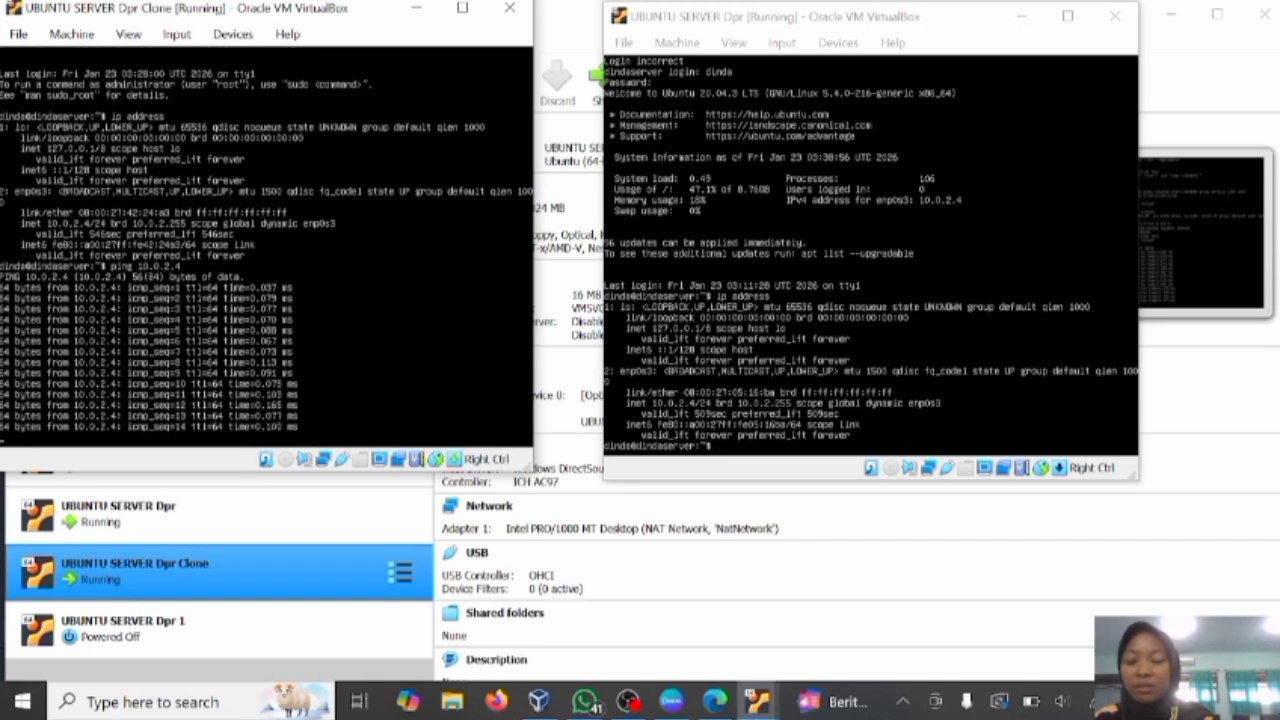
pyautogui.hotkey('ctrl', 'c')
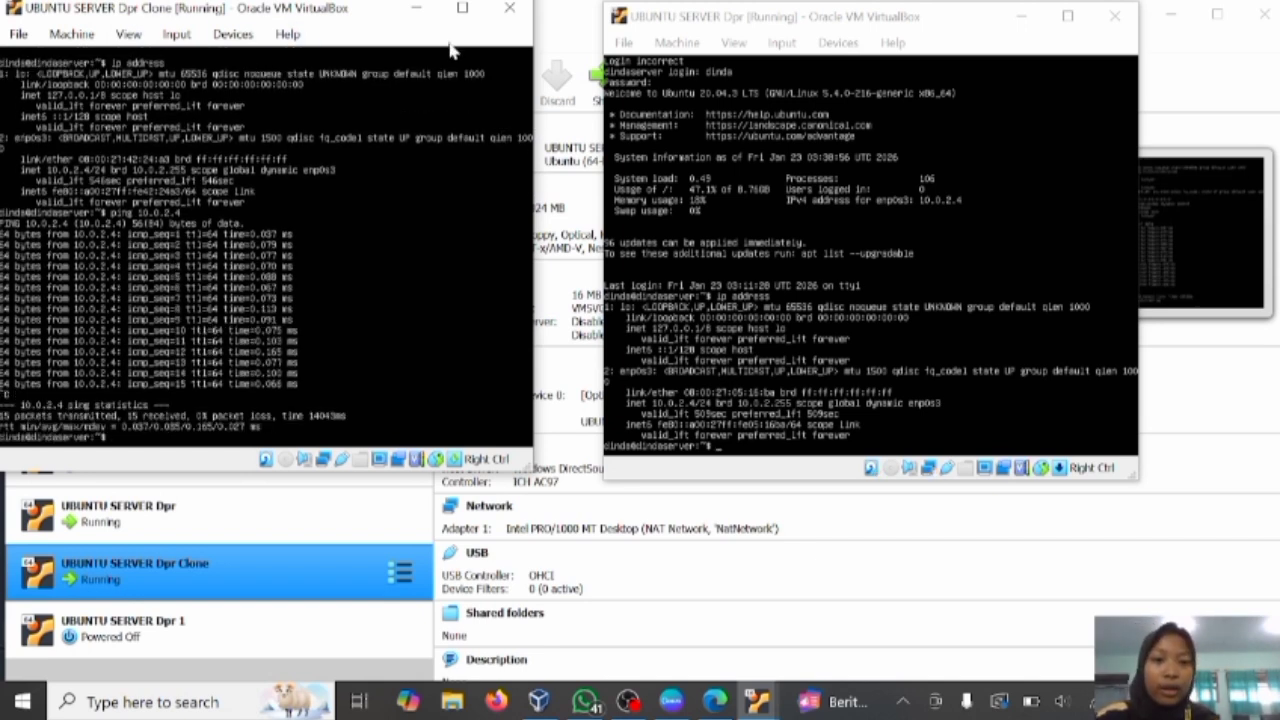
# Run 'ping 10.0.2.4' in the UBUNTU SERVER Dpr console and get the first reply.
pyautogui.click(715, 22)
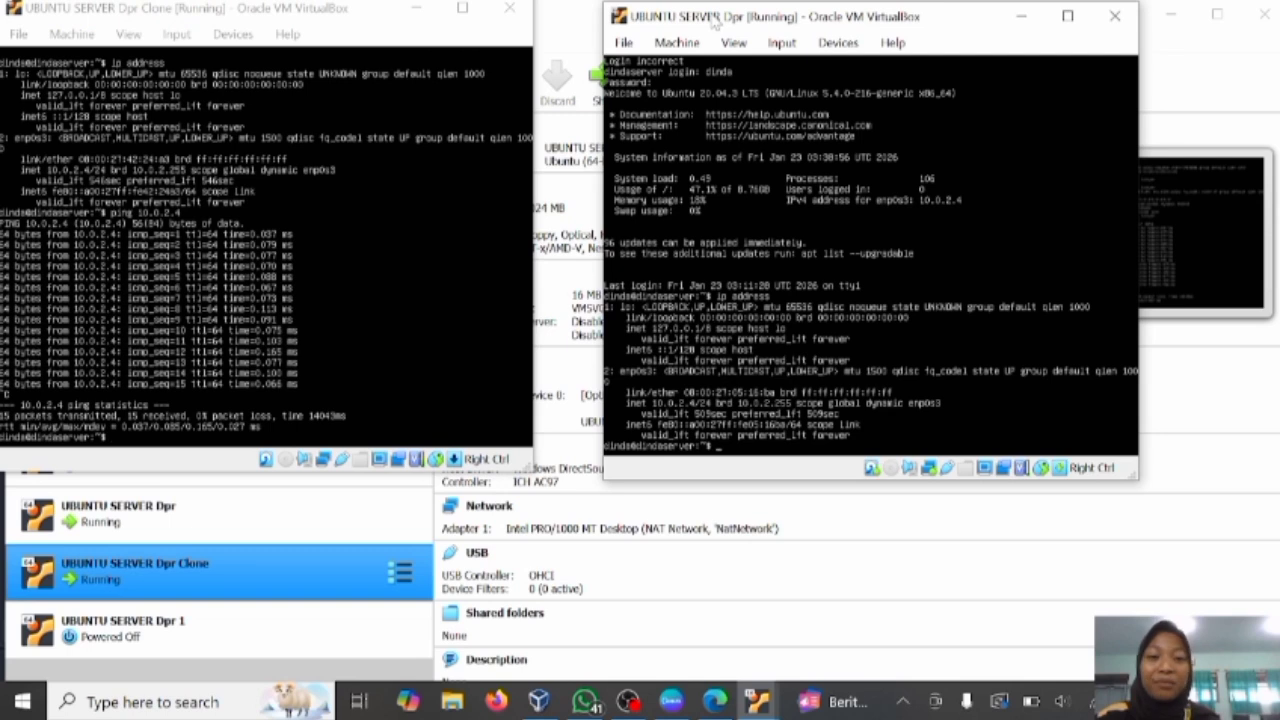
pyautogui.write('ping 10.')
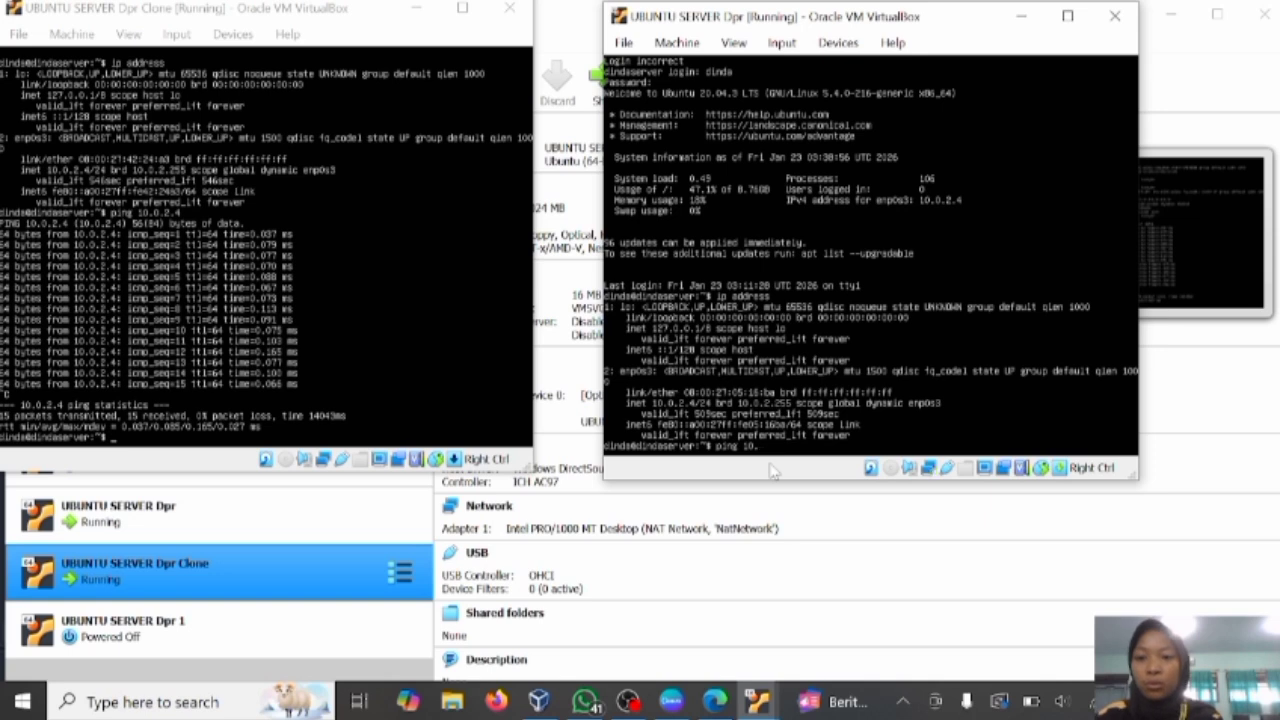
pyautogui.write('0.2.4')
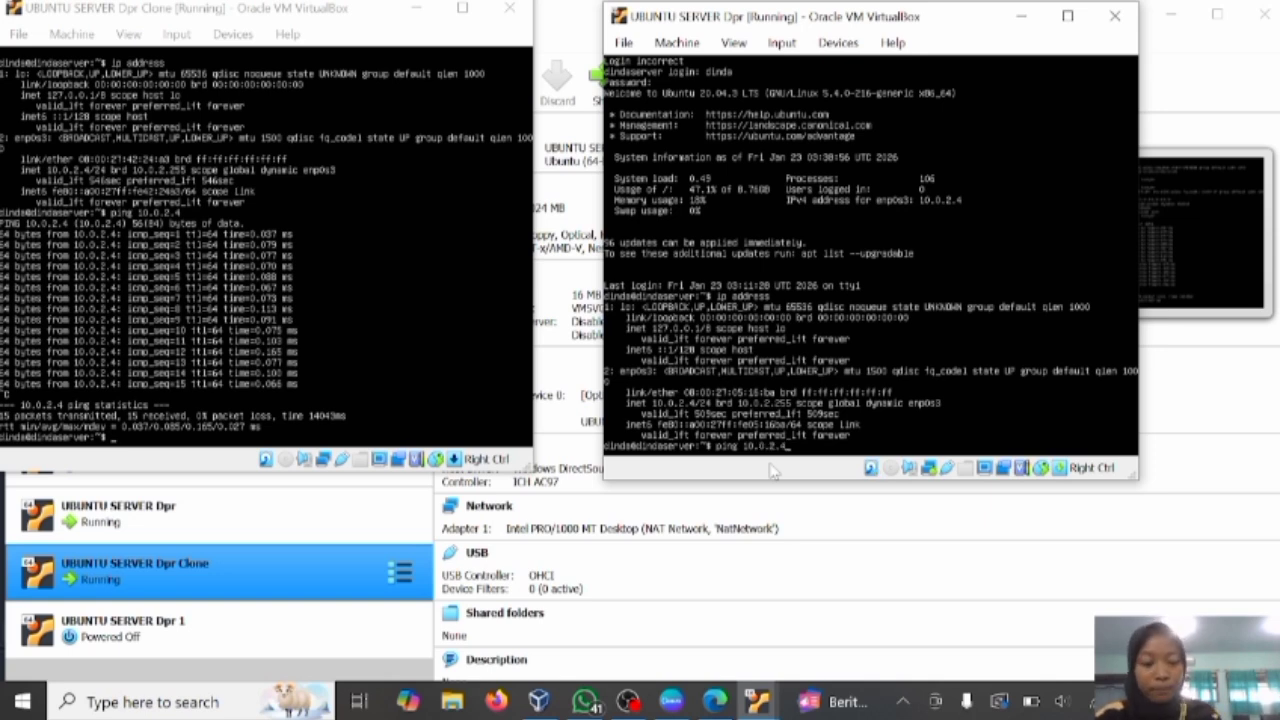
pyautogui.press('Return')
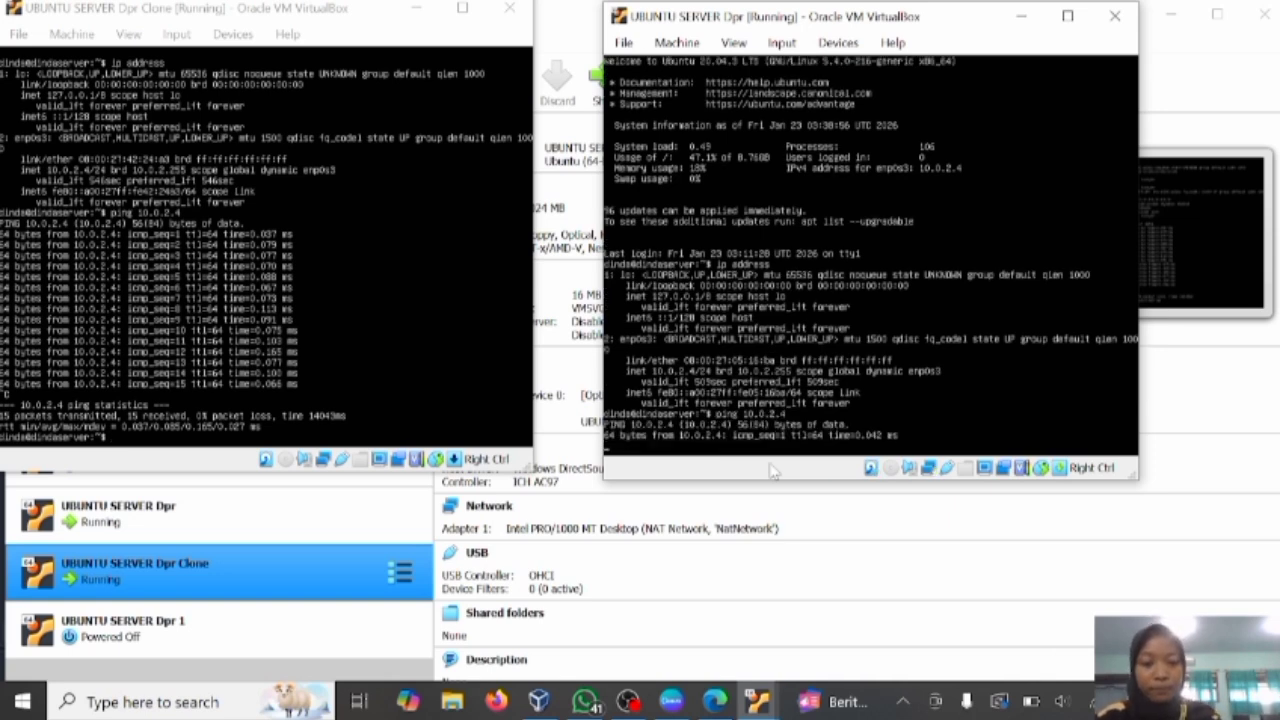
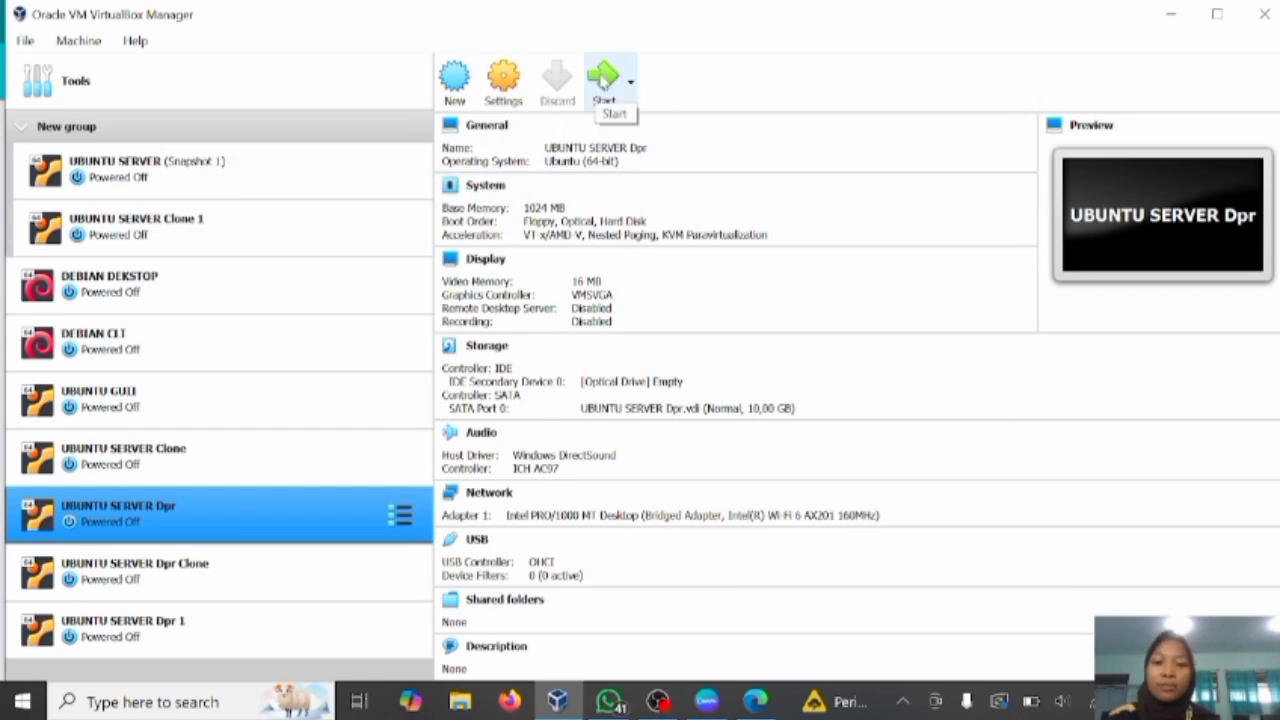
# Start the UBUNTU SERVER Dpr VM and log in at its console with the user account.
pyautogui.click(604, 80)
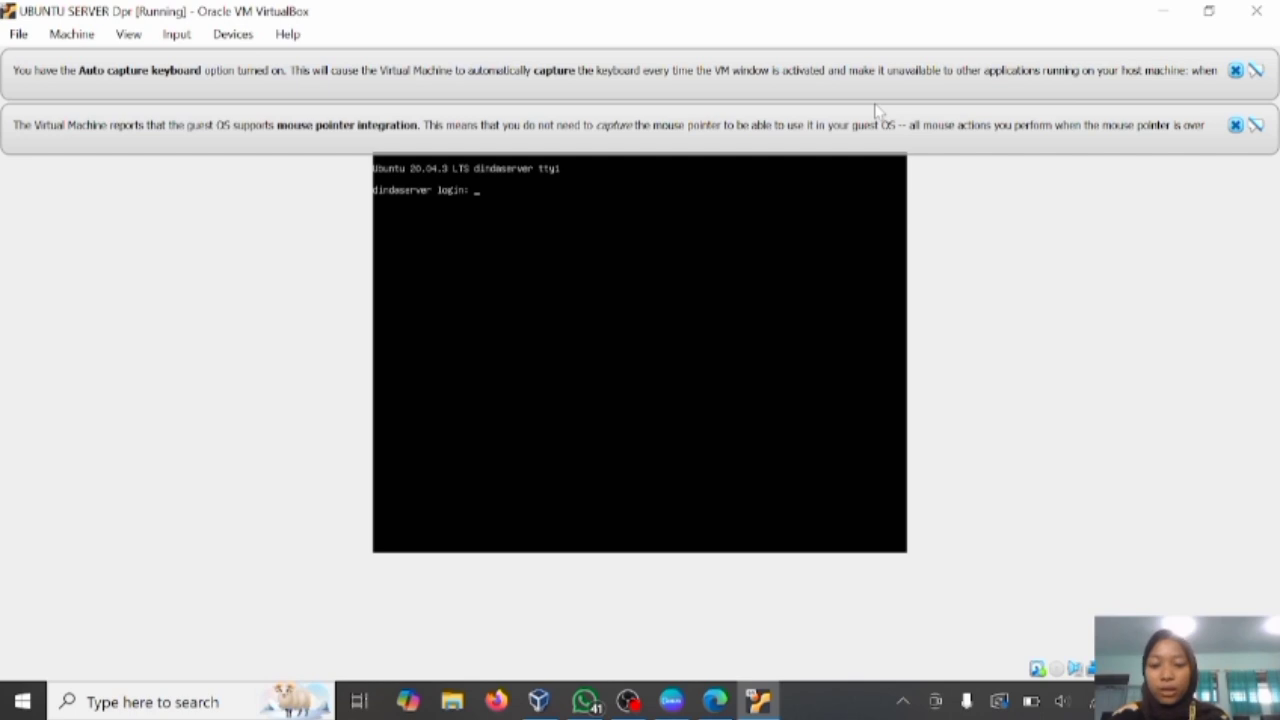
pyautogui.write('dinda')
pyautogui.press('Return')
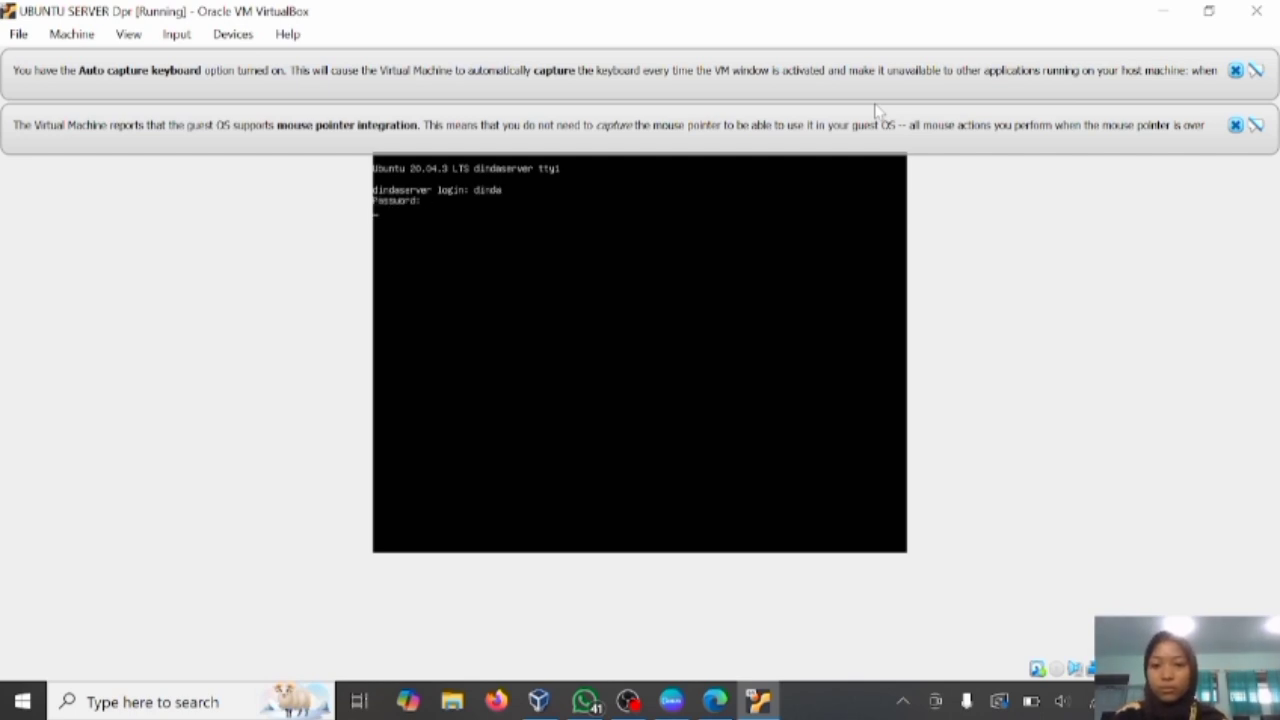
pyautogui.press('Return')
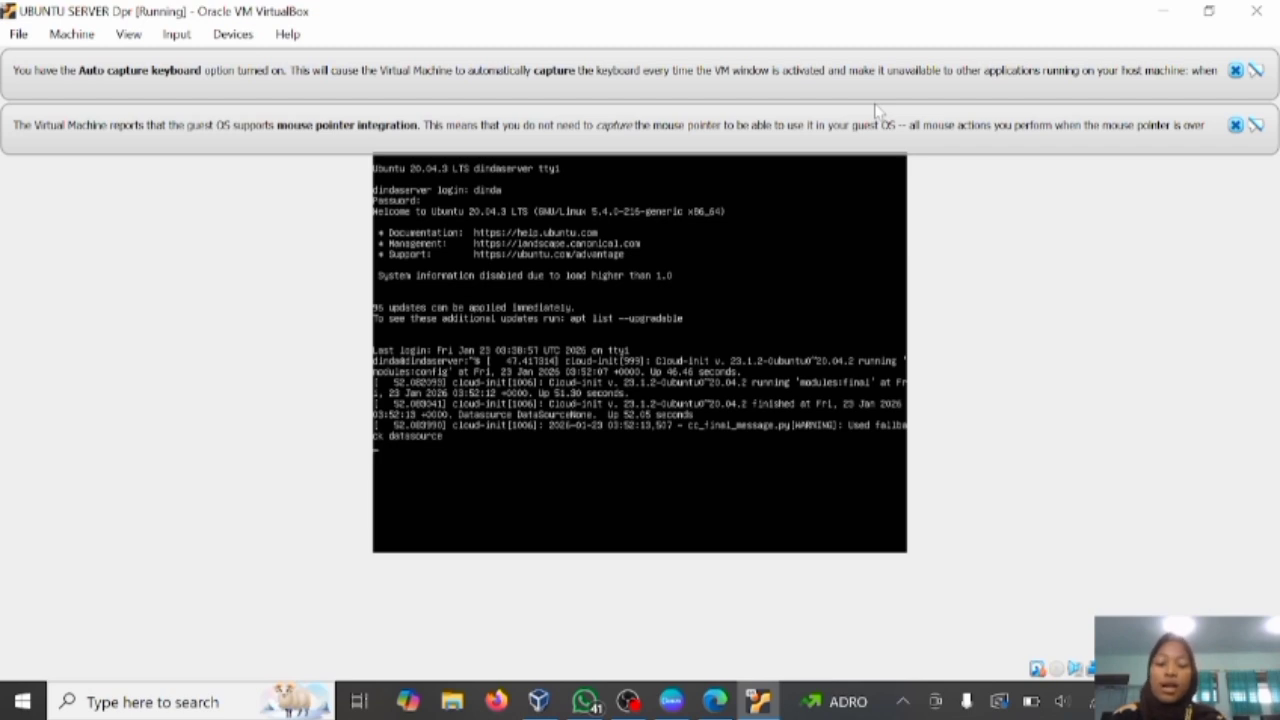
# Run 'ip address', showing enp0s3 holding 10.17.4.71/16.
pyautogui.press('Return')
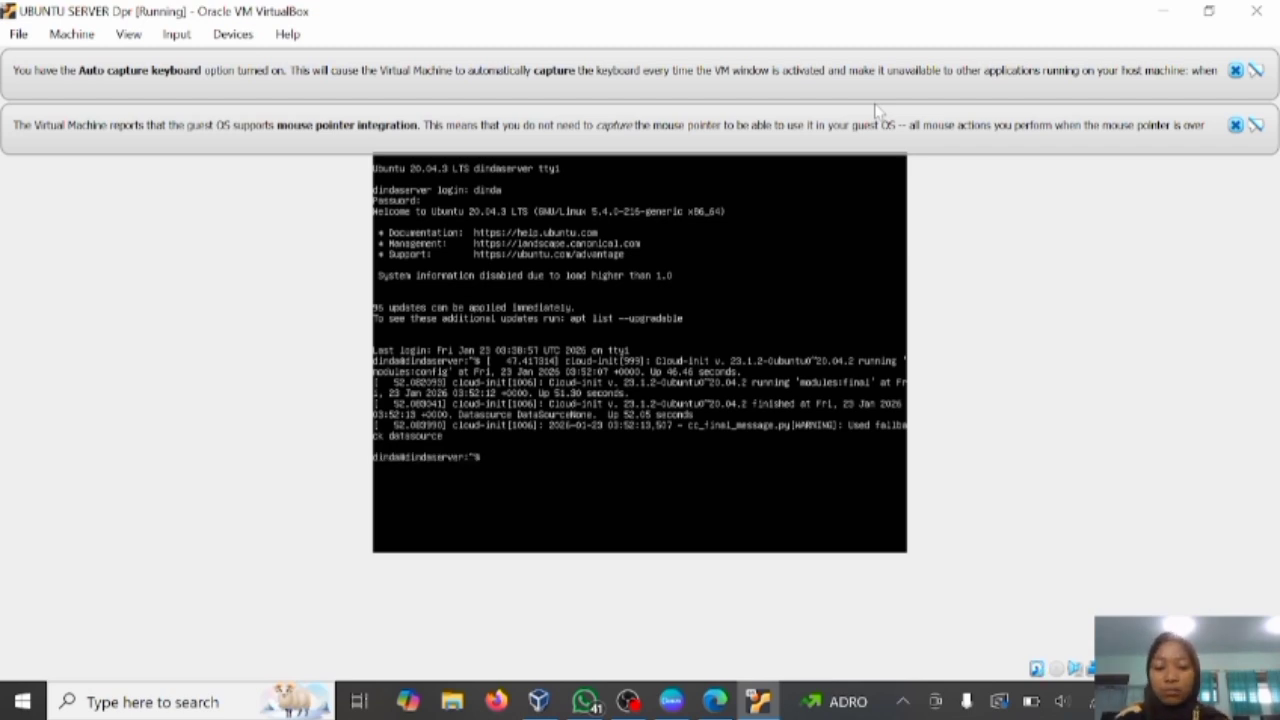
pyautogui.write('ipp')
pyautogui.press('BackSpace')
pyautogui.press('BackSpace')
pyautogui.write('address')
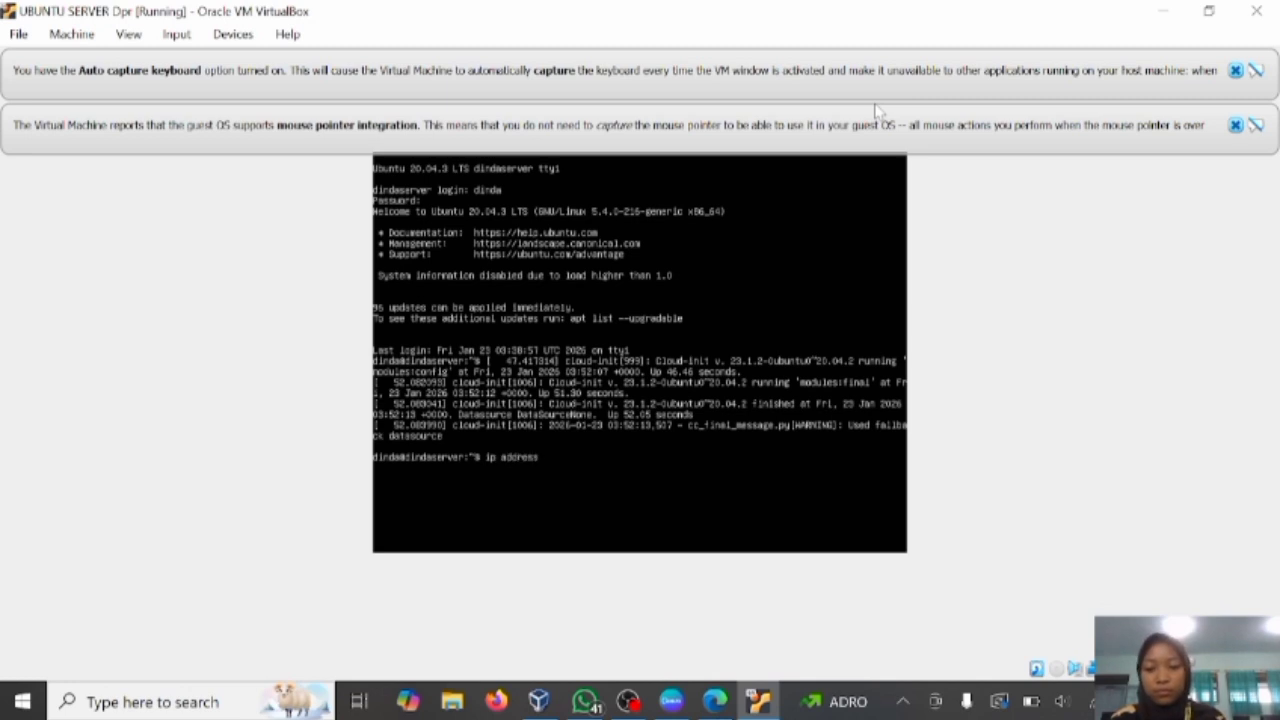
pyautogui.press('Return')
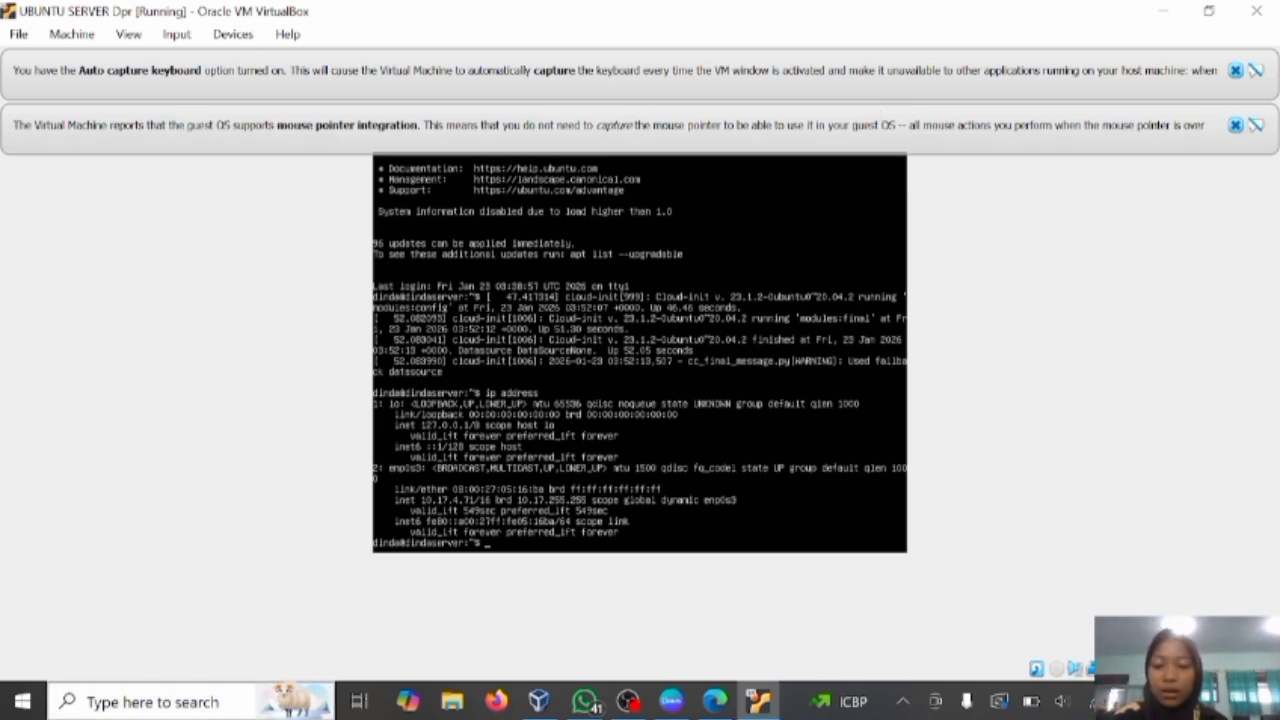
# Open the Wi-Fi 2 connection's status and address details from Control Panel's adapter list.
pyautogui.click(150, 702)
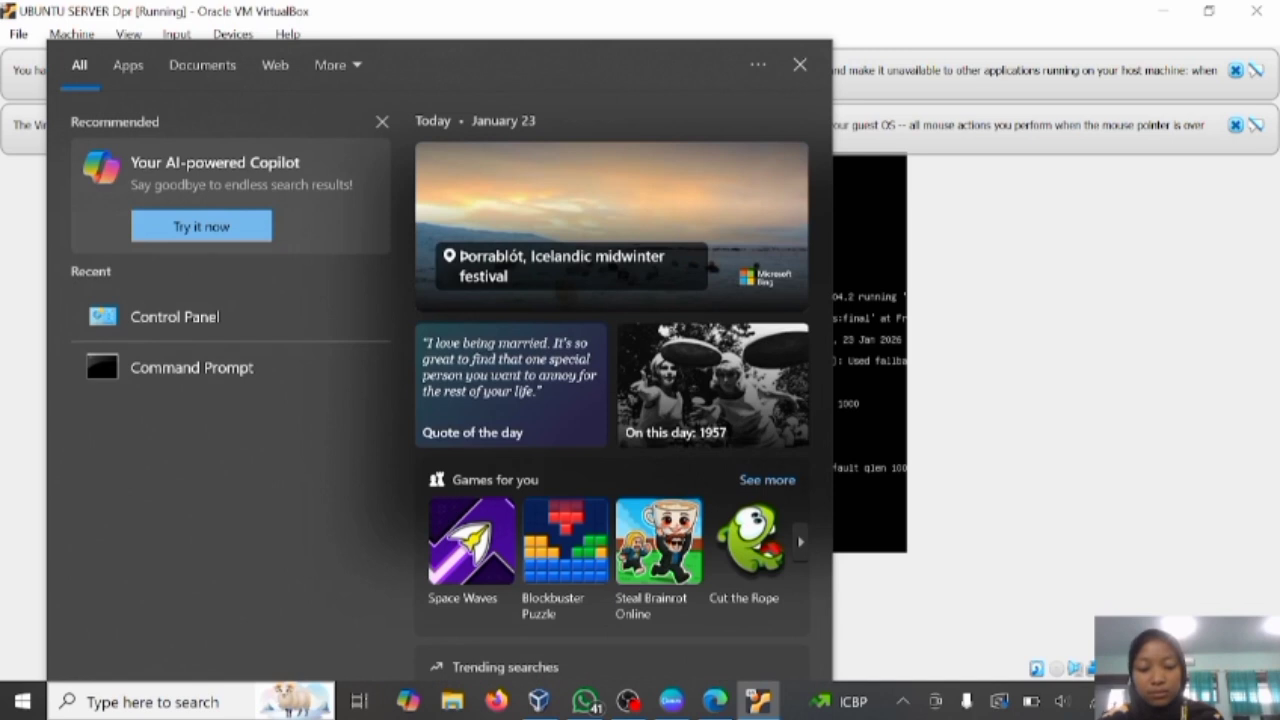
pyautogui.click(210, 316)
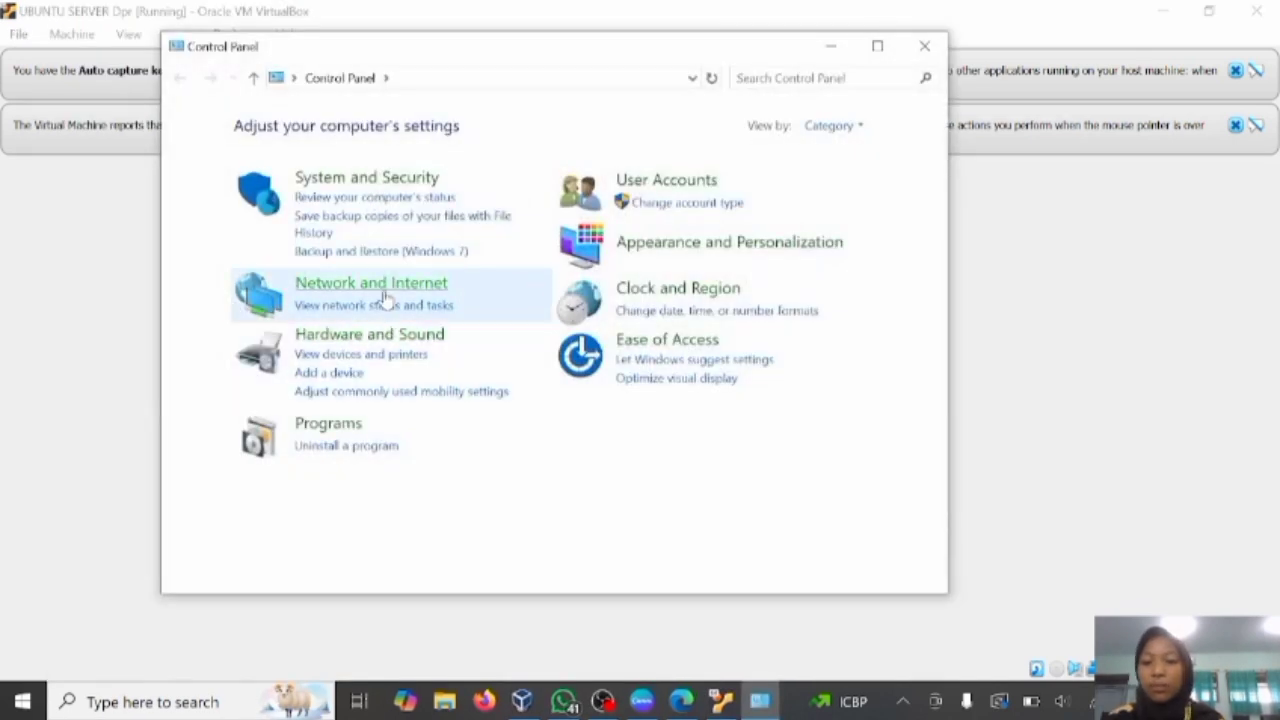
pyautogui.click(384, 290)
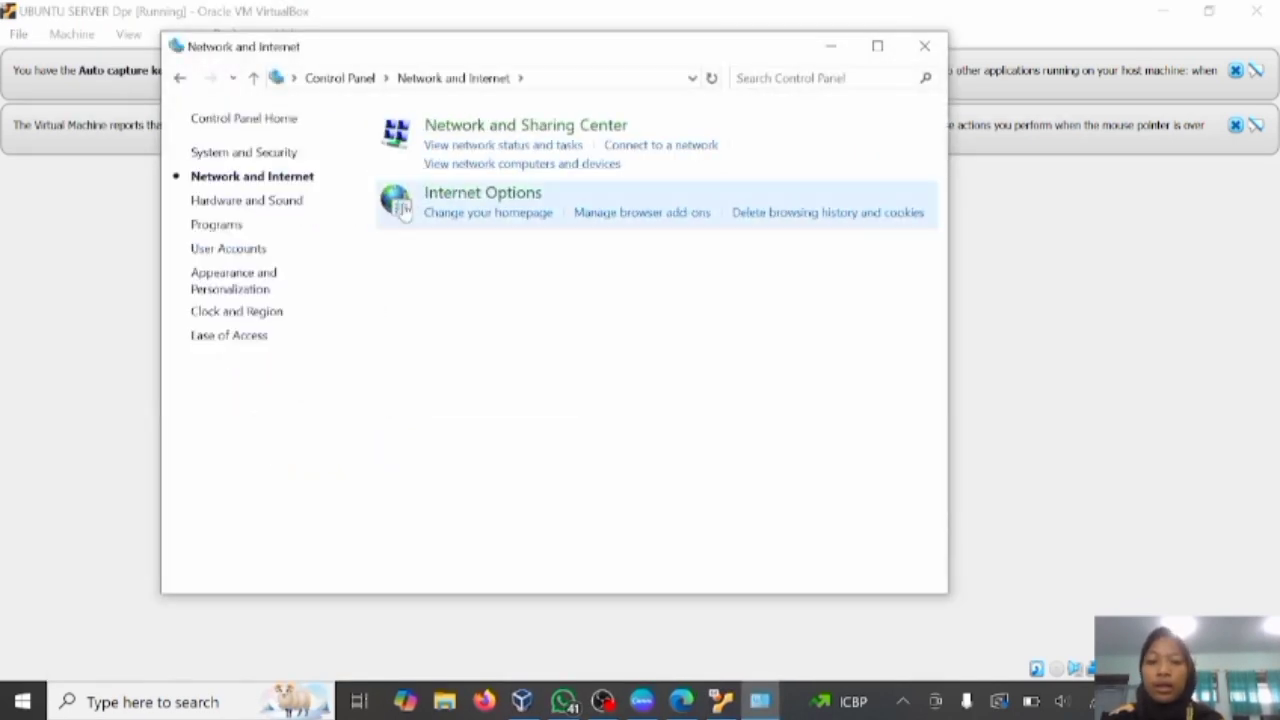
pyautogui.click(460, 125)
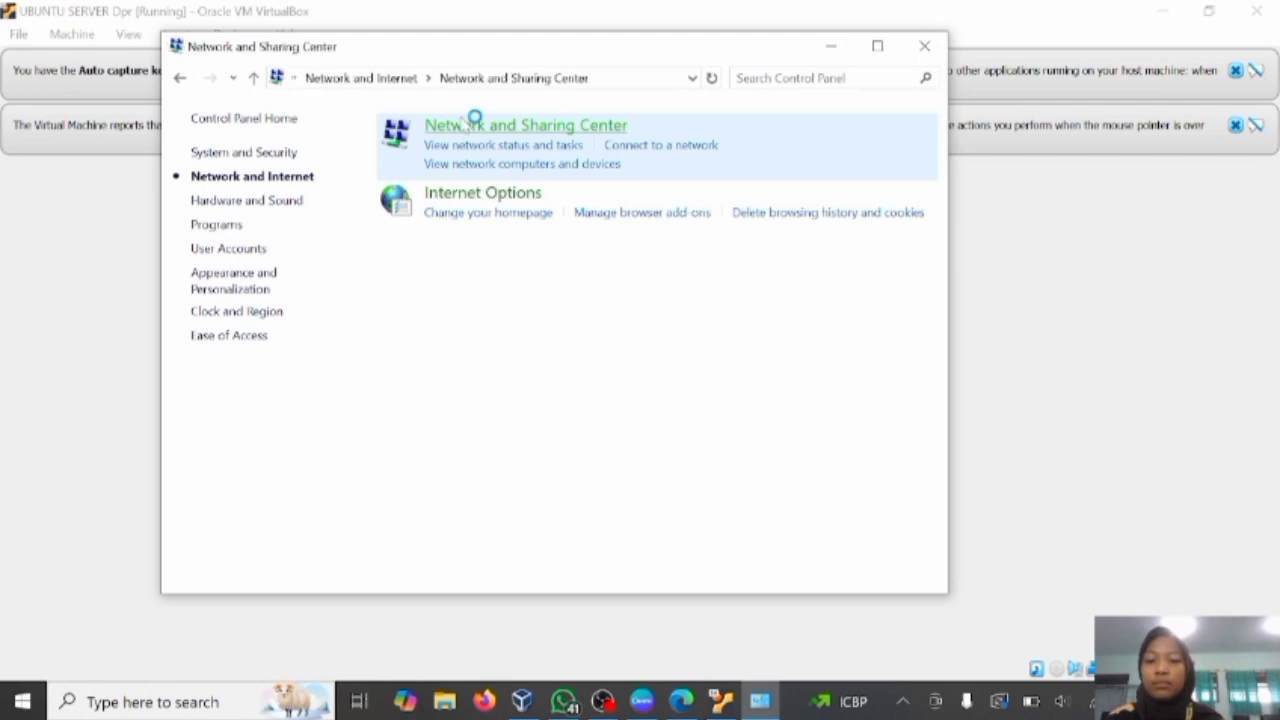
pyautogui.click(297, 156)
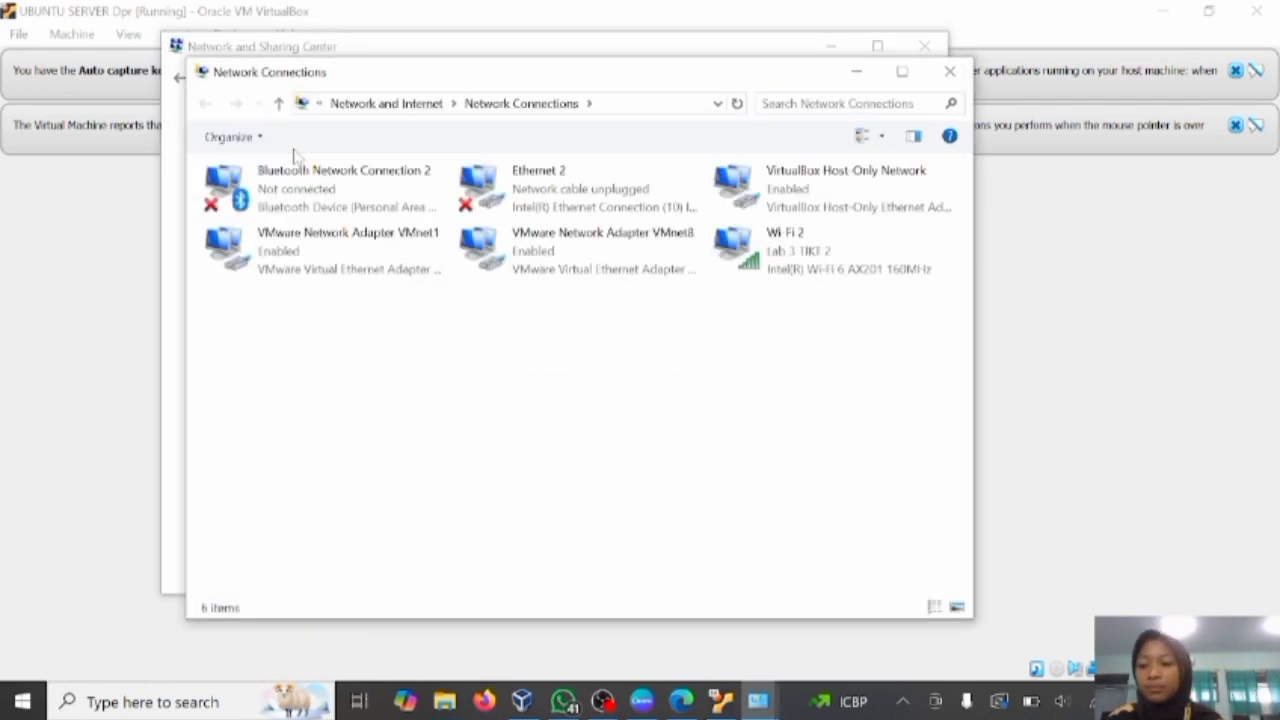
pyautogui.doubleClick(850, 238)
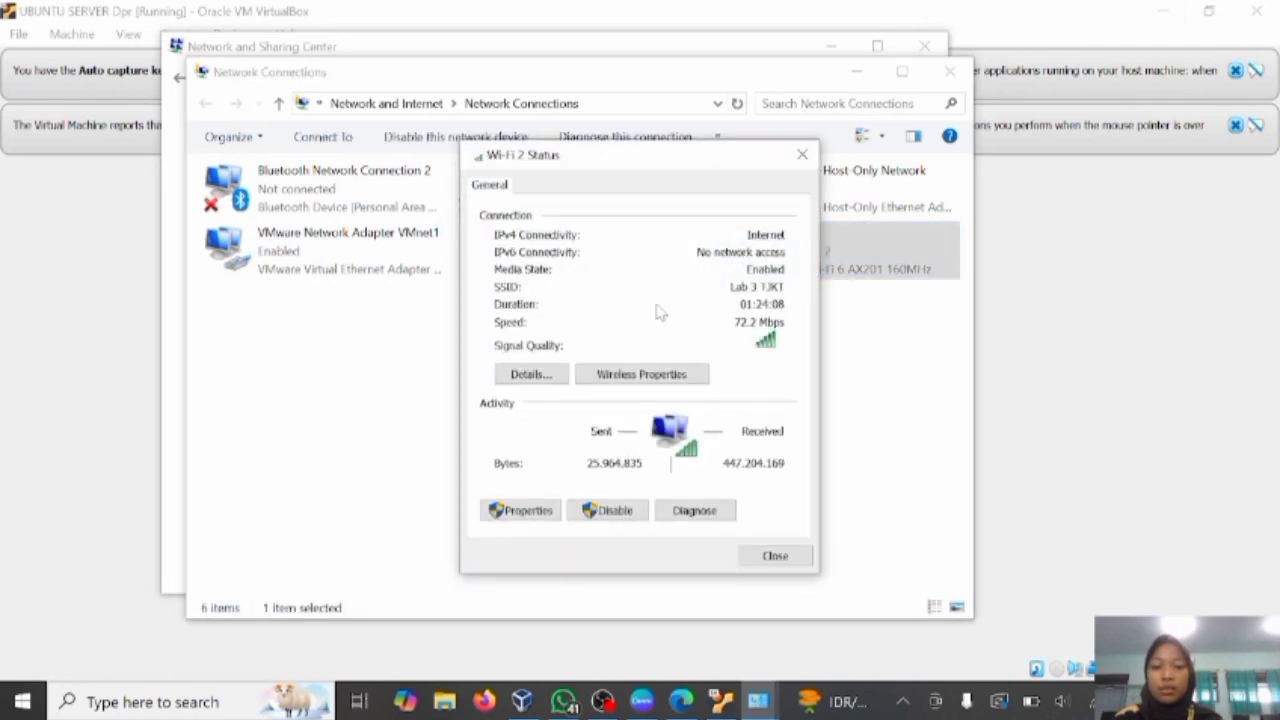
pyautogui.click(531, 375)
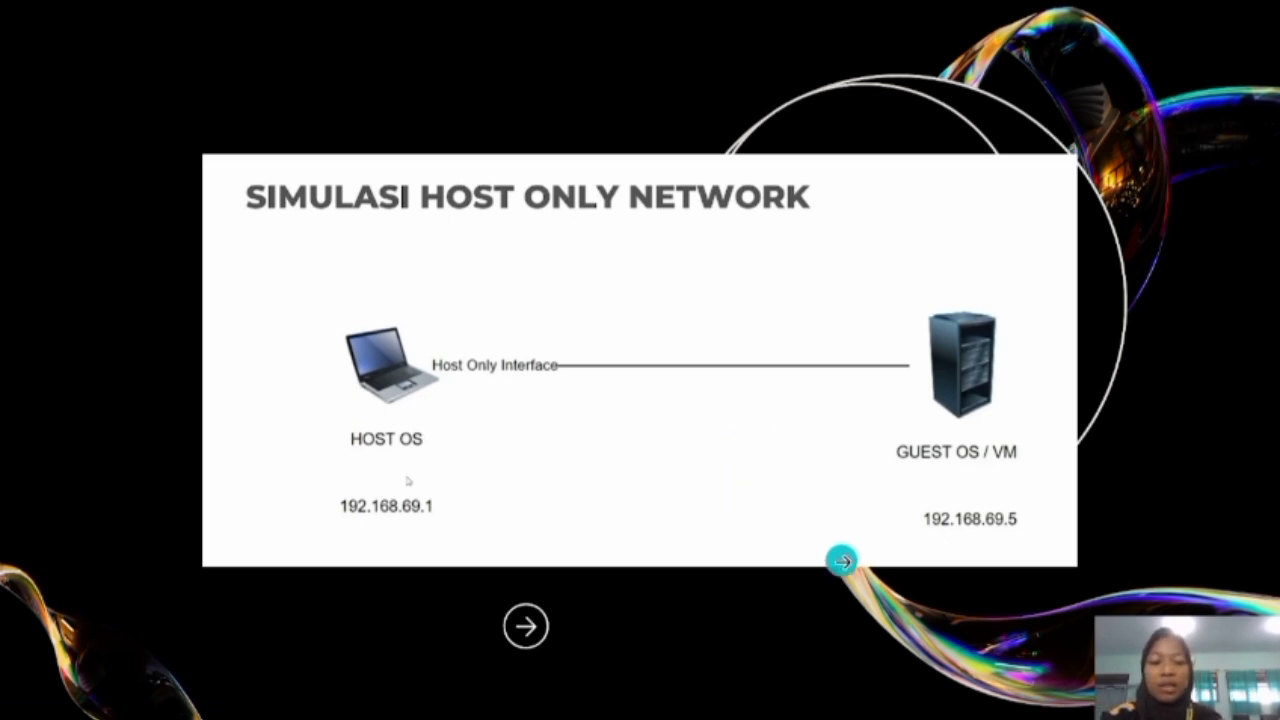
# Exit Canva's full-screen slideshow back to the editor on slide 8.
pyautogui.press('Escape')
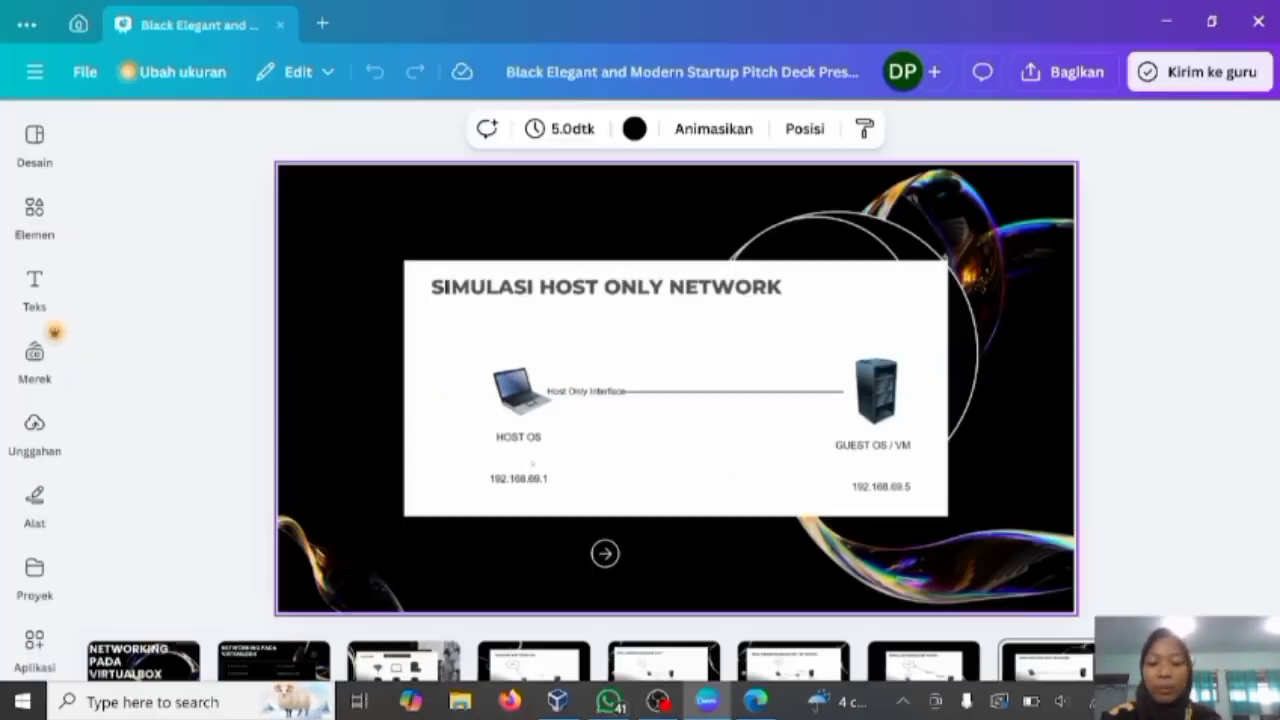
pyautogui.click(160, 702)
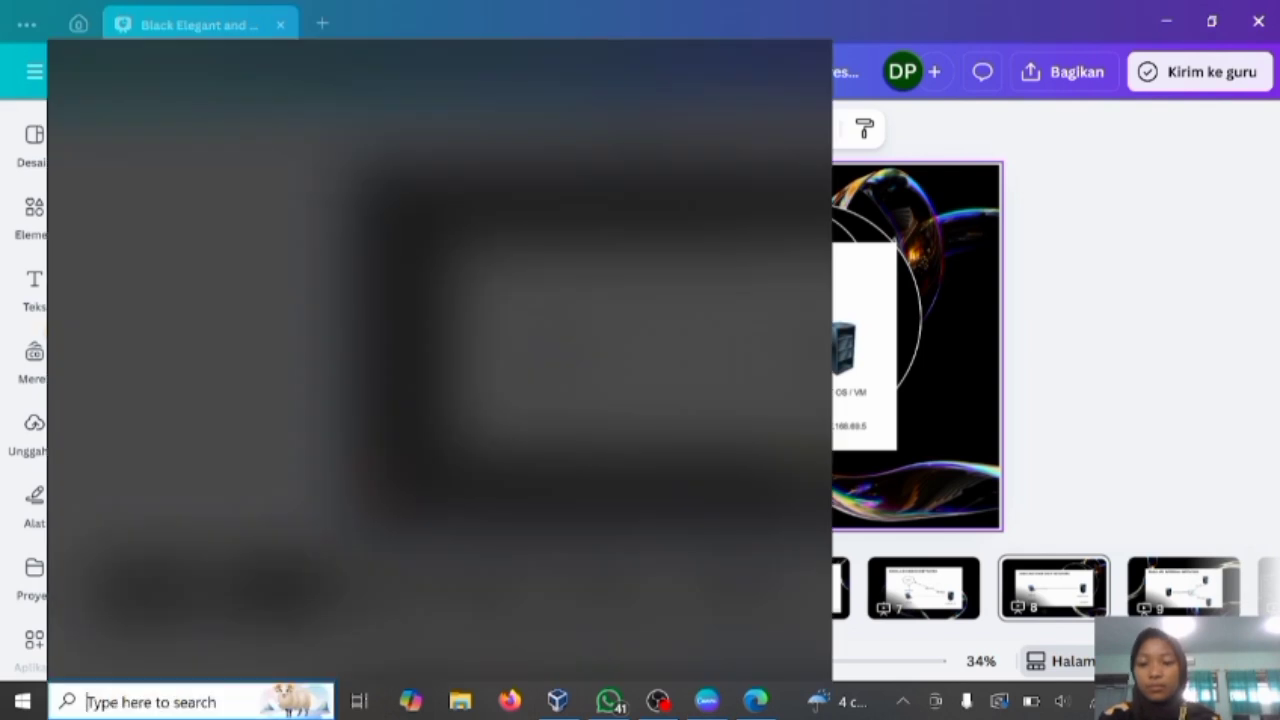
# Show the host's adapter list with the VirtualBox Host-Only Network, then return to VirtualBox Manager.
pyautogui.click(249, 313)
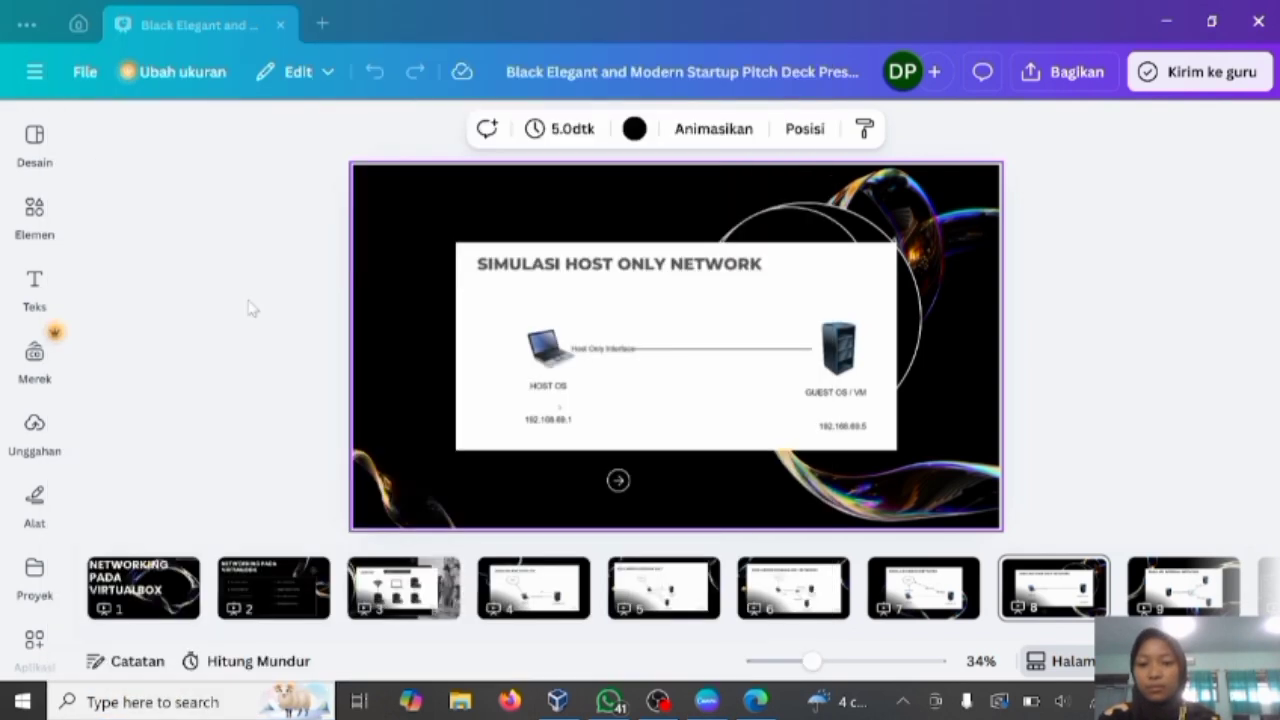
pyautogui.click(448, 312)
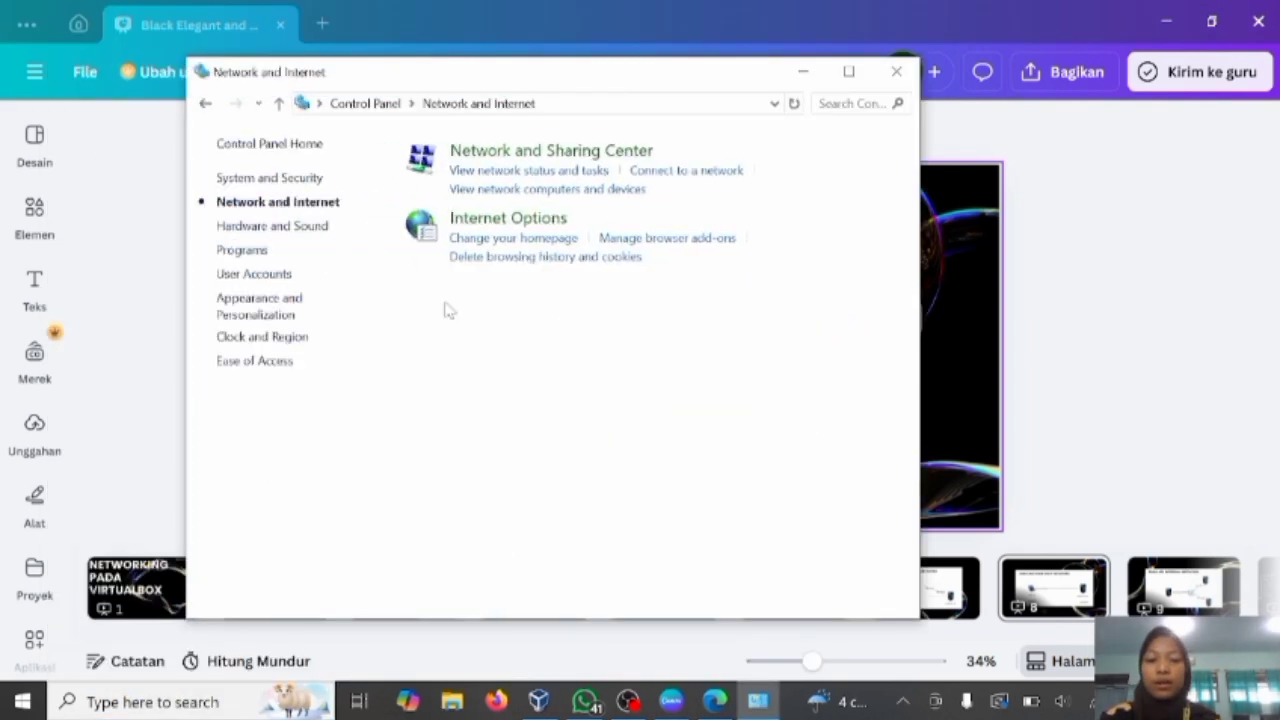
pyautogui.click(530, 156)
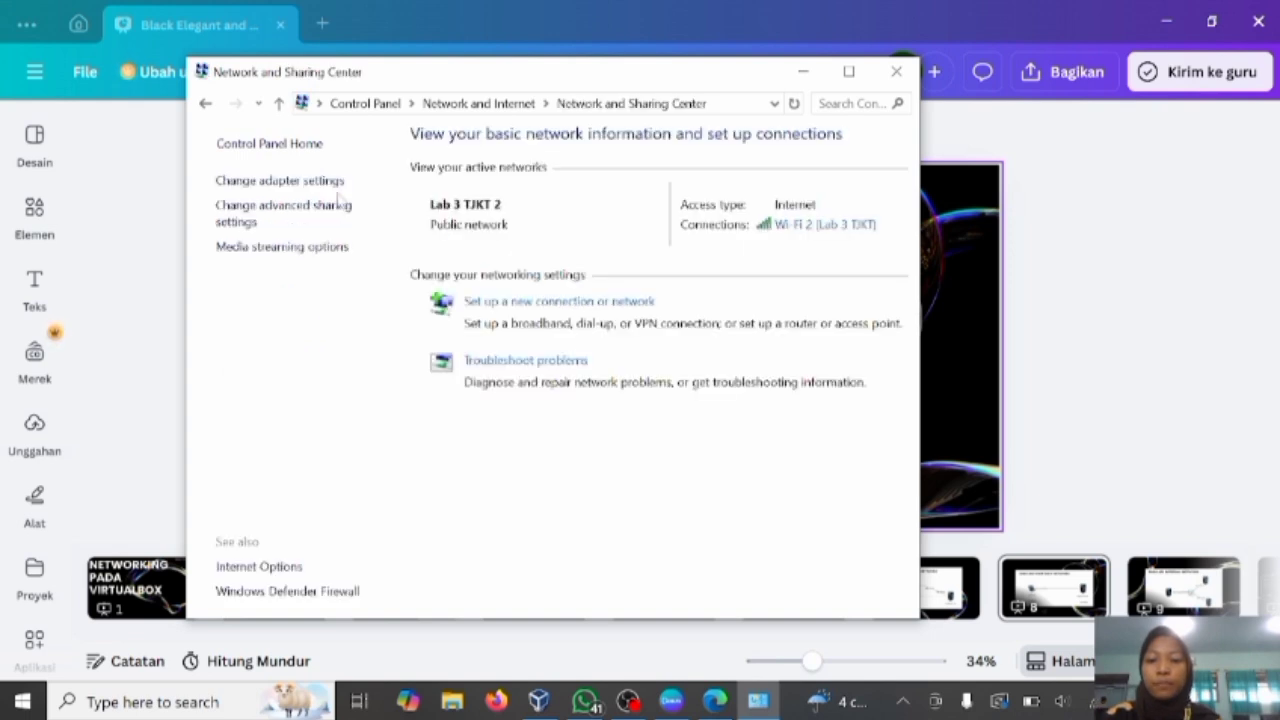
pyautogui.click(322, 187)
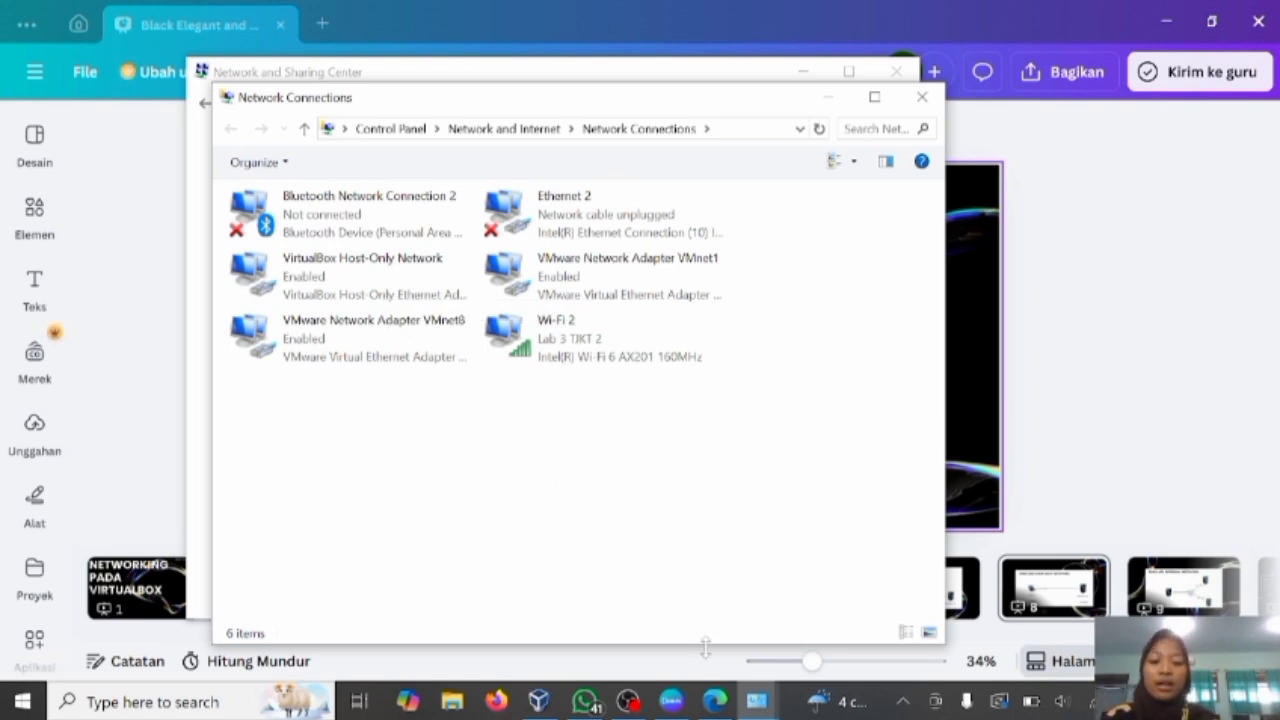
pyautogui.click(539, 701)
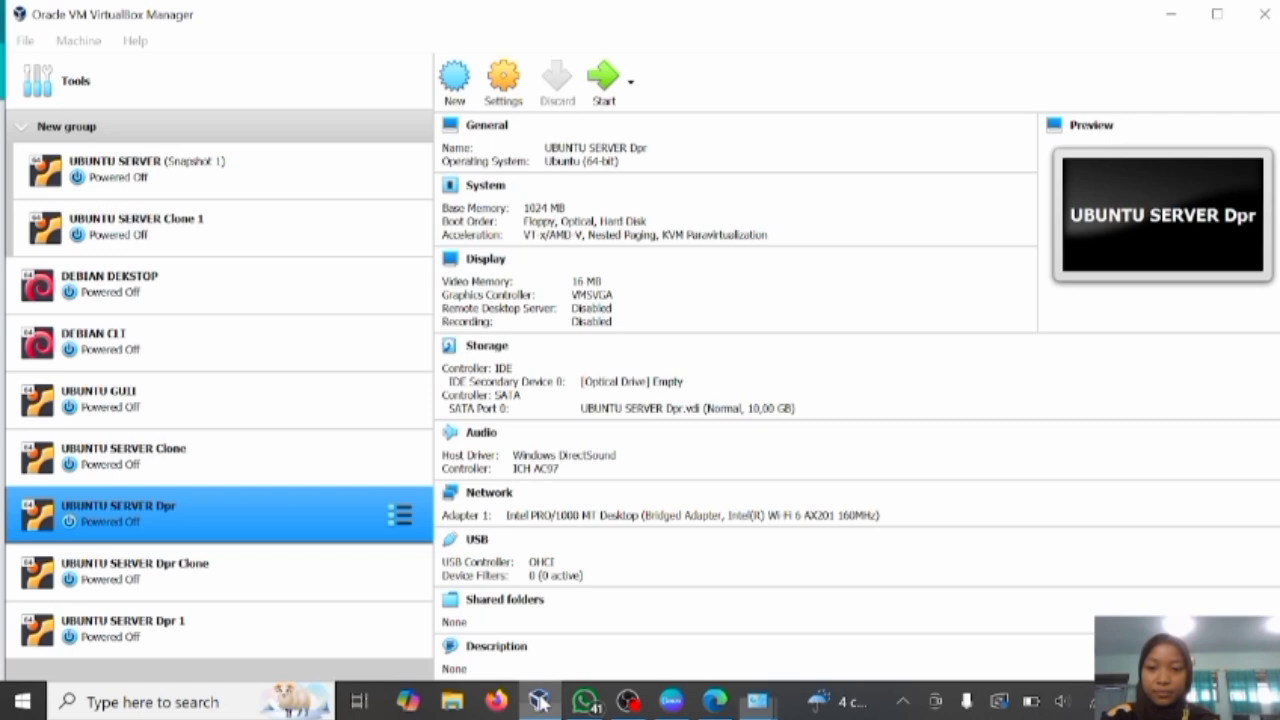
# Set UBUNTU SERVER Dpr's Adapter 1 to Host-only Adapter on VirtualBox Host-Only Ethernet Adapter and save.
pyautogui.rightClick(328, 520)
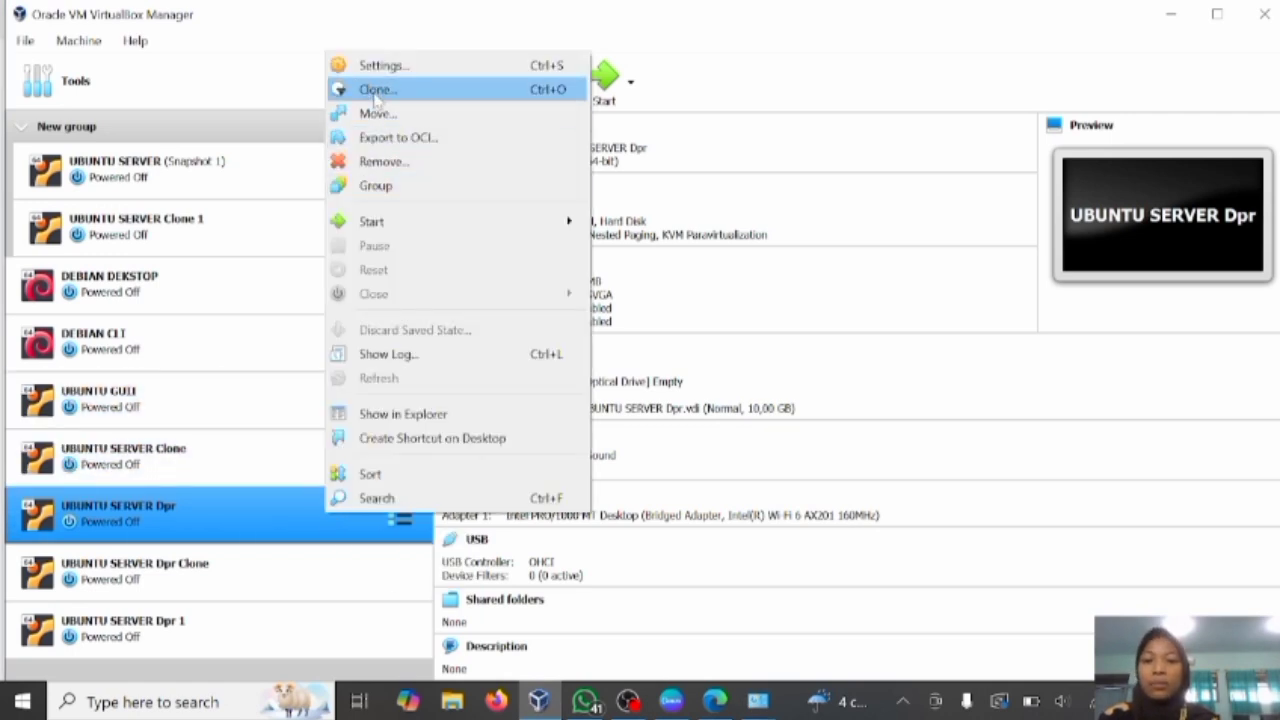
pyautogui.click(372, 80)
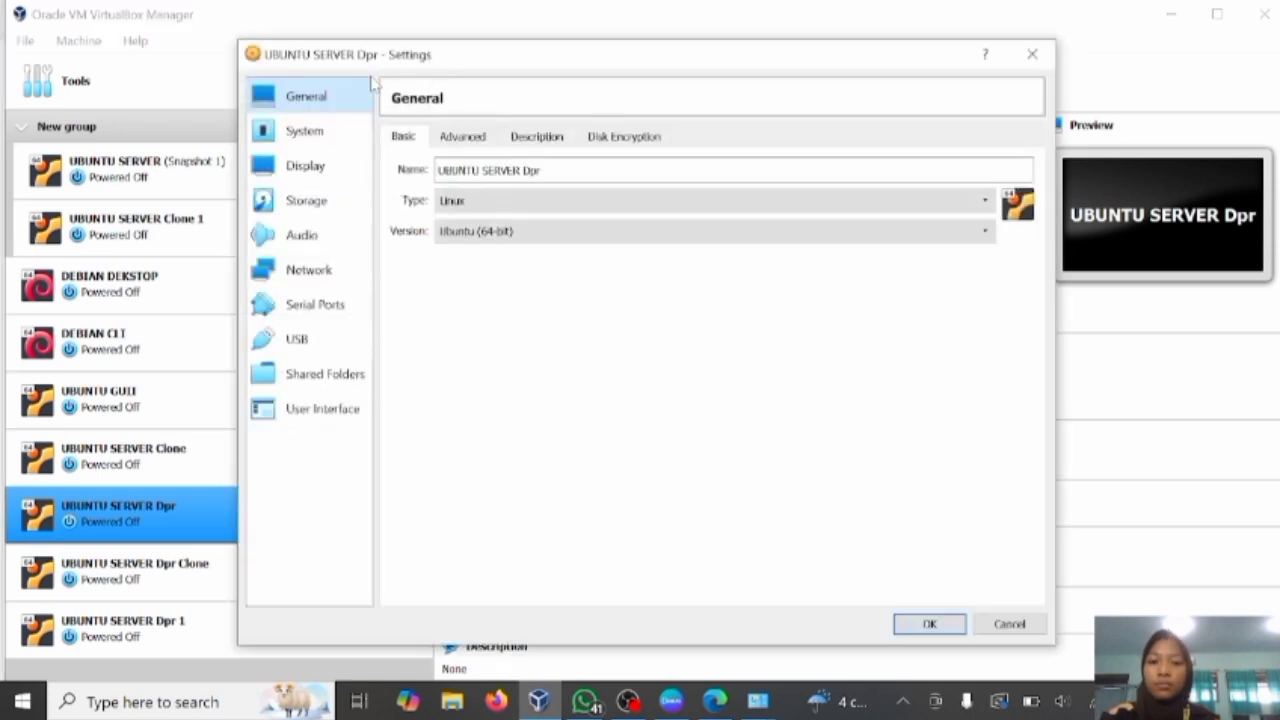
pyautogui.click(310, 278)
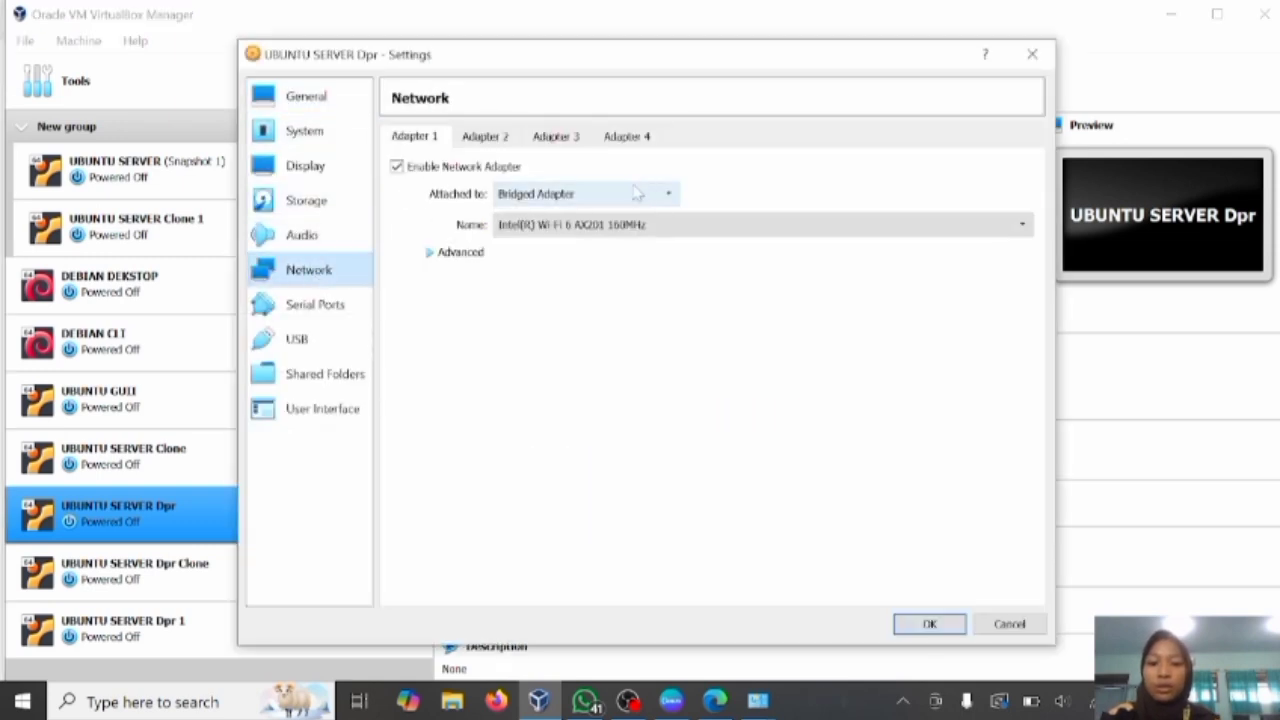
pyautogui.click(667, 195)
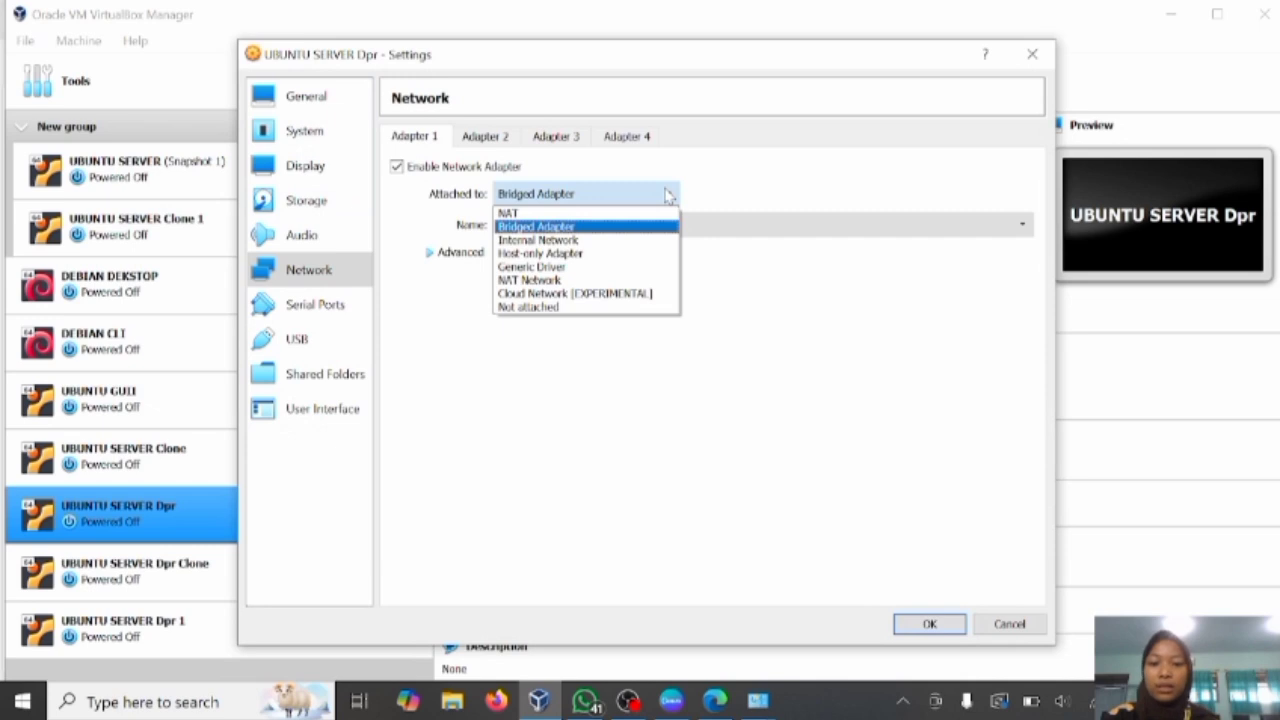
pyautogui.click(620, 254)
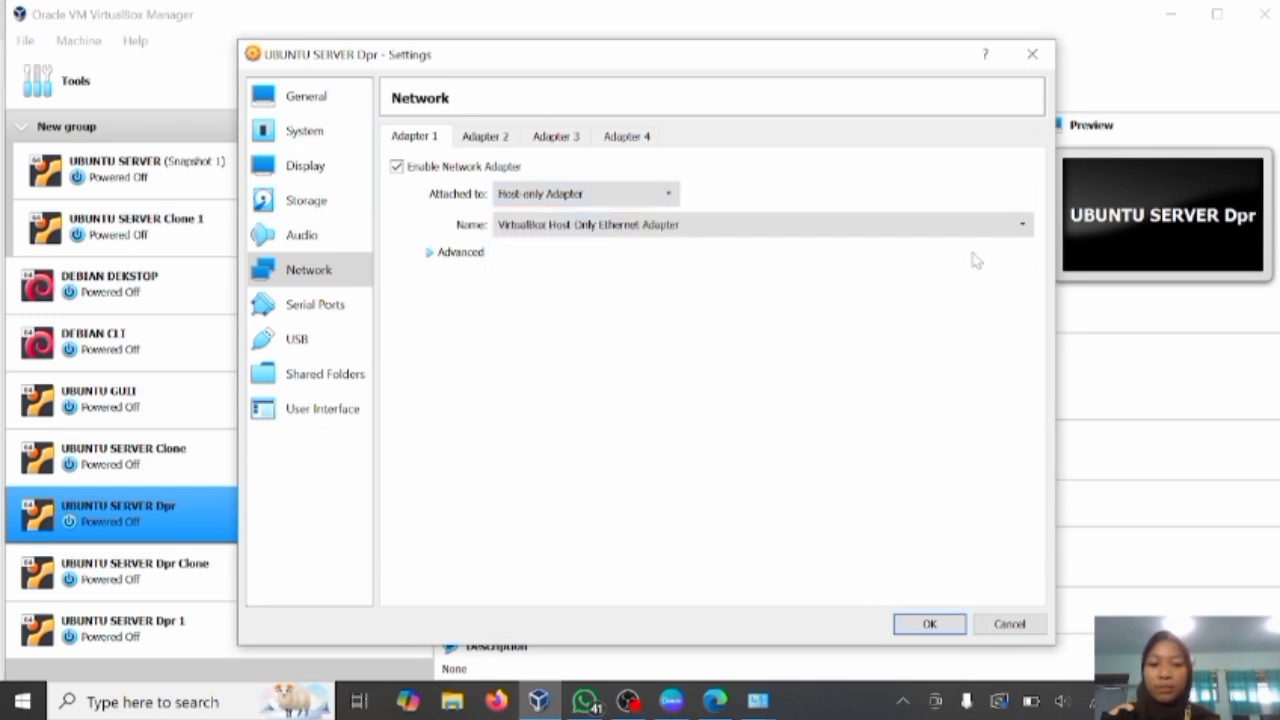
pyautogui.click(1021, 226)
pyautogui.click(1020, 229)
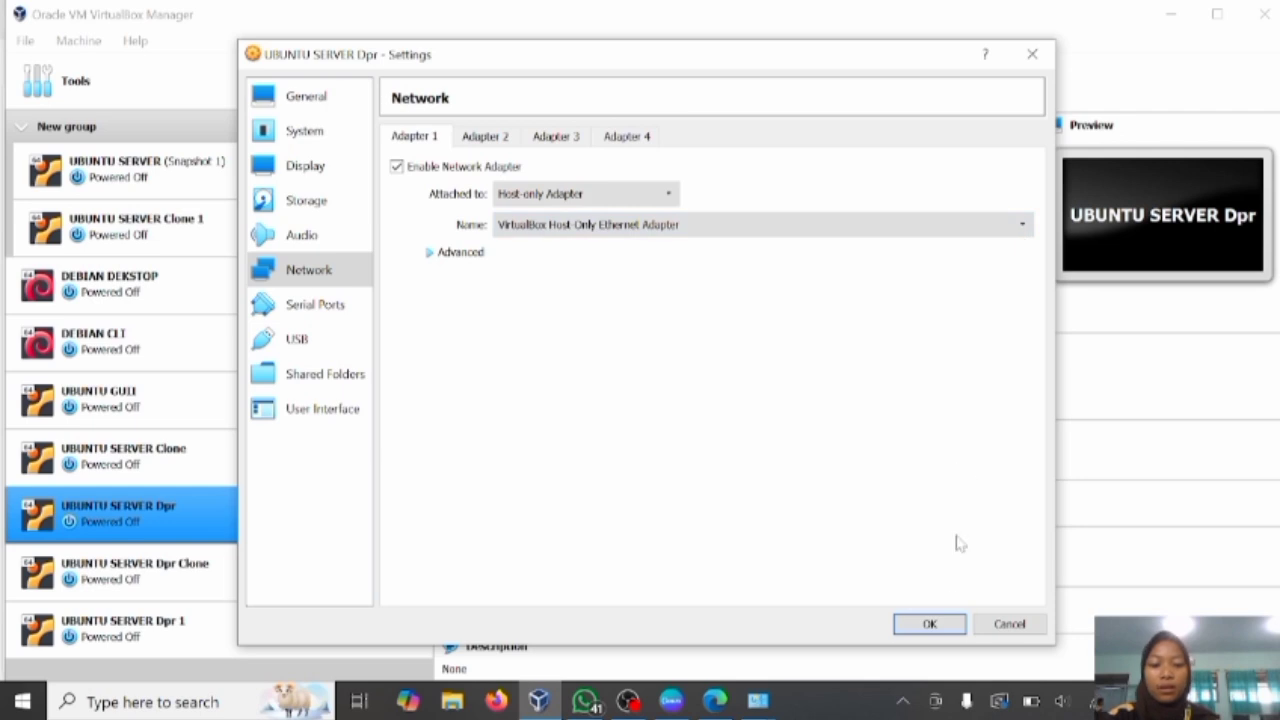
pyautogui.click(929, 623)
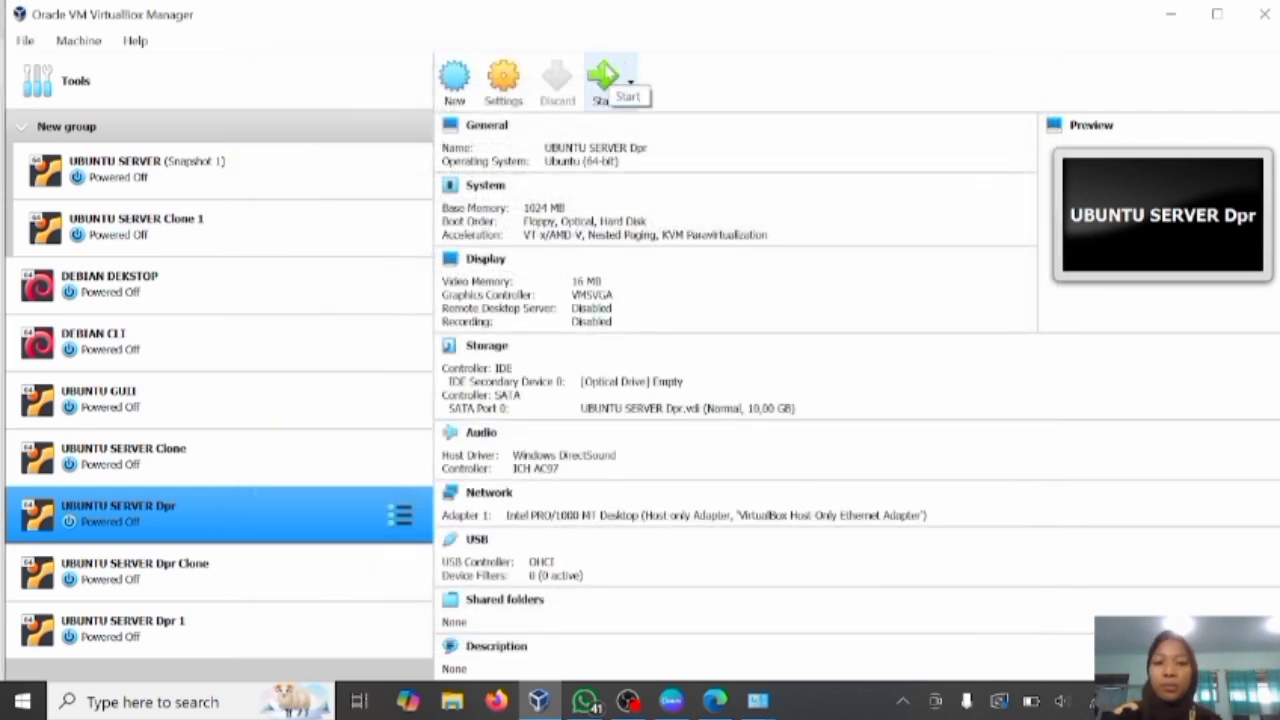
# Start UBUNTU SERVER Dpr again and log in at the console.
pyautogui.click(605, 78)
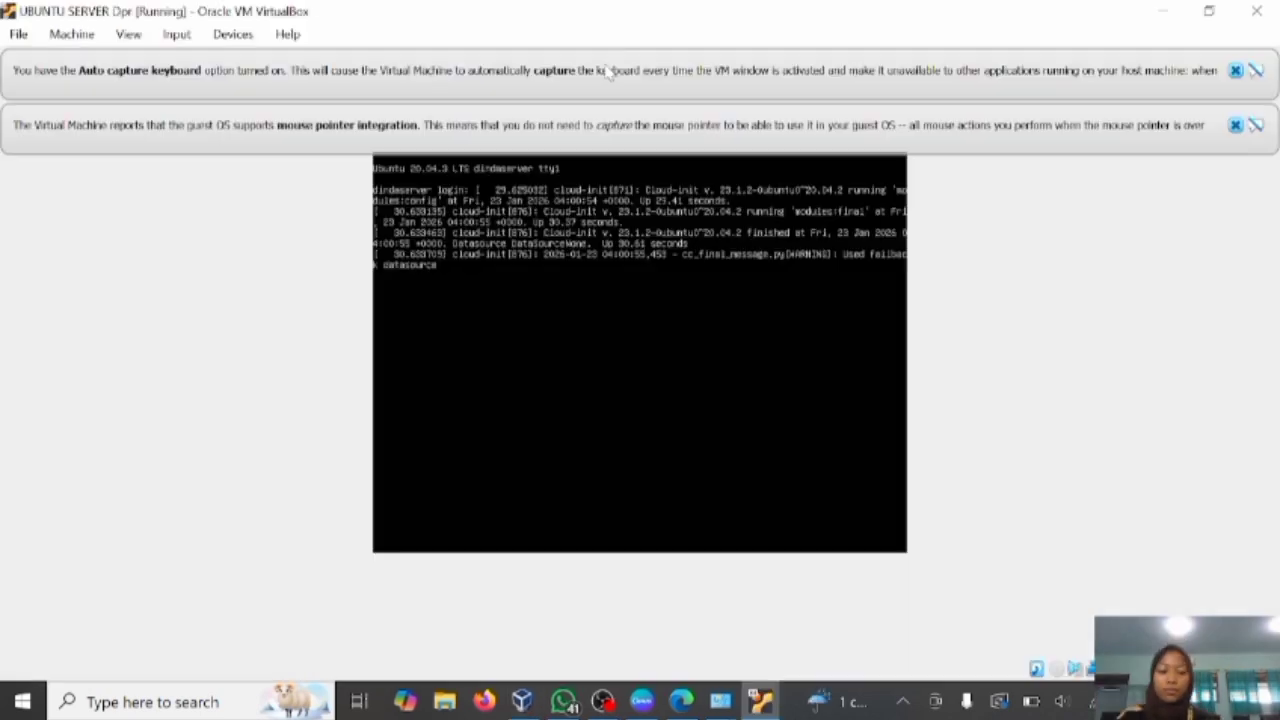
pyautogui.press('Return')
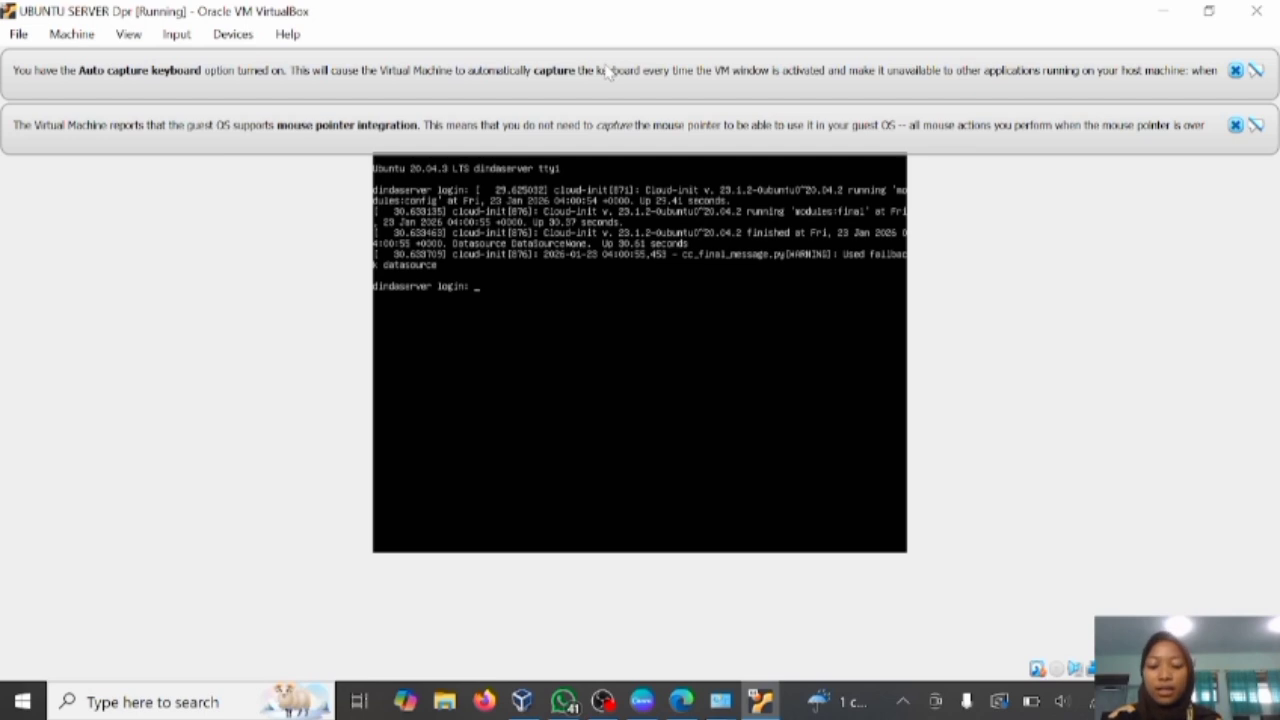
pyautogui.write('dinda')
pyautogui.press('Return')
pyautogui.press('Return')
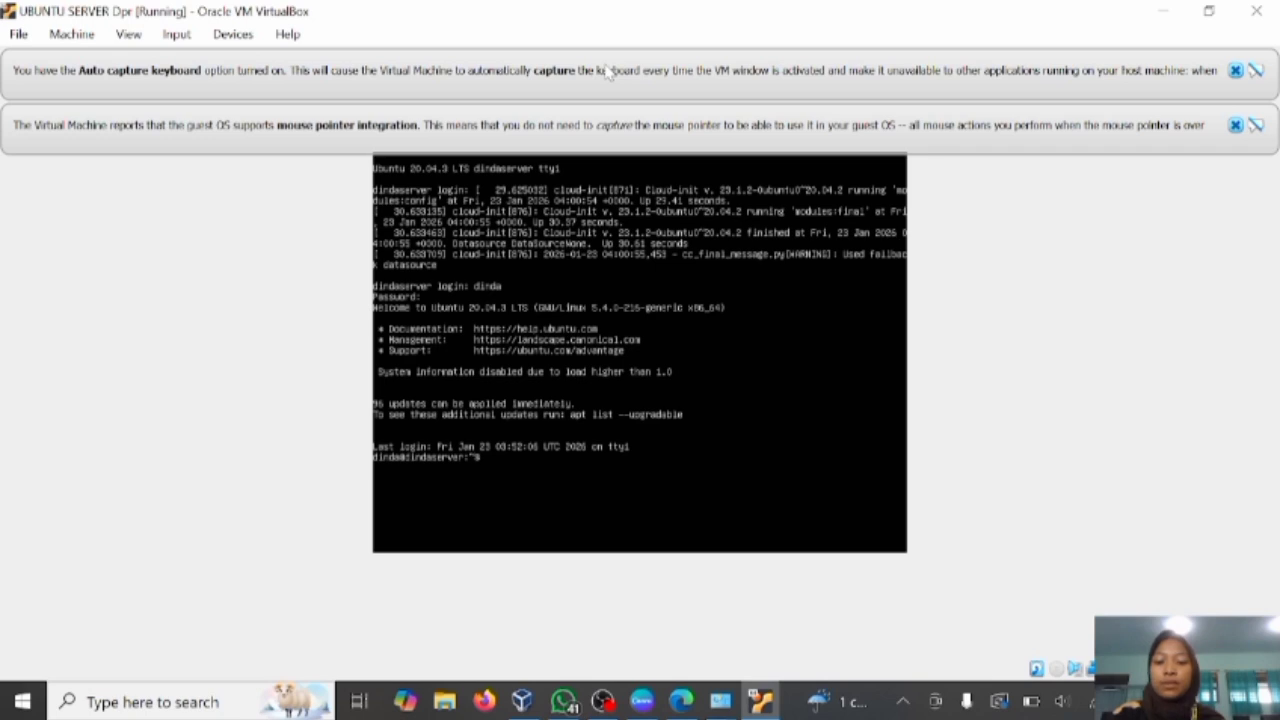
# Run 'ip address', showing enp0s3 now at 192.168.56.101/24.
pyautogui.press('Return')
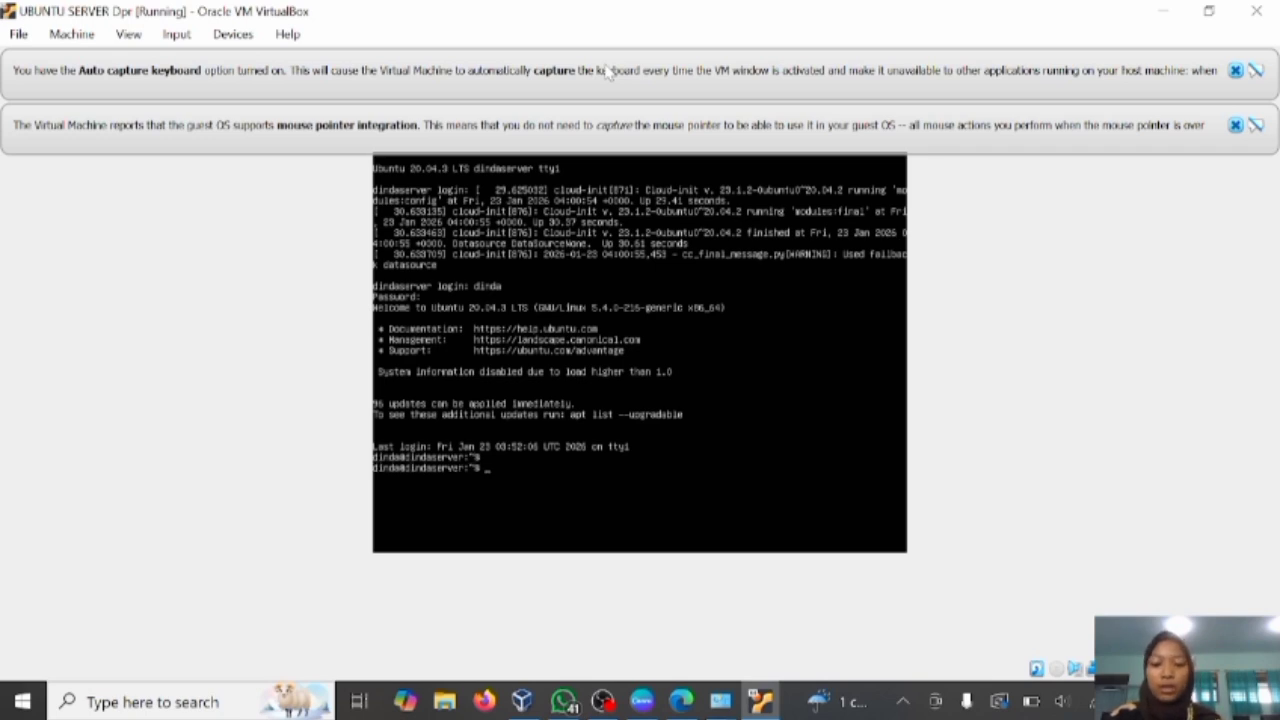
pyautogui.write('ip a')
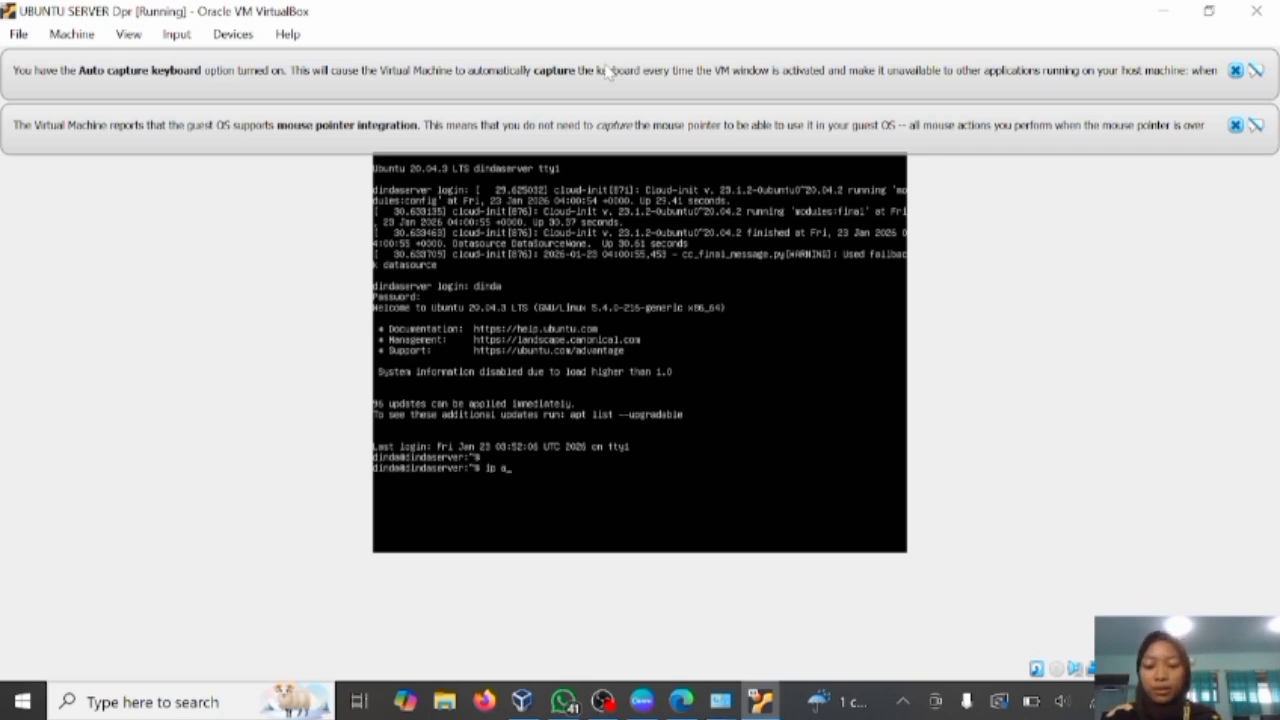
pyautogui.write('ddress')
pyautogui.press('Return')
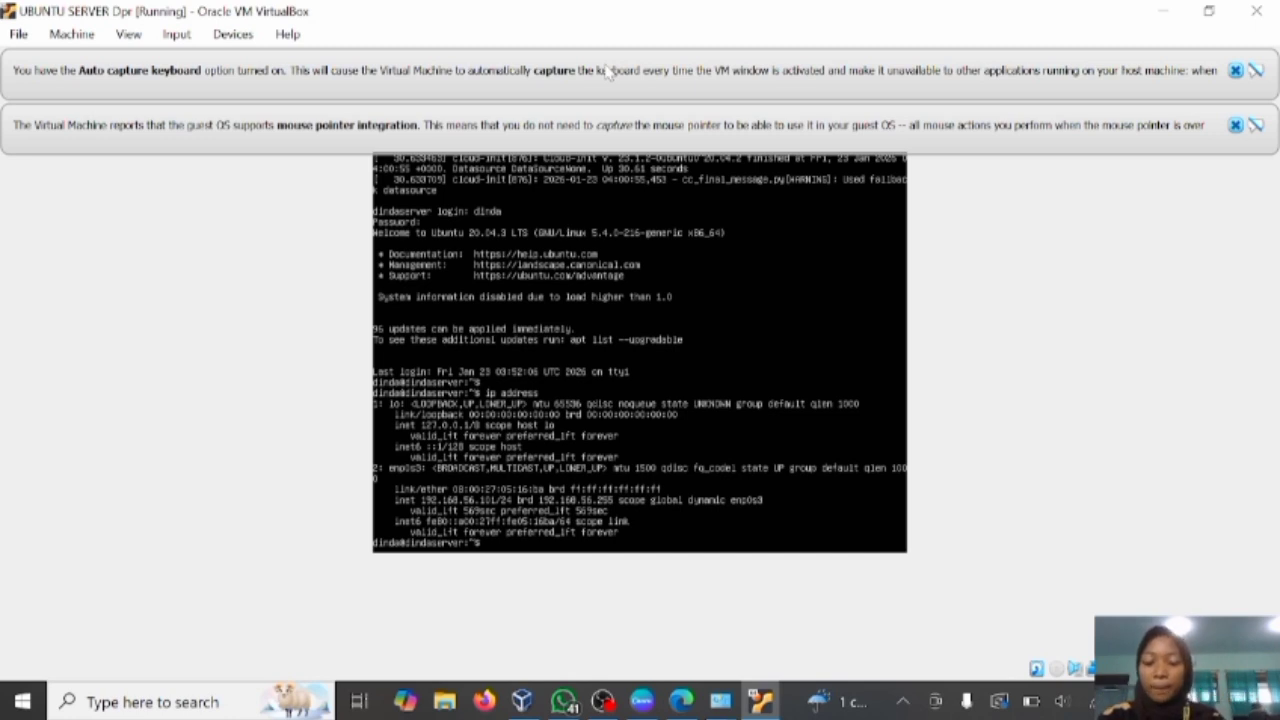
# Release enp0s3's DHCP lease with 'sudo dhclient -r enp0s3', then type 'sudo dhclient enp0s3'.
pyautogui.write('sudo')
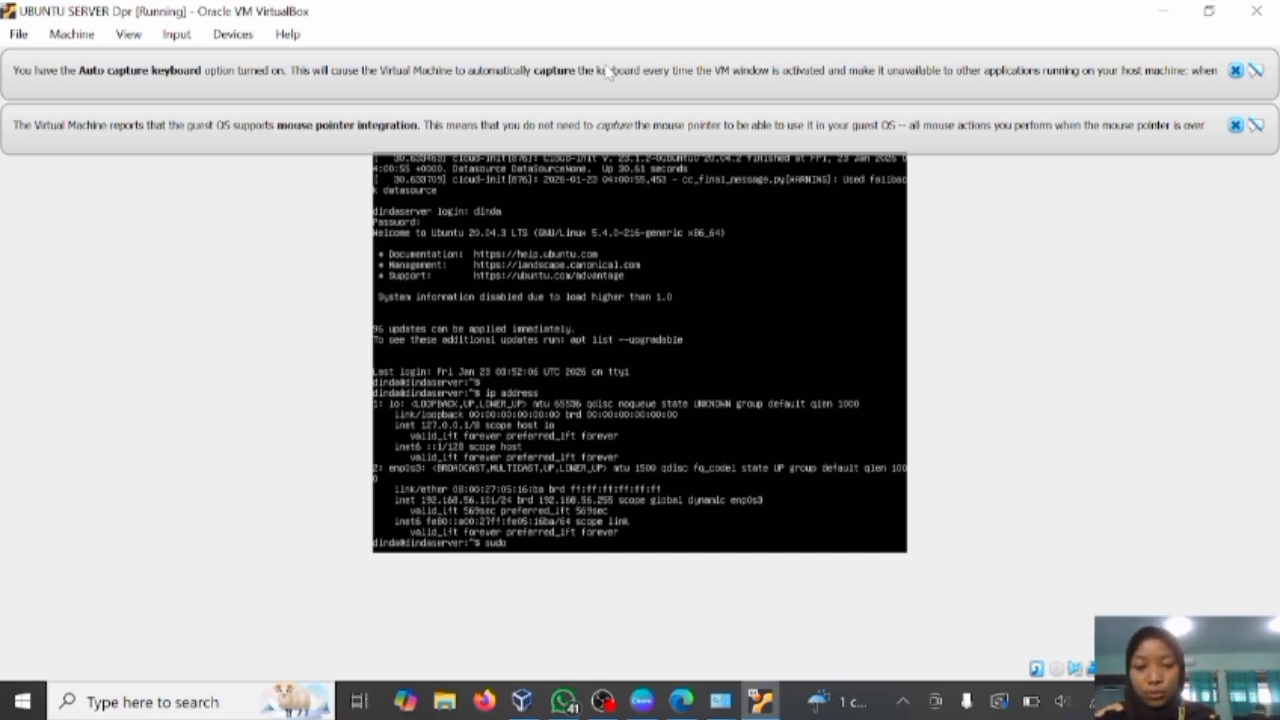
pyautogui.write(' dhclien')
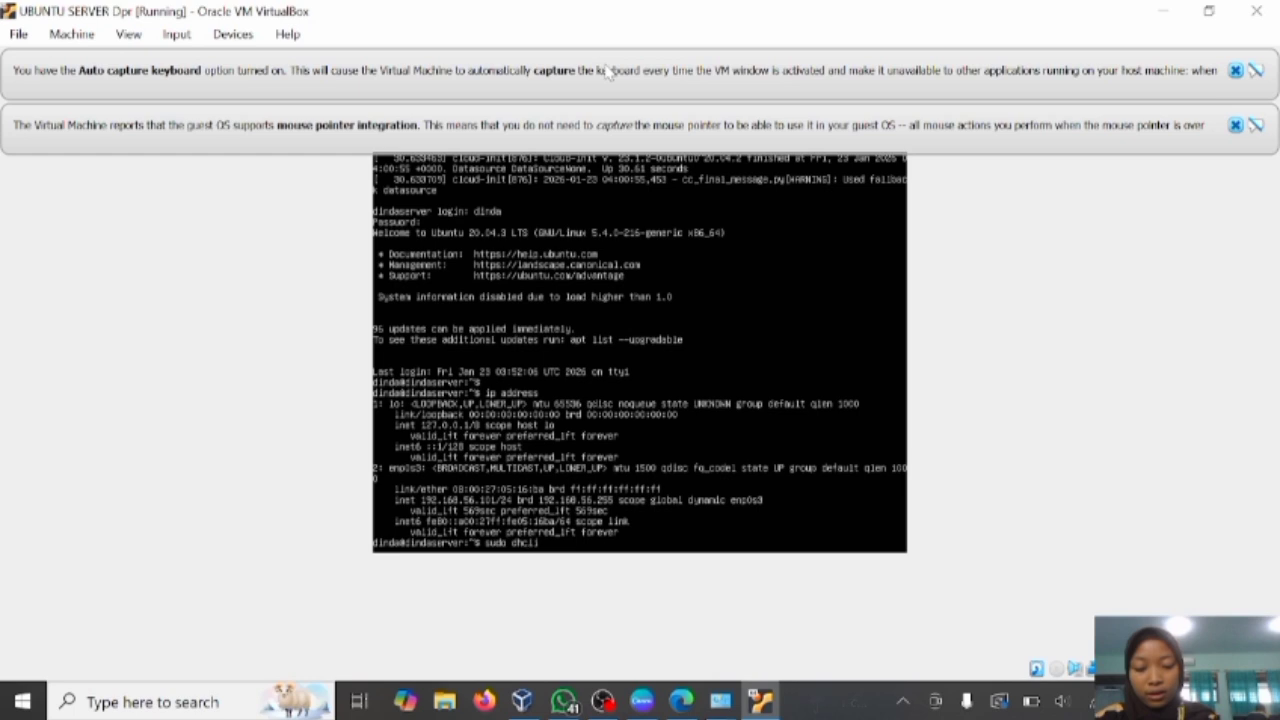
pyautogui.write('t')
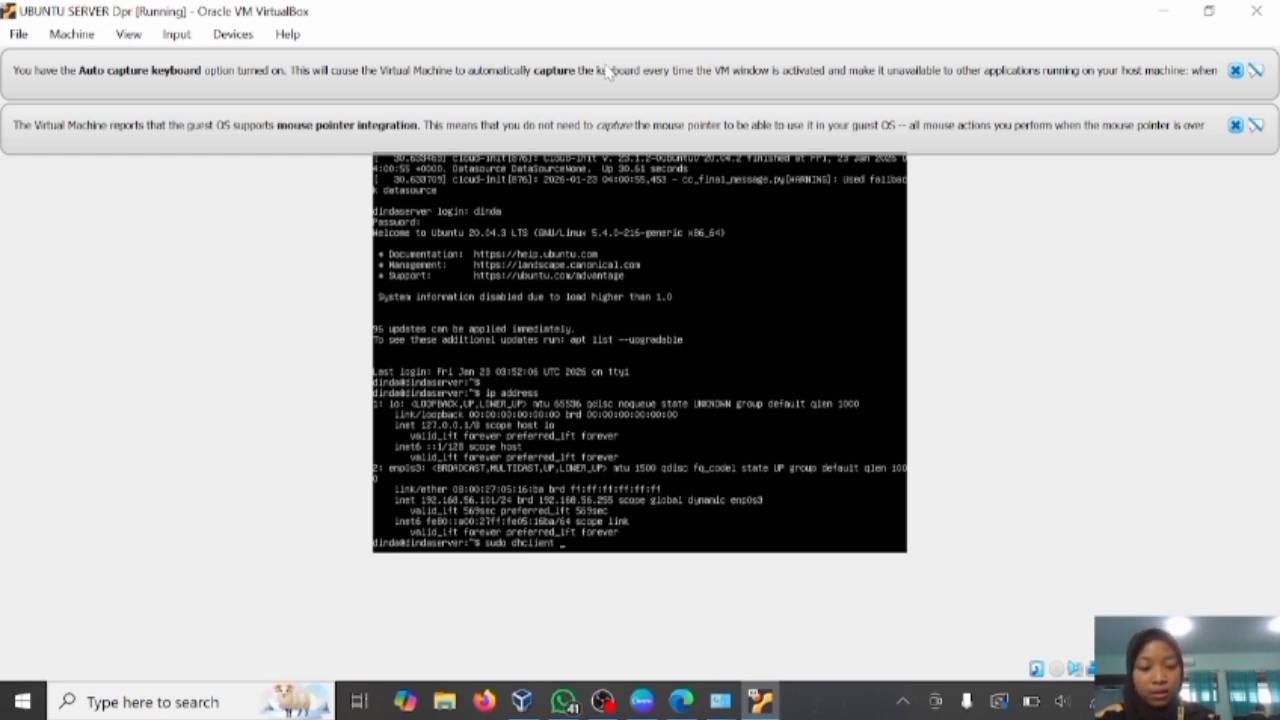
pyautogui.write(' -r')
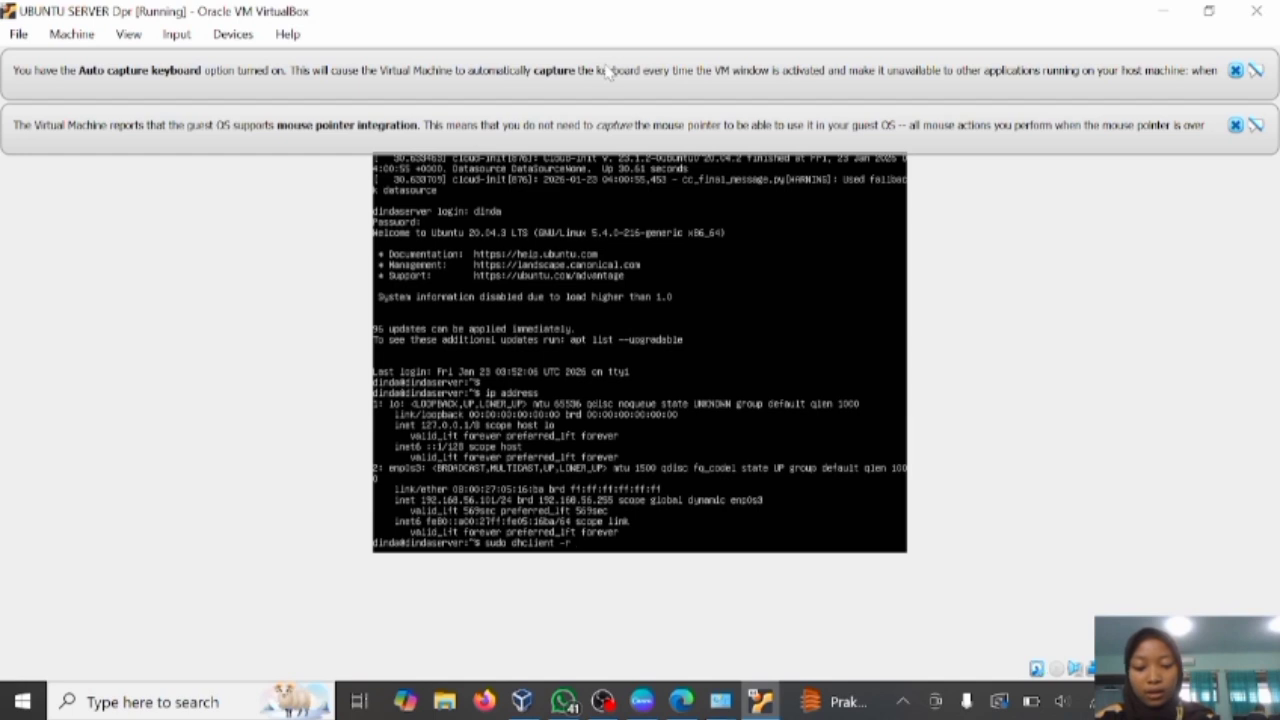
pyautogui.write(' enp0s3')
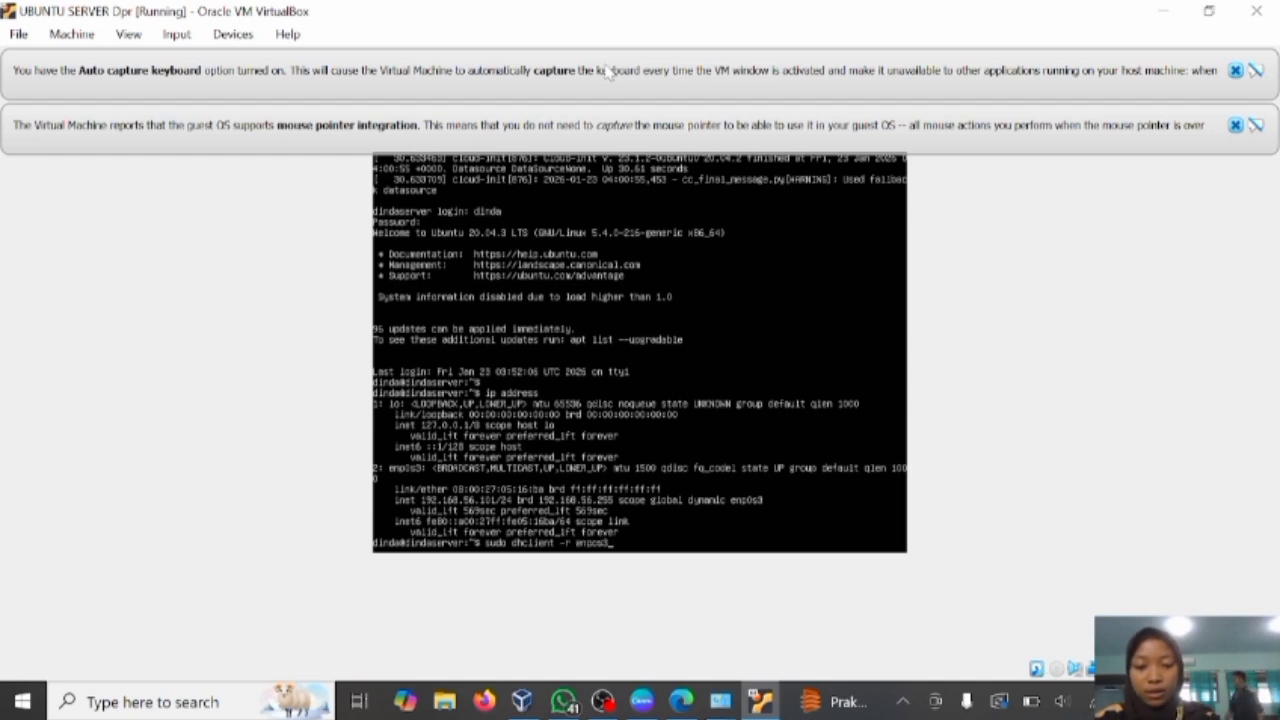
pyautogui.press('Return')
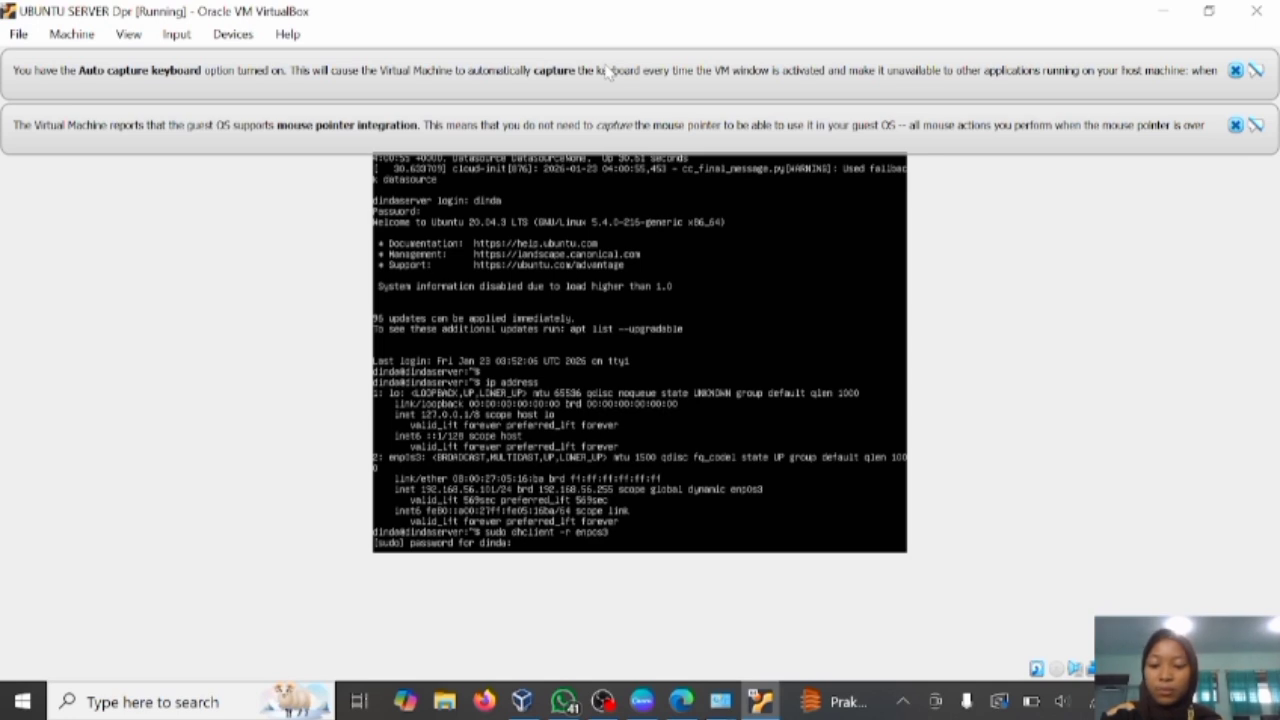
pyautogui.press('Return')
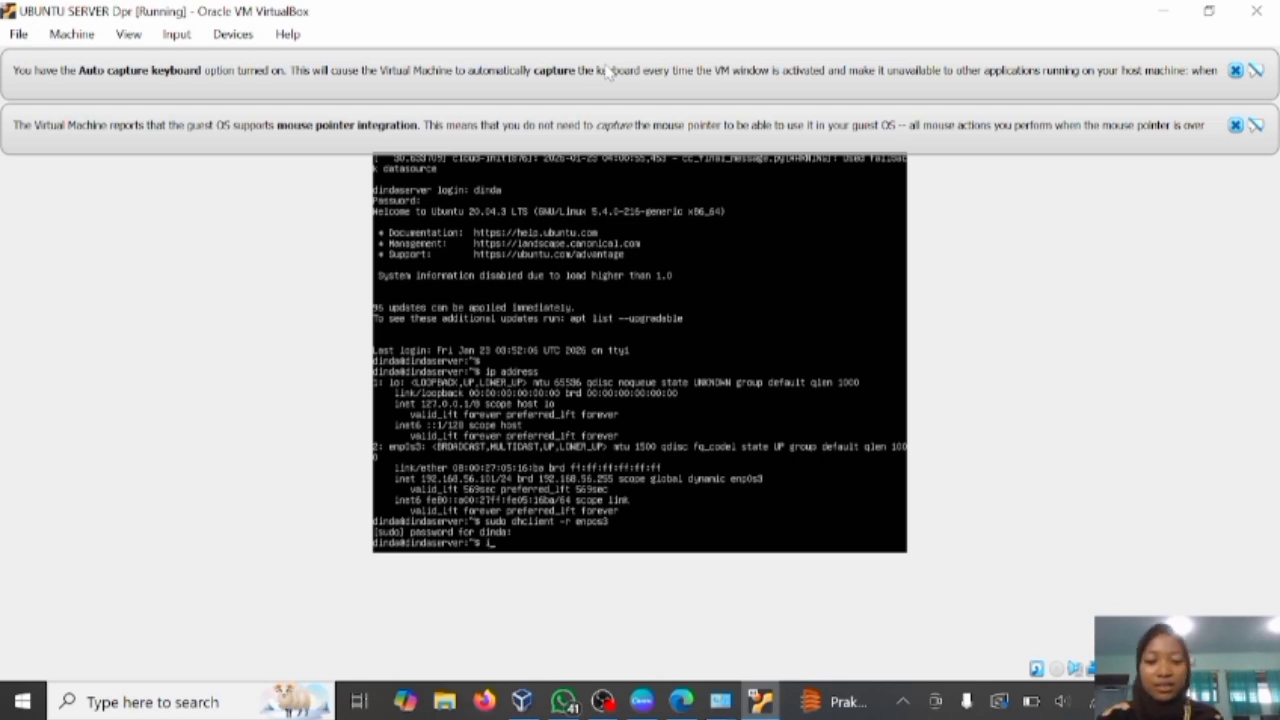
pyautogui.write('address')
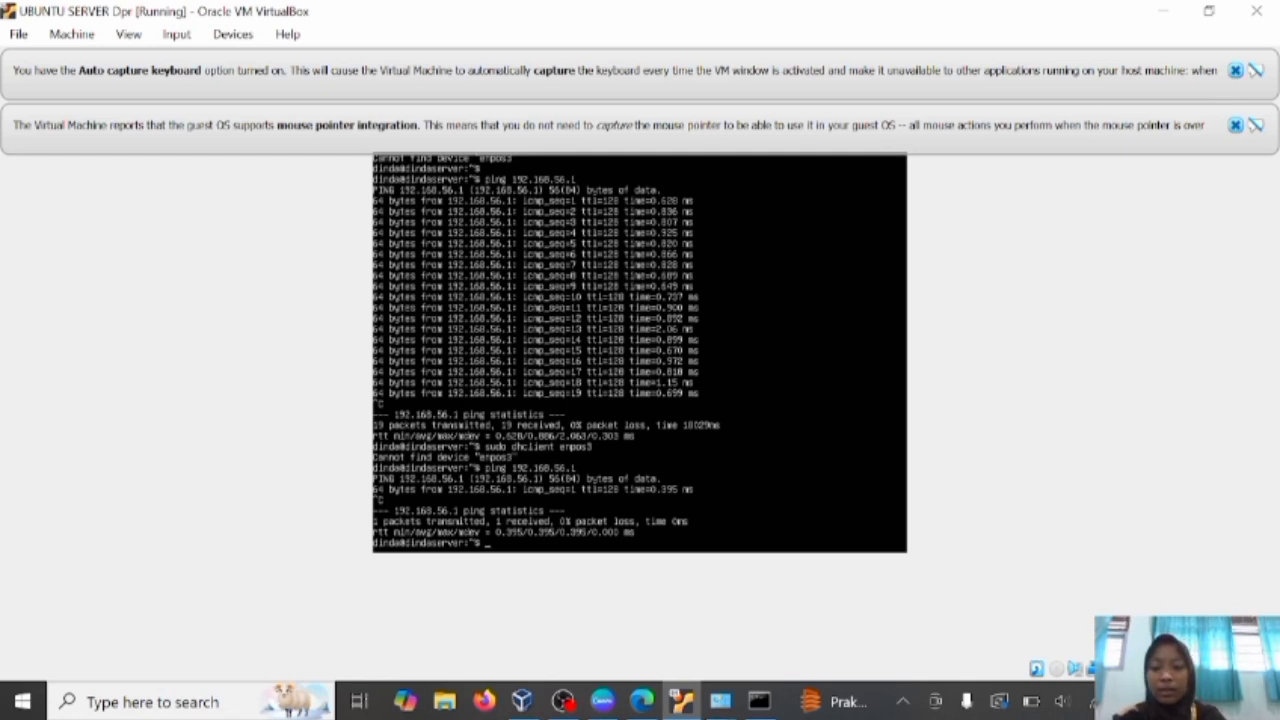
pyautogui.write('sudo dhc')
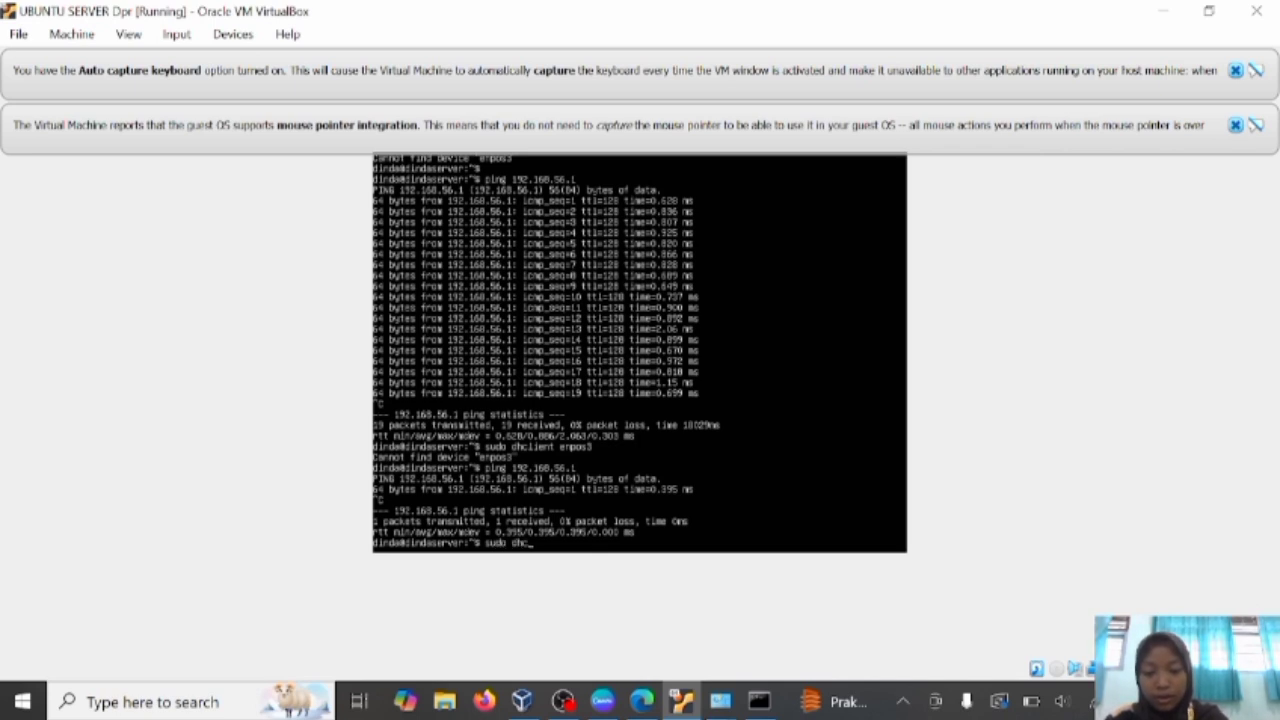
pyautogui.write('lient enp0s')
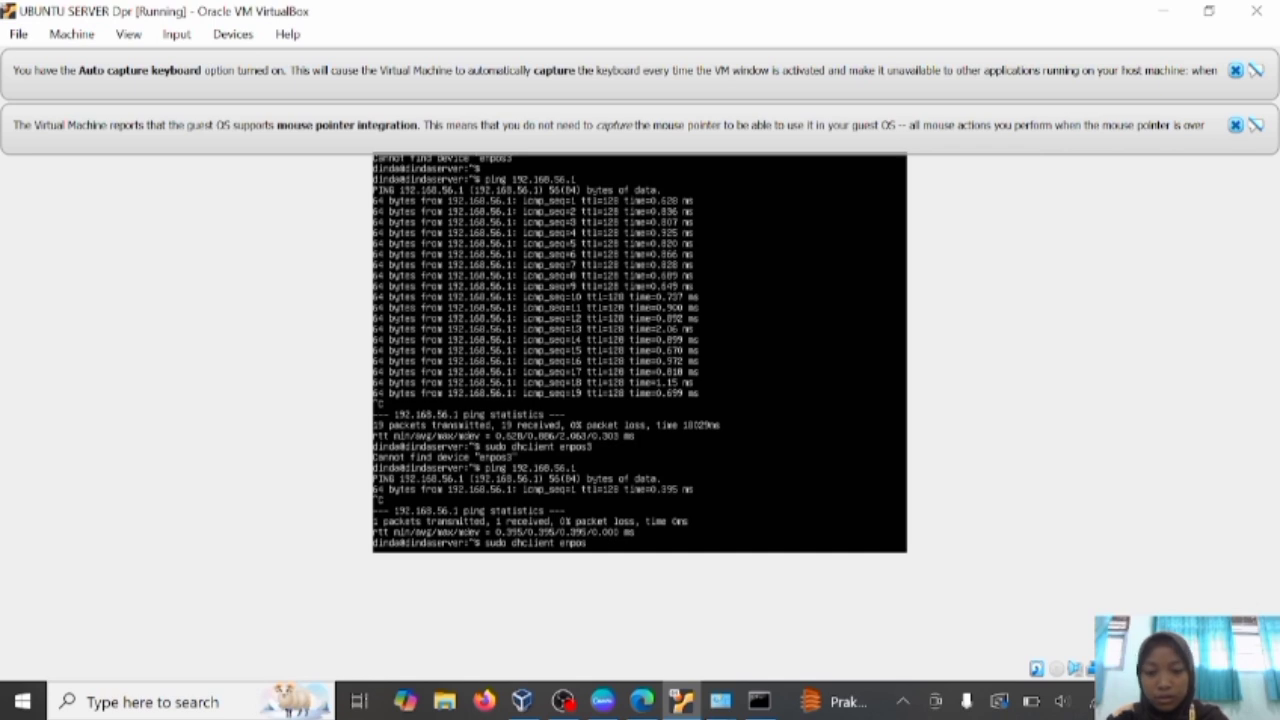
pyautogui.write('3')
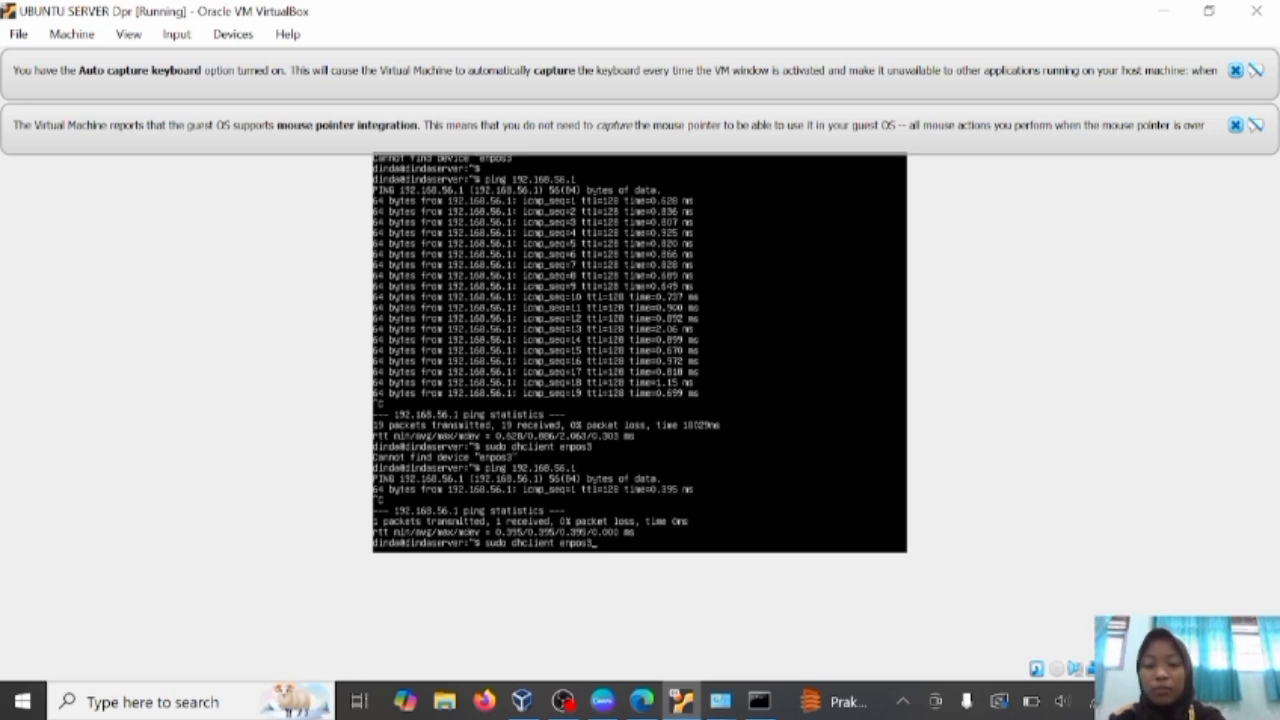
# Navigate back to Control Panel's adapter list and open the VirtualBox Host-Only Network adapter's status.
pyautogui.click(718, 702)
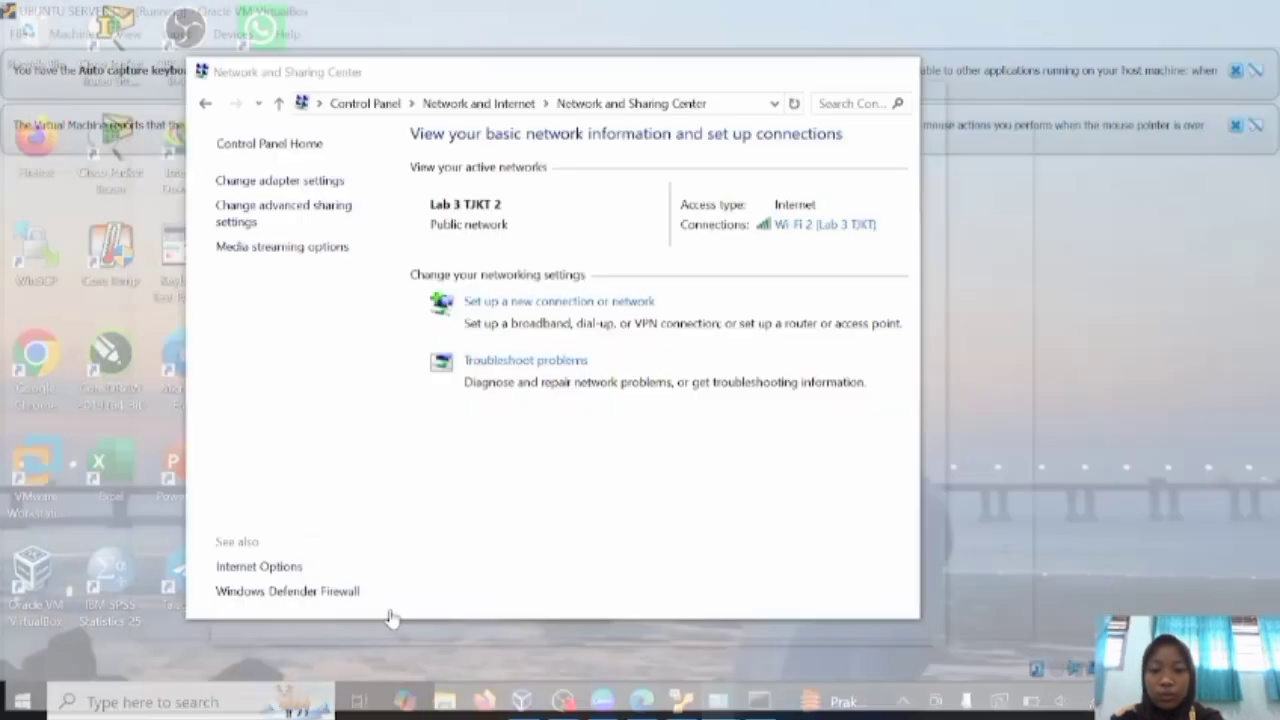
pyautogui.click(392, 616)
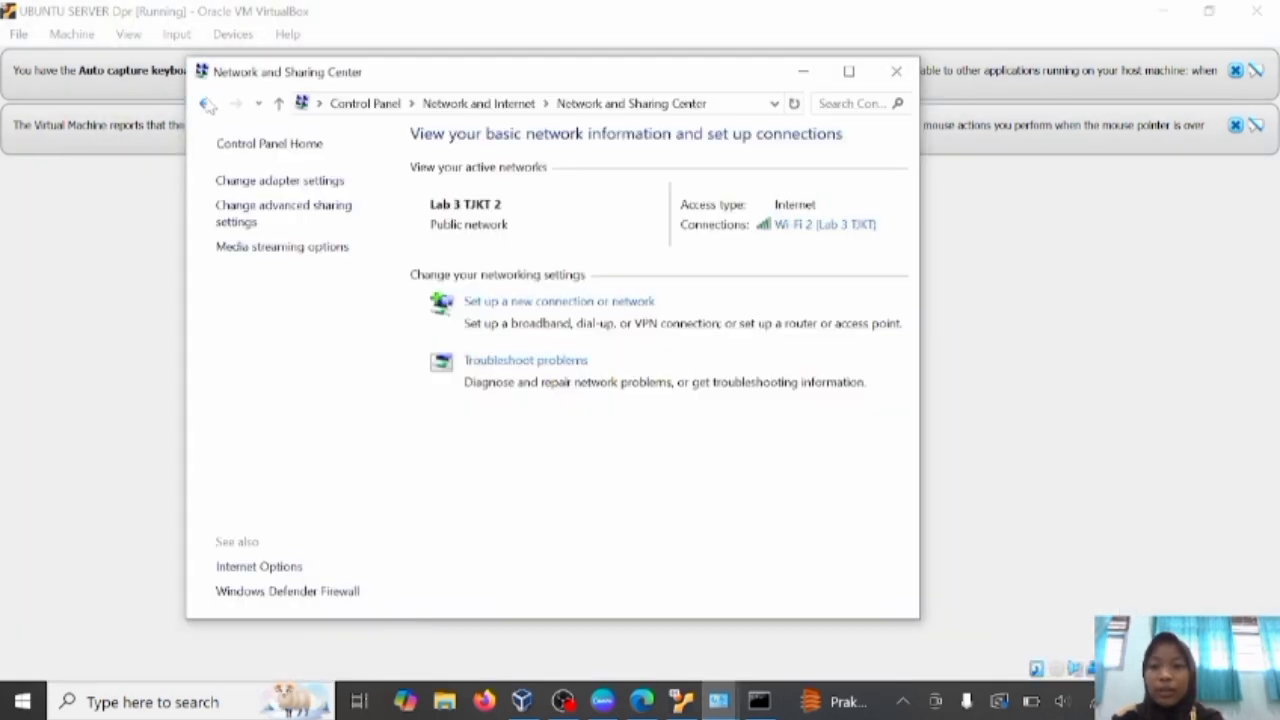
pyautogui.click(206, 104)
pyautogui.click(207, 104)
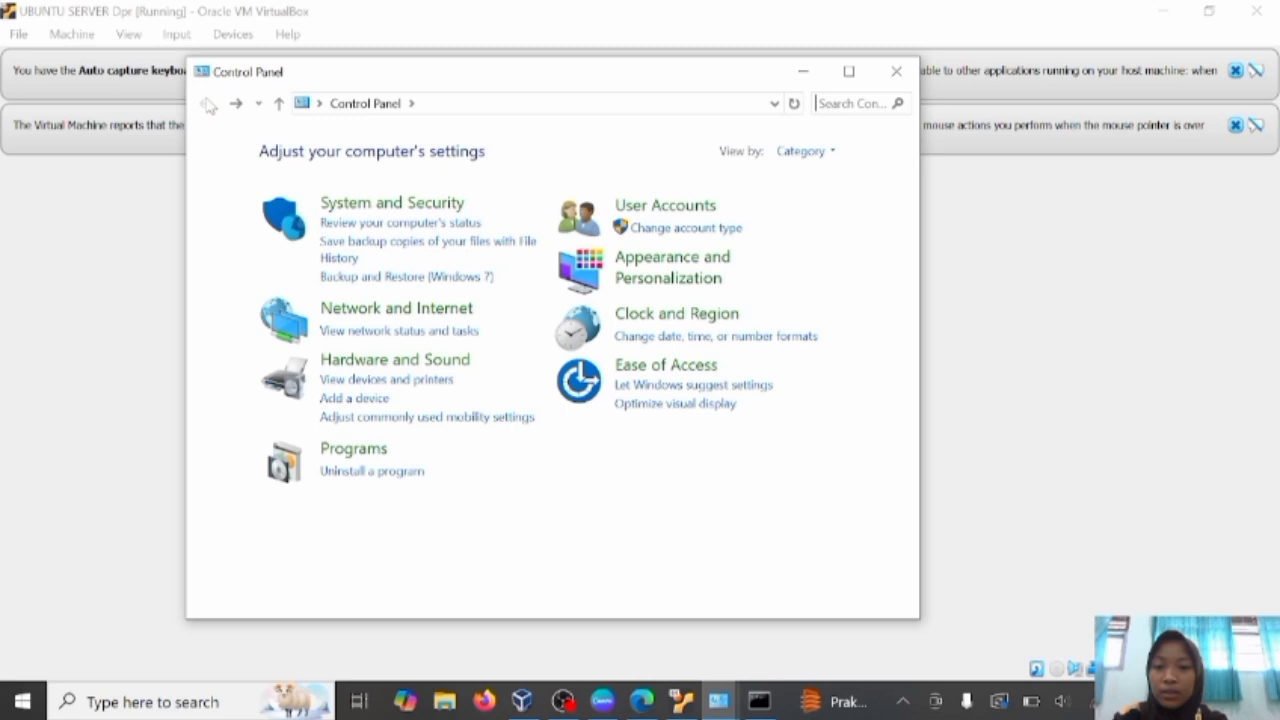
pyautogui.click(358, 318)
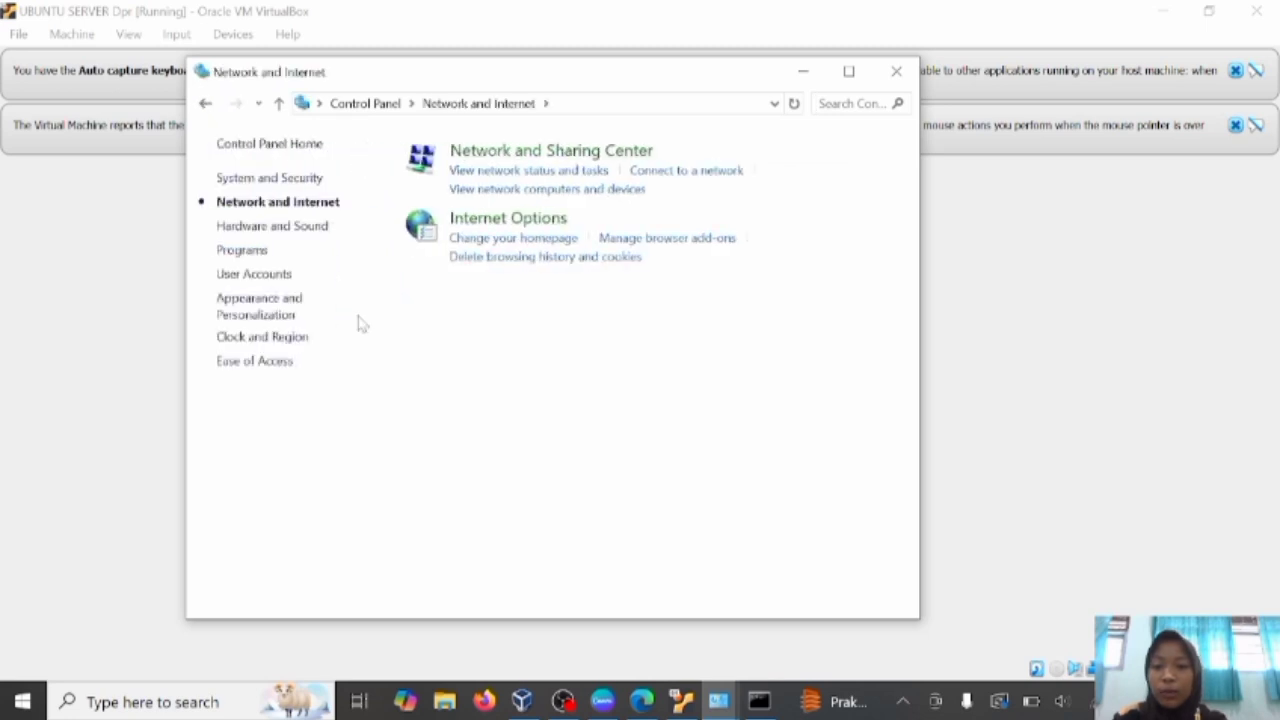
pyautogui.click(553, 155)
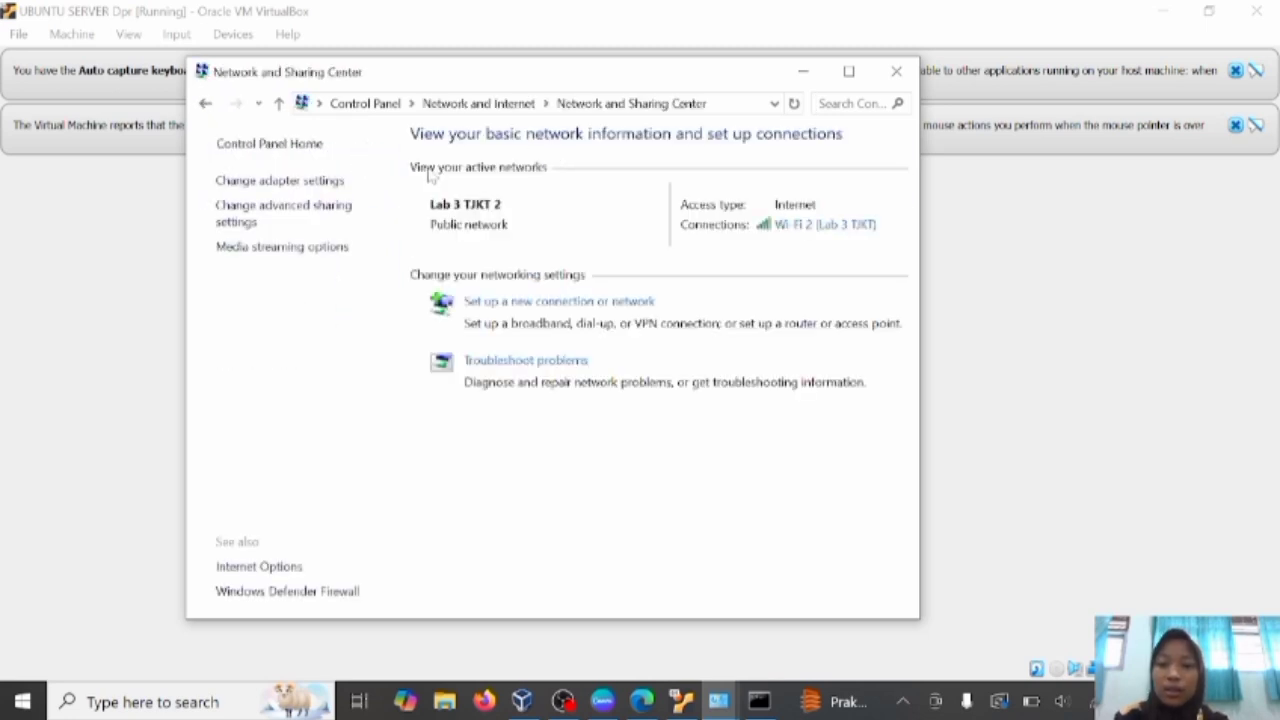
pyautogui.click(330, 185)
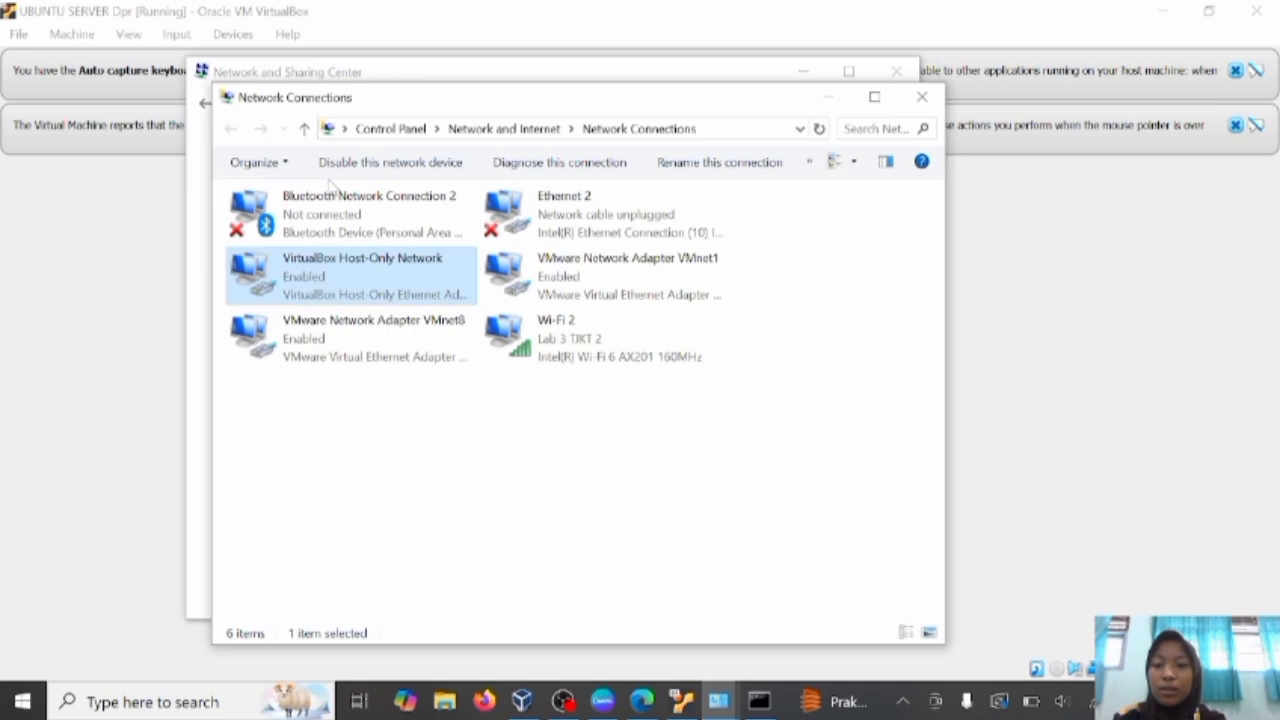
pyautogui.doubleClick(366, 280)
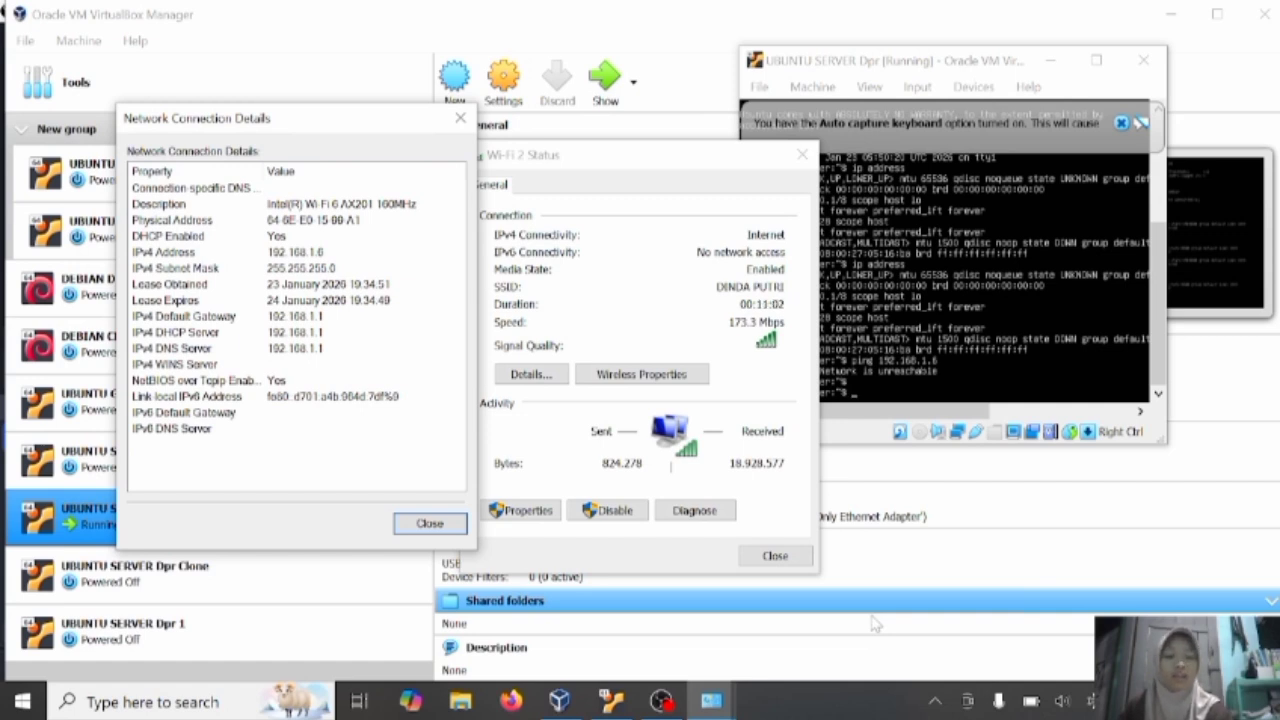
# Ping 192.168.1.6 from the Ubuntu VM console, which reports Network is unreachable.
pyautogui.press('Down')
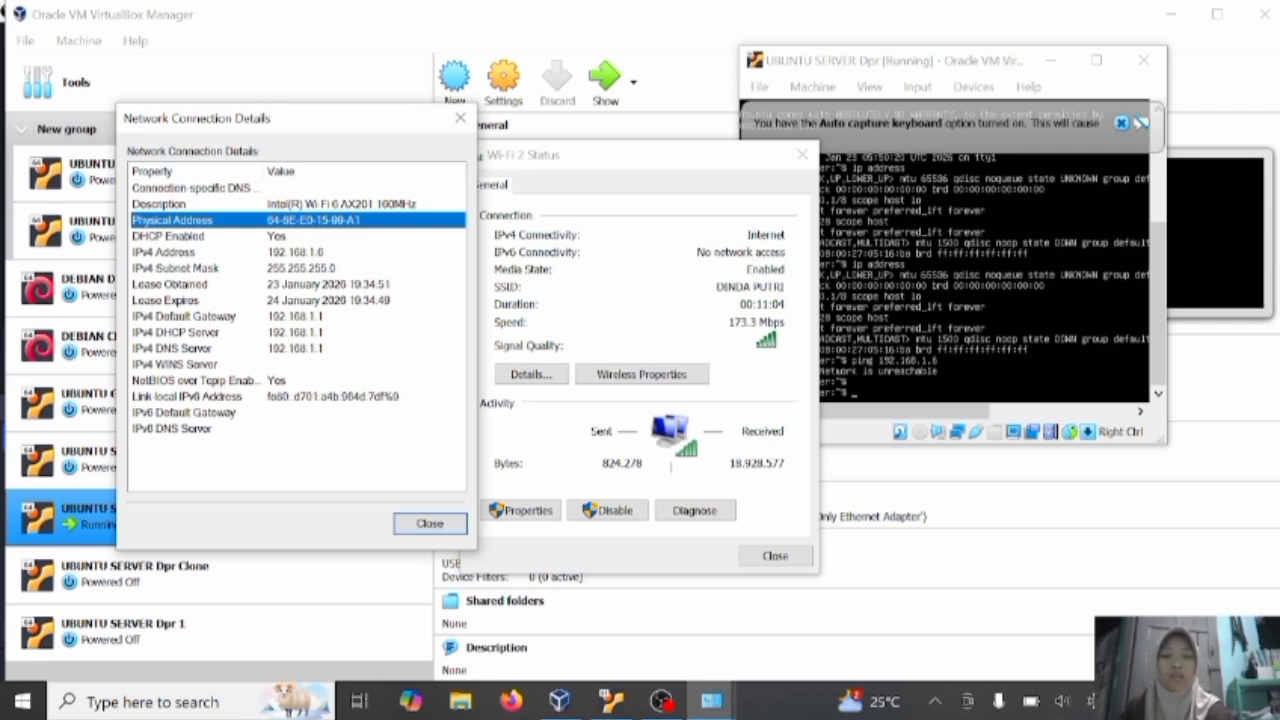
pyautogui.click(1000, 250)
pyautogui.write('ping ')
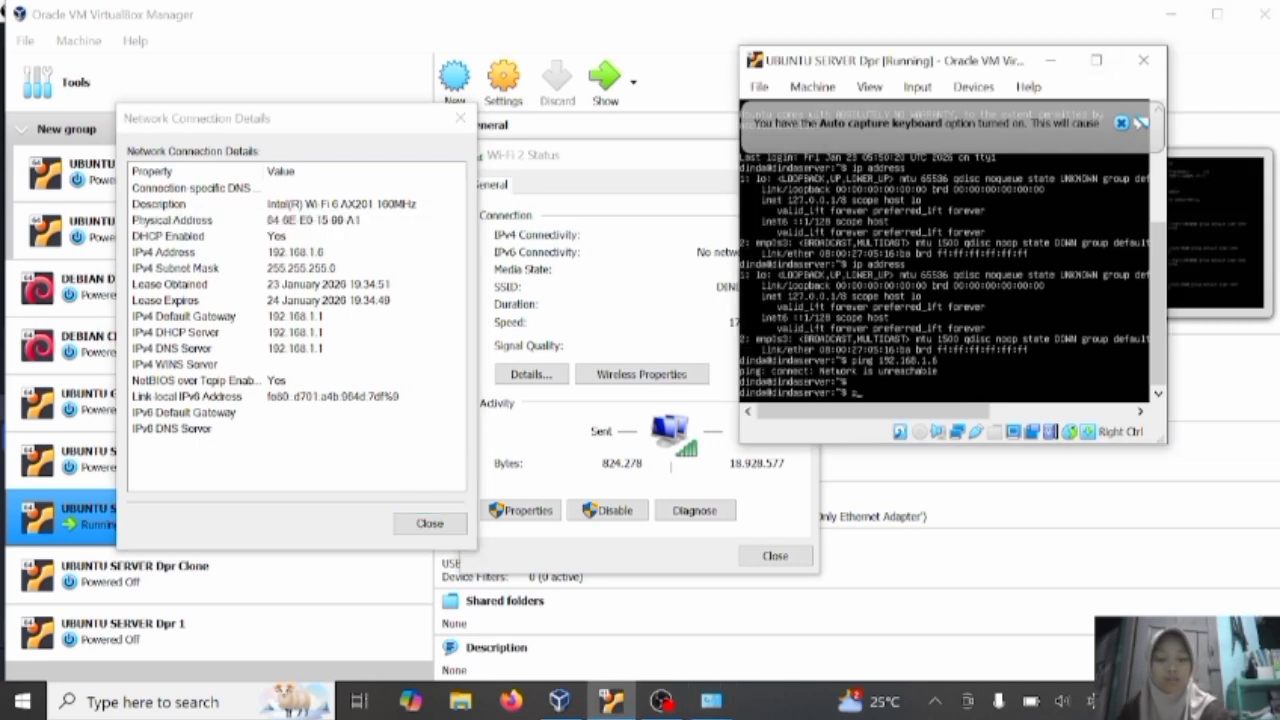
pyautogui.write('192.16669.')
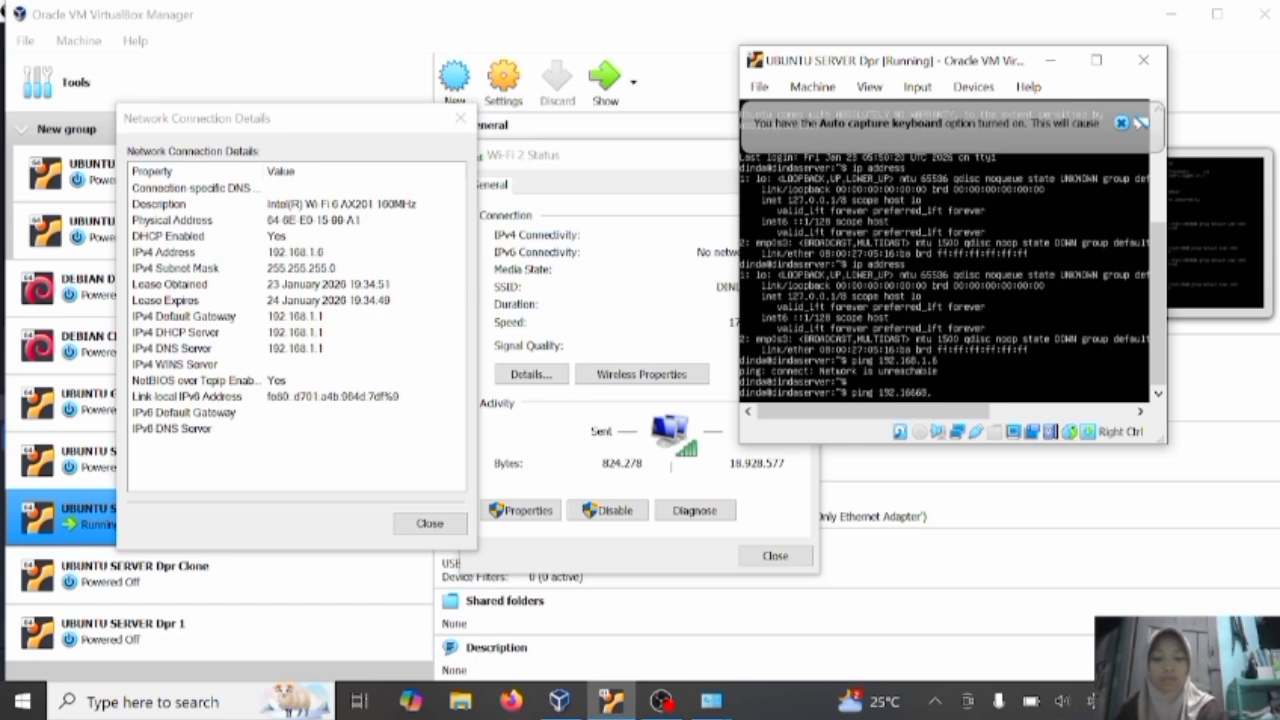
pyautogui.write('66666')
pyautogui.press('BackSpace')
pyautogui.press('BackSpace')
pyautogui.press('BackSpace')
pyautogui.press('BackSpace')
pyautogui.press('BackSpace')
pyautogui.press('BackSpace')
pyautogui.press('BackSpace')
pyautogui.press('BackSpace')
pyautogui.press('BackSpace')
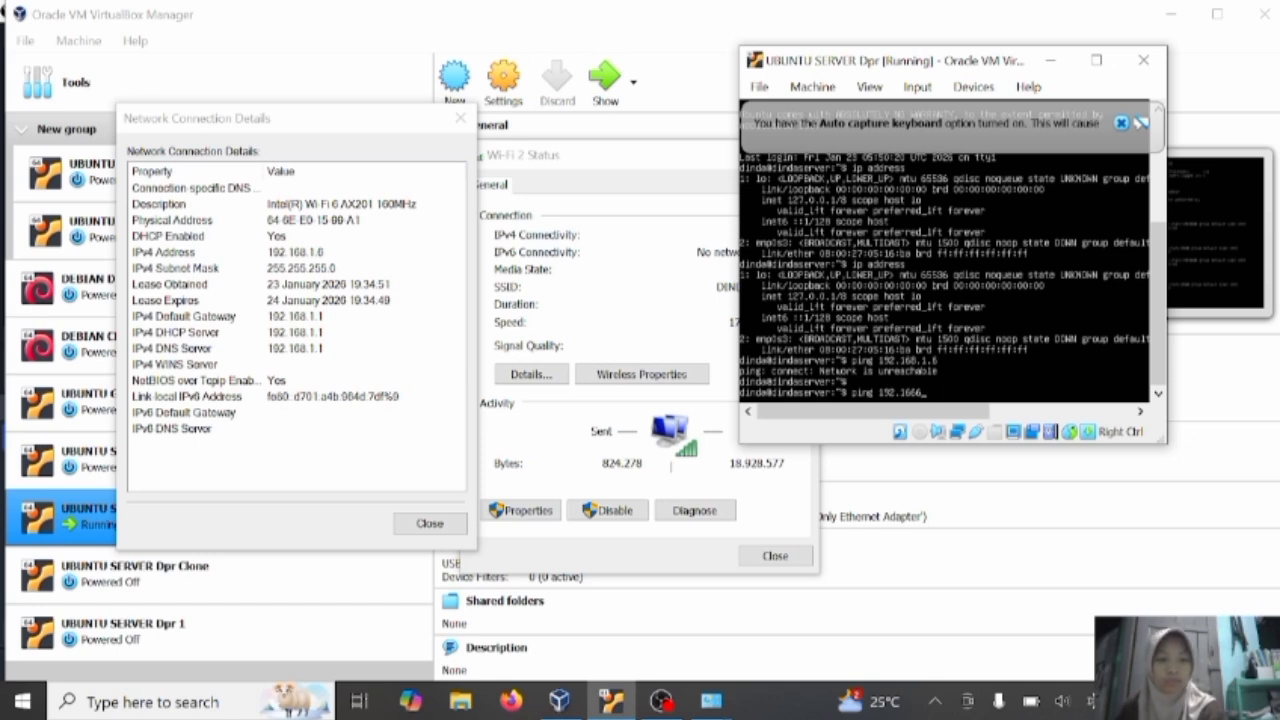
pyautogui.write('8')
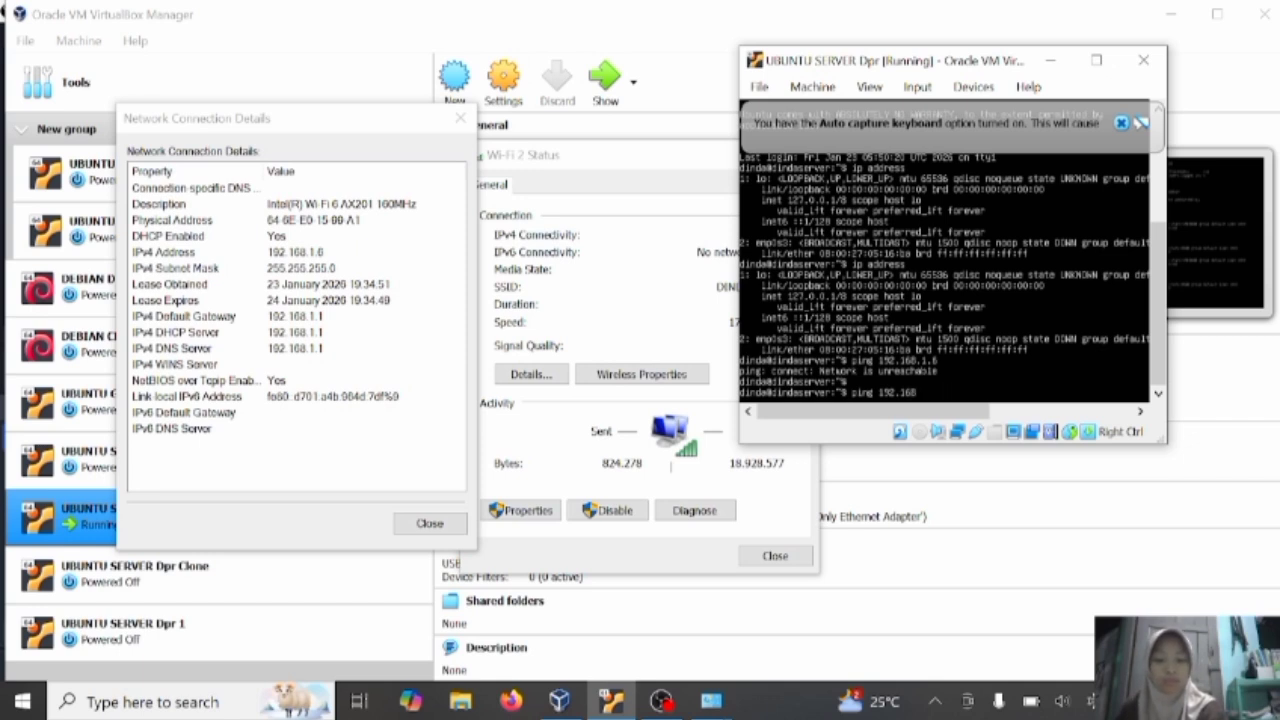
pyautogui.write('.')
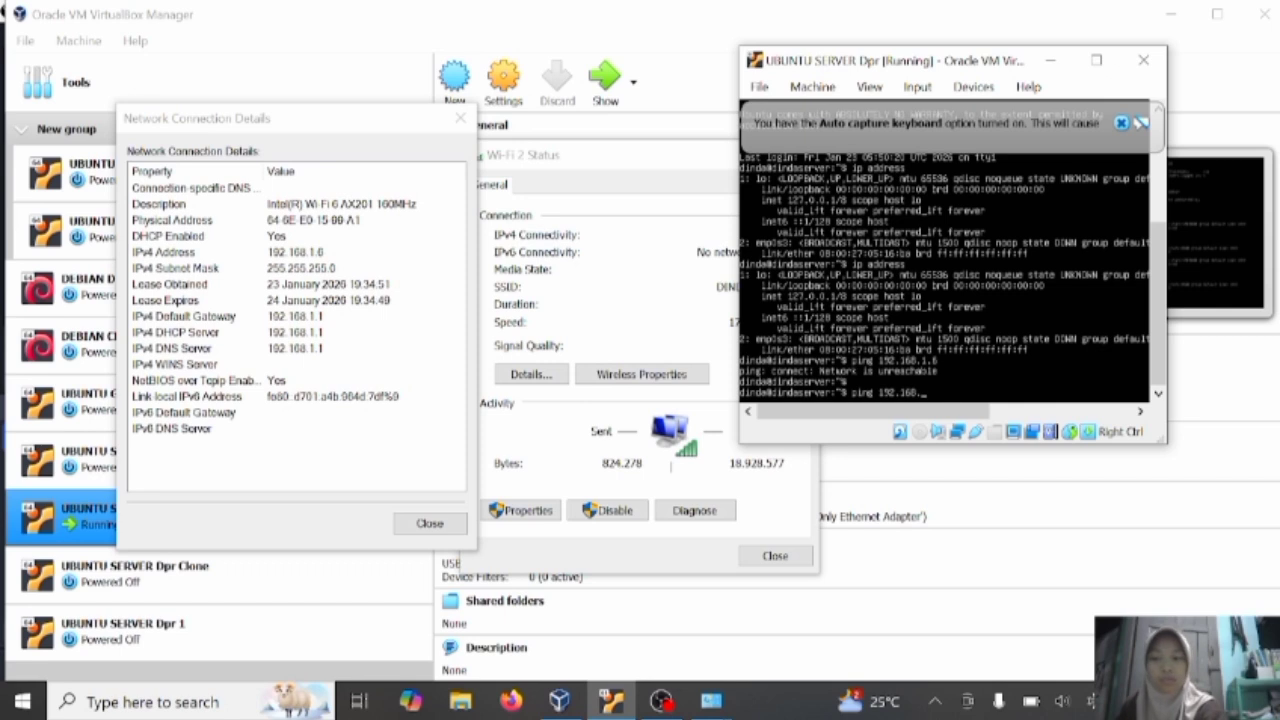
pyautogui.write('1.6')
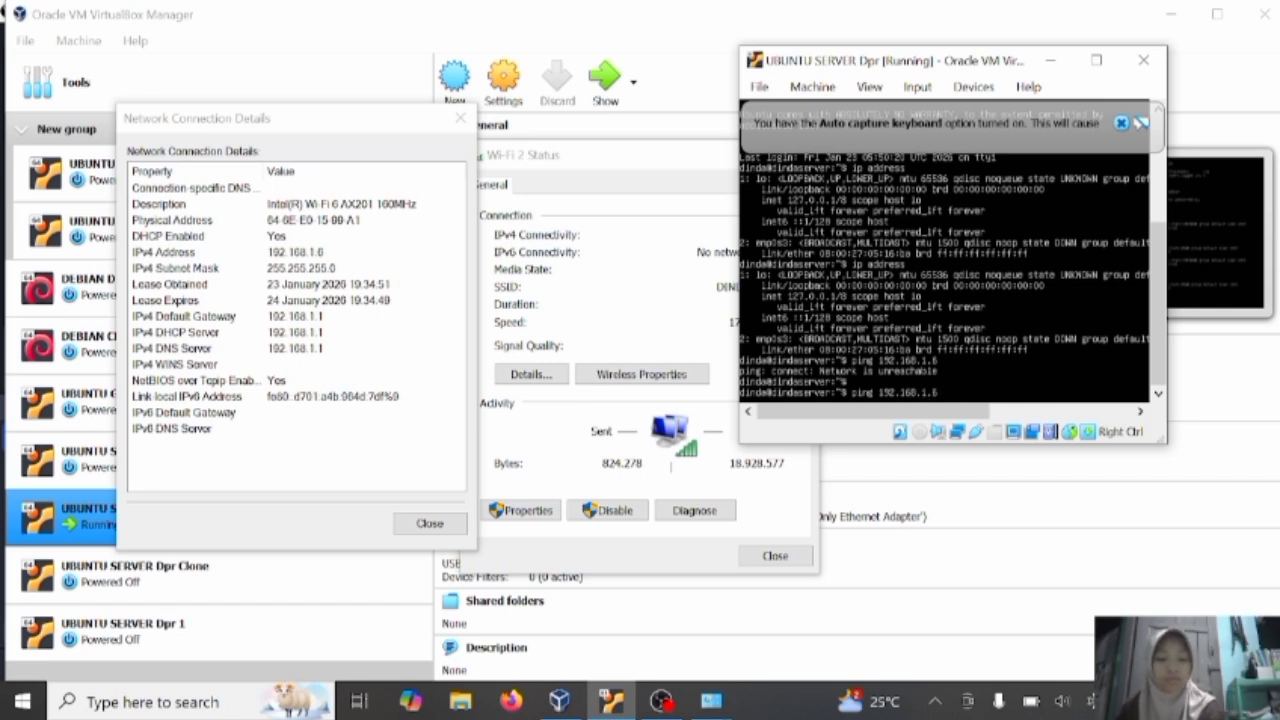
pyautogui.press('Return')
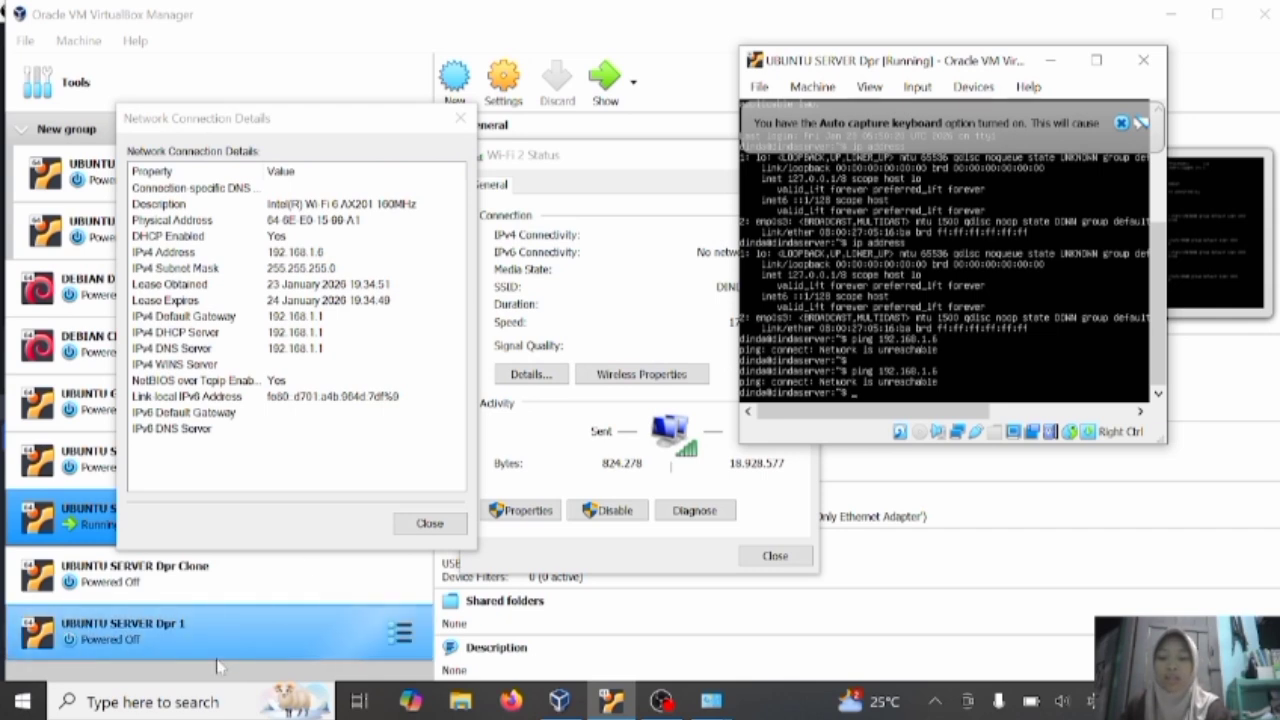
# Ping 192.168.1.6 from a host Command Prompt, receiving all 4 replies.
pyautogui.click(150, 702)
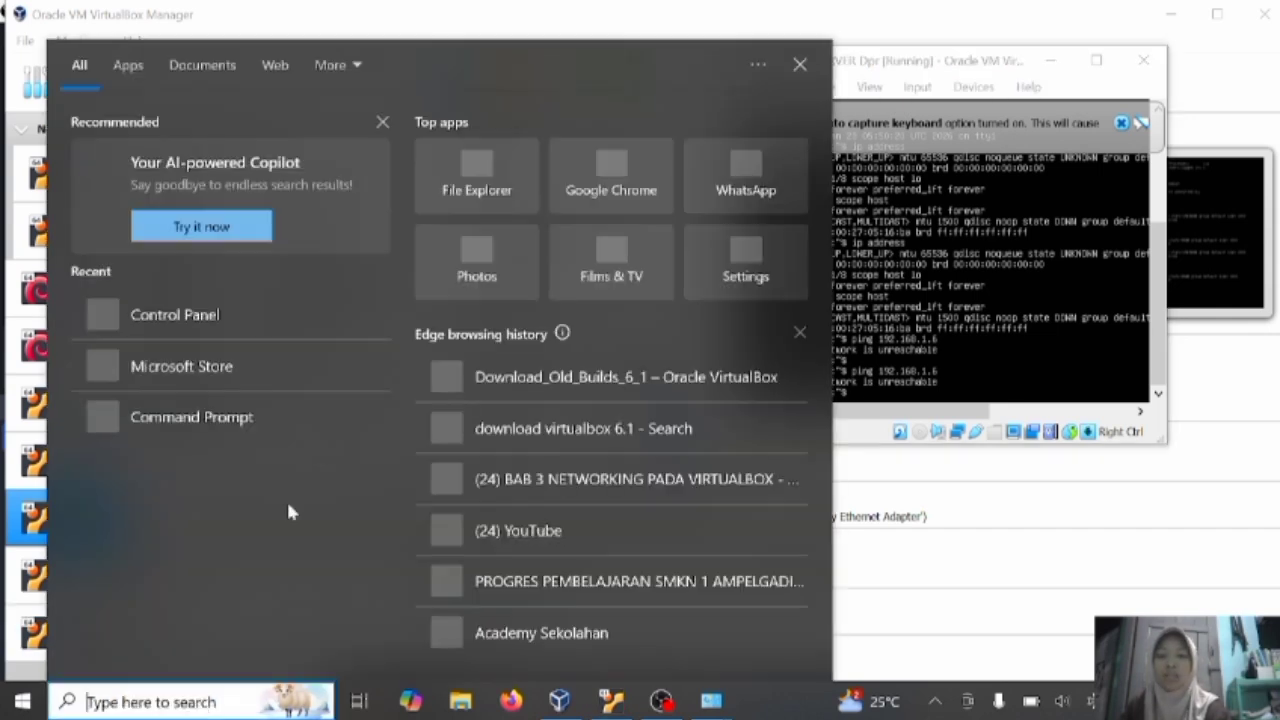
pyautogui.click(298, 441)
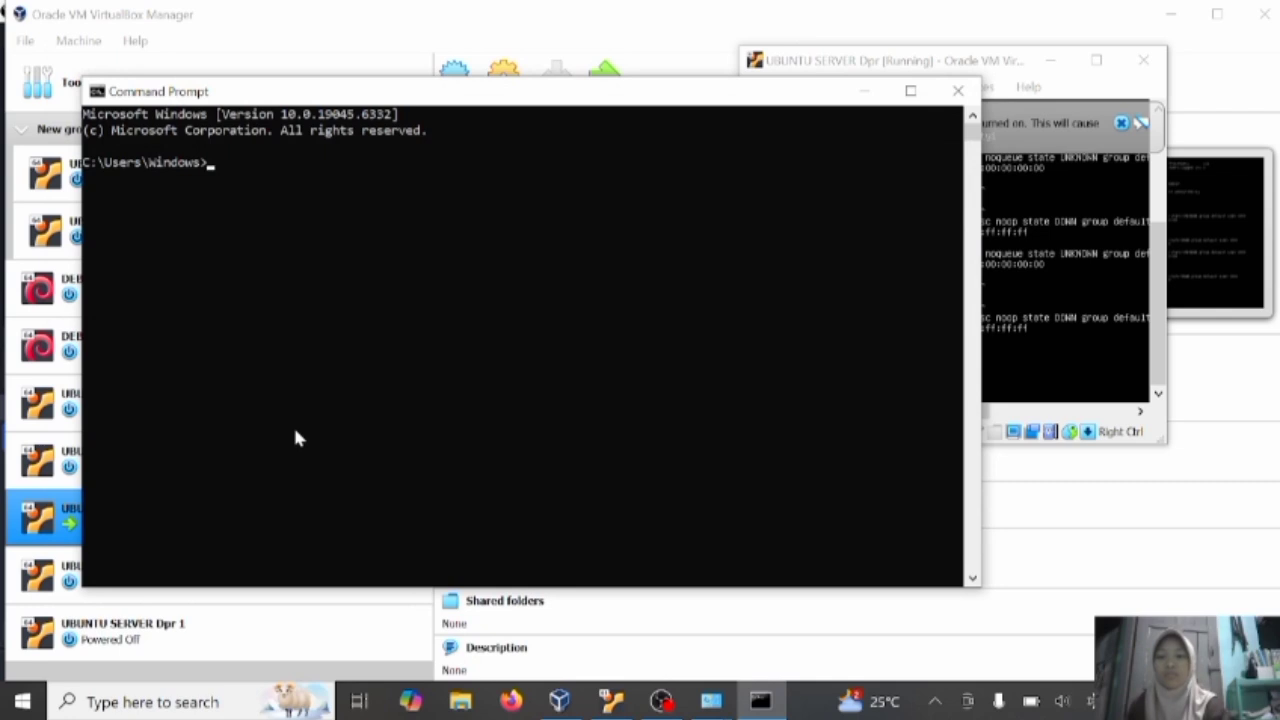
pyautogui.write('pi')
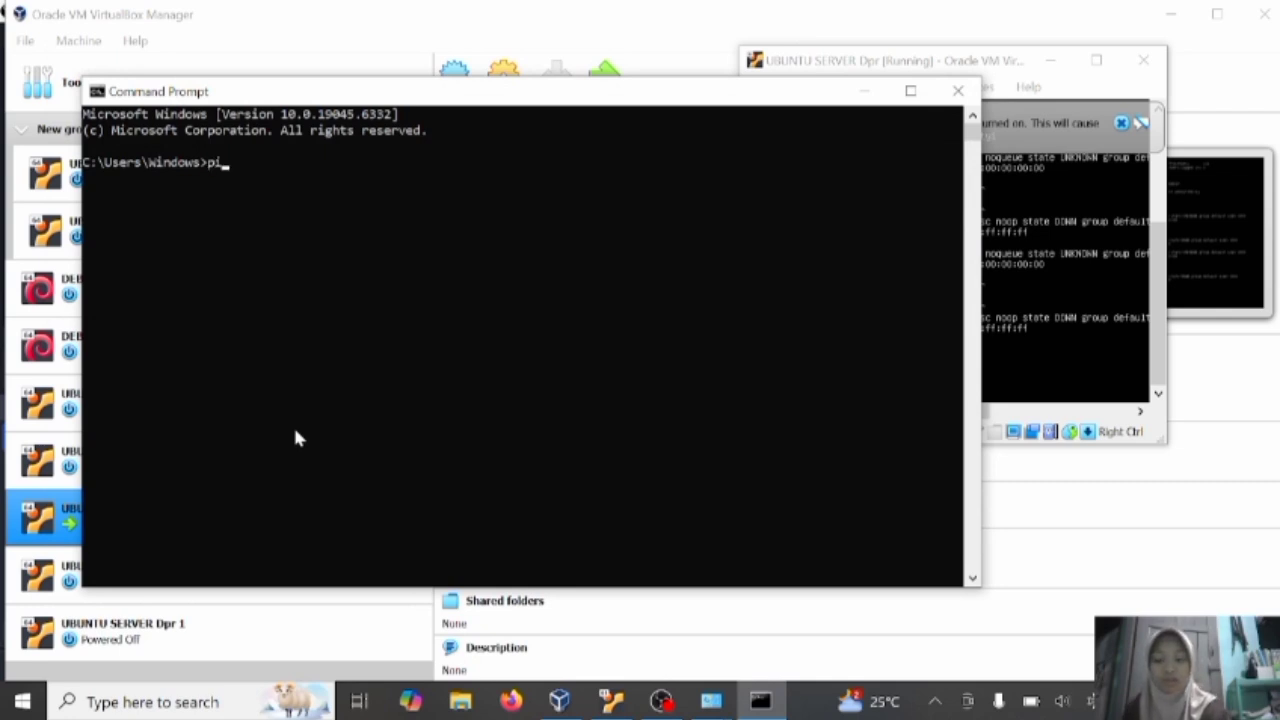
pyautogui.write('ng 1')
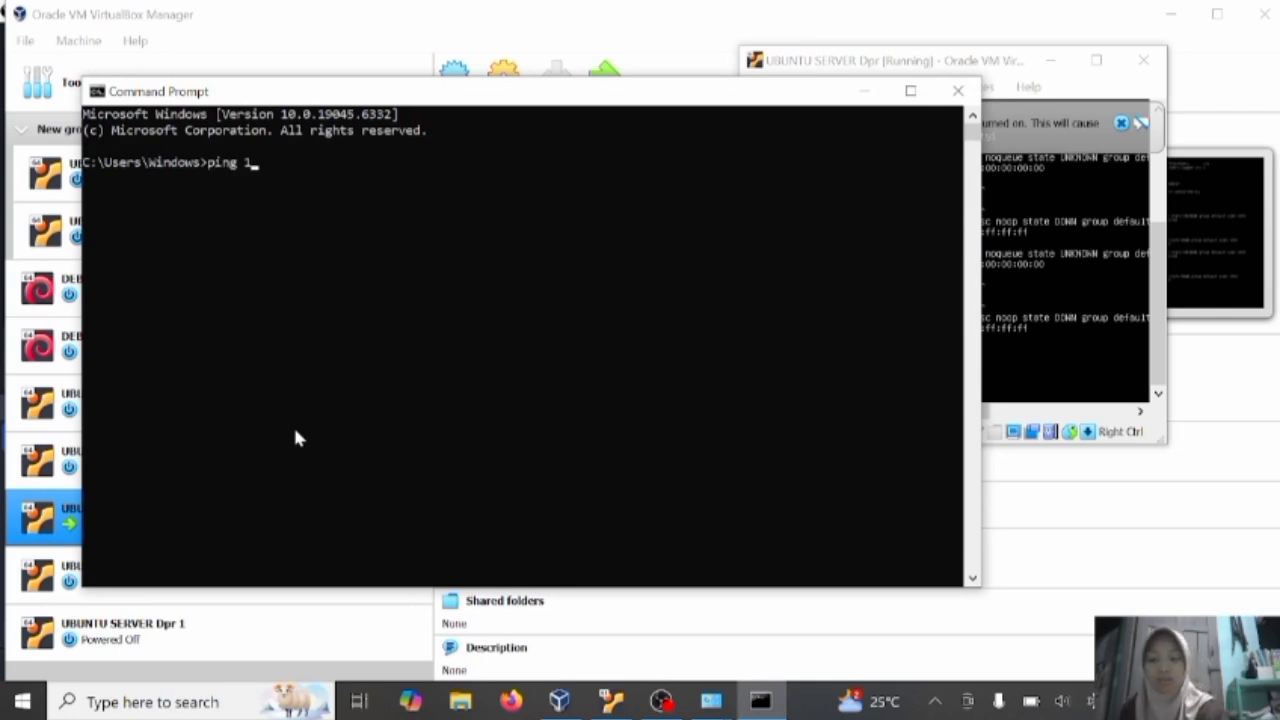
pyautogui.write('92.168.1.6')
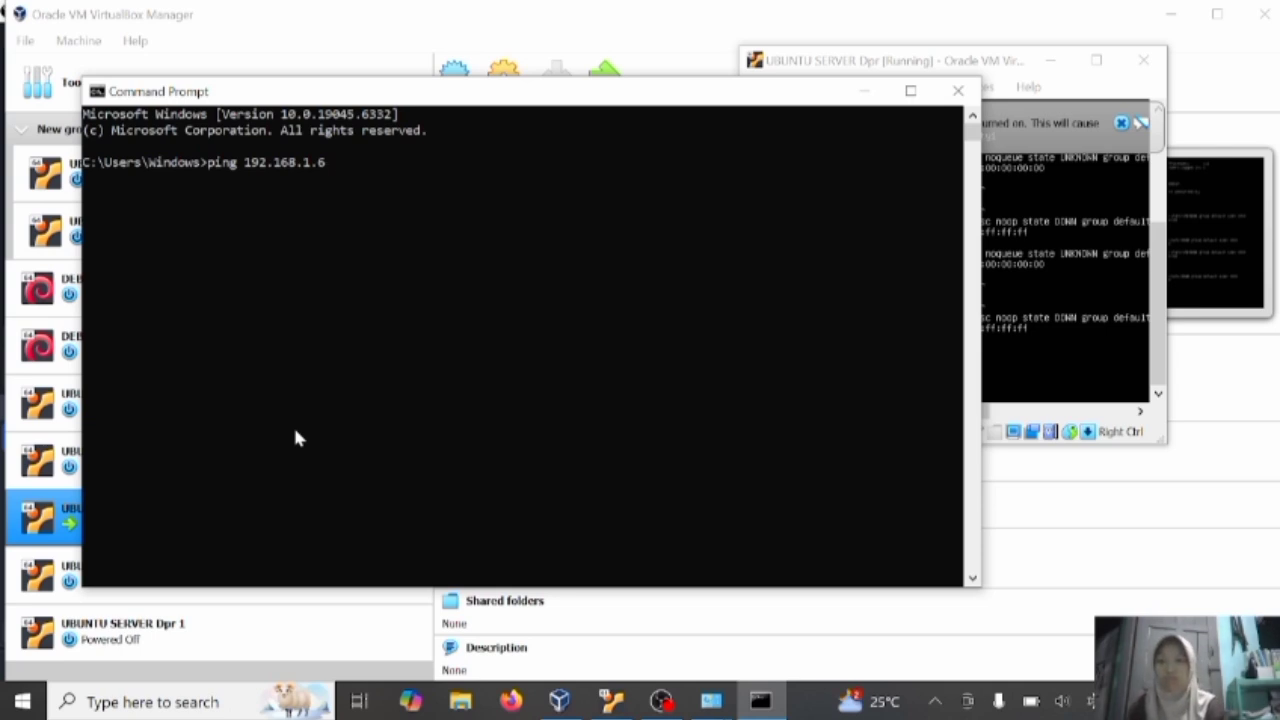
pyautogui.press('Return')
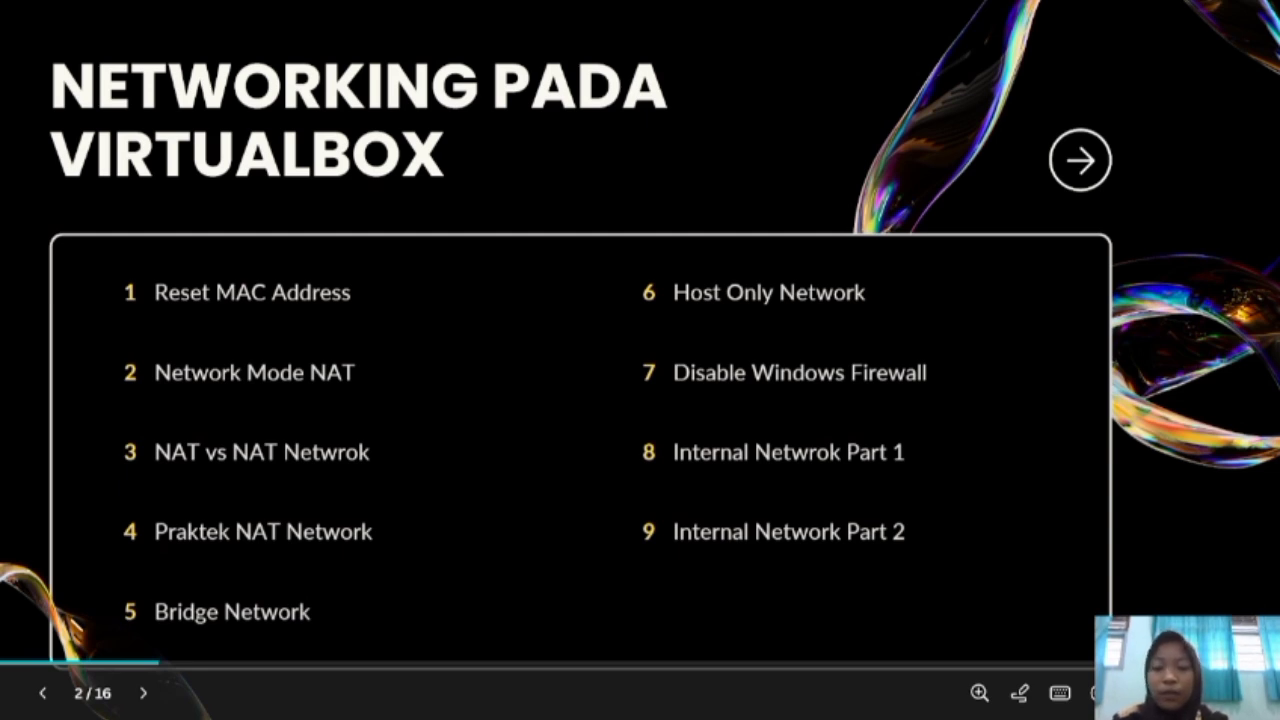
# Turn Windows Defender Firewall off for private networks through Control Panel's System and Security.
pyautogui.press('Escape')
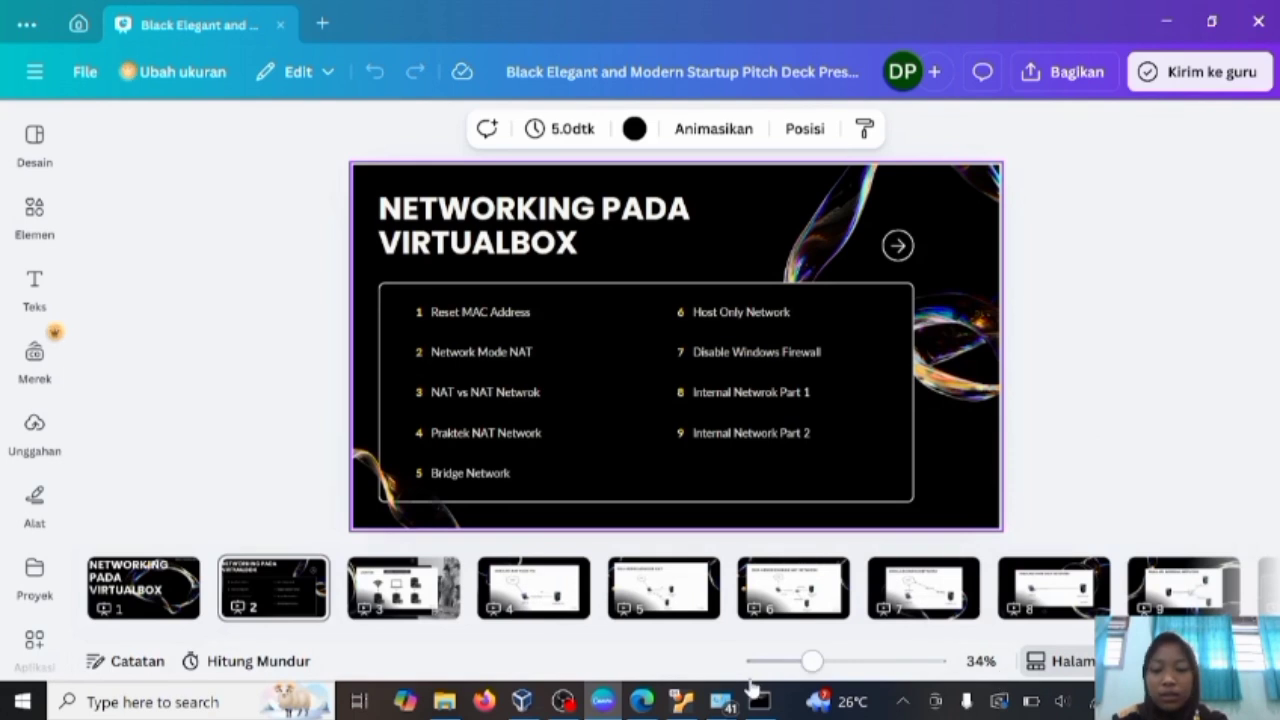
pyautogui.click(150, 701)
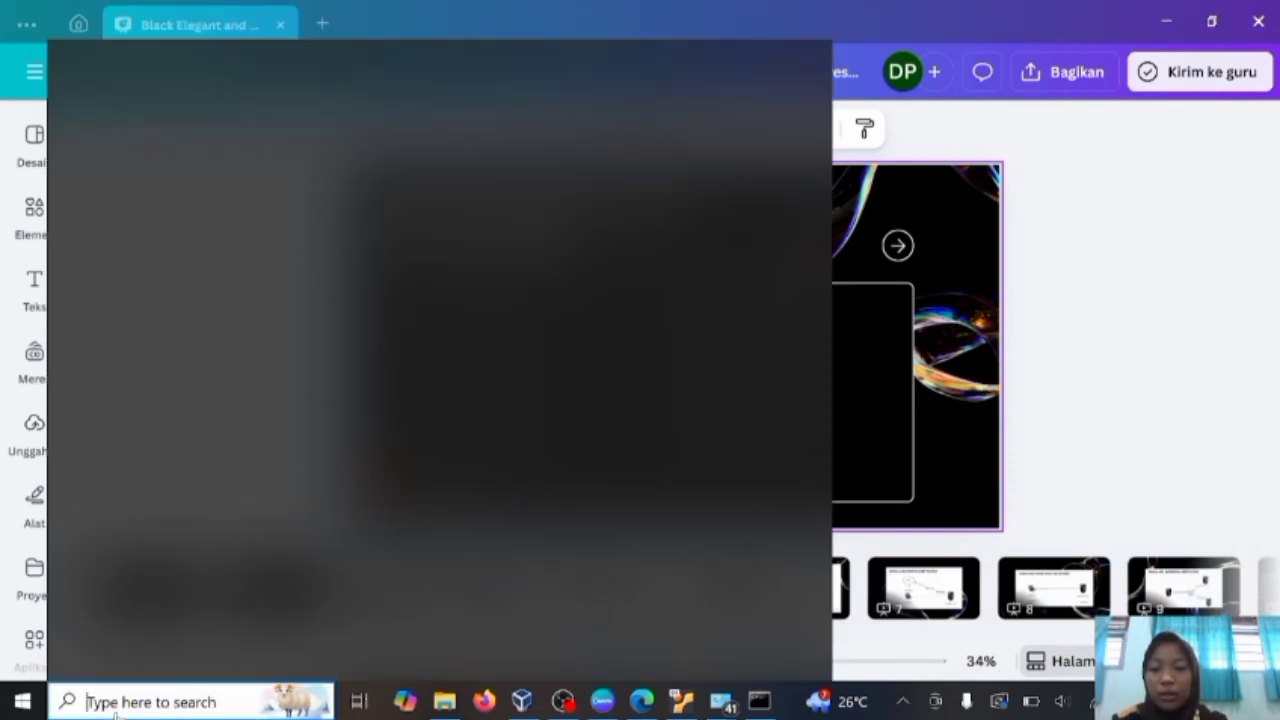
pyautogui.click(170, 312)
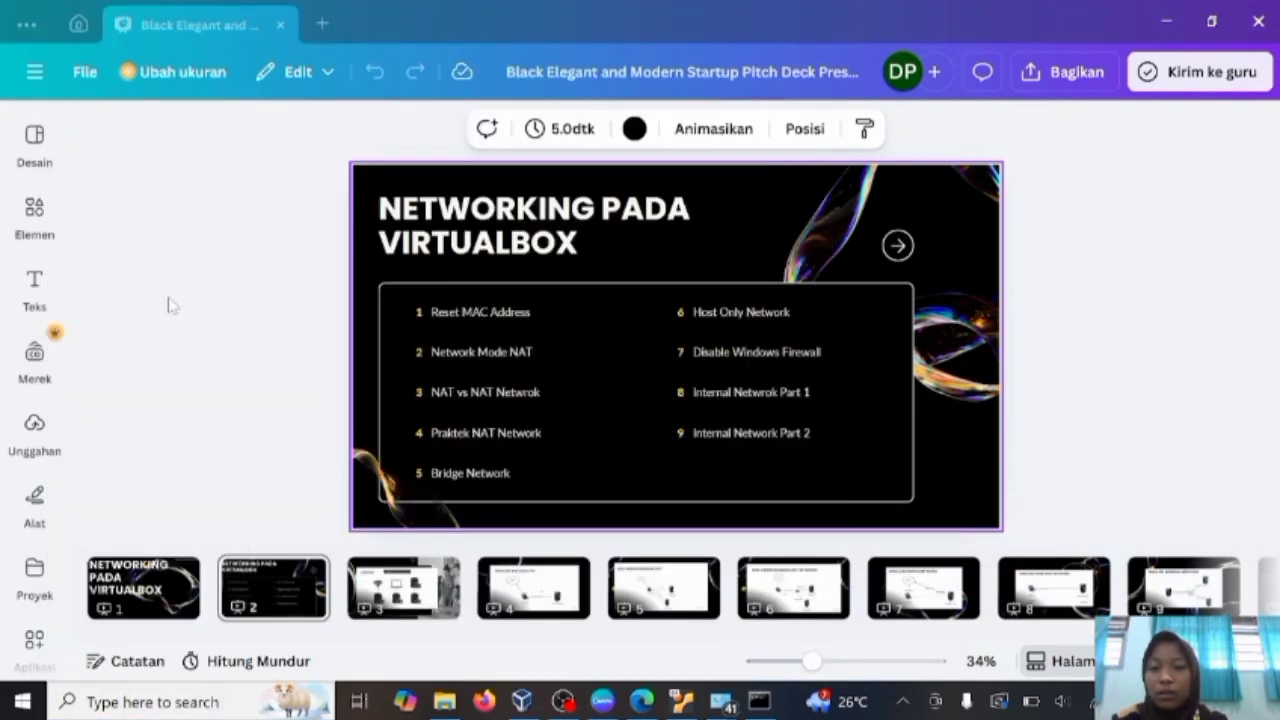
pyautogui.click(416, 253)
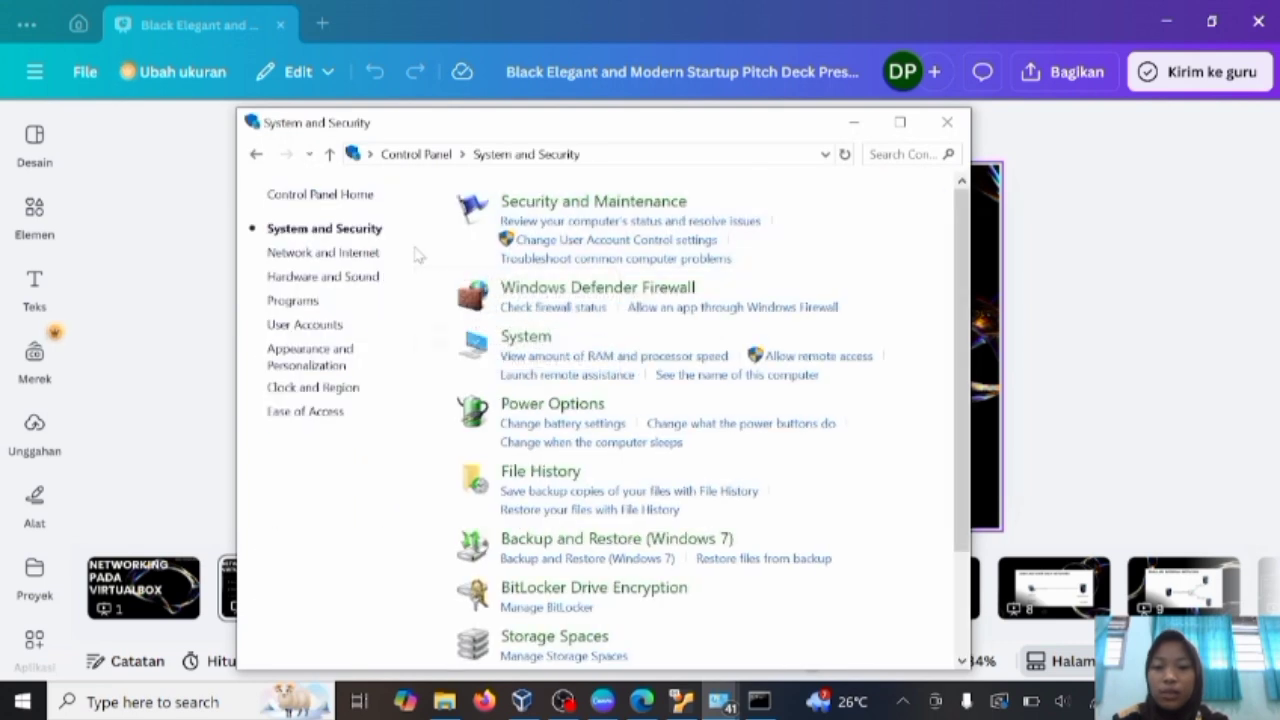
pyautogui.click(539, 290)
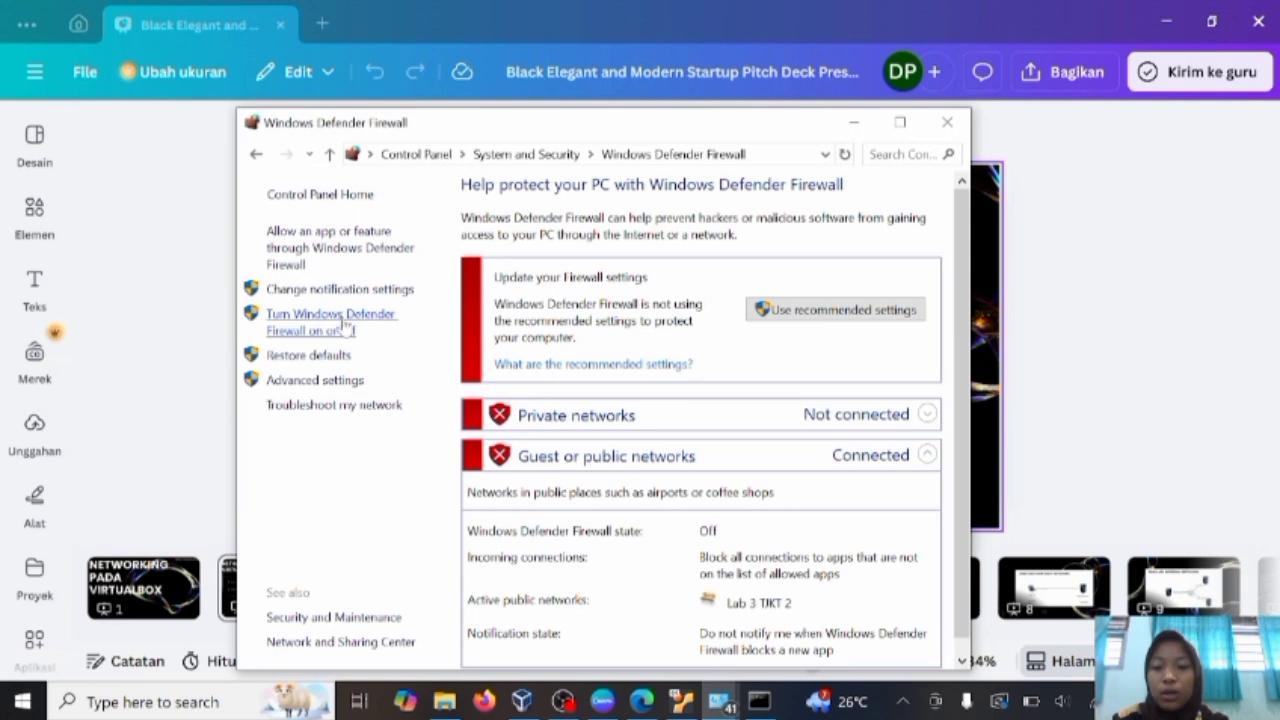
pyautogui.click(352, 330)
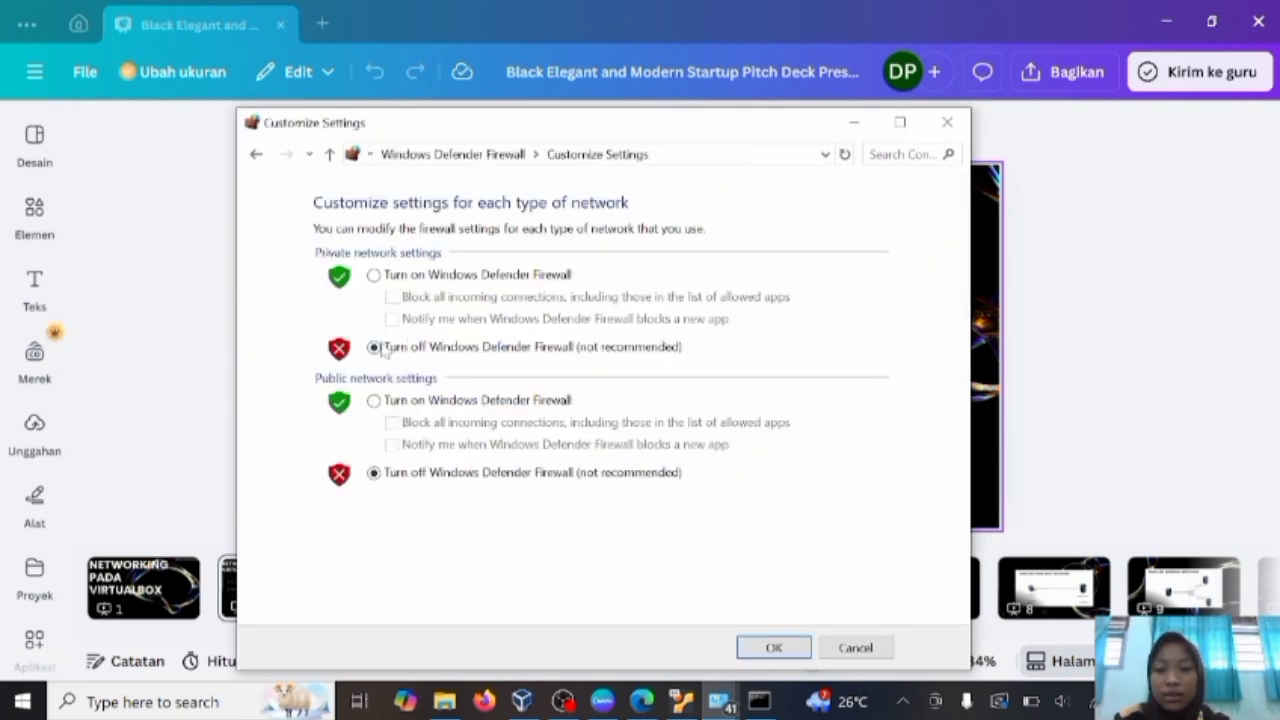
pyautogui.click(374, 347)
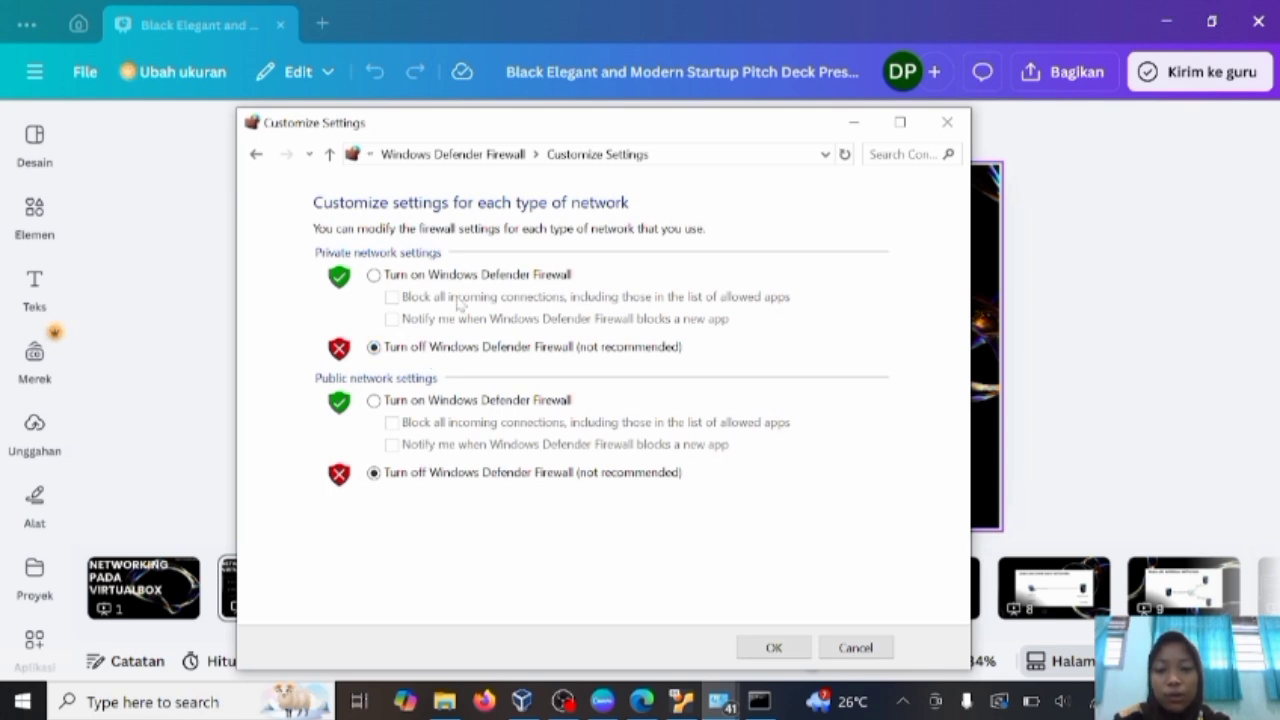
pyautogui.click(773, 648)
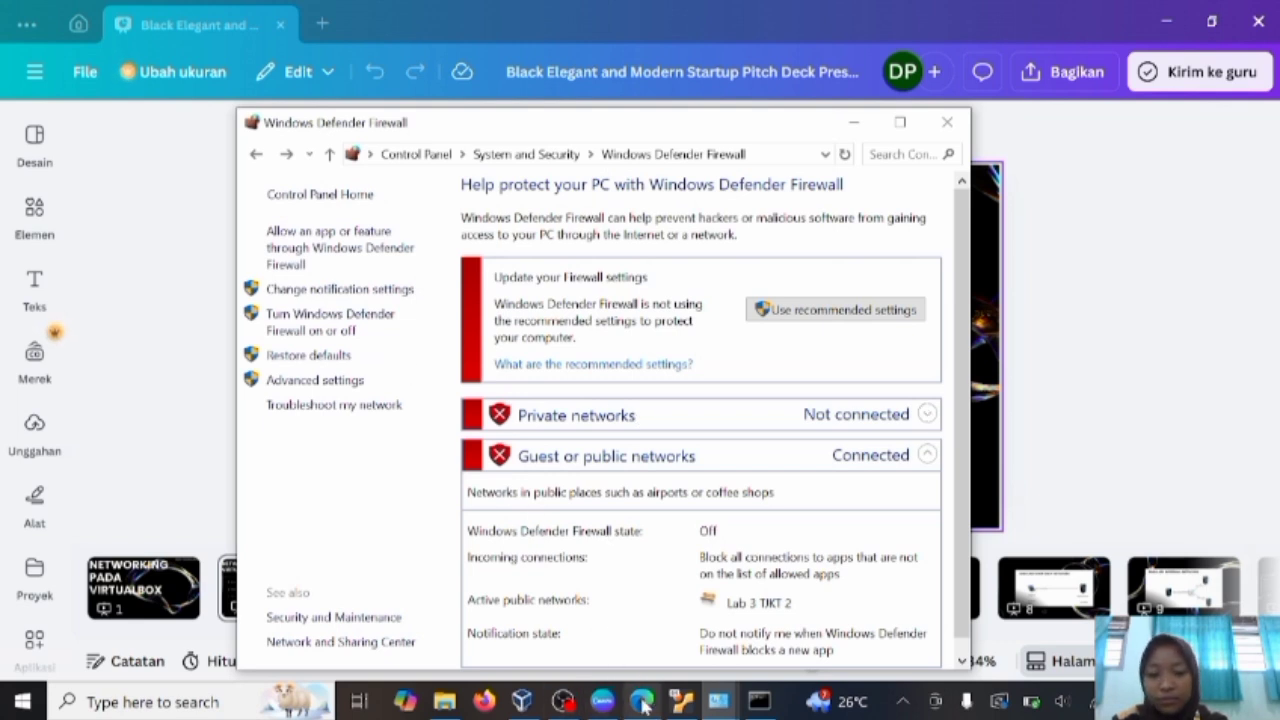
# Run ping 192.168.56.1 in the Ubuntu Server VM console.
pyautogui.click(680, 702)
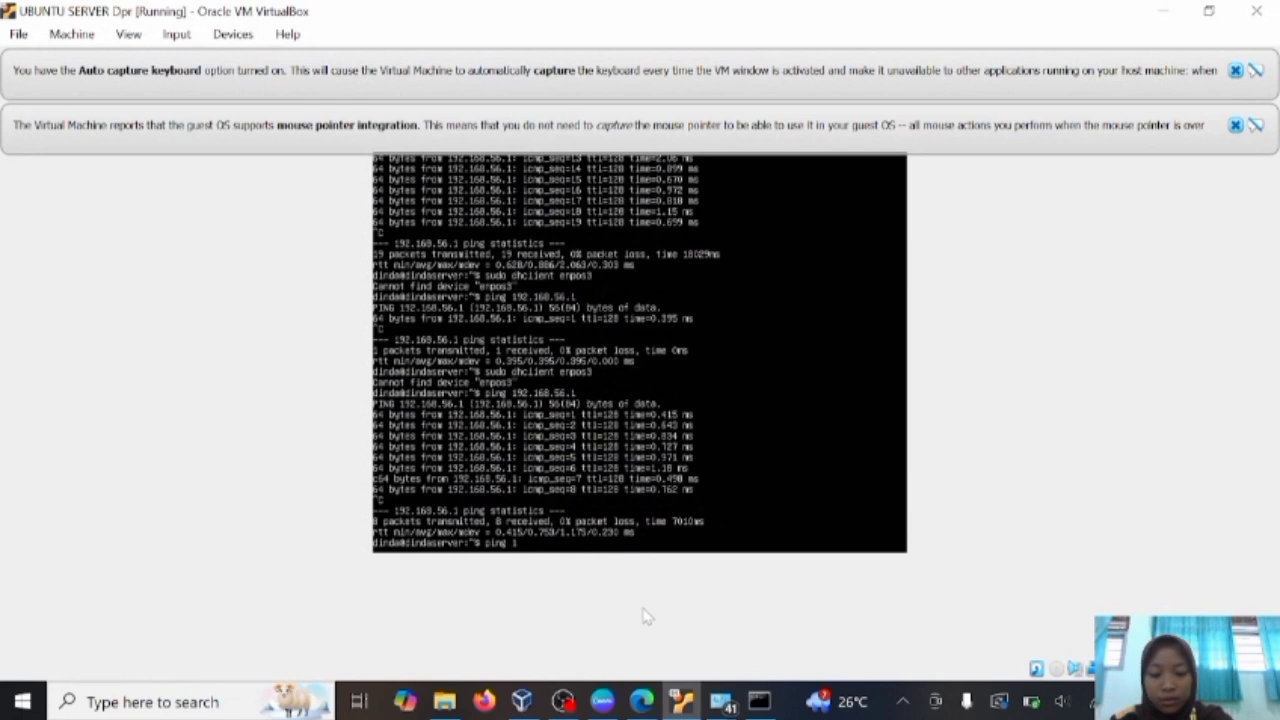
pyautogui.write('ping 192.168.56.1')
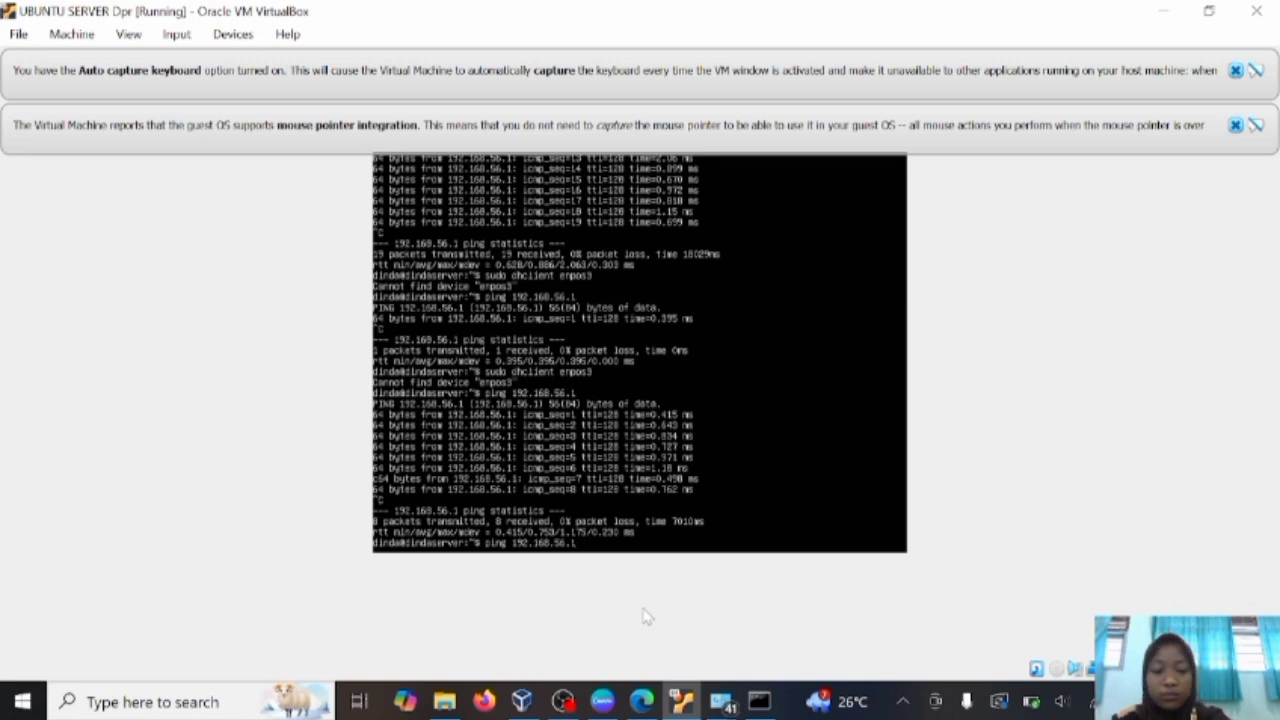
pyautogui.press('Return')
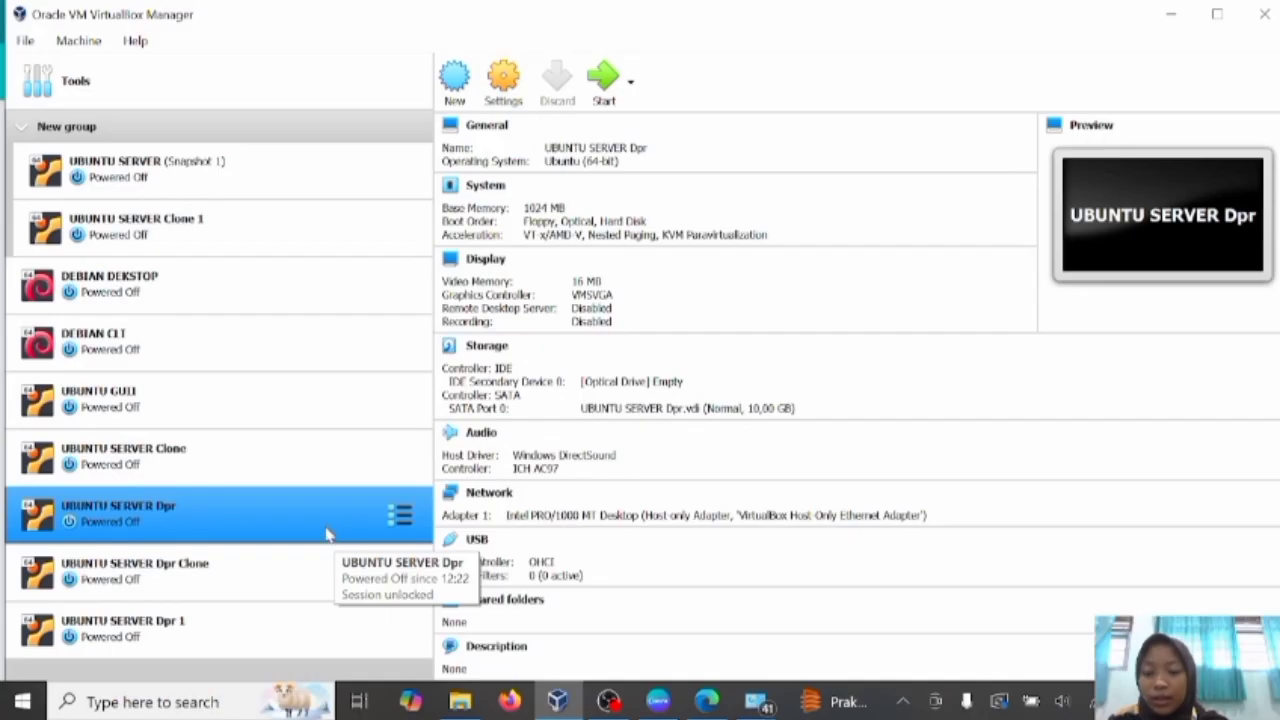
# Set UBUNTU SERVER Dpr's Adapter 1 to Internal Network named 'internal 1' and save.
pyautogui.rightClick(329, 529)
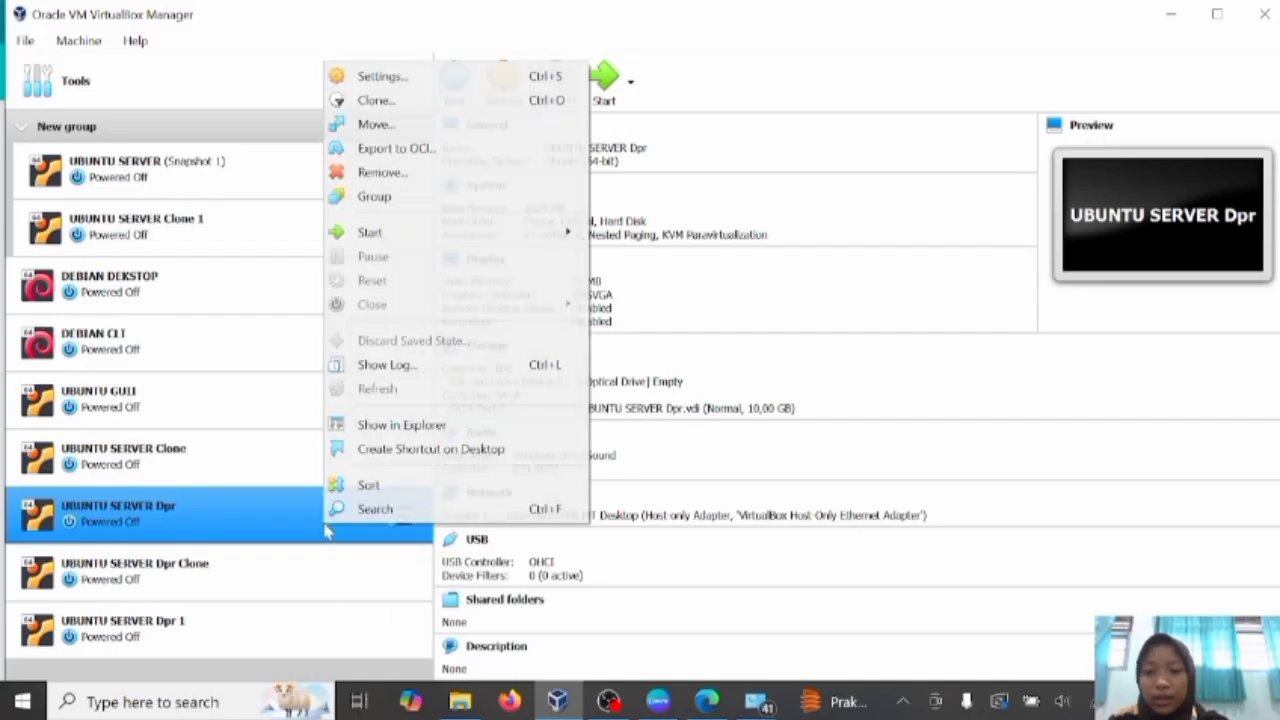
pyautogui.click(399, 84)
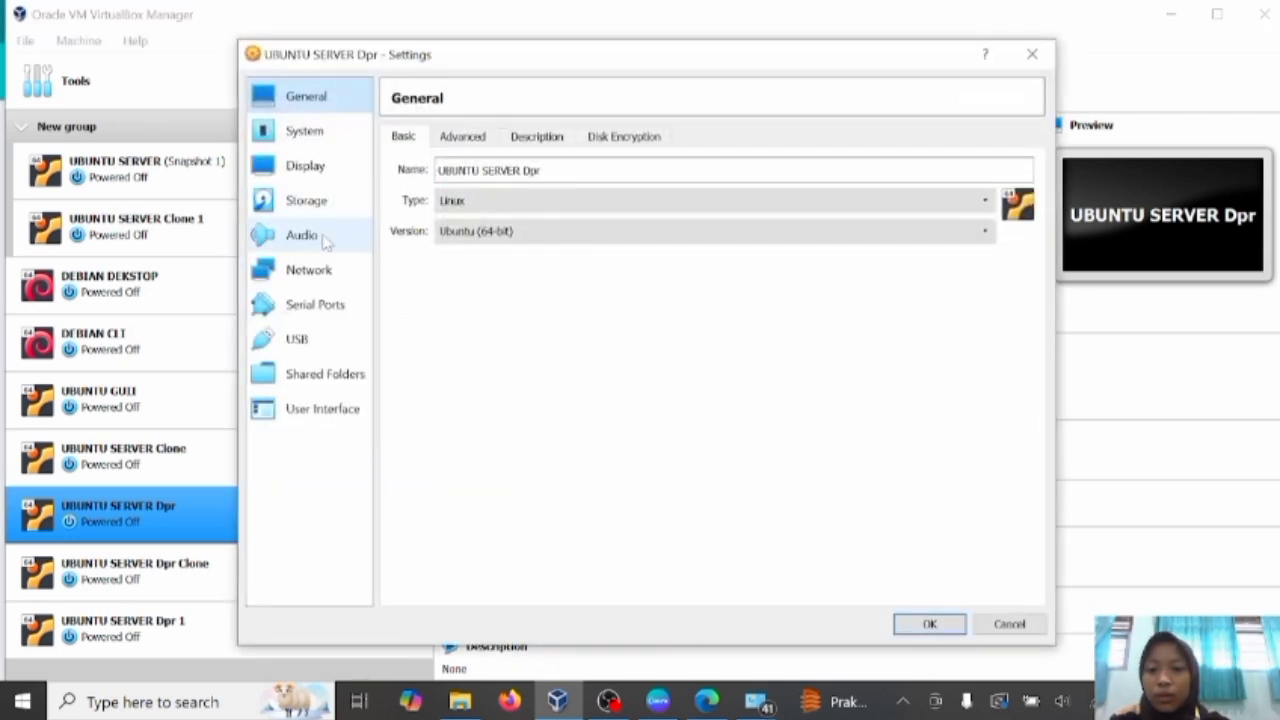
pyautogui.click(308, 270)
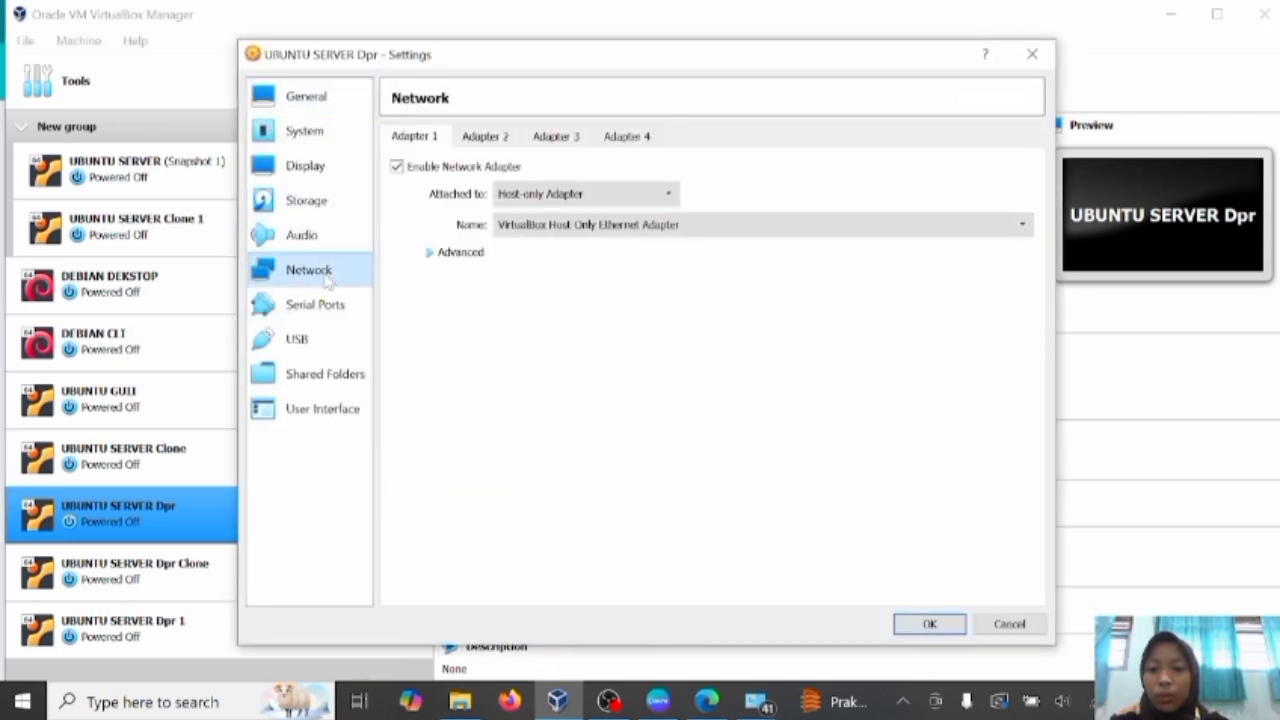
pyautogui.click(669, 193)
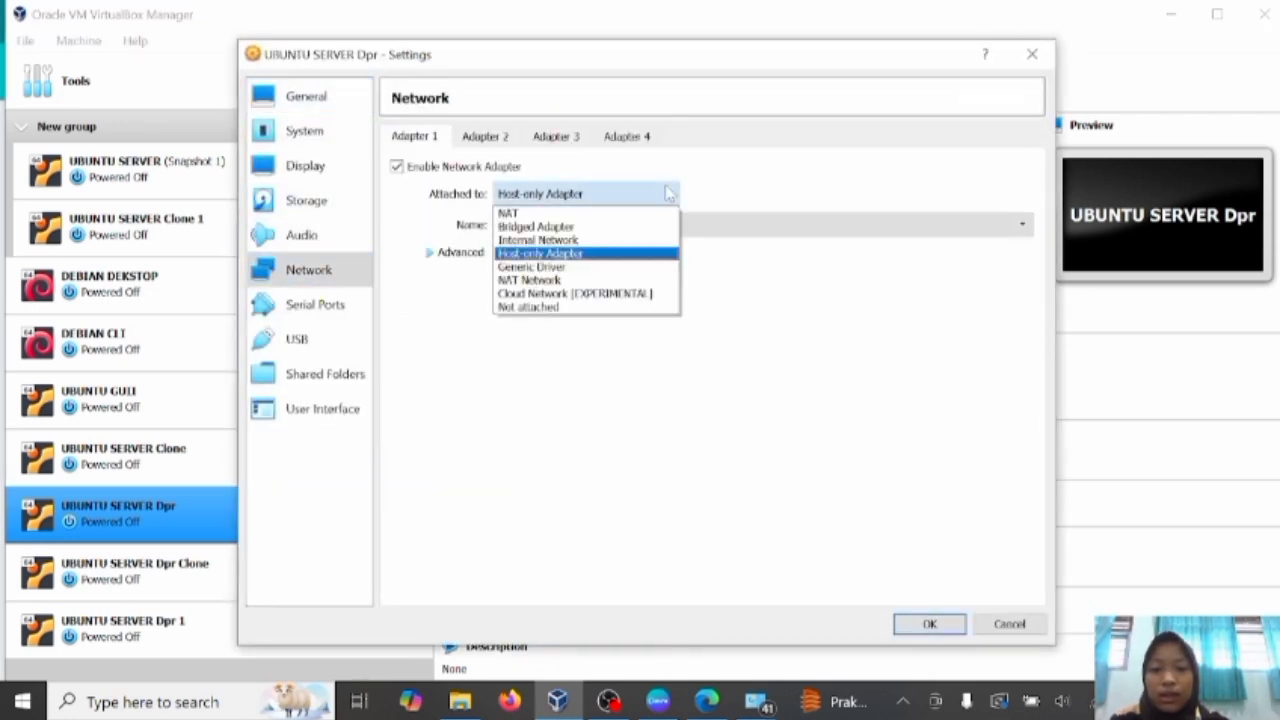
pyautogui.click(604, 242)
pyautogui.click(697, 220)
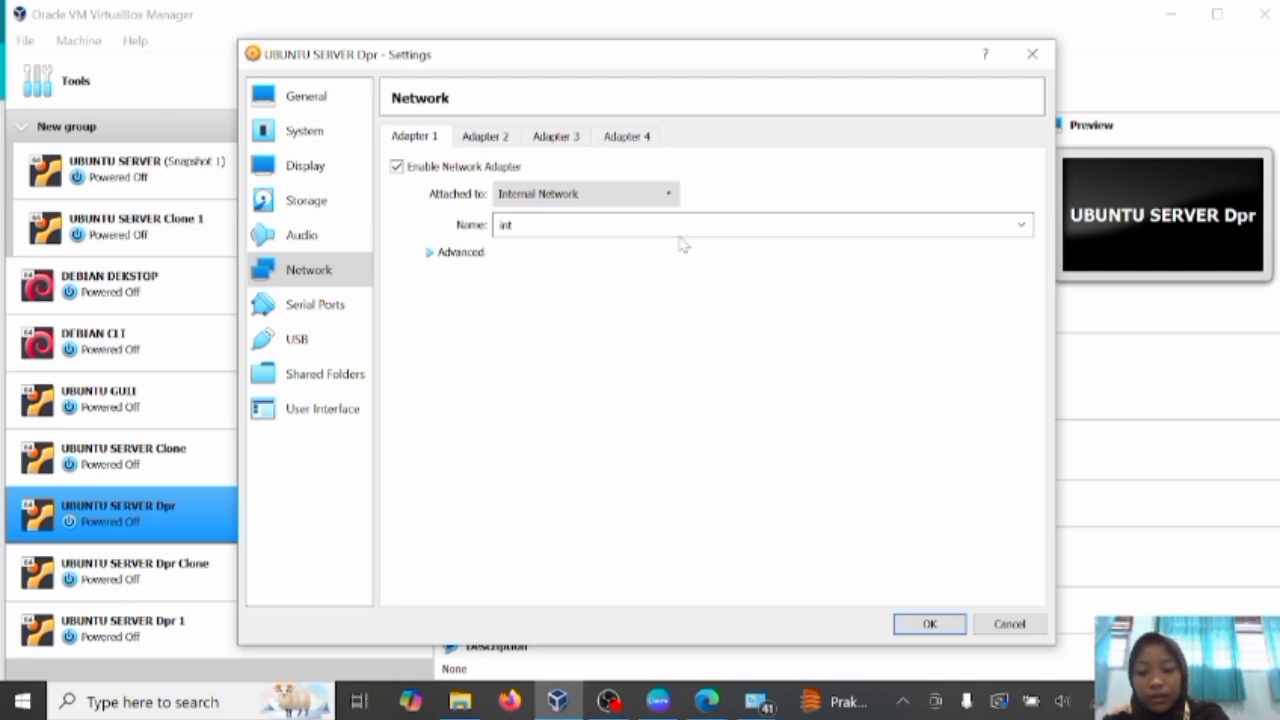
pyautogui.write('al 1')
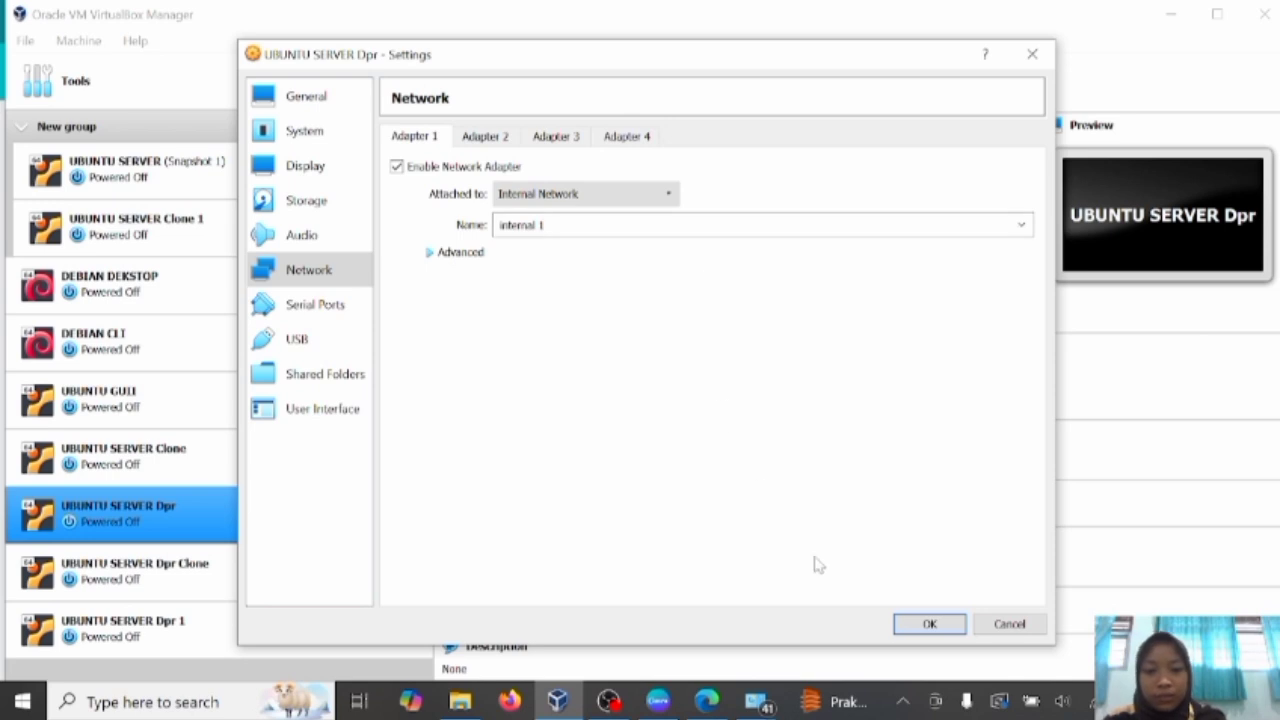
pyautogui.click(928, 623)
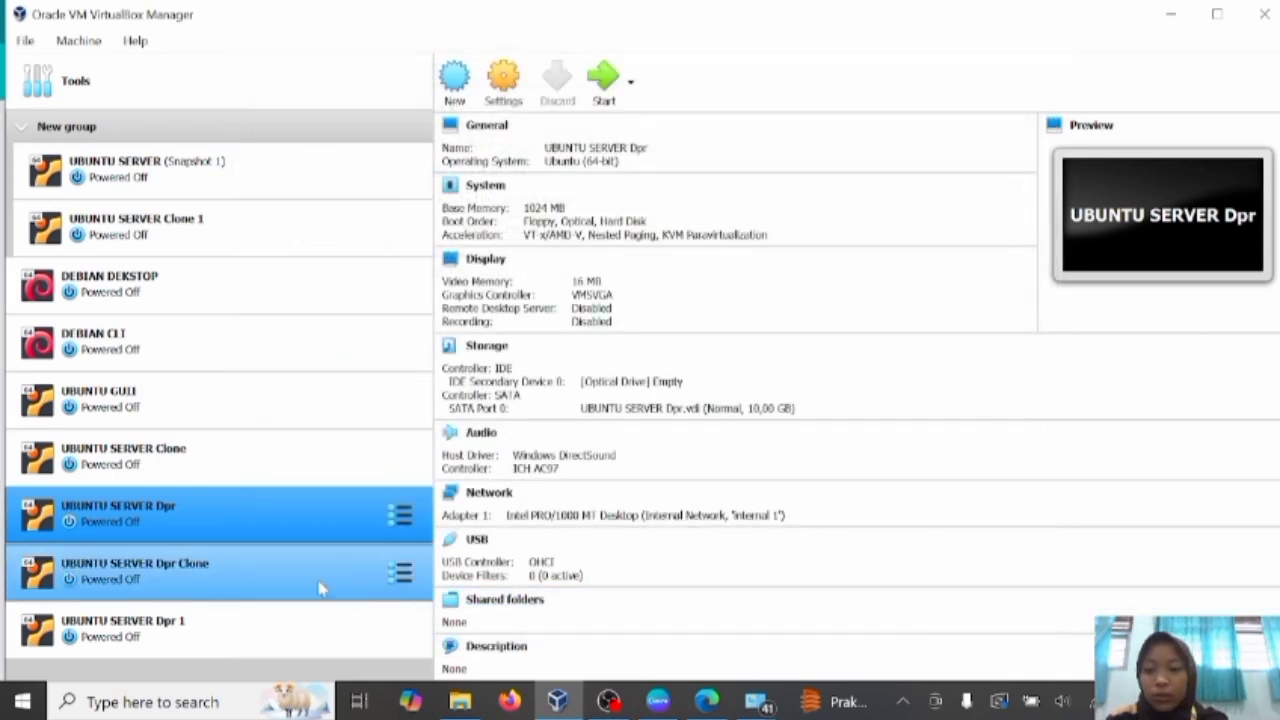
pyautogui.click(320, 586)
# Set UBUNTU SERVER Dpr Clone's Adapter 1 to Internal Network 'internal 1' and save.
pyautogui.rightClick(320, 586)
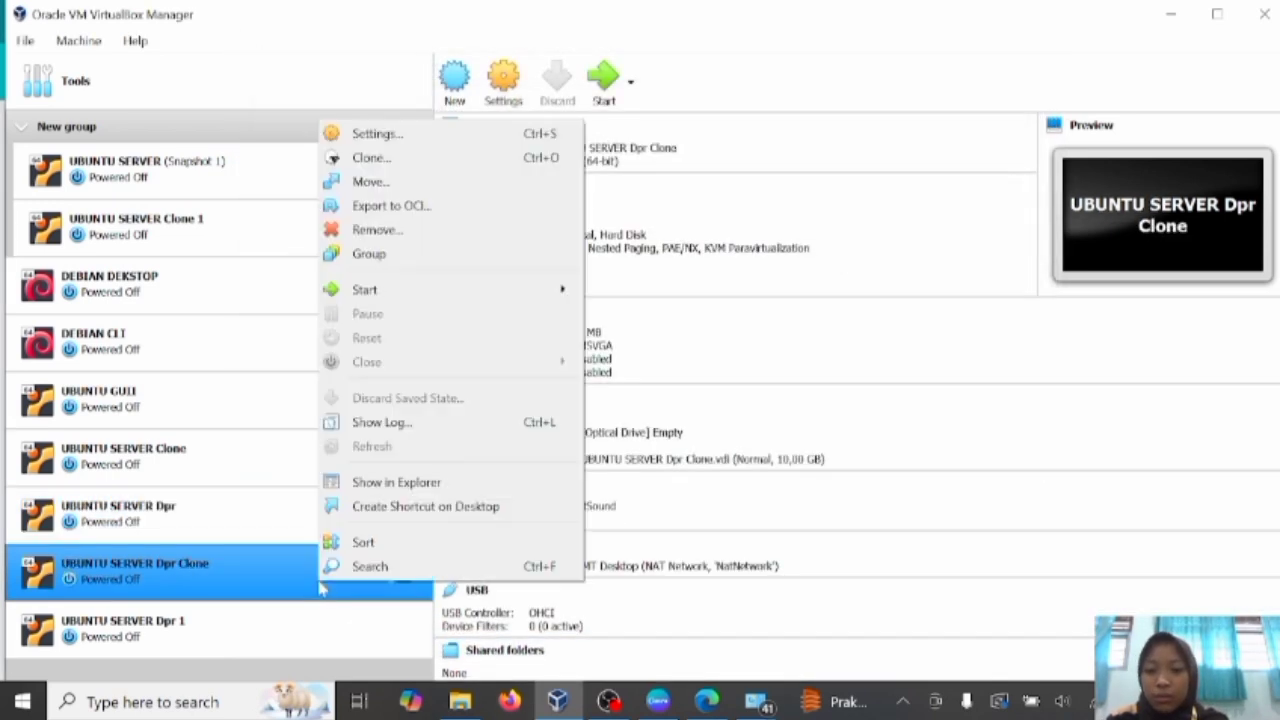
pyautogui.click(369, 142)
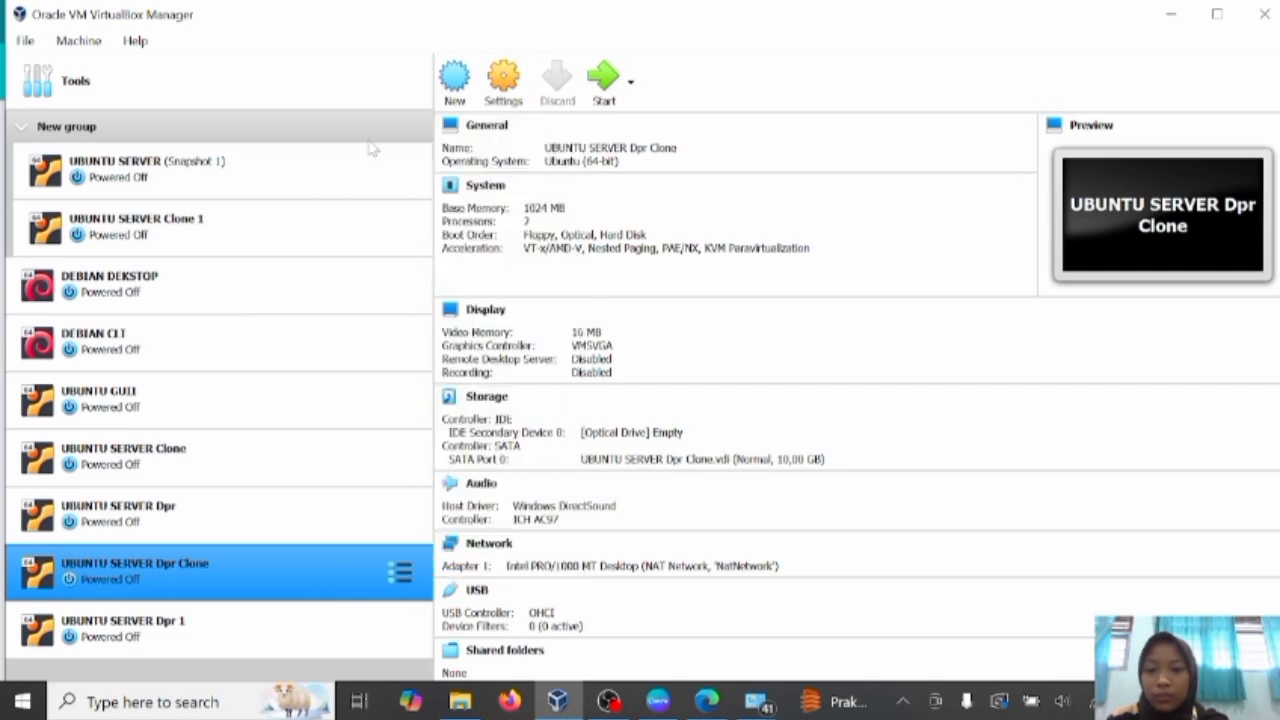
pyautogui.click(309, 270)
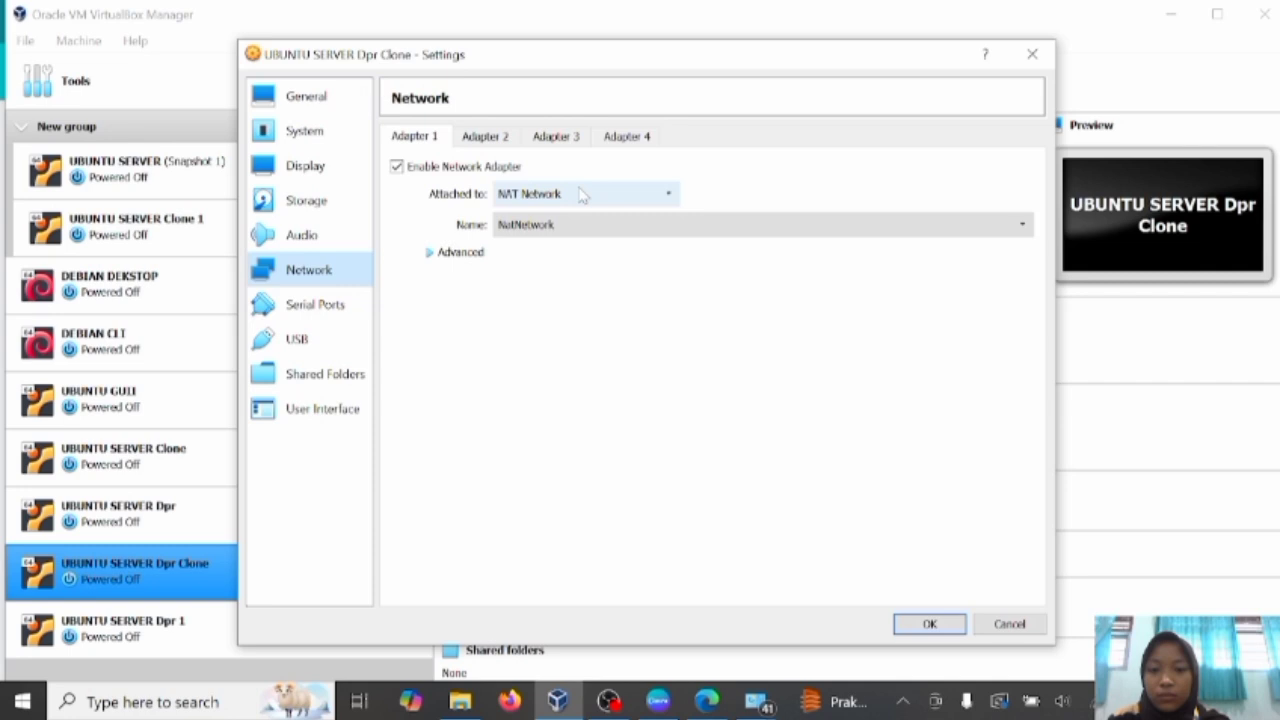
pyautogui.click(670, 196)
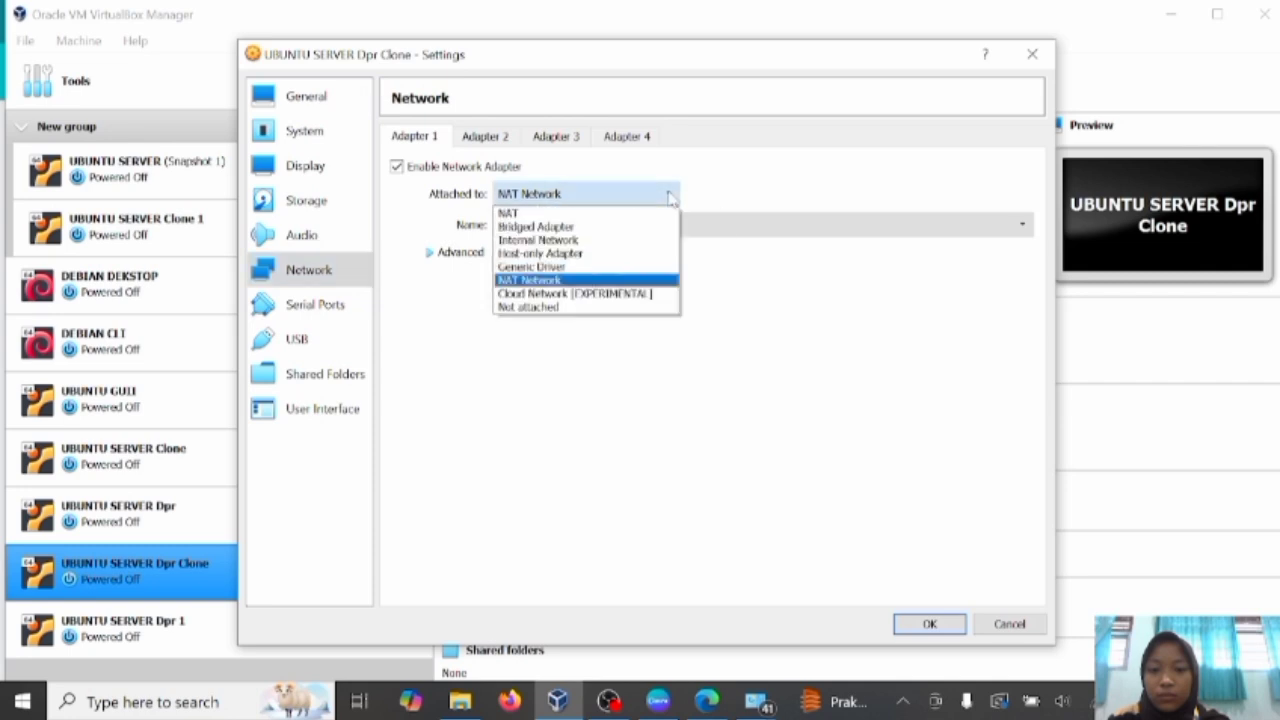
pyautogui.click(600, 241)
pyautogui.press('BackSpace')
pyautogui.press('BackSpace')
pyautogui.write('ernal 1')
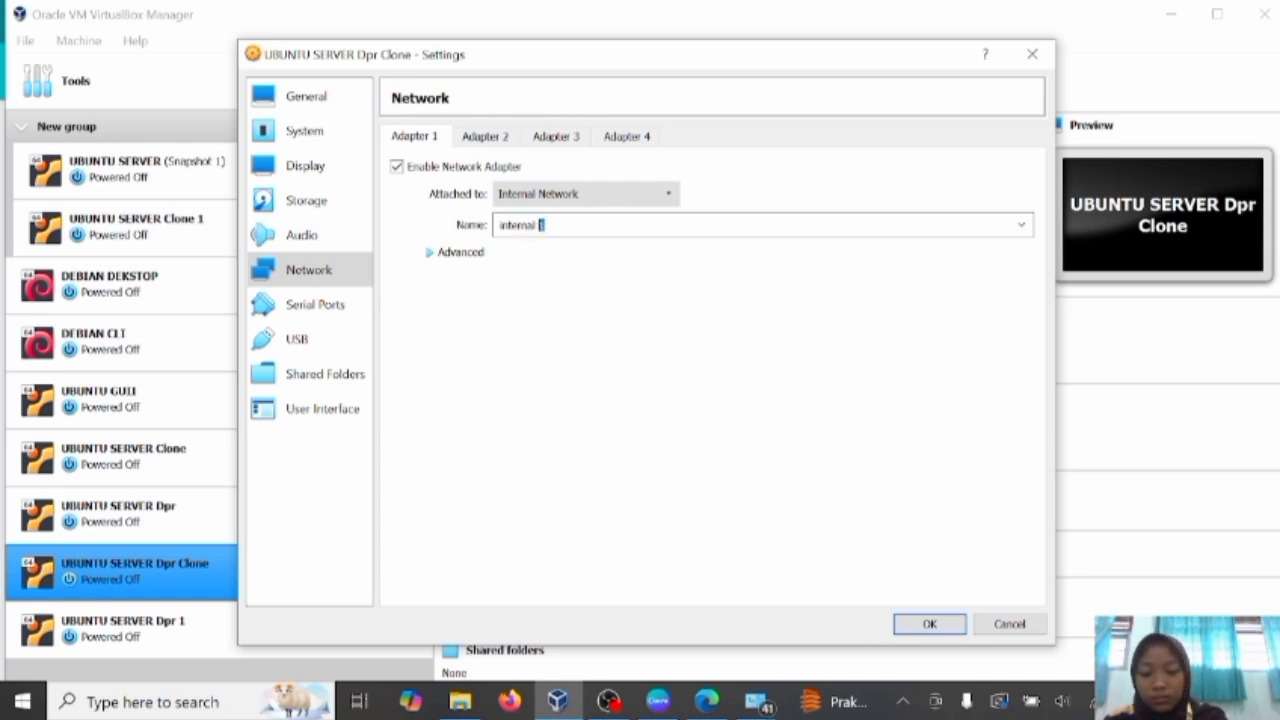
pyautogui.click(928, 625)
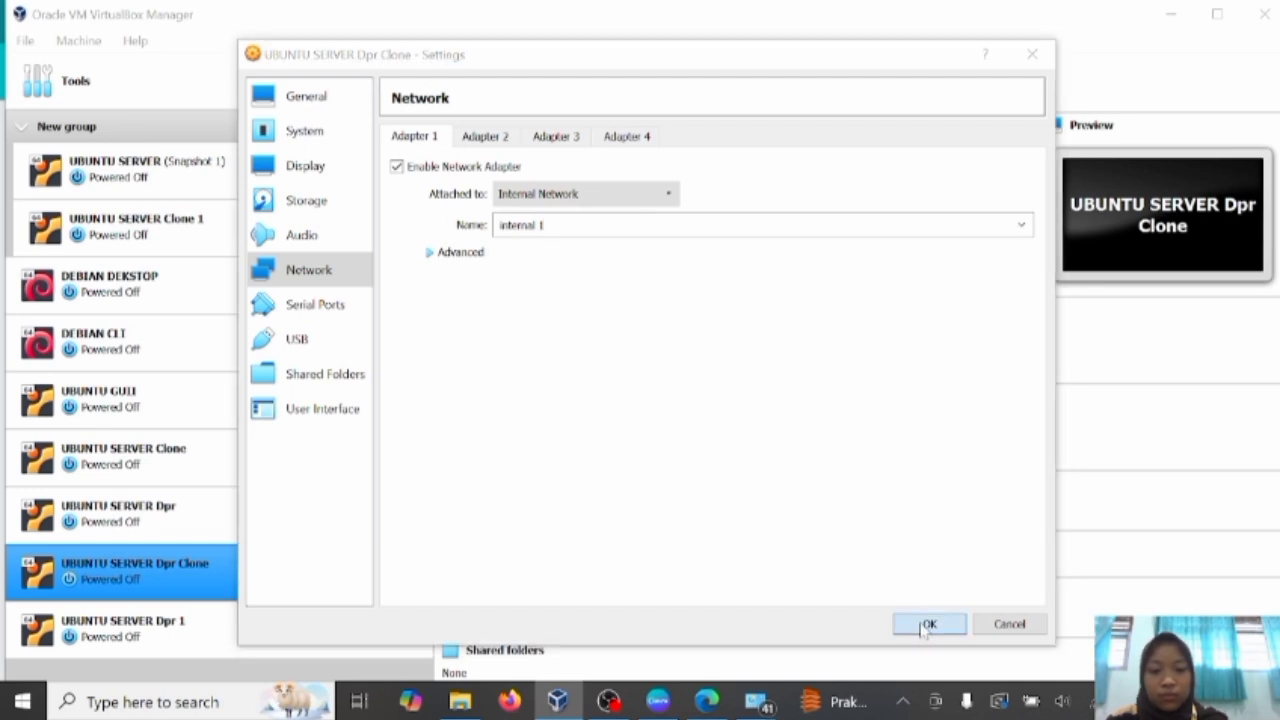
pyautogui.click(302, 522)
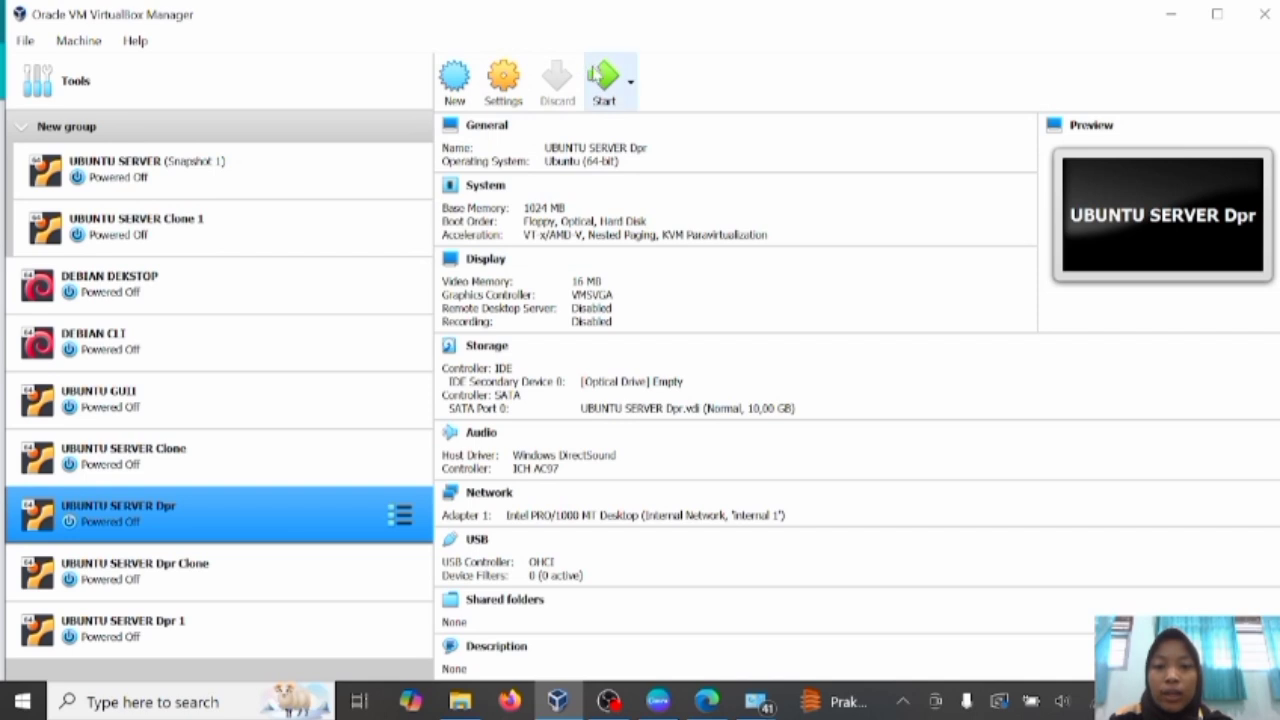
pyautogui.click(604, 78)
pyautogui.click(322, 560)
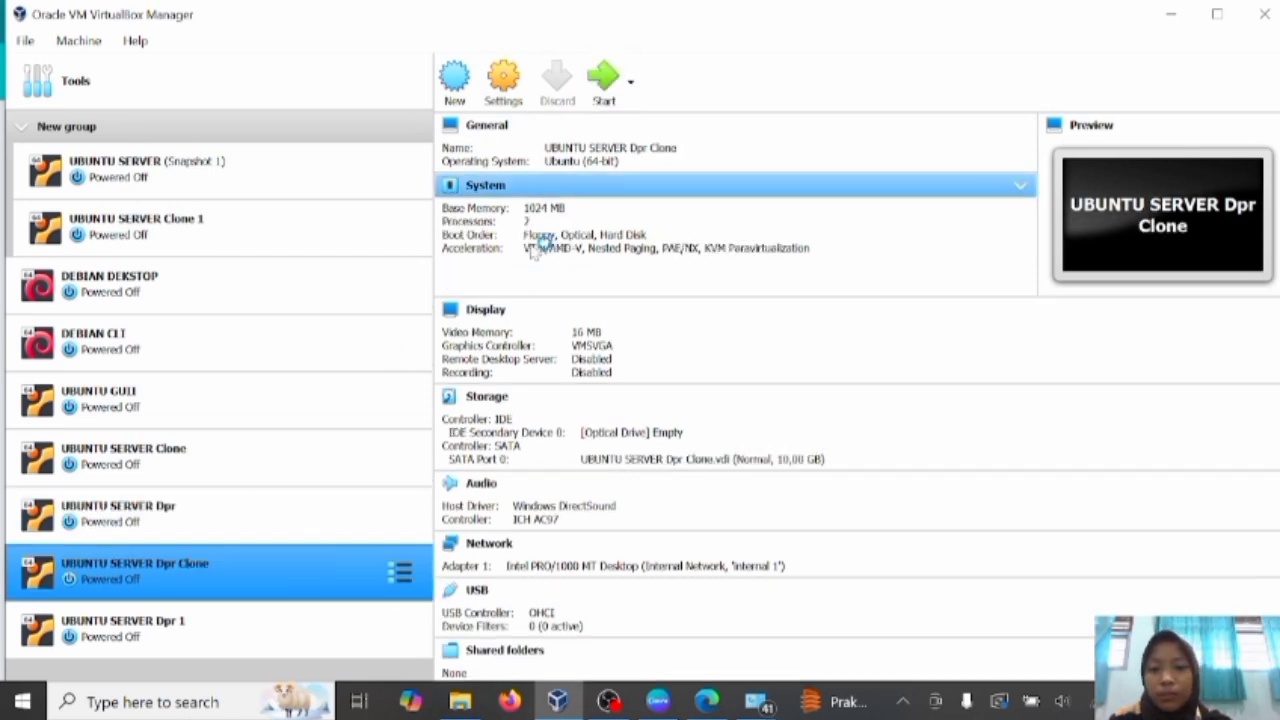
pyautogui.click(604, 82)
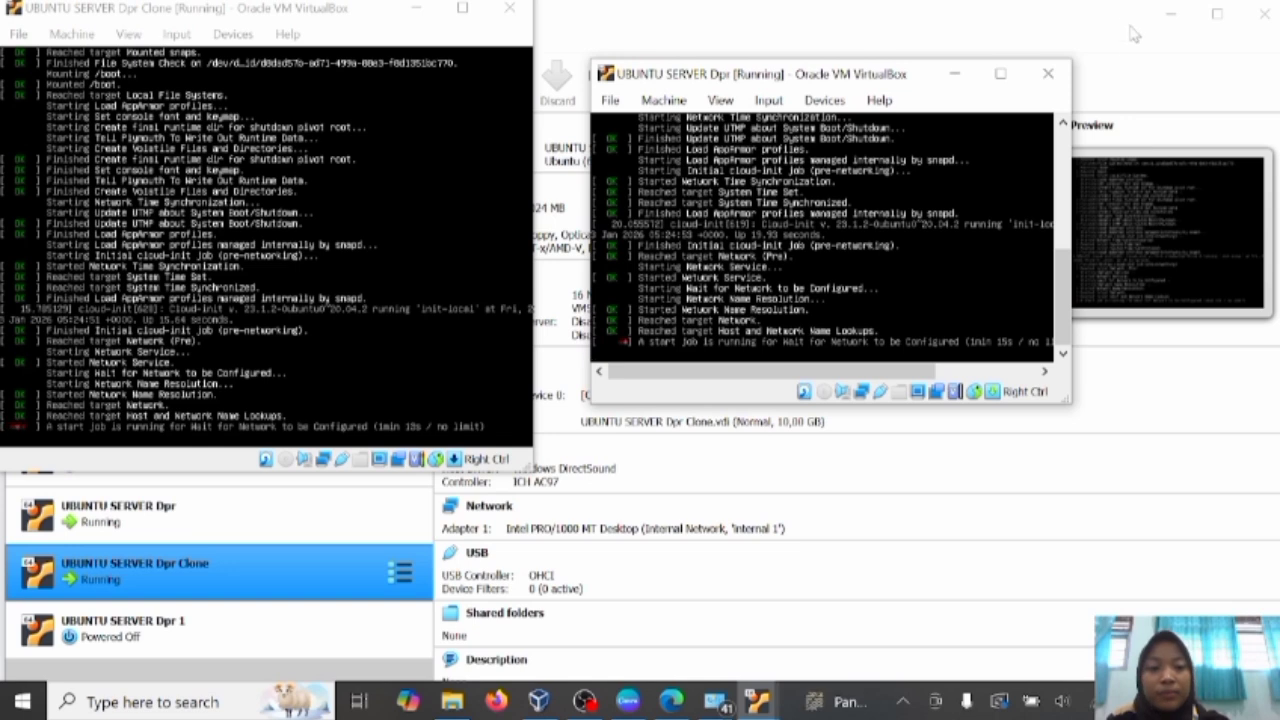
pyautogui.click(1048, 73)
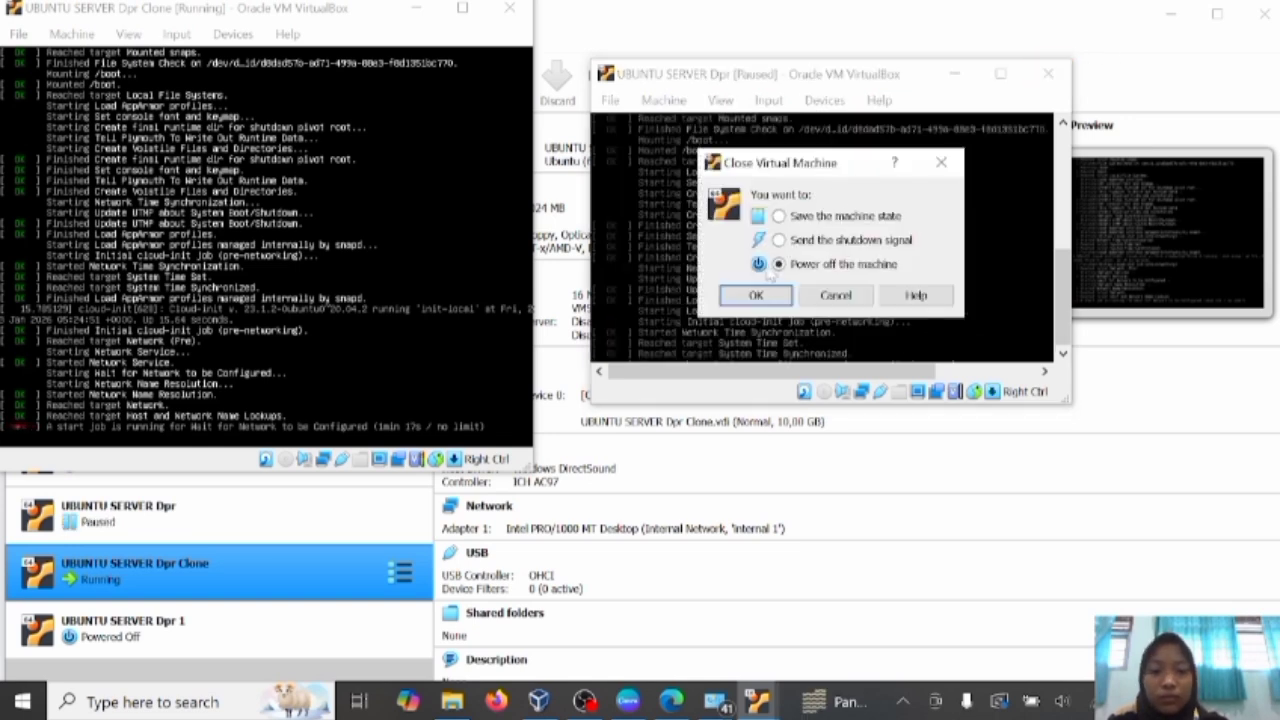
pyautogui.click(766, 293)
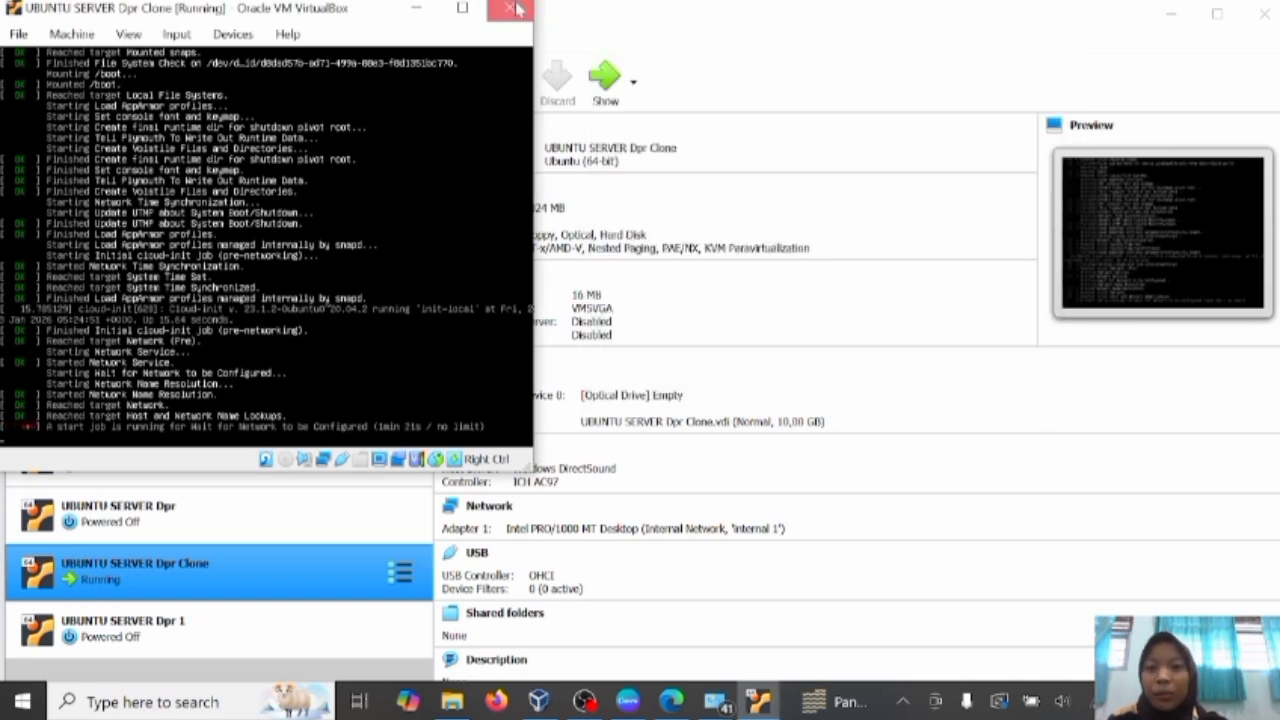
pyautogui.click(514, 9)
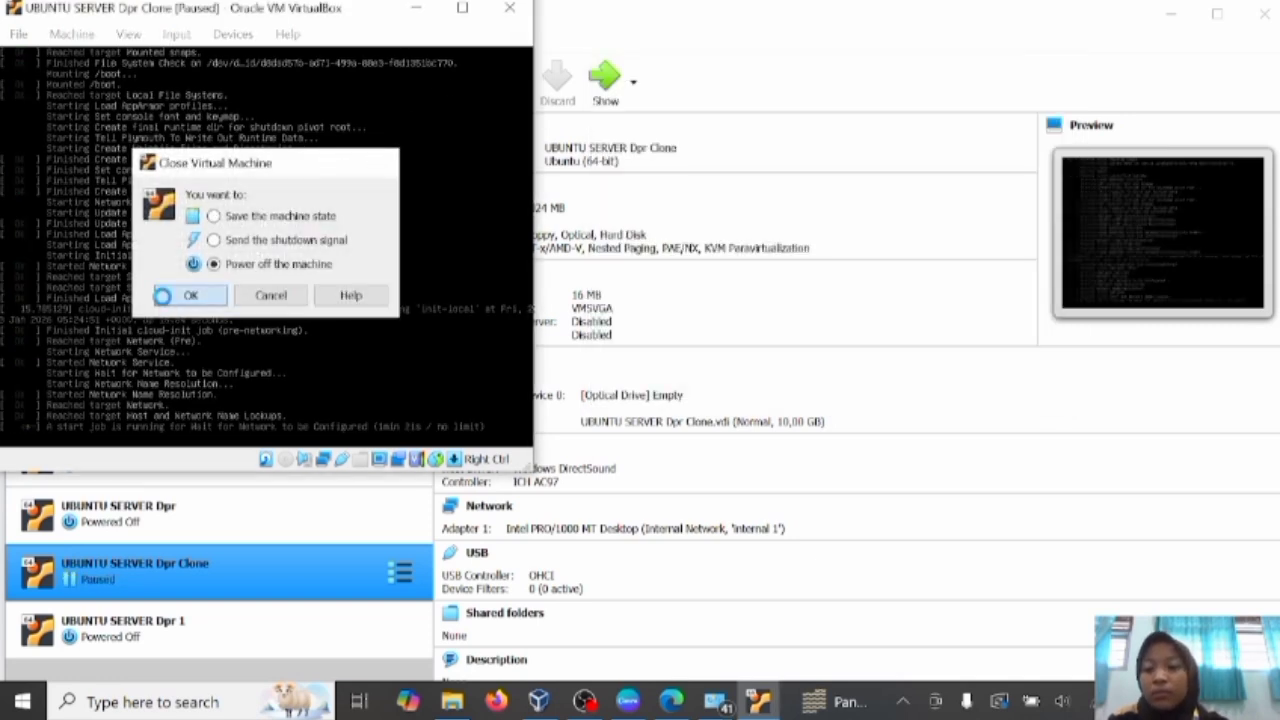
pyautogui.click(162, 296)
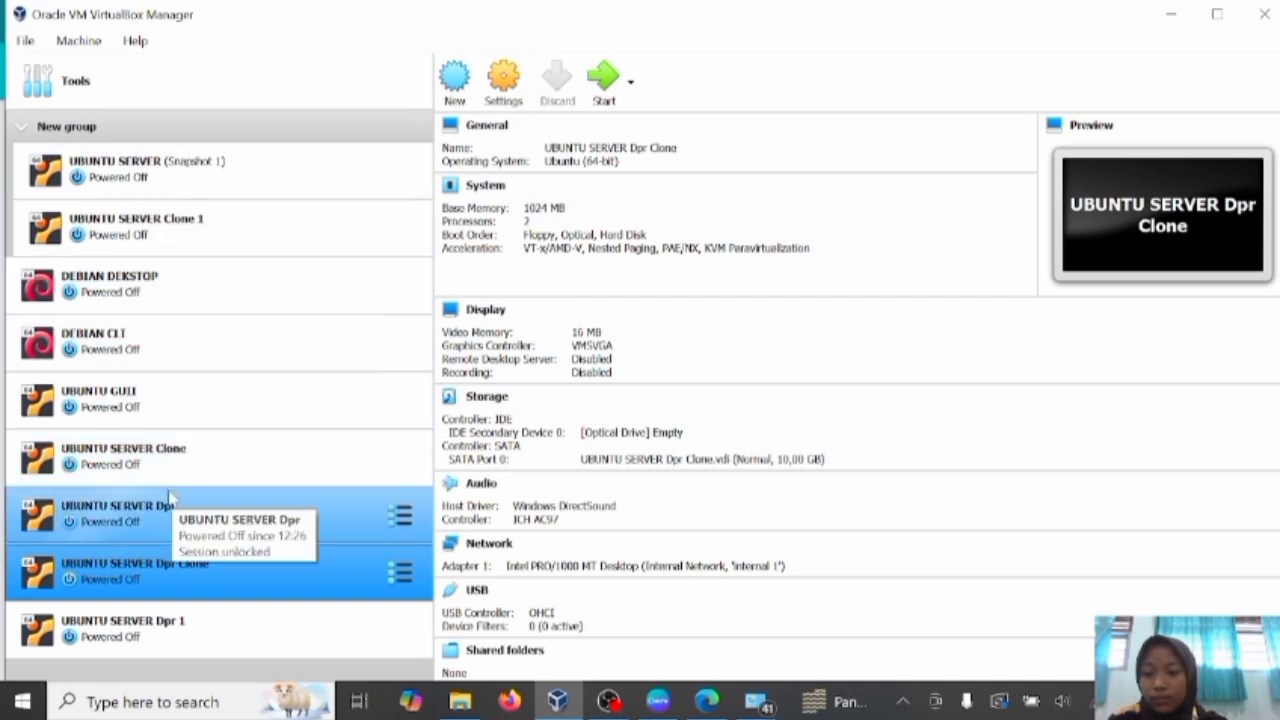
# Change UBUNTU SERVER Dpr's Adapter 1 to Bridged Adapter and save.
pyautogui.click(170, 498)
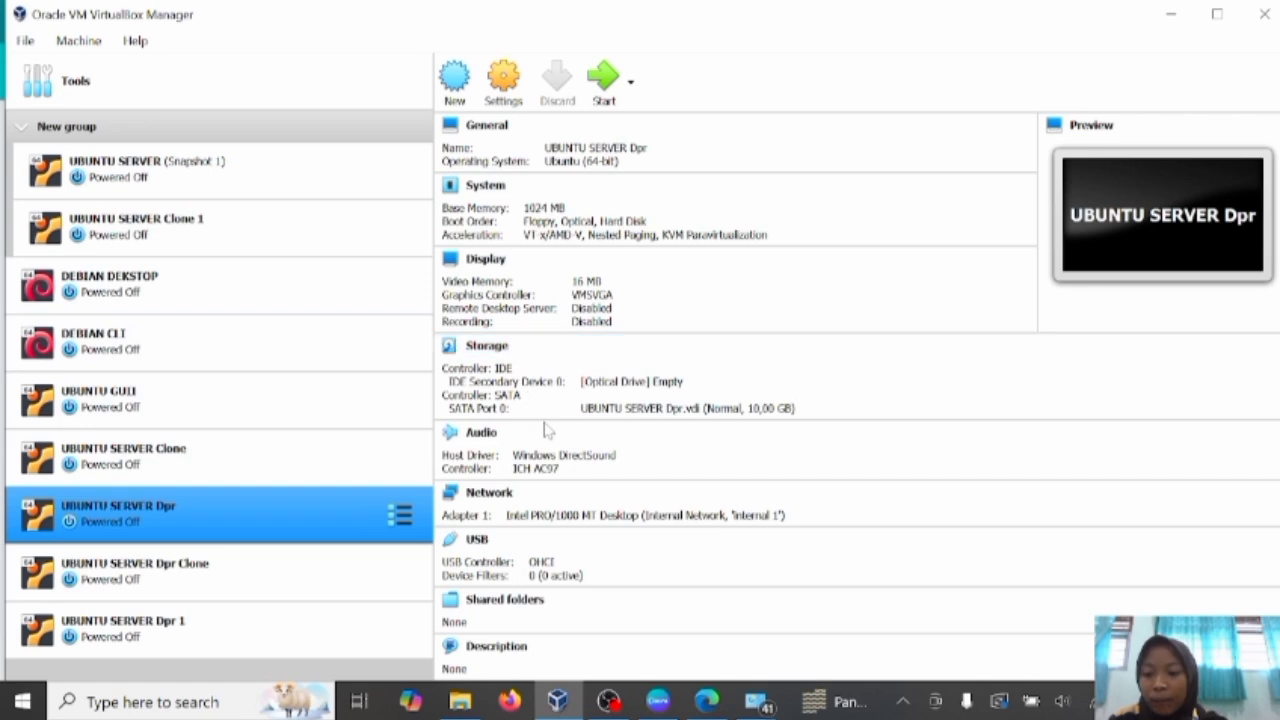
pyautogui.rightClick(278, 525)
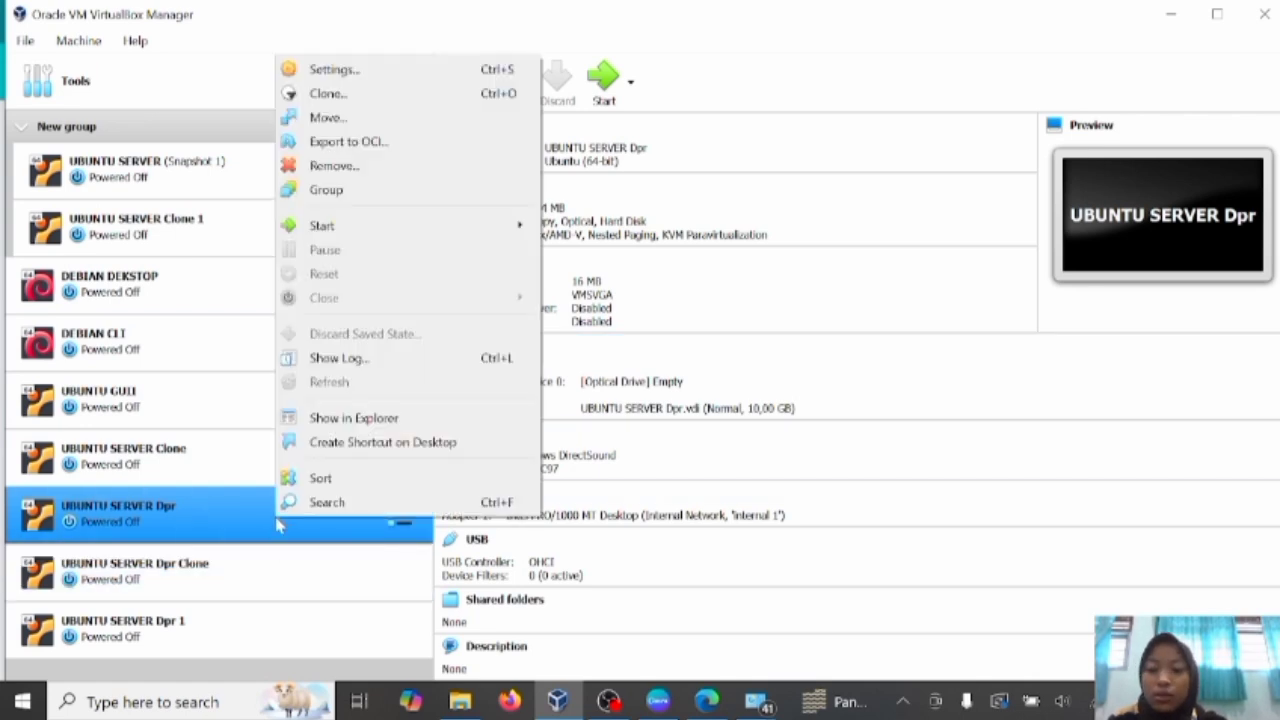
pyautogui.click(355, 72)
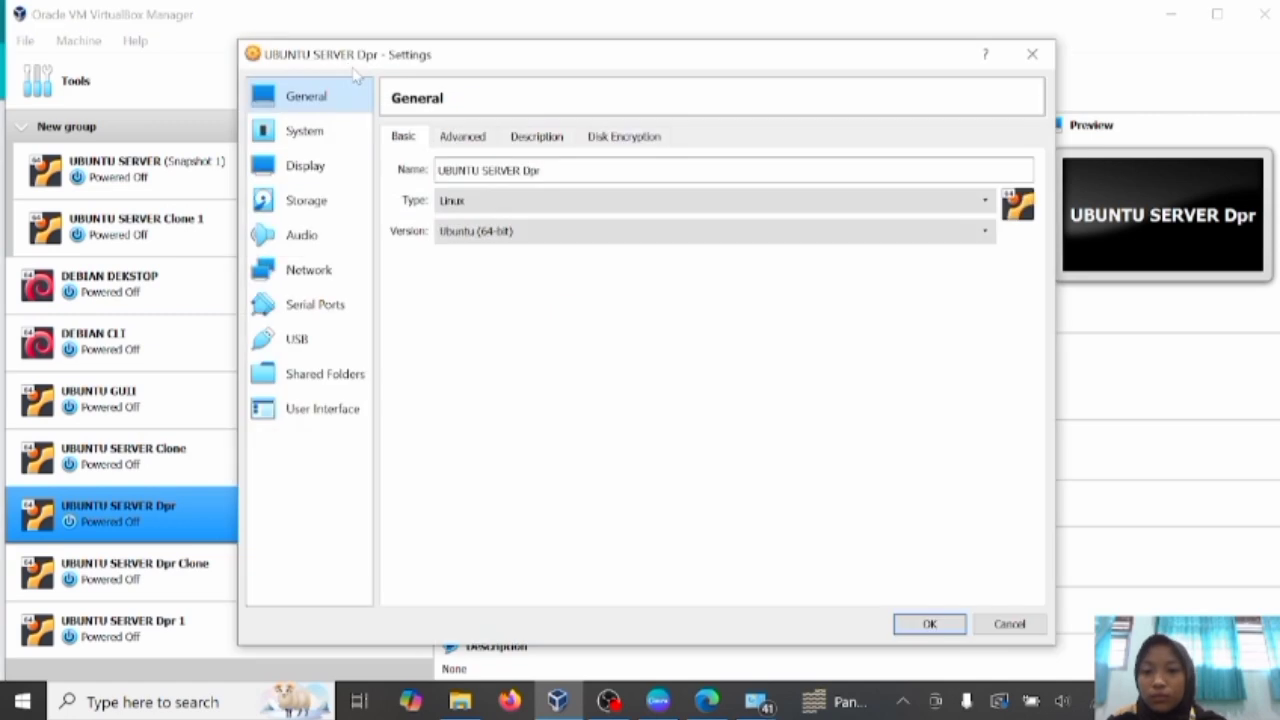
pyautogui.click(322, 285)
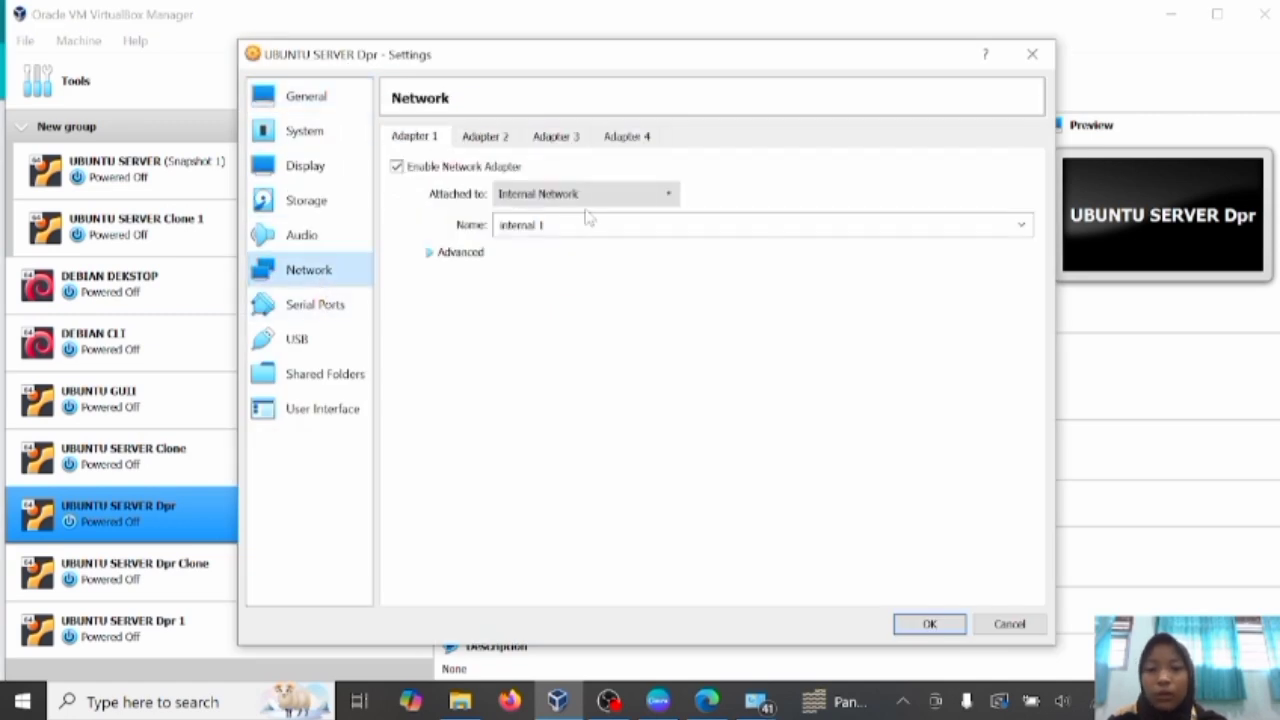
pyautogui.click(658, 194)
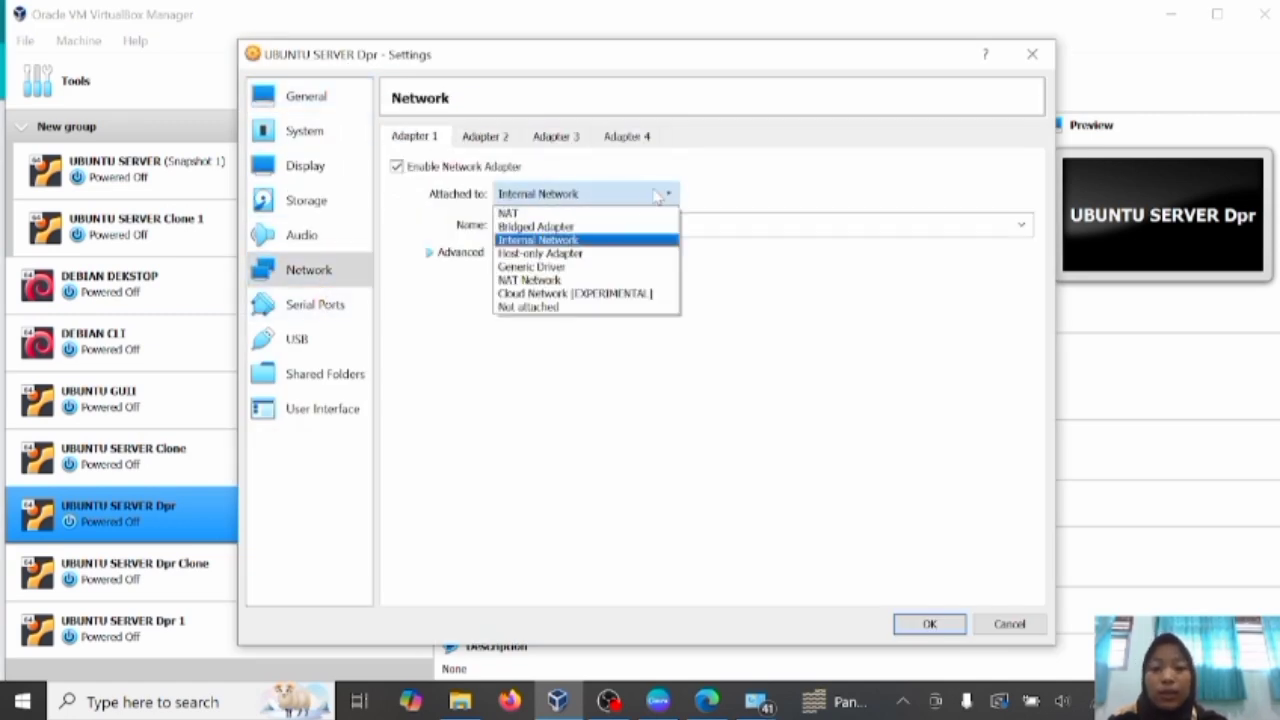
pyautogui.click(617, 230)
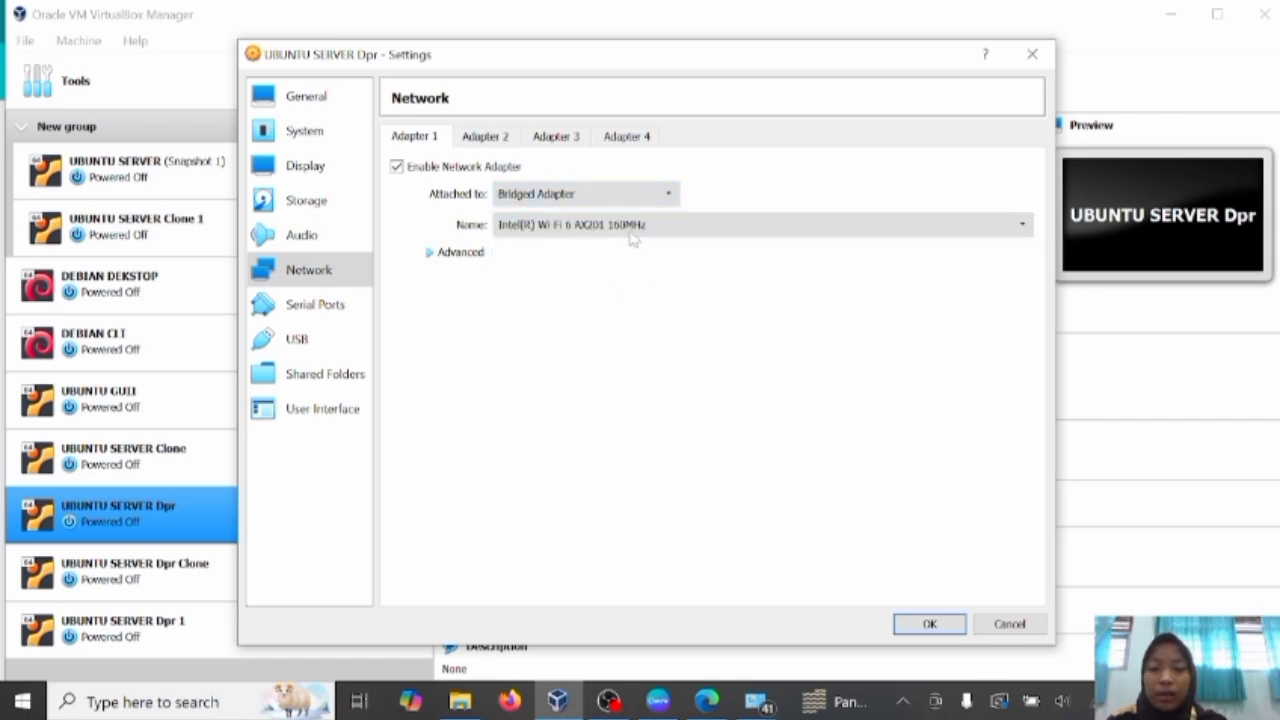
pyautogui.click(930, 624)
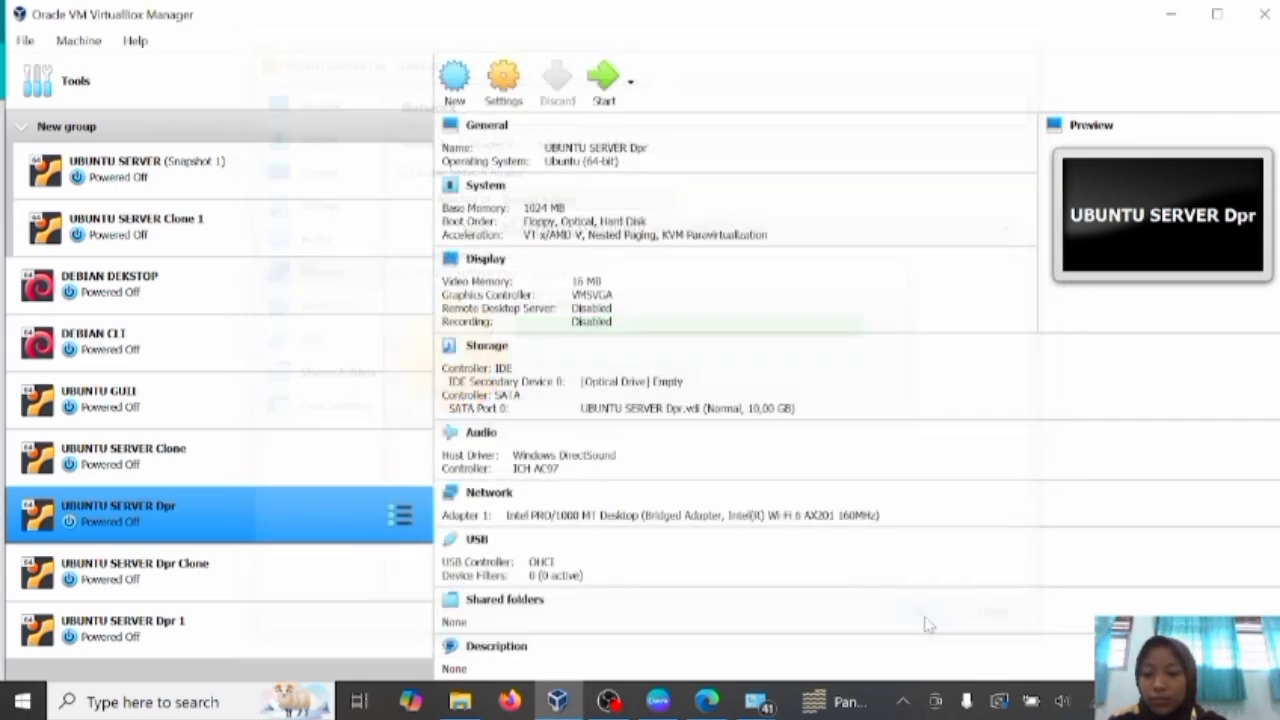
# Change UBUNTU SERVER Dpr Clone's Adapter 1 to Bridged Adapter on Intel Wi-Fi 6 AX201 and save.
pyautogui.click(310, 591)
pyautogui.rightClick(310, 591)
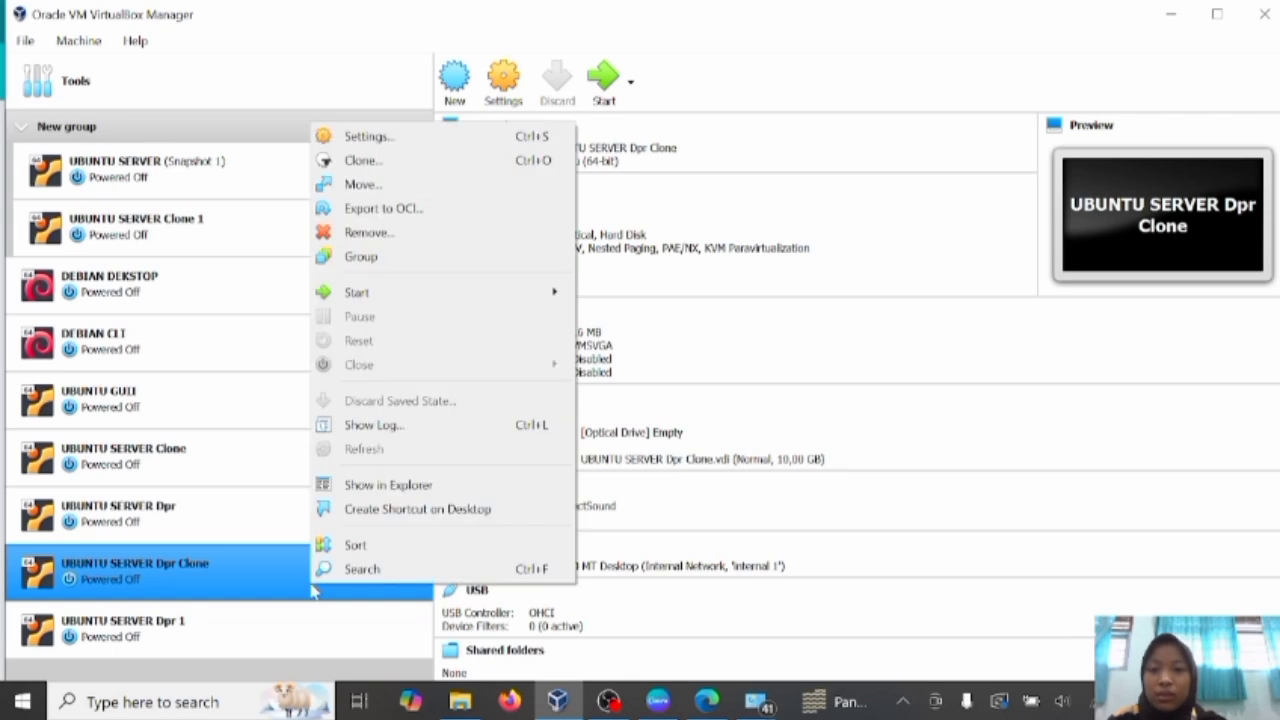
pyautogui.click(379, 145)
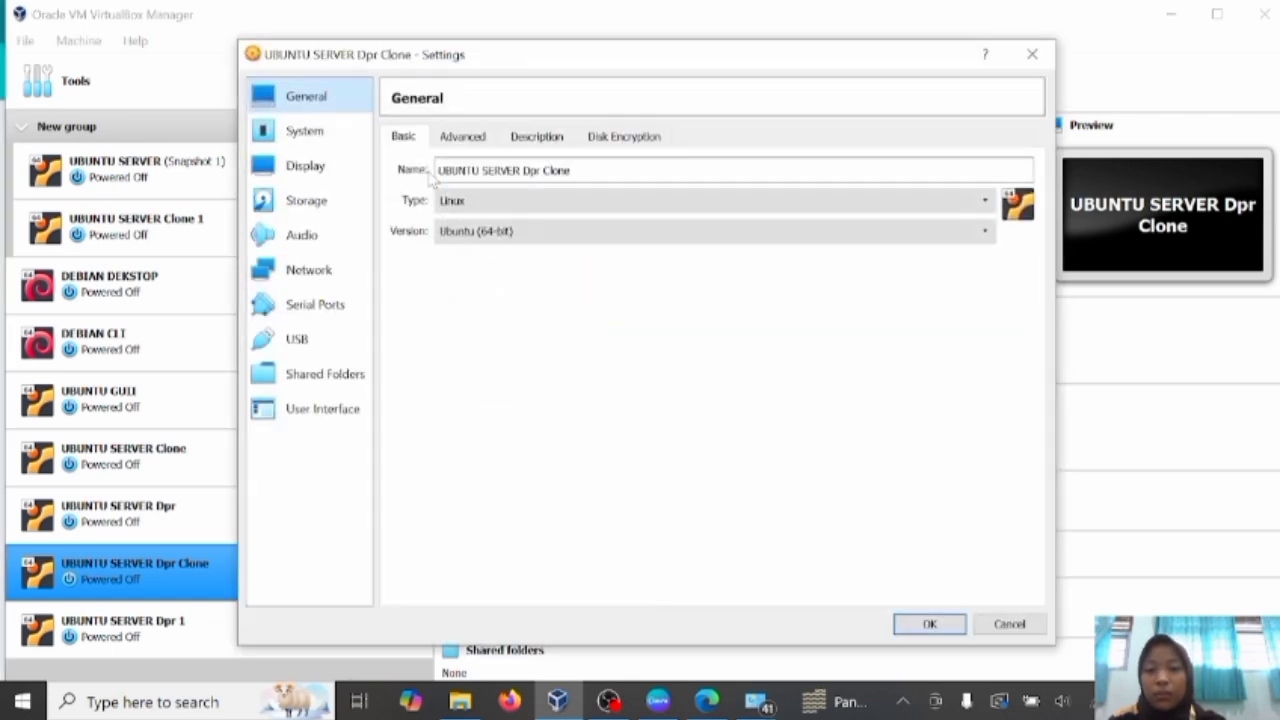
pyautogui.click(325, 272)
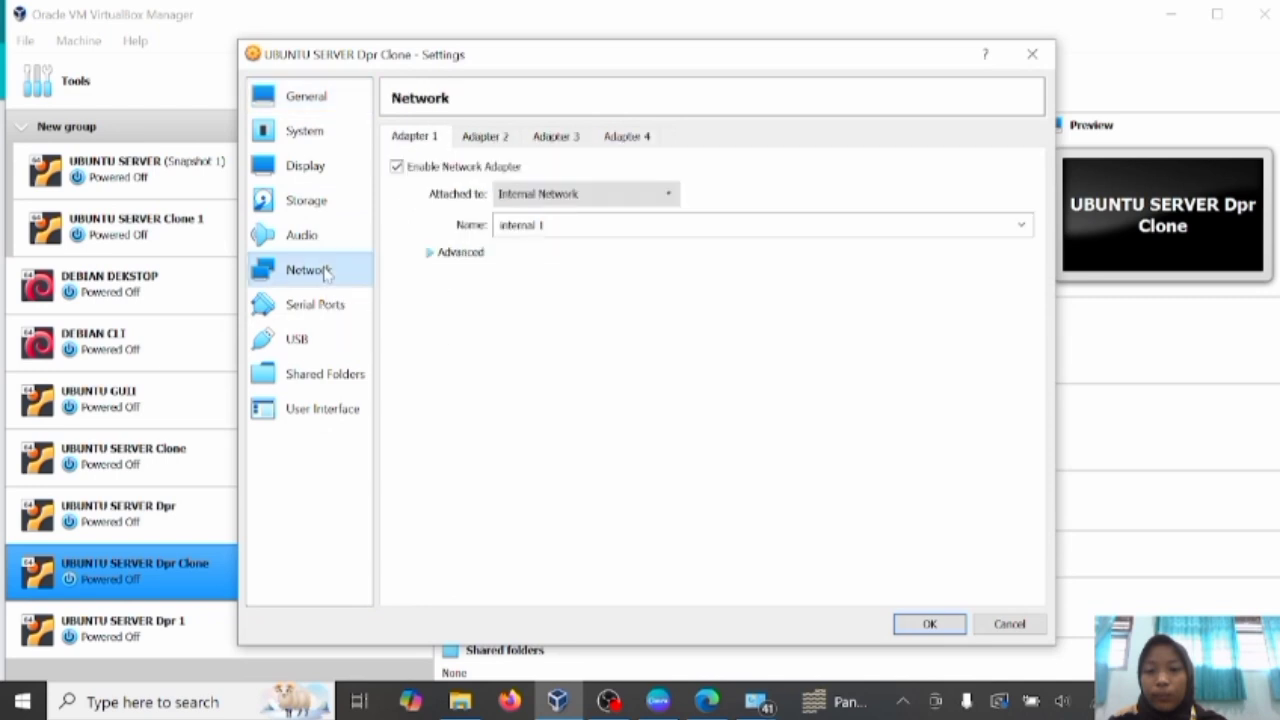
pyautogui.click(662, 194)
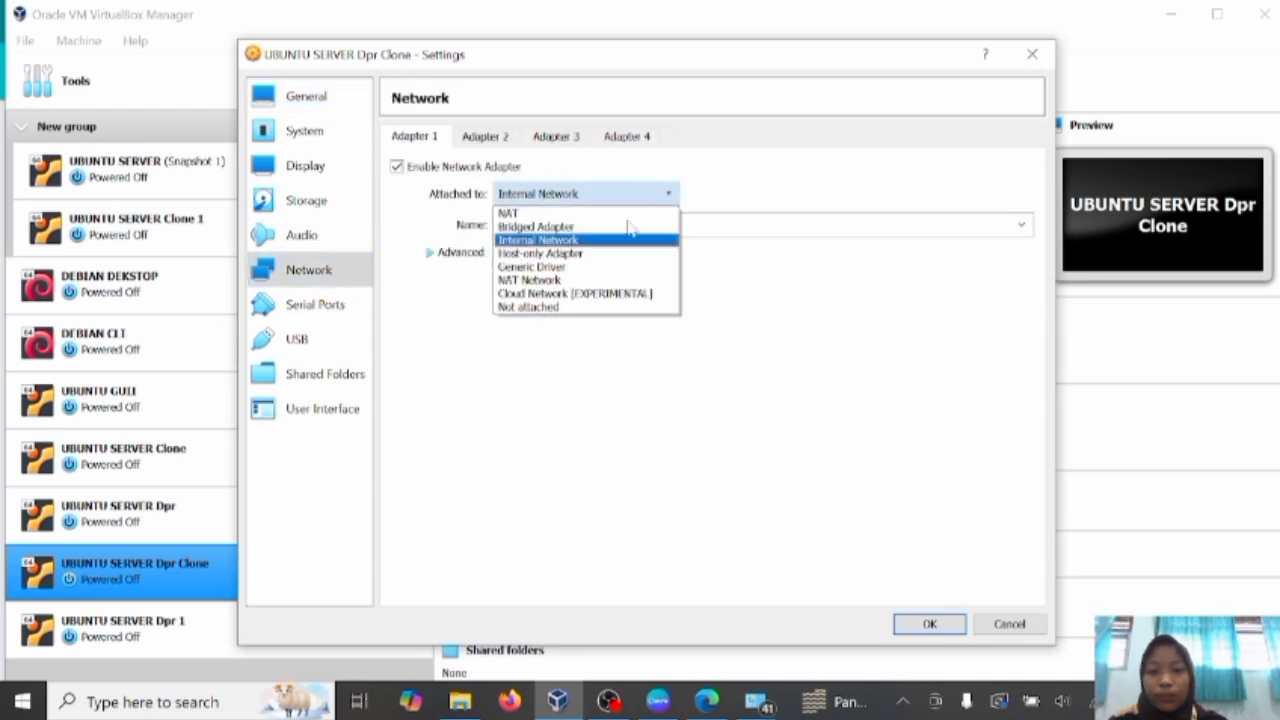
pyautogui.click(590, 228)
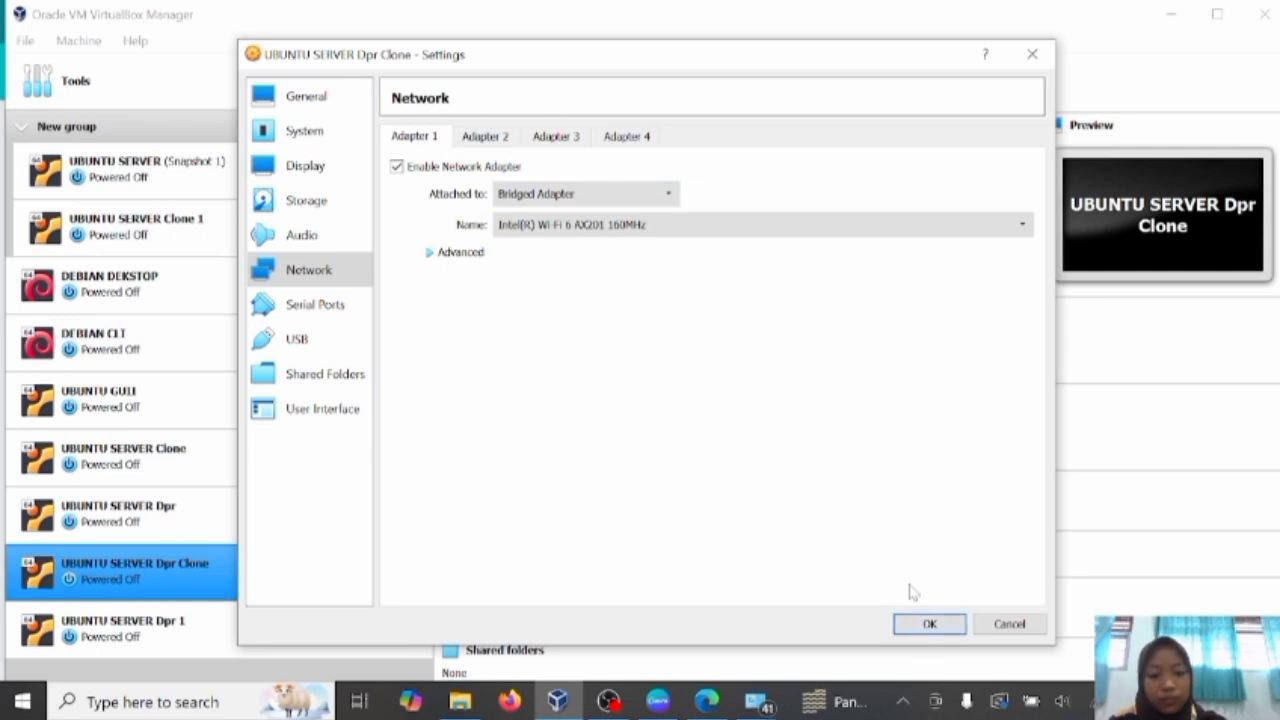
pyautogui.click(925, 624)
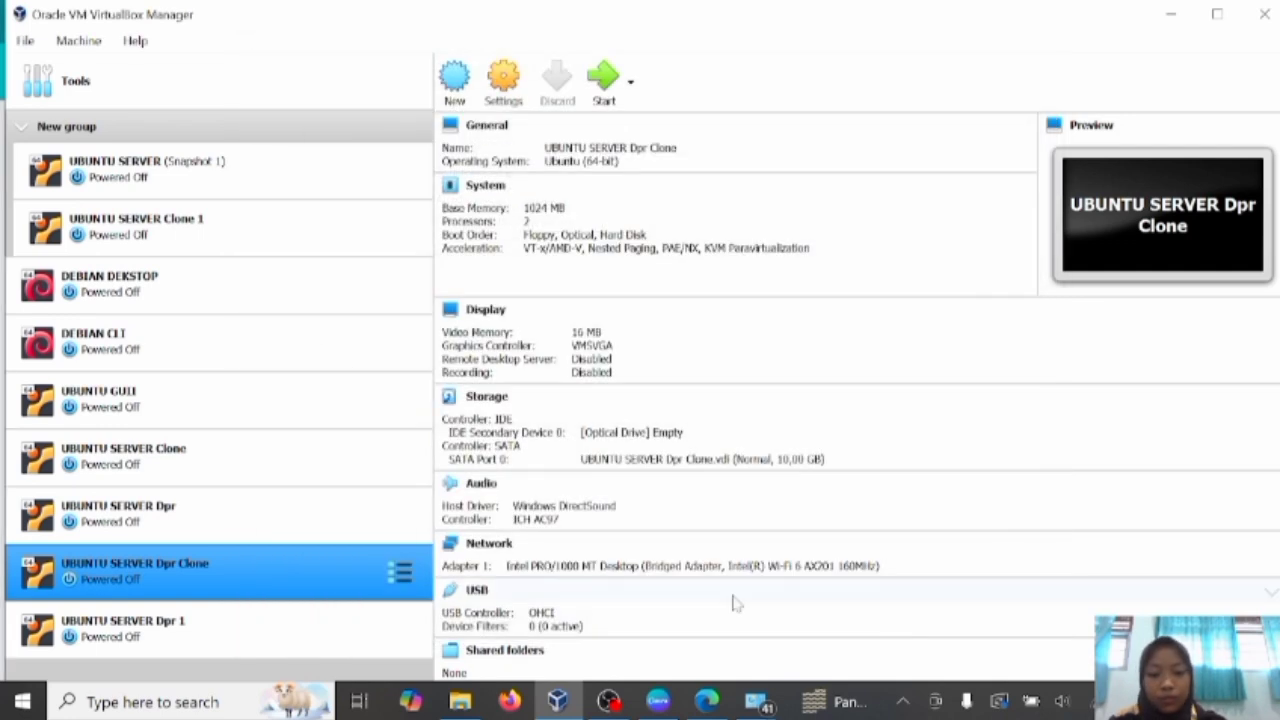
# Start both the UBUNTU SERVER Dpr and Dpr Clone machines.
pyautogui.click(340, 512)
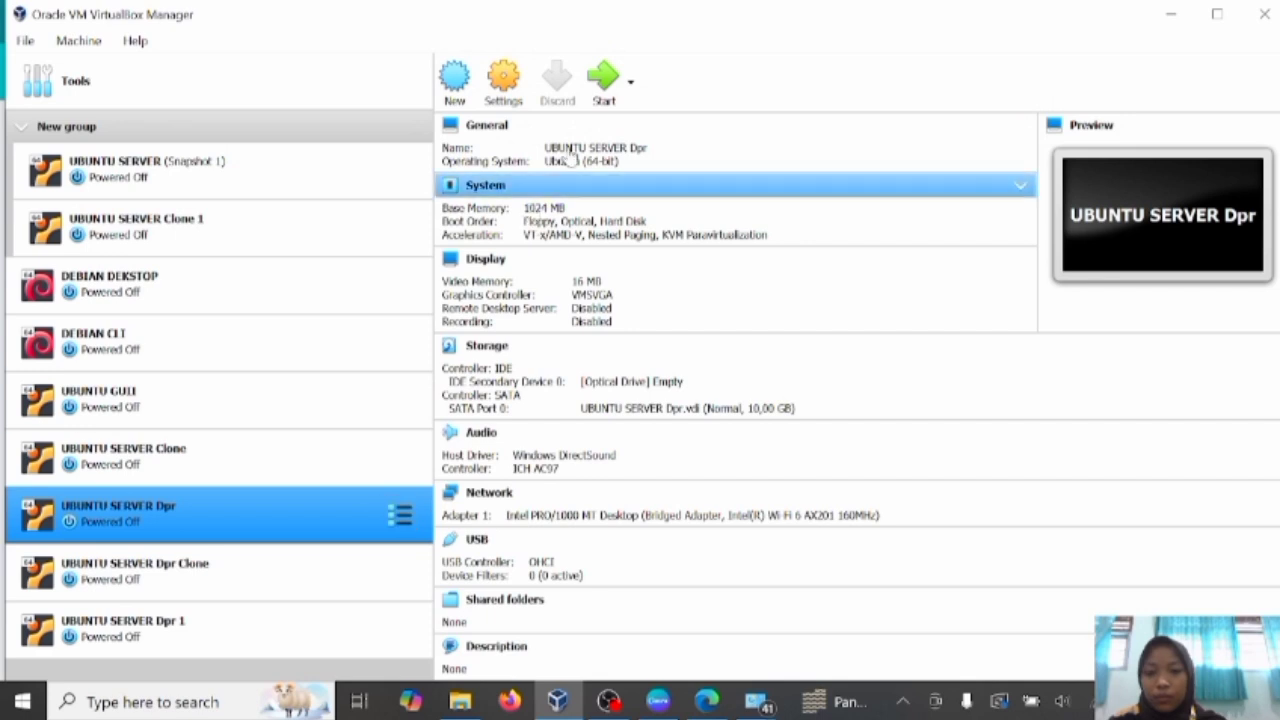
pyautogui.click(604, 78)
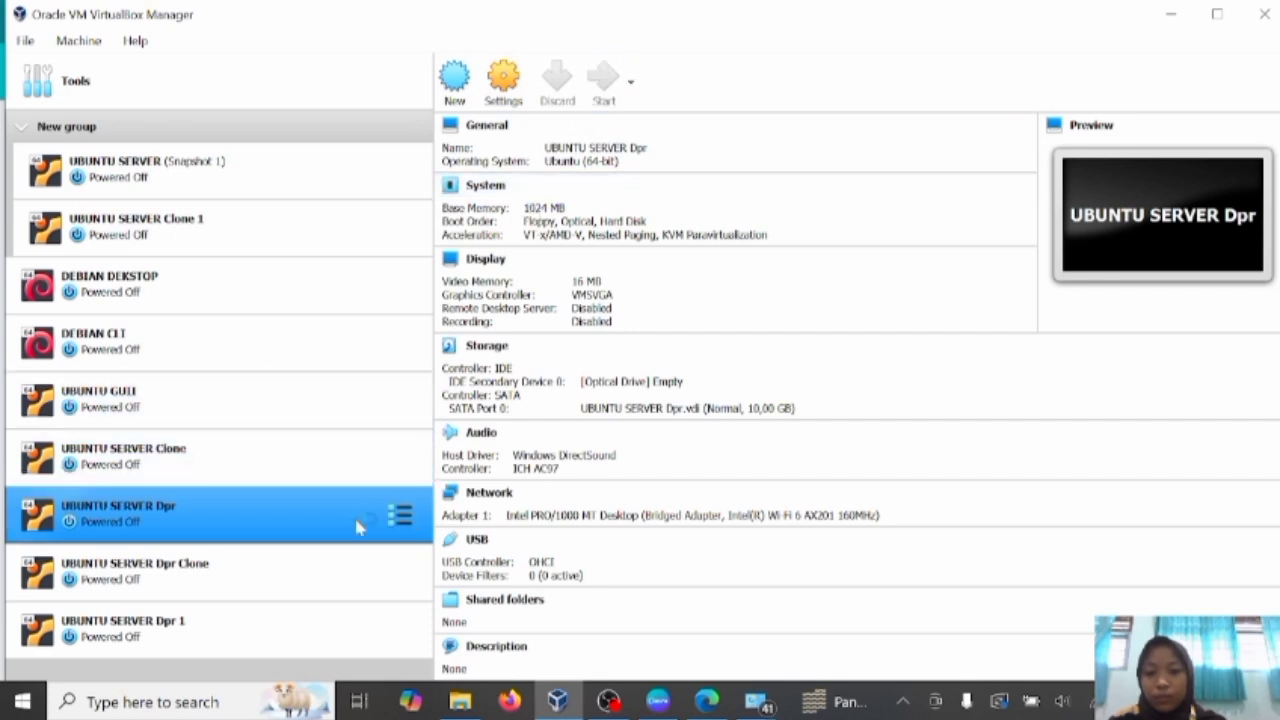
pyautogui.click(349, 554)
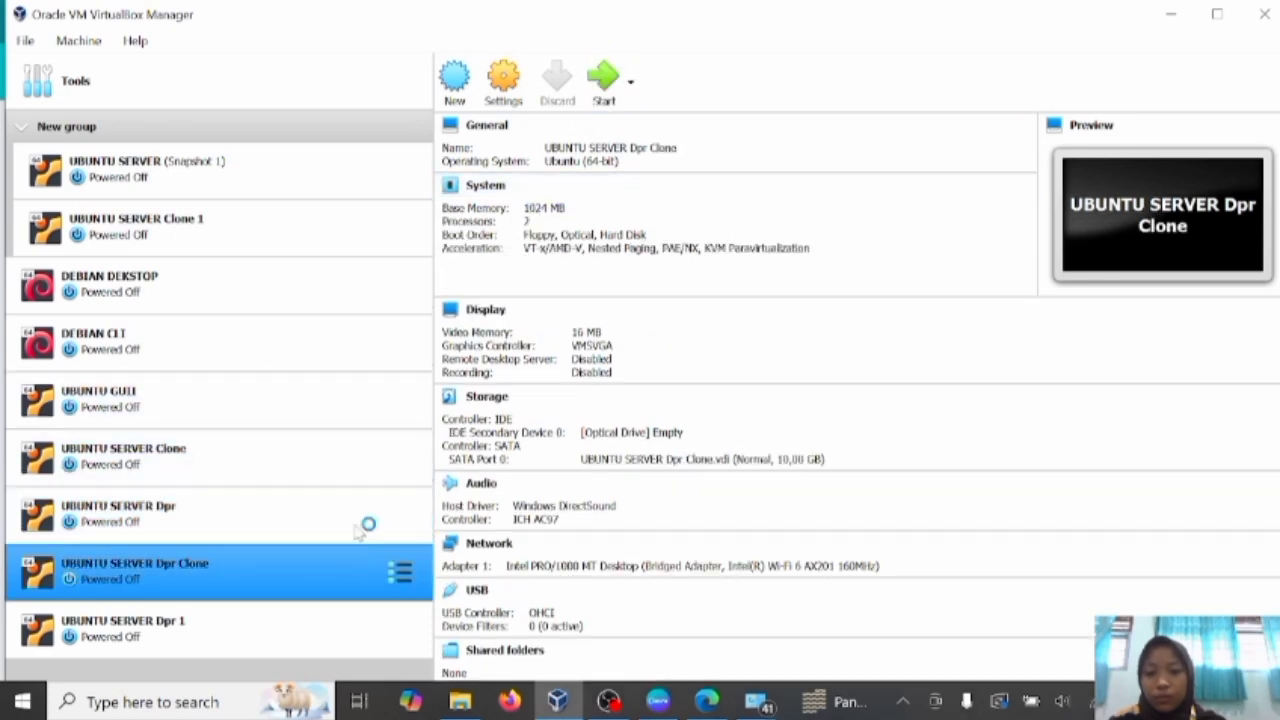
pyautogui.click(599, 99)
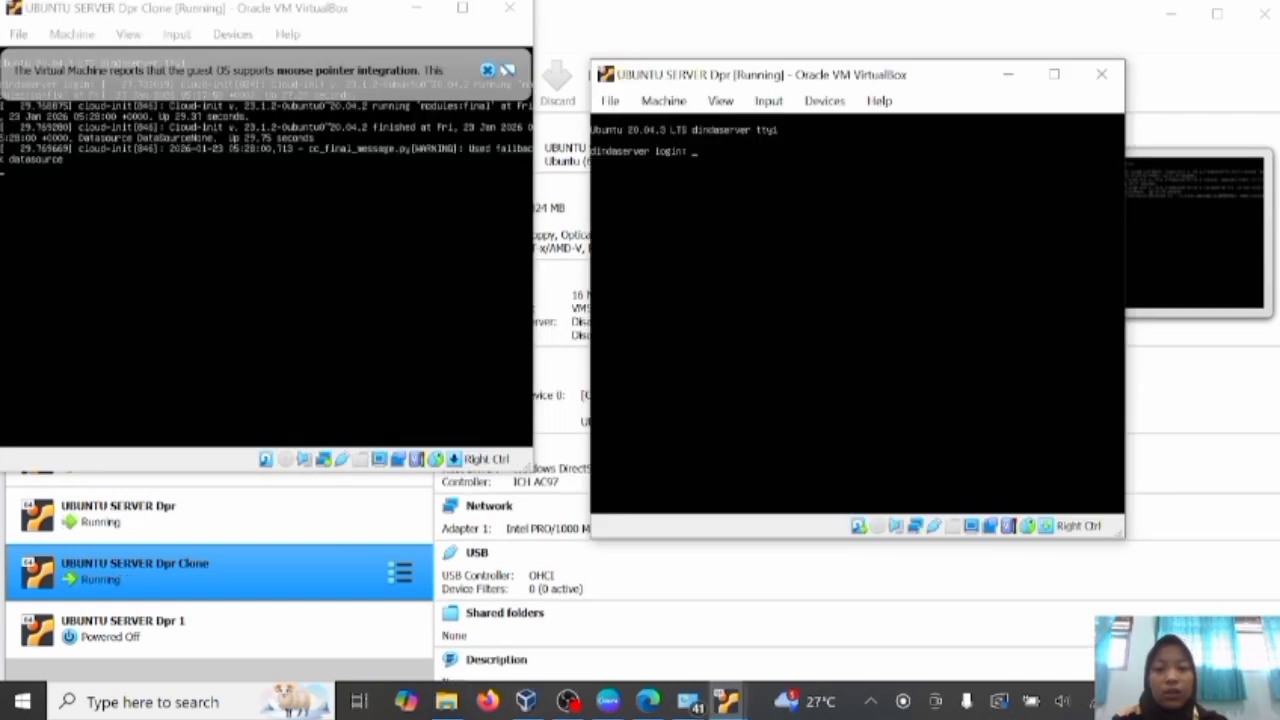
# Log in to the Dpr console with the account username and password, then refresh the Clone's login prompt.
pyautogui.write('dind')
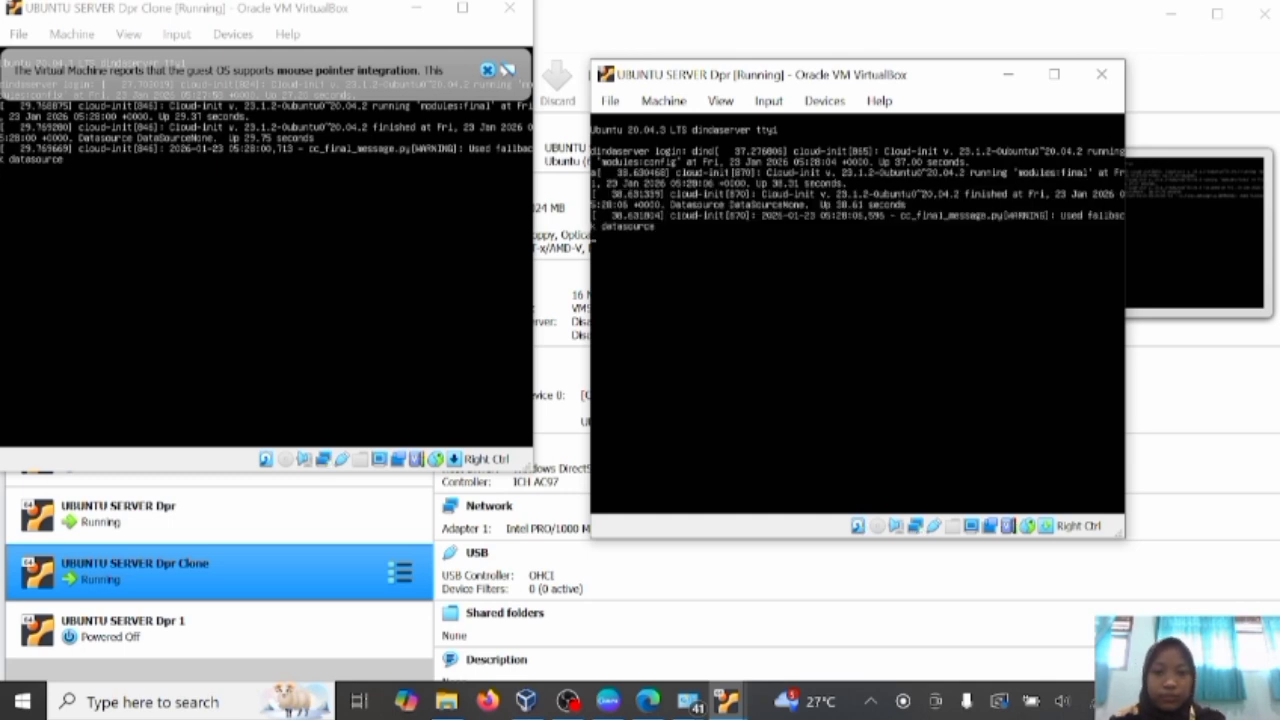
pyautogui.press('Return')
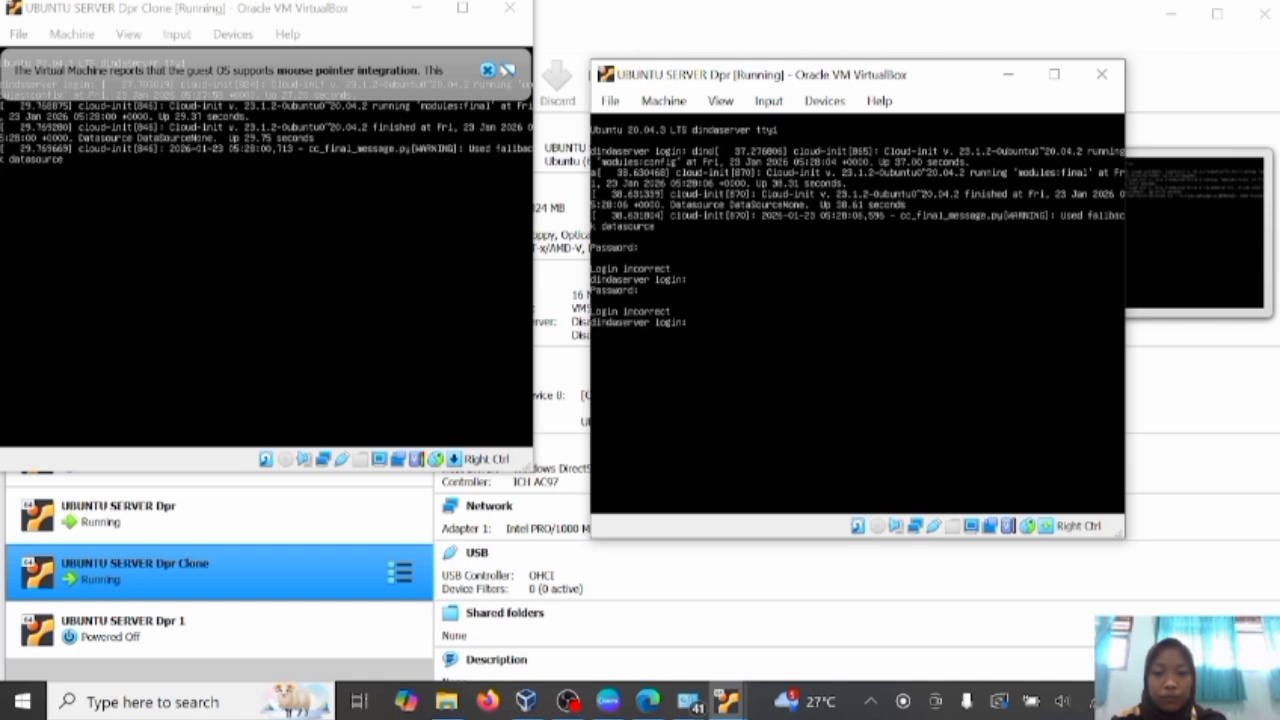
pyautogui.write('dinda')
pyautogui.press('Return')
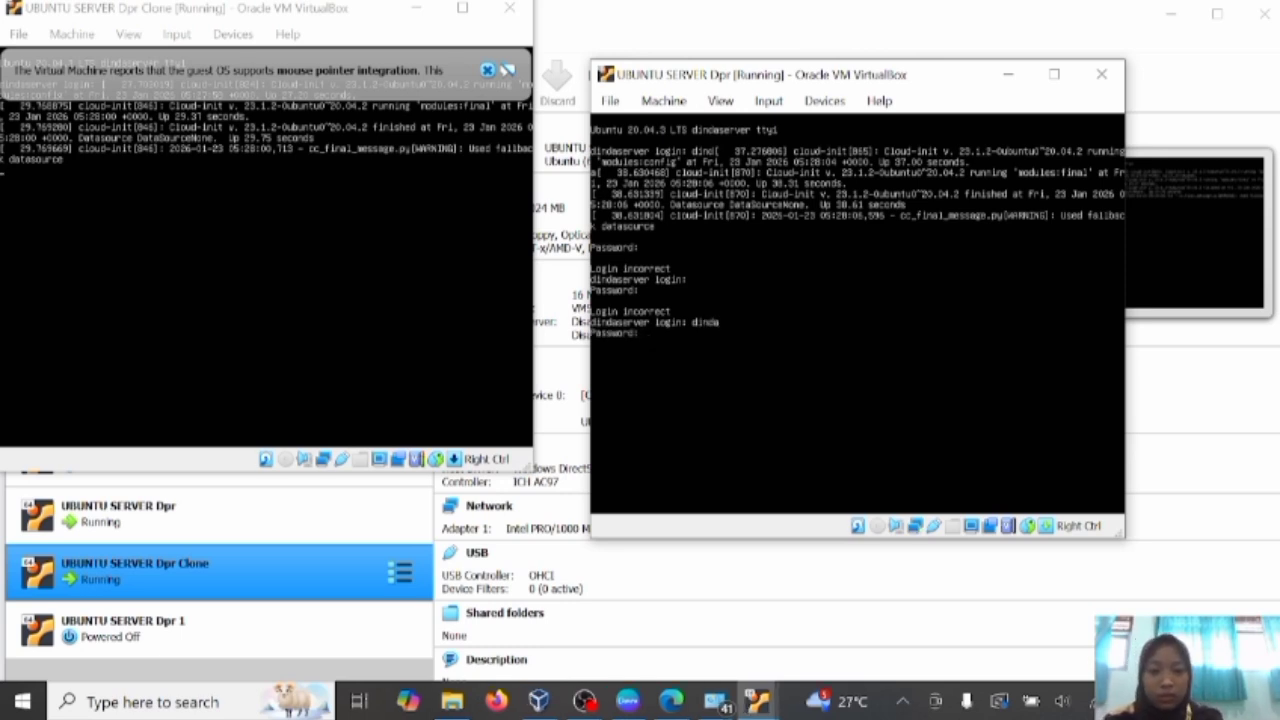
pyautogui.press('Return')
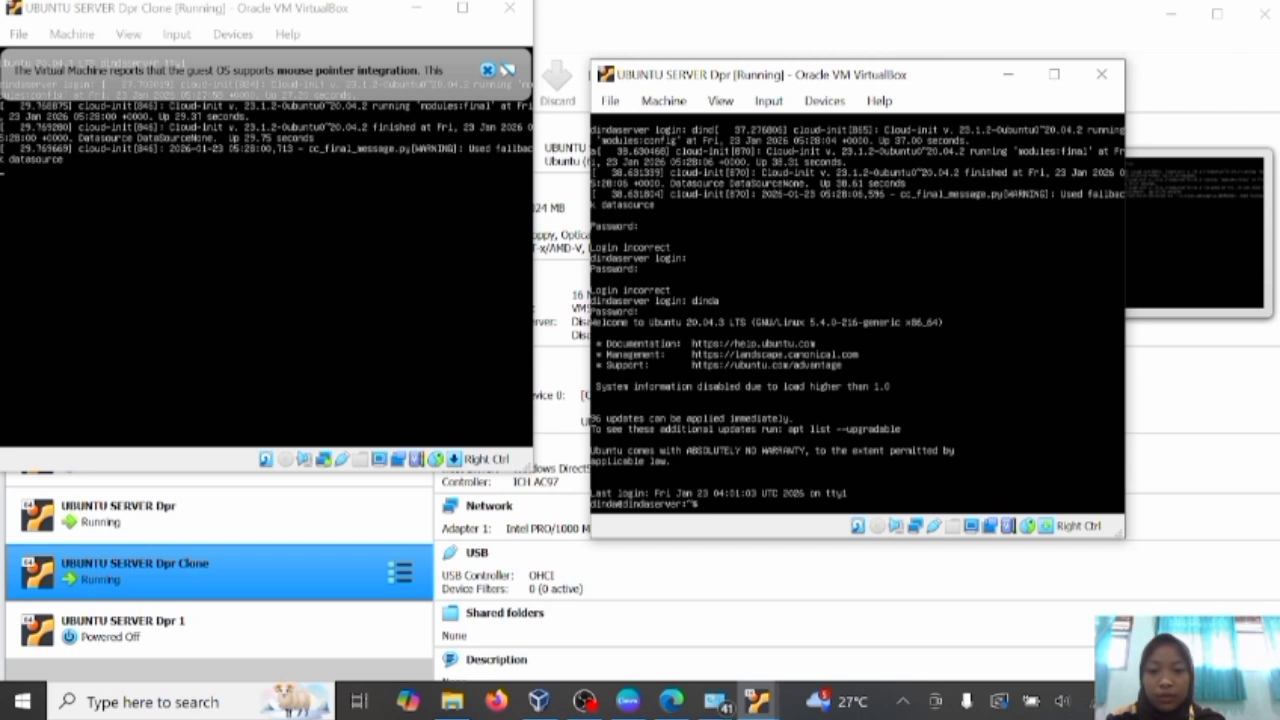
pyautogui.click(303, 12)
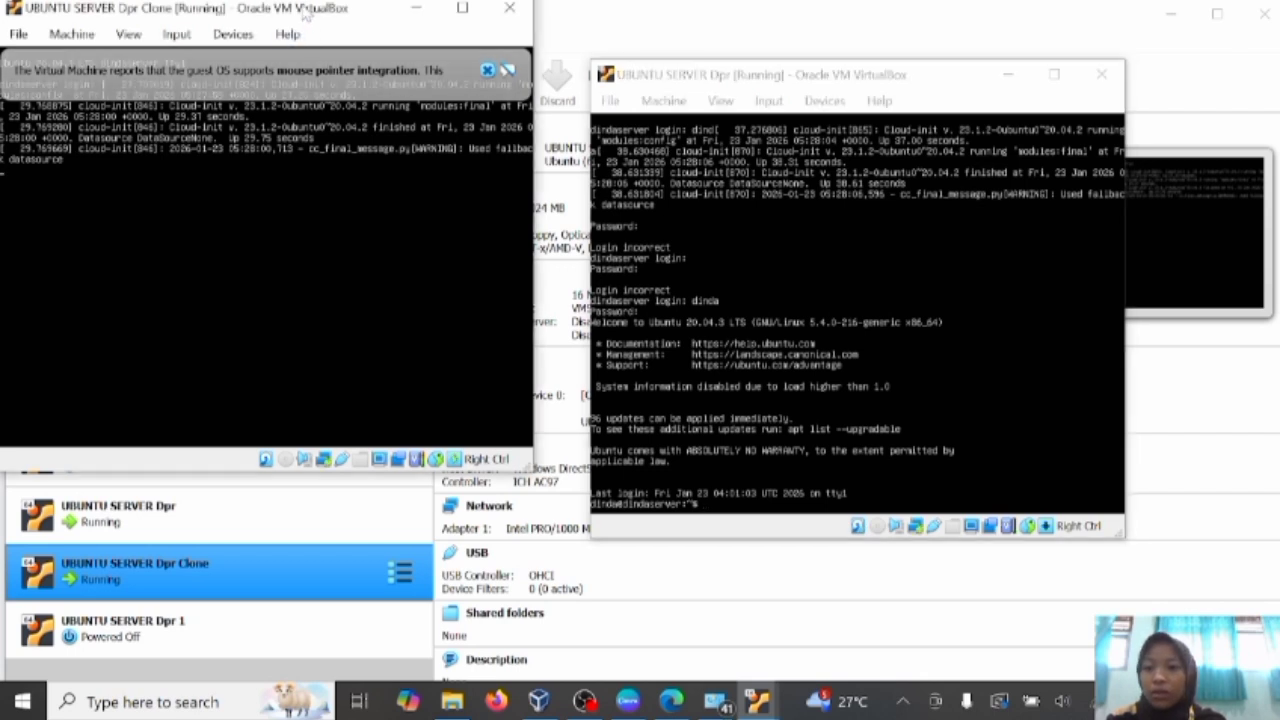
pyautogui.press('Return')
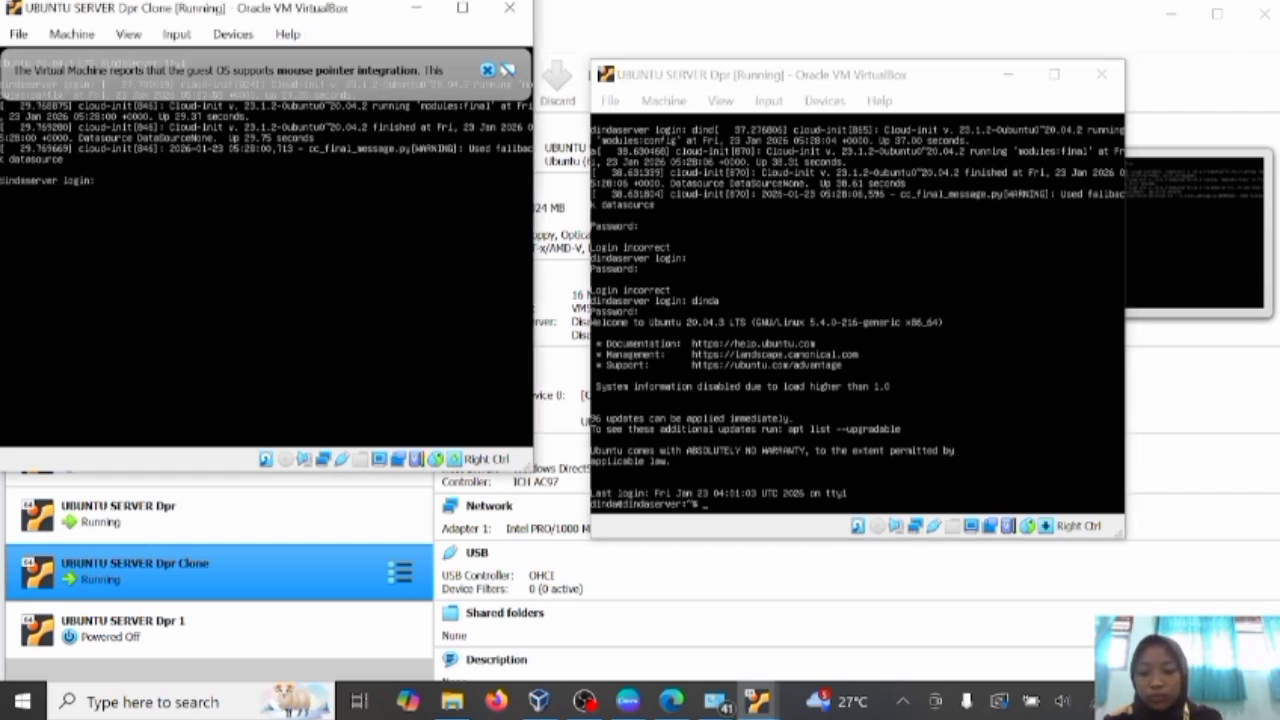
# Log in on the Clone and open /etc/netplan/00-installer-config.yaml with sudo nano.
pyautogui.write('dinda')
pyautogui.press('Return')
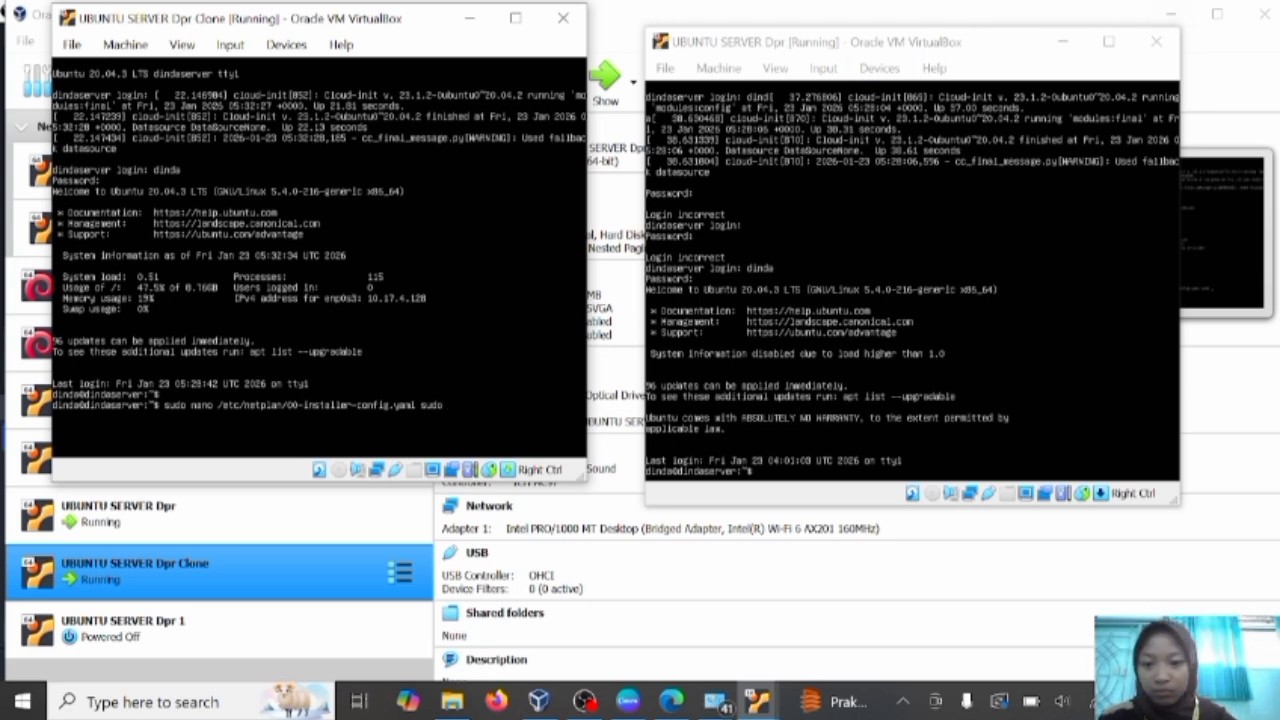
pyautogui.press('BackSpace')
pyautogui.press('BackSpace')
pyautogui.press('BackSpace')
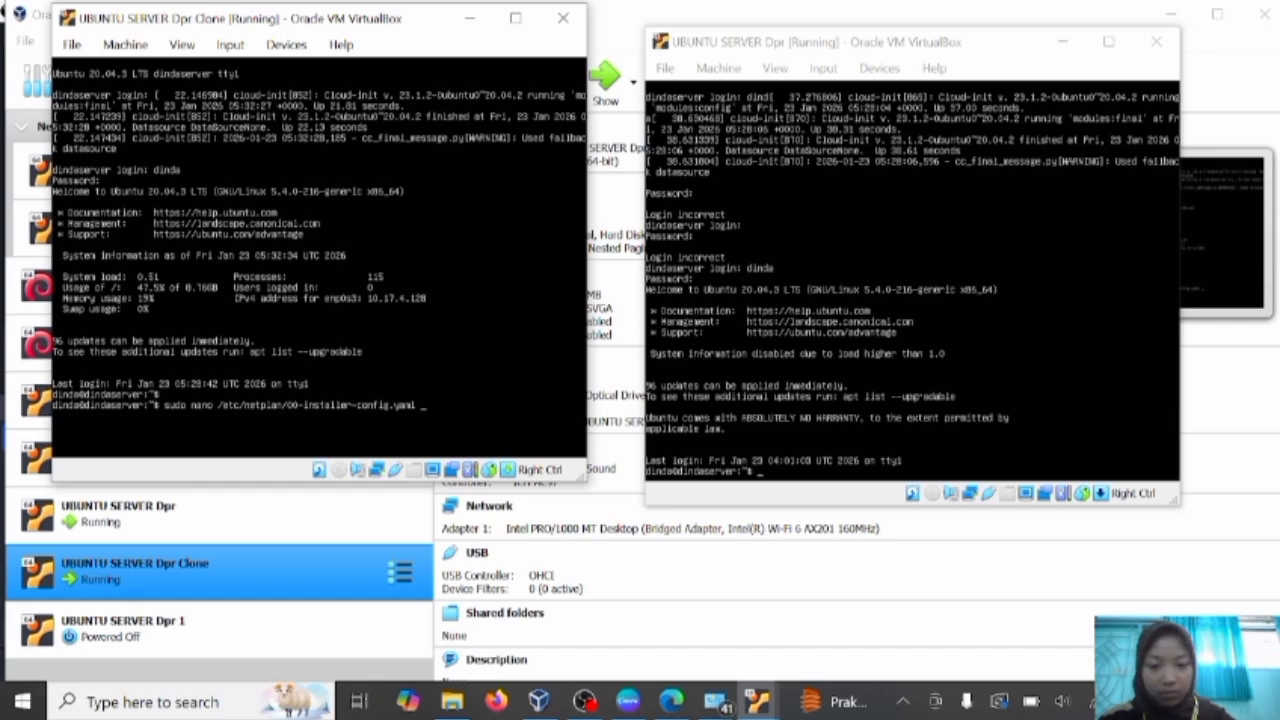
pyautogui.press('Return')
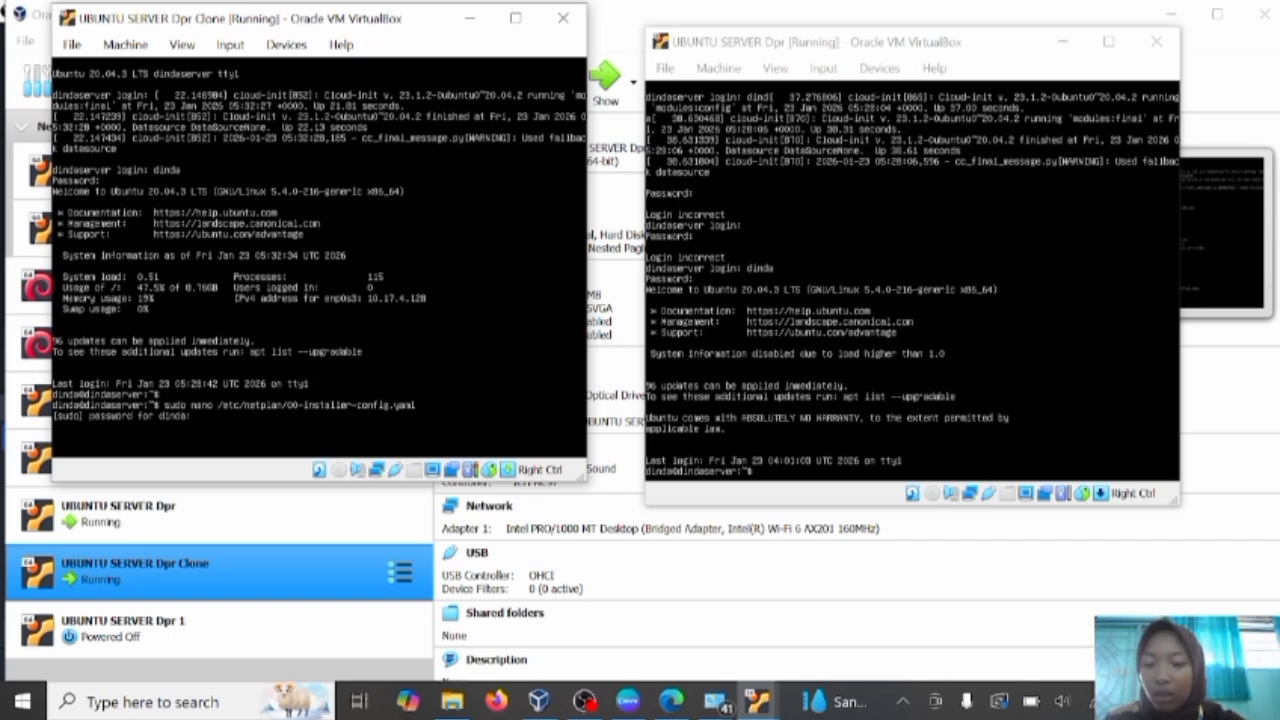
pyautogui.press('Return')
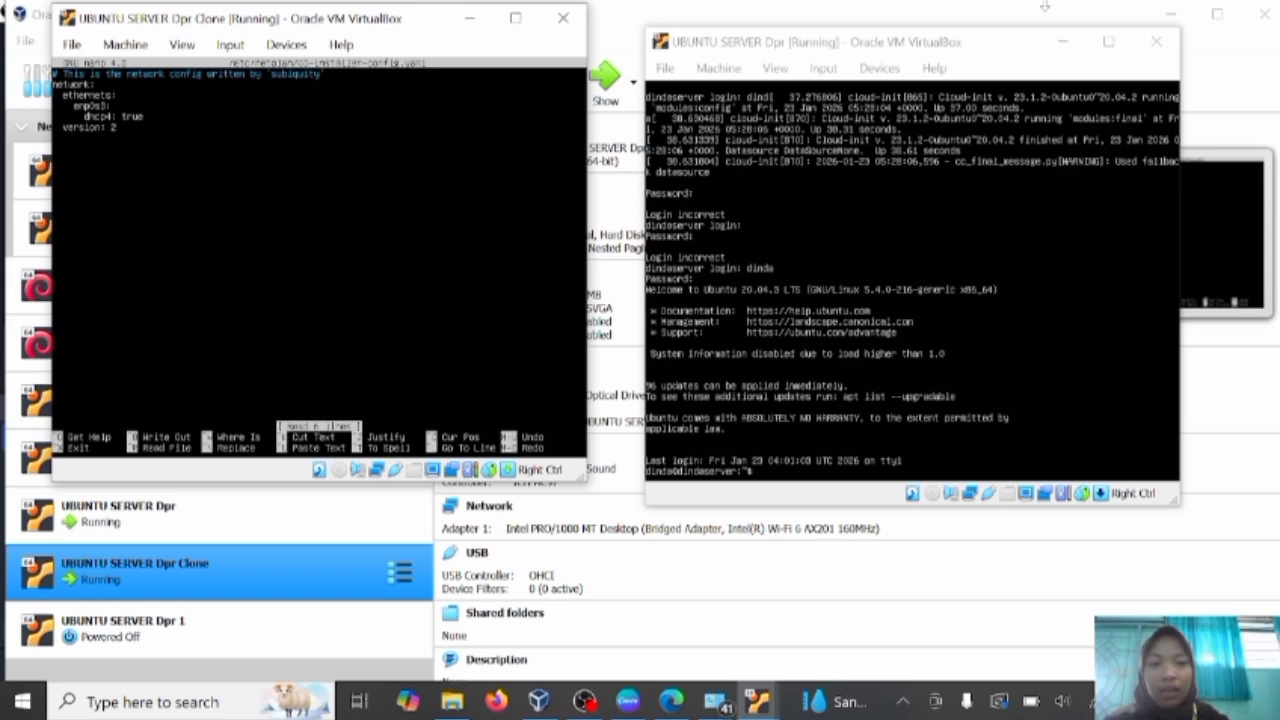
# On the Dpr console, run sudo nano on /etc/netplan/00-installer-config.yaml using Tab completion.
pyautogui.click(903, 42)
pyautogui.write('sudo nan')
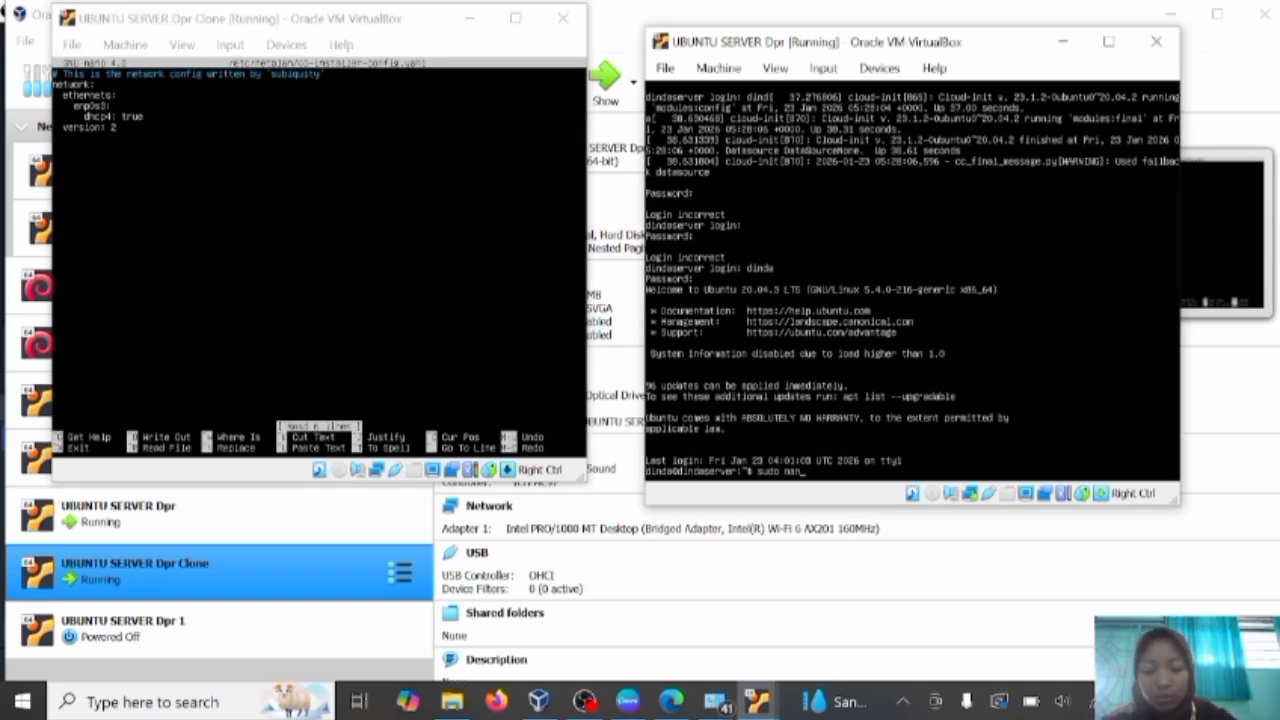
pyautogui.write('o /')
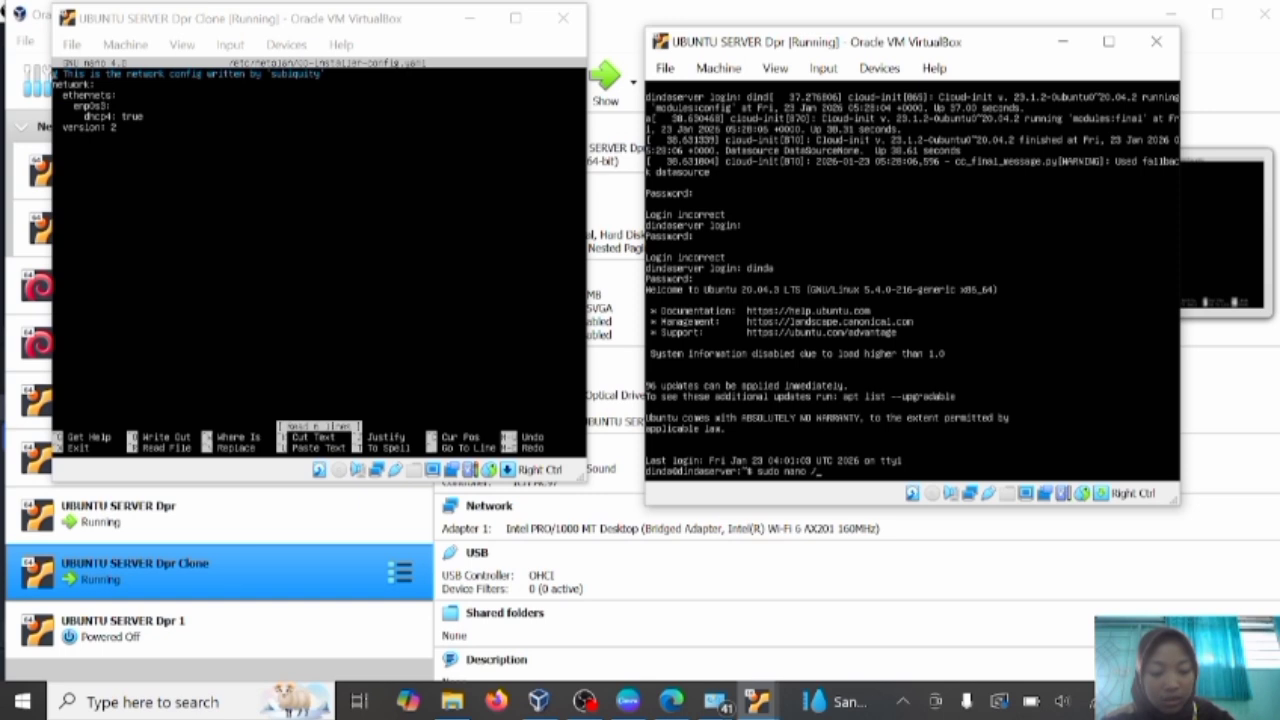
pyautogui.write('etc/')
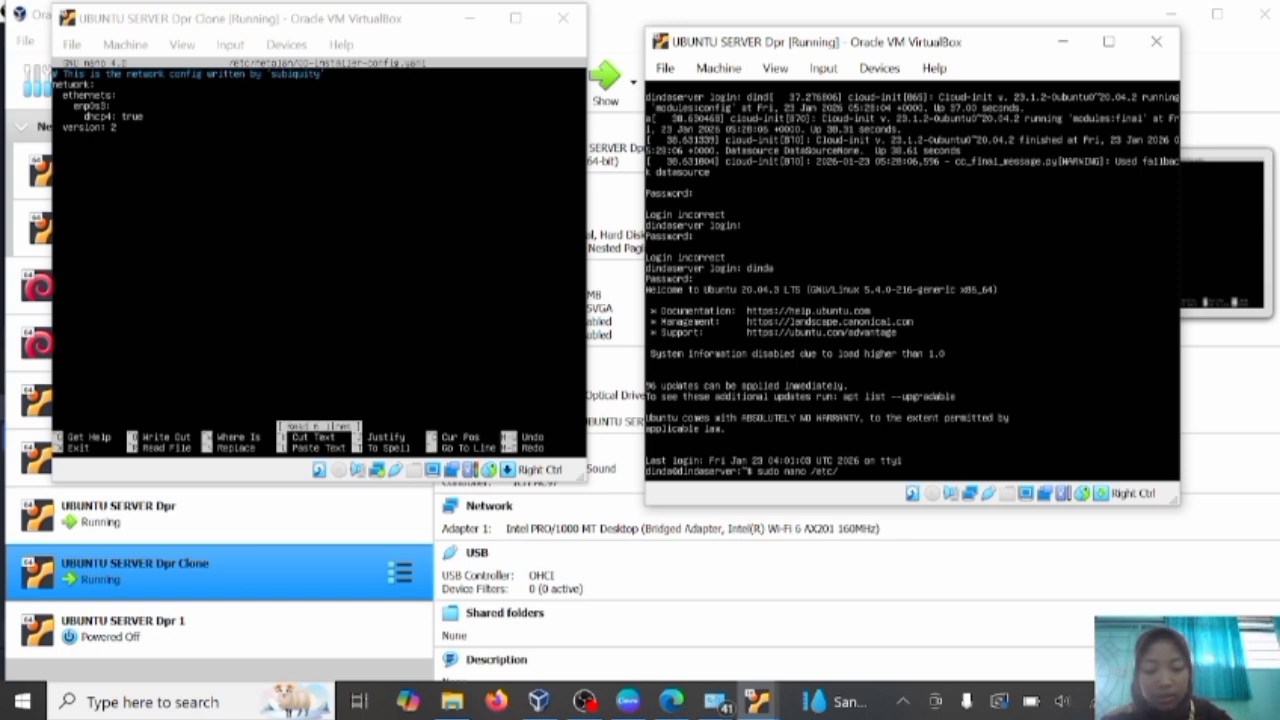
pyautogui.write('netplan')
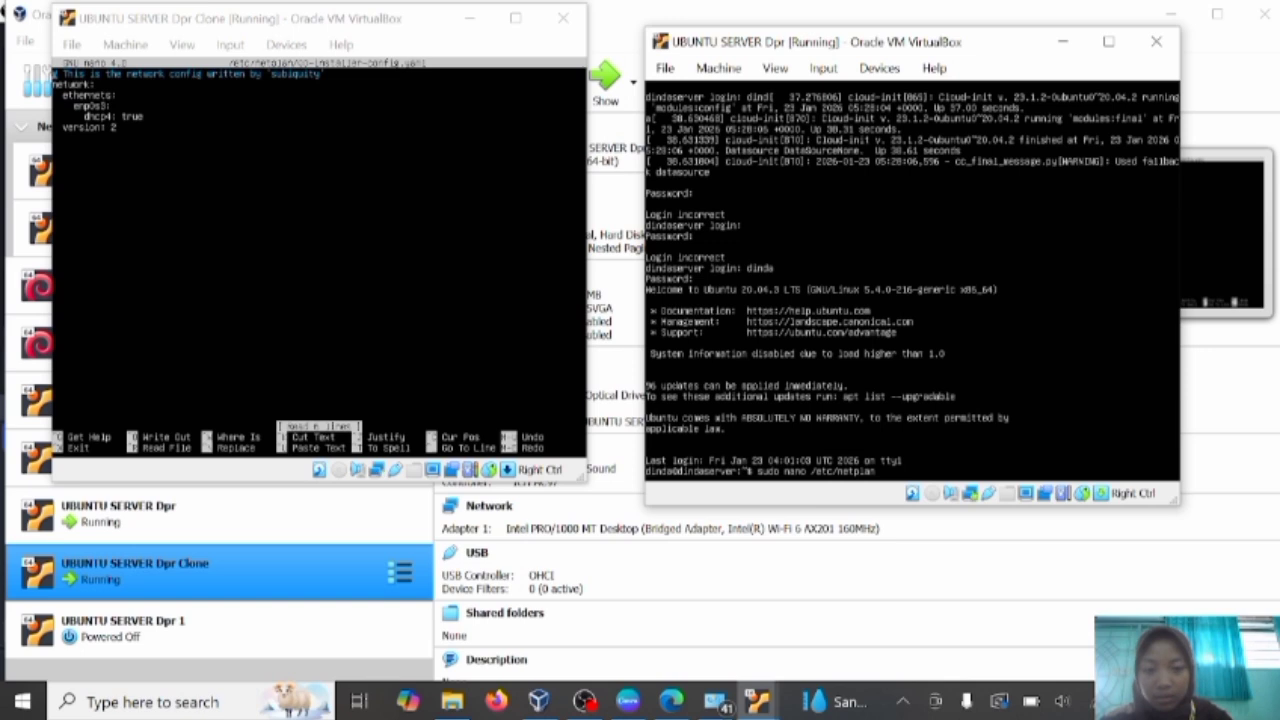
pyautogui.write('/')
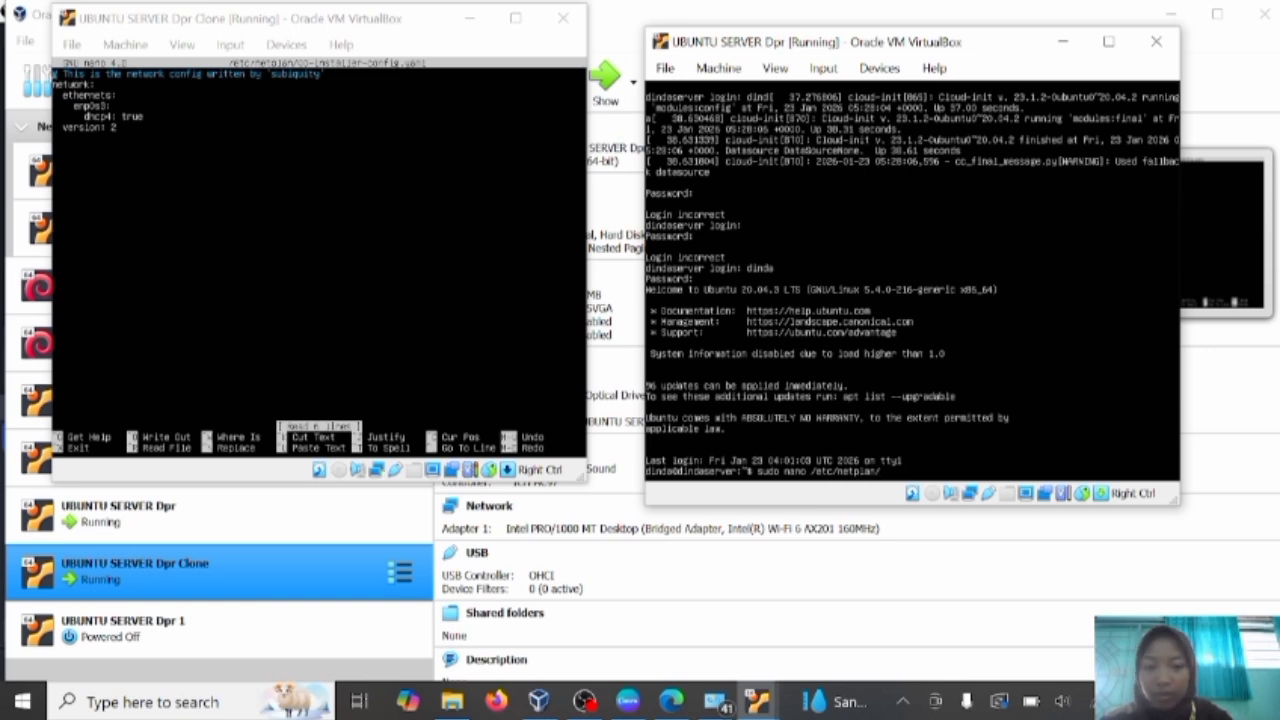
pyautogui.write('00')
pyautogui.press('Tab')
pyautogui.press('Return')
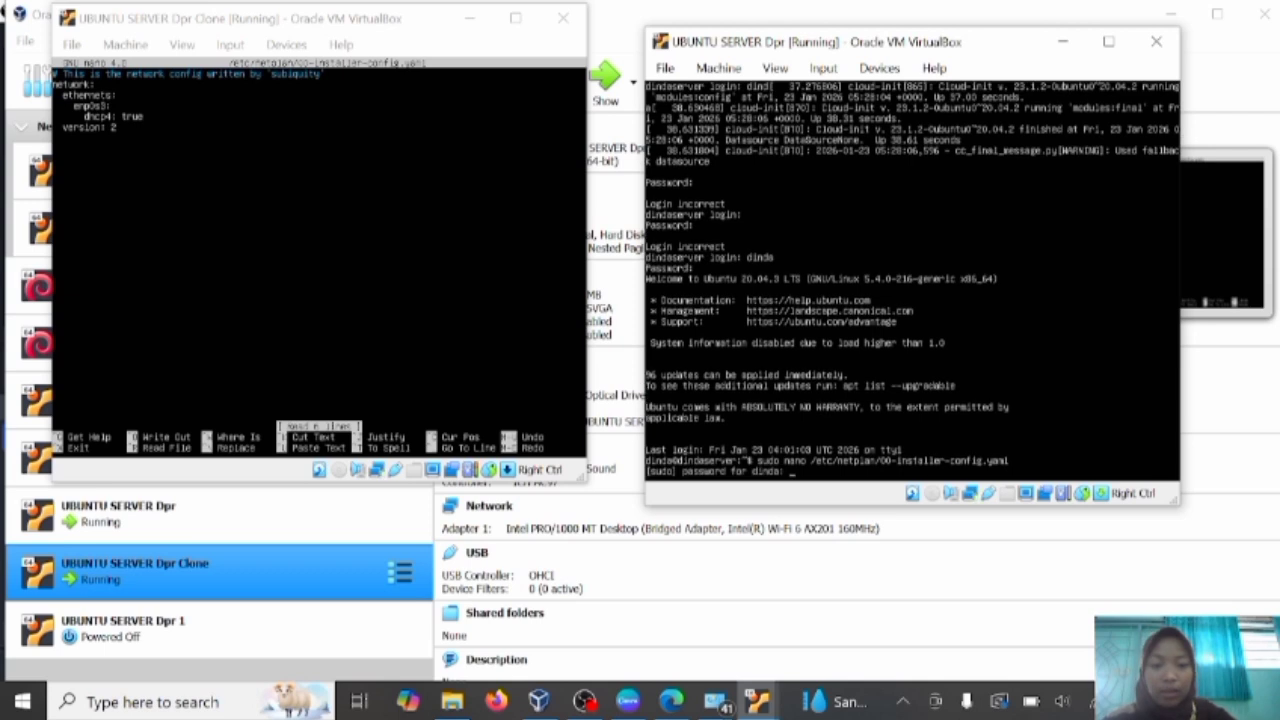
pyautogui.press('Return')
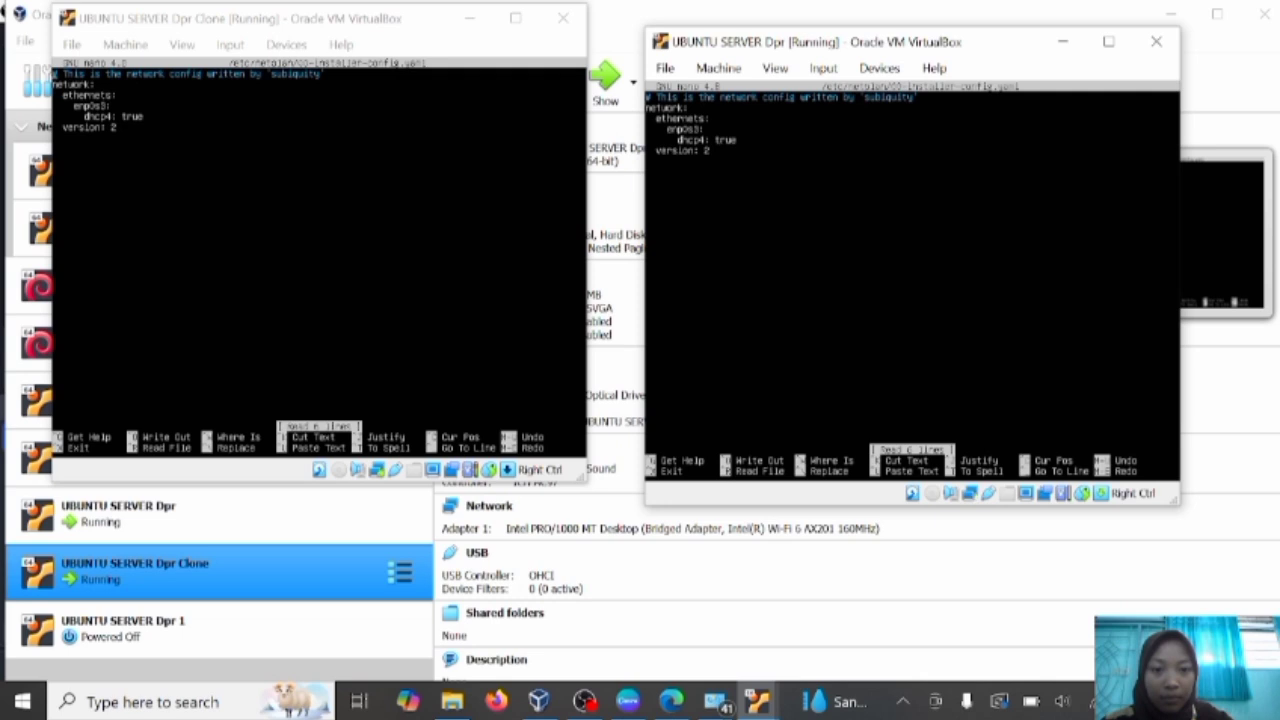
# In the Dpr netplan file, set dhcp4 to no and add addresses [192.168.1.1/24].
pyautogui.press('BackSpace')
pyautogui.press('BackSpace')
pyautogui.press('BackSpace')
pyautogui.write('no')
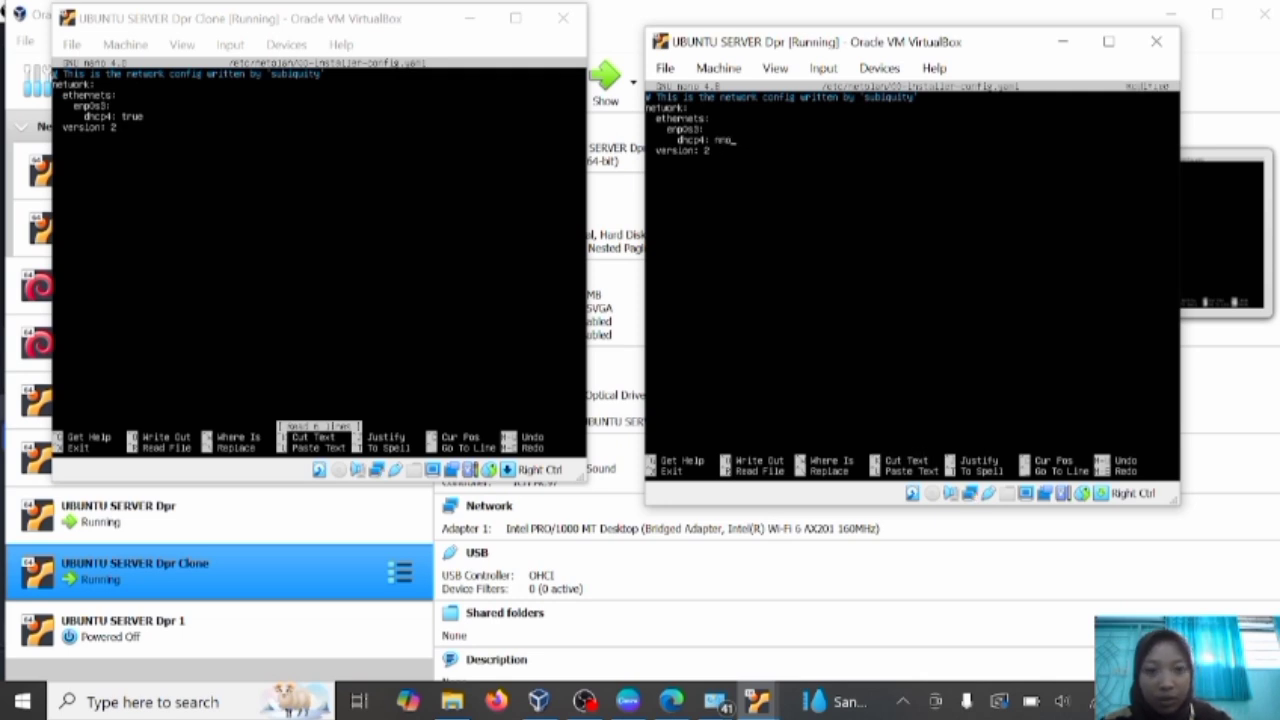
pyautogui.press('BackSpace')
pyautogui.write('o')
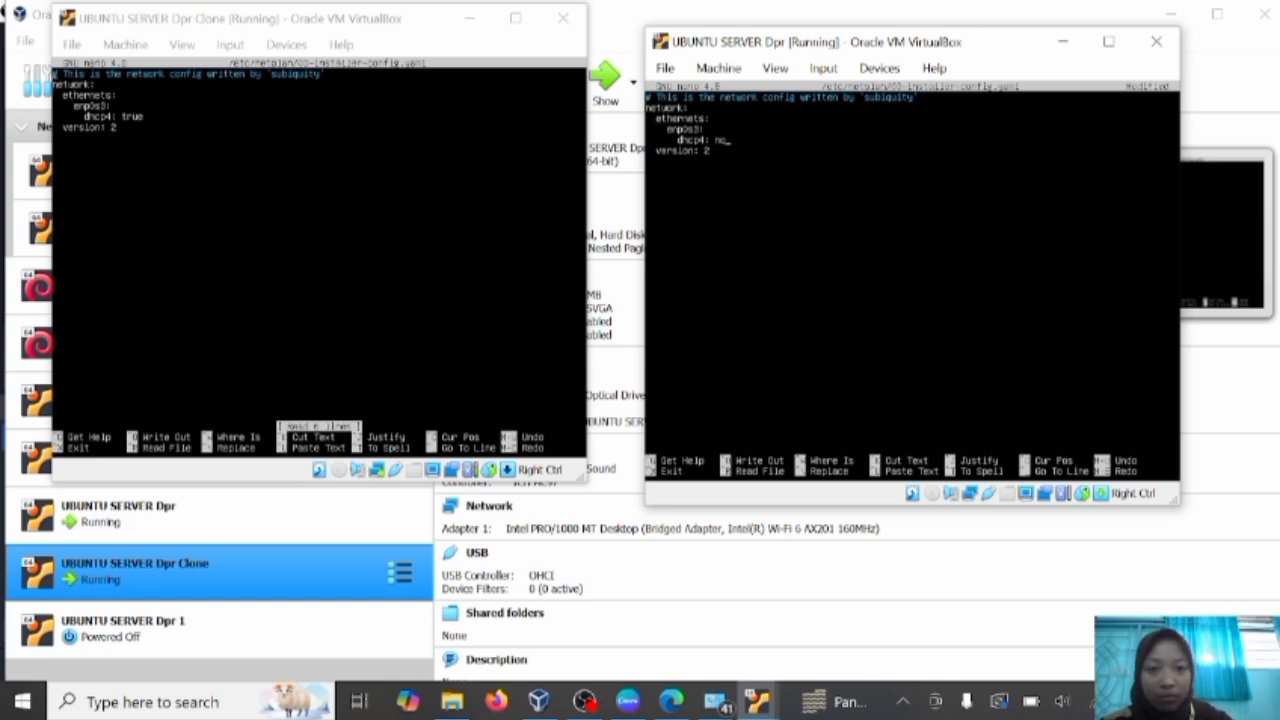
pyautogui.press('Return')
pyautogui.write('a')
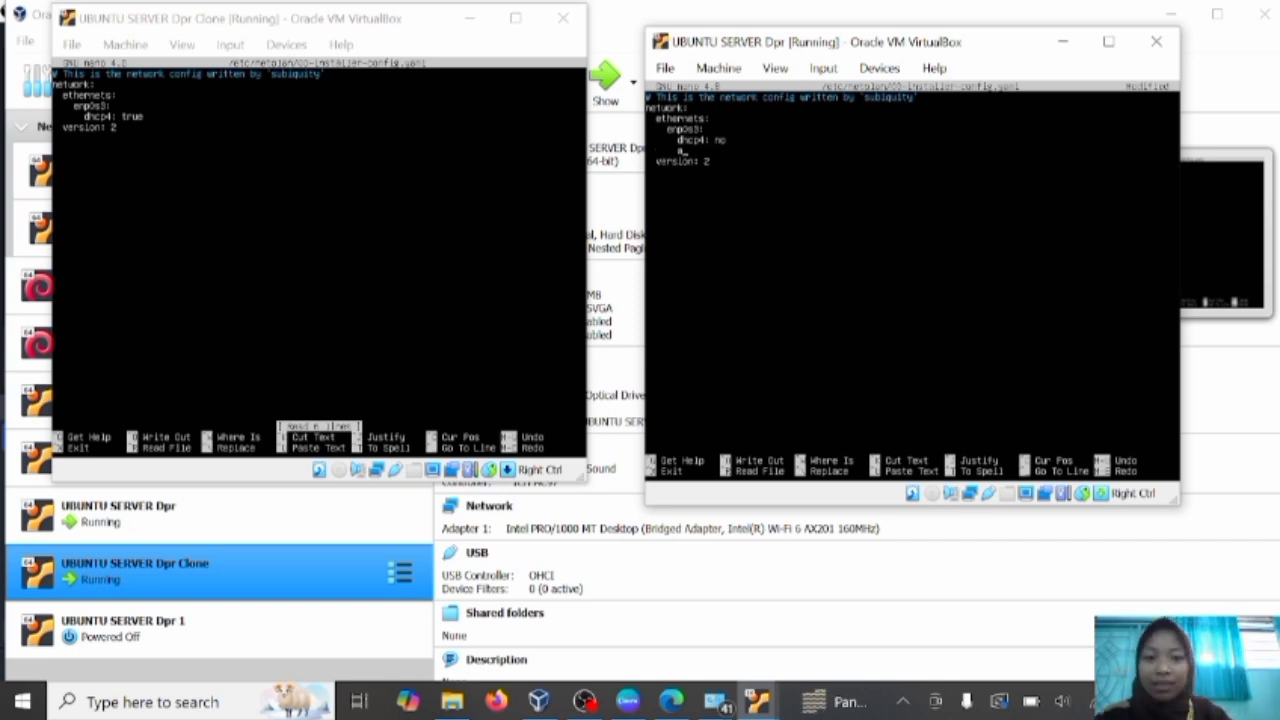
pyautogui.write('ddre')
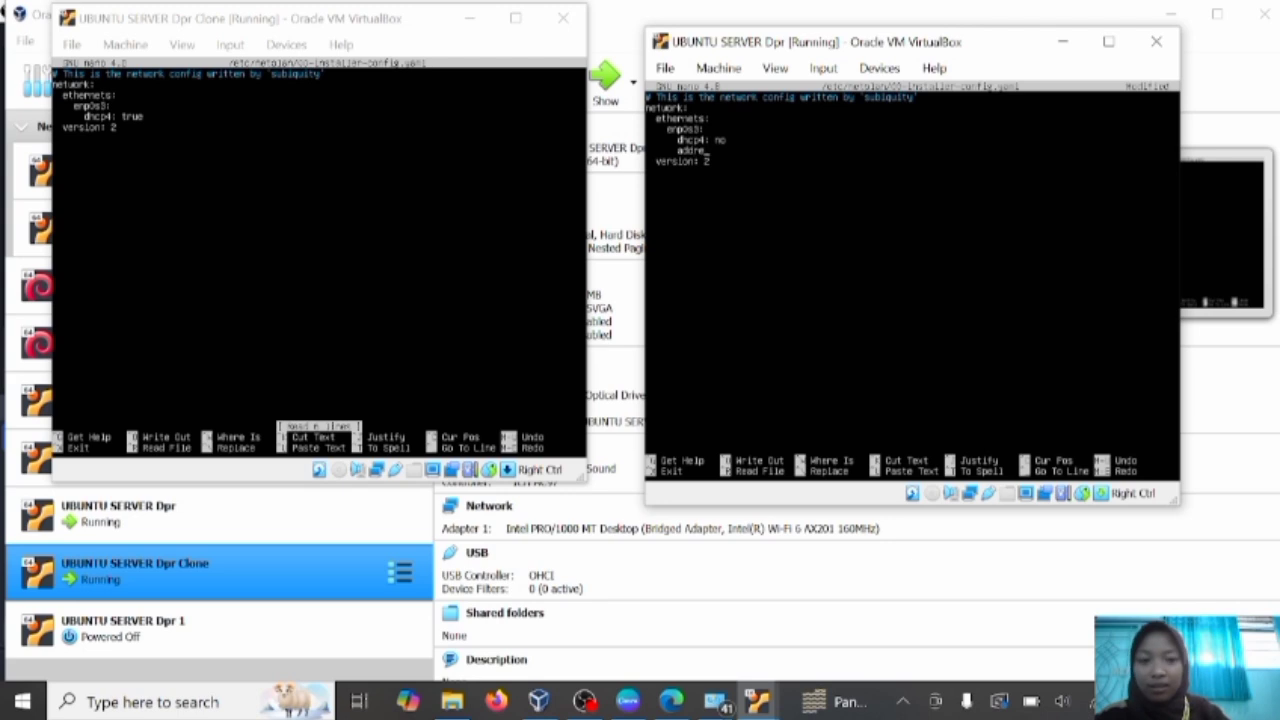
pyautogui.write('sses :')
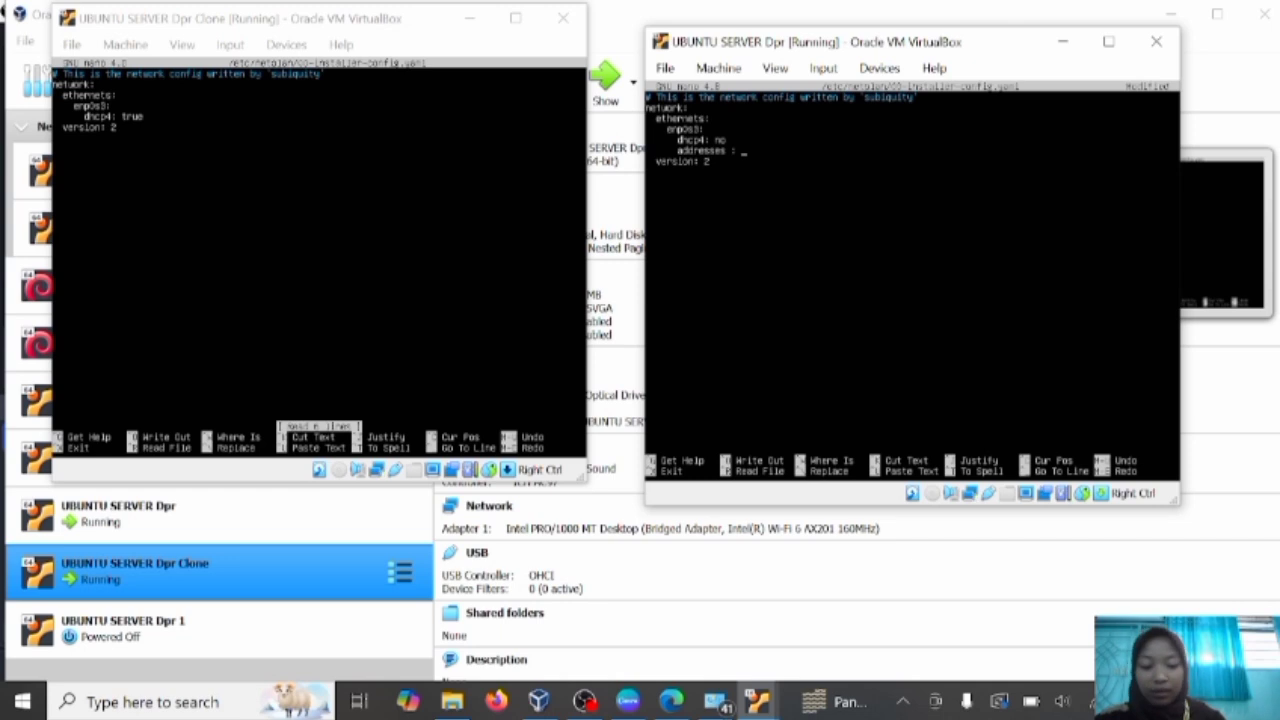
pyautogui.write('2')
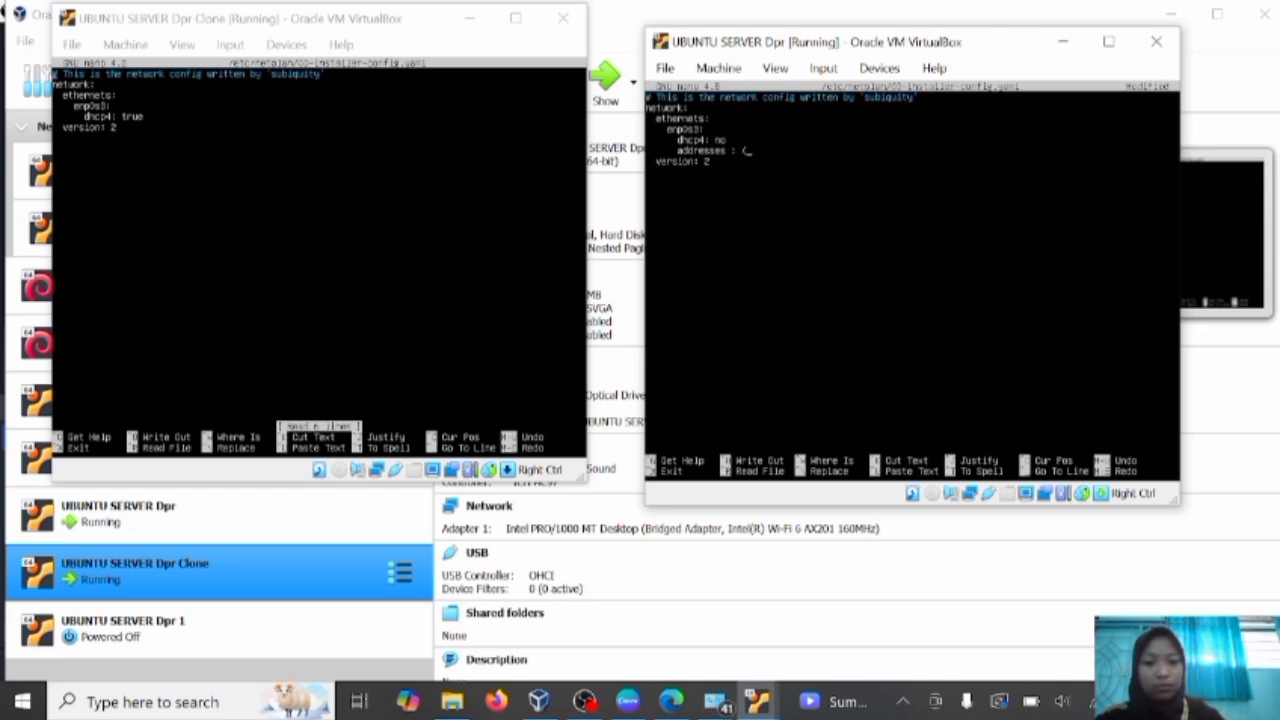
pyautogui.write('192.')
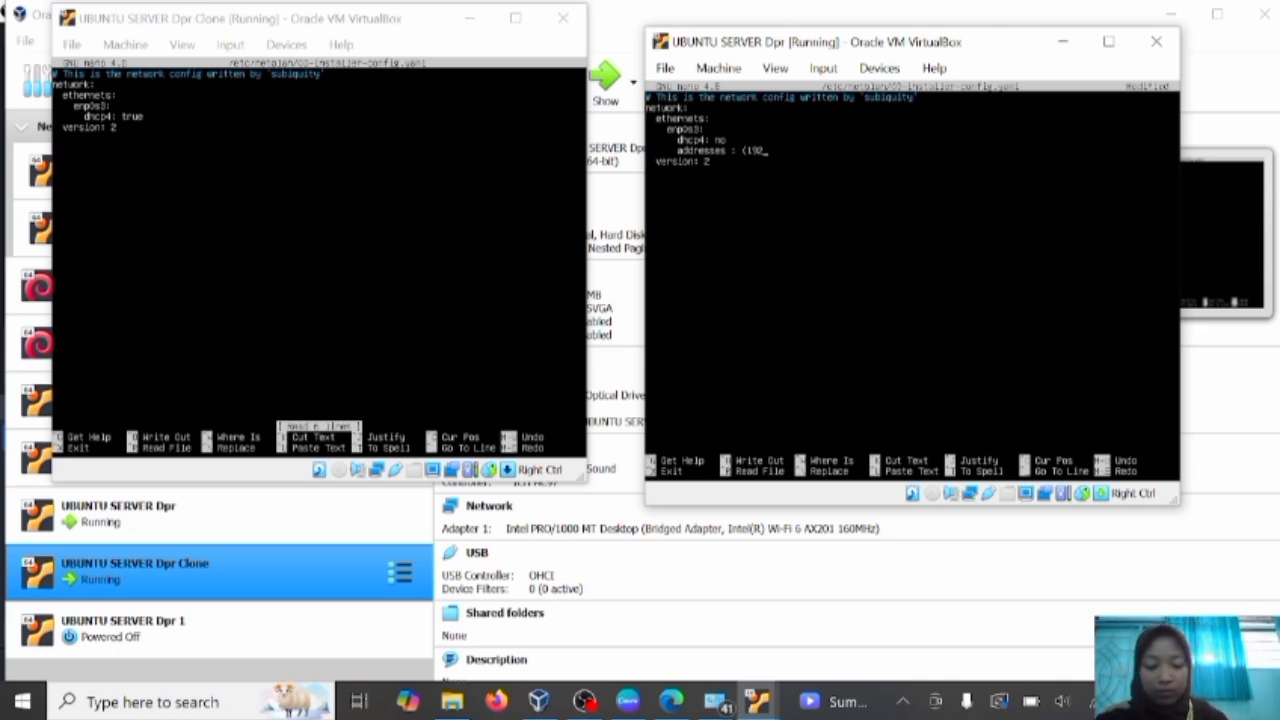
pyautogui.write('168.')
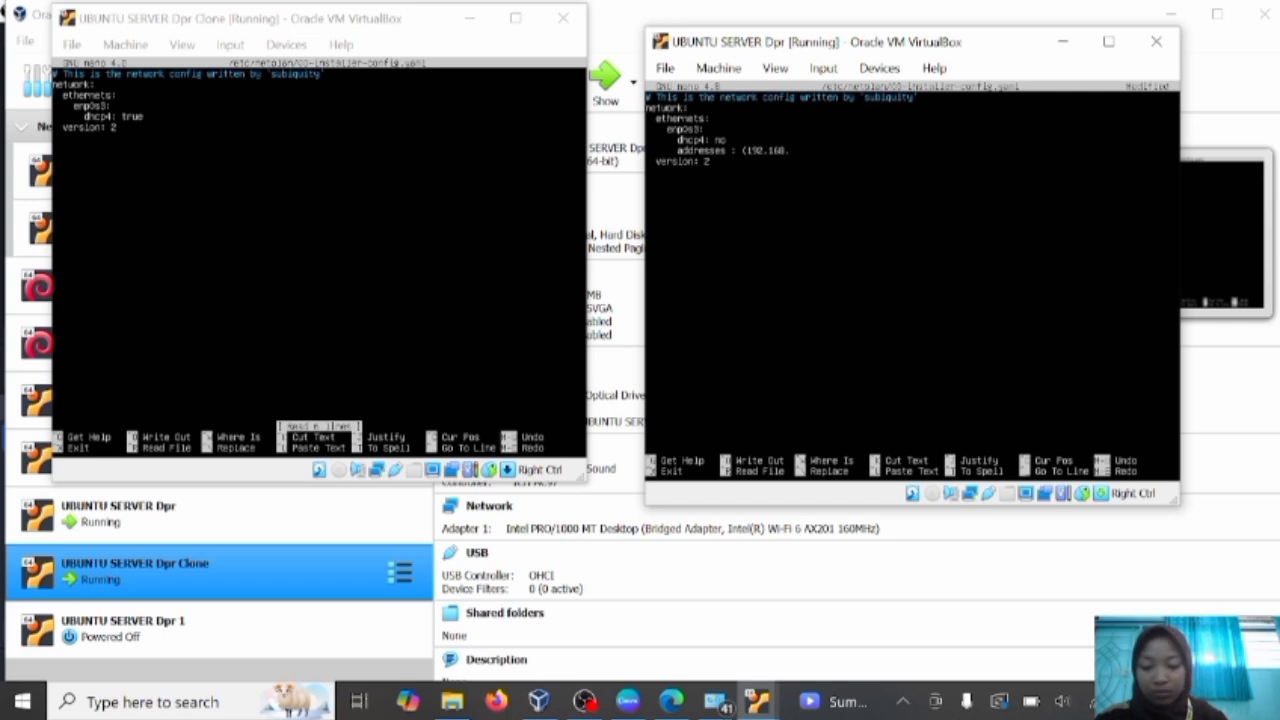
pyautogui.write('1.1/')
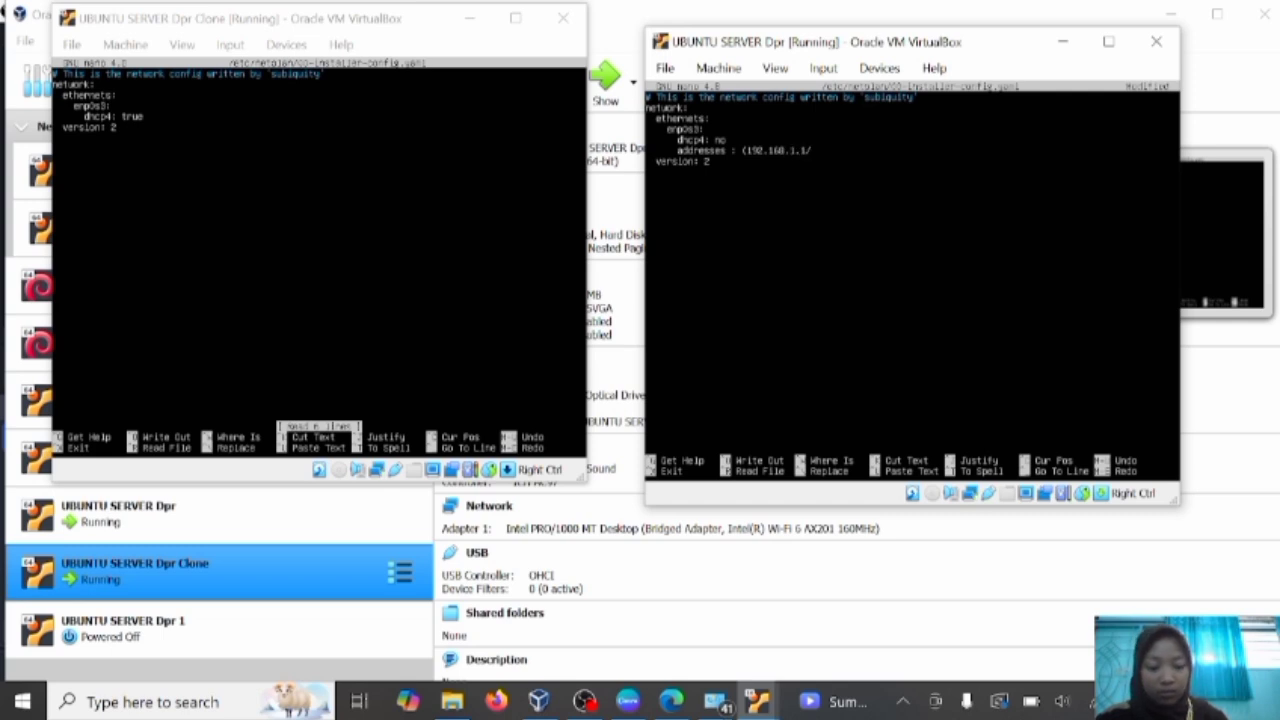
pyautogui.write('24]')
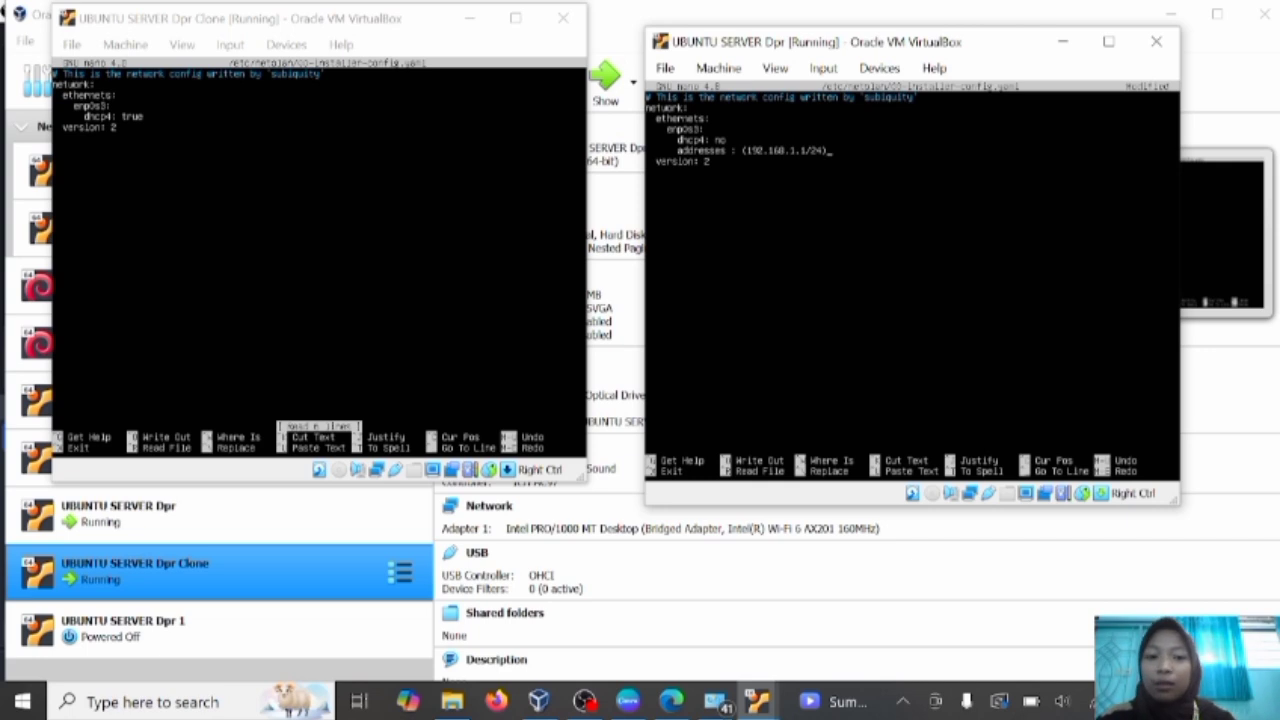
# Save the netplan file and exit nano.
pyautogui.hotkey('ctrl', 'x')
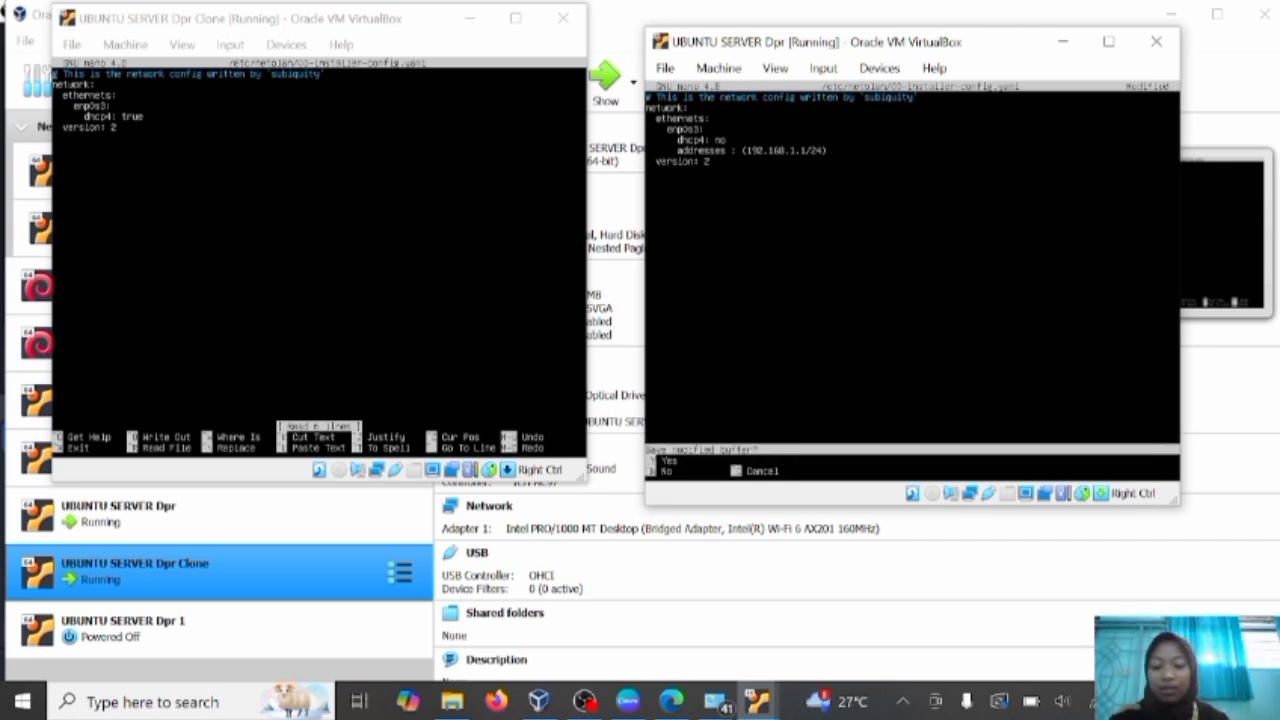
pyautogui.press('y')
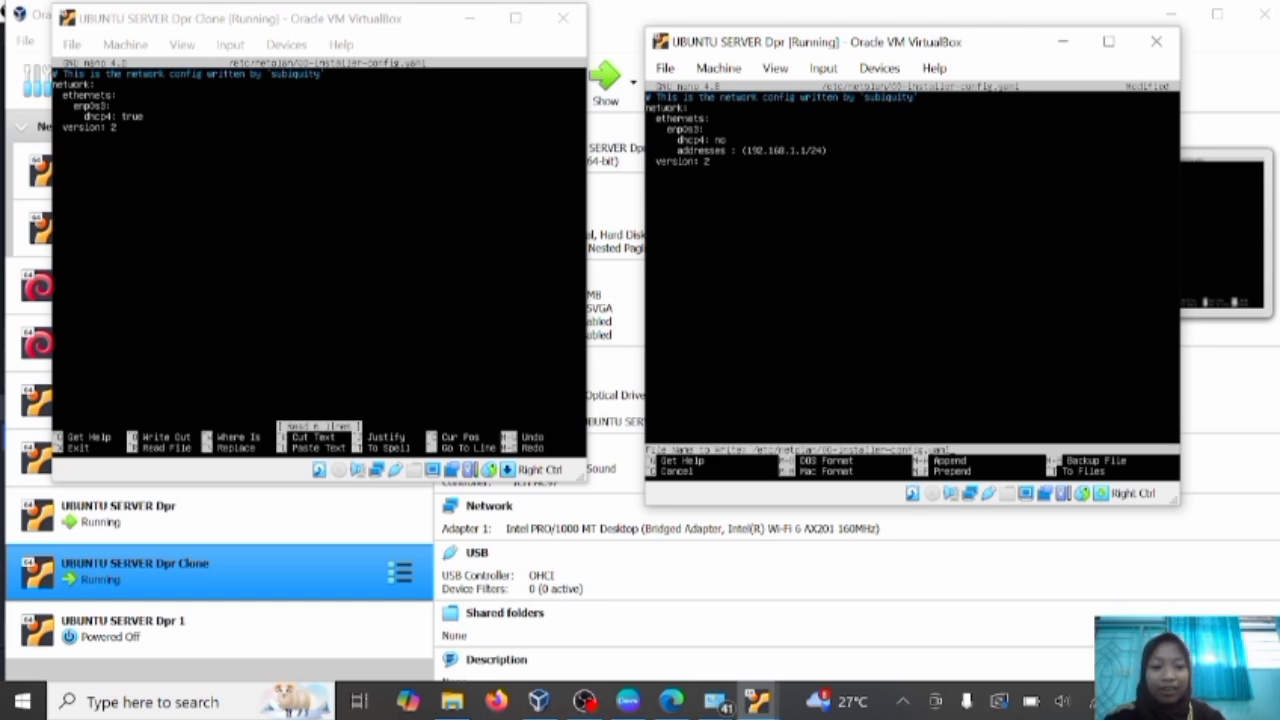
pyautogui.press('Return')
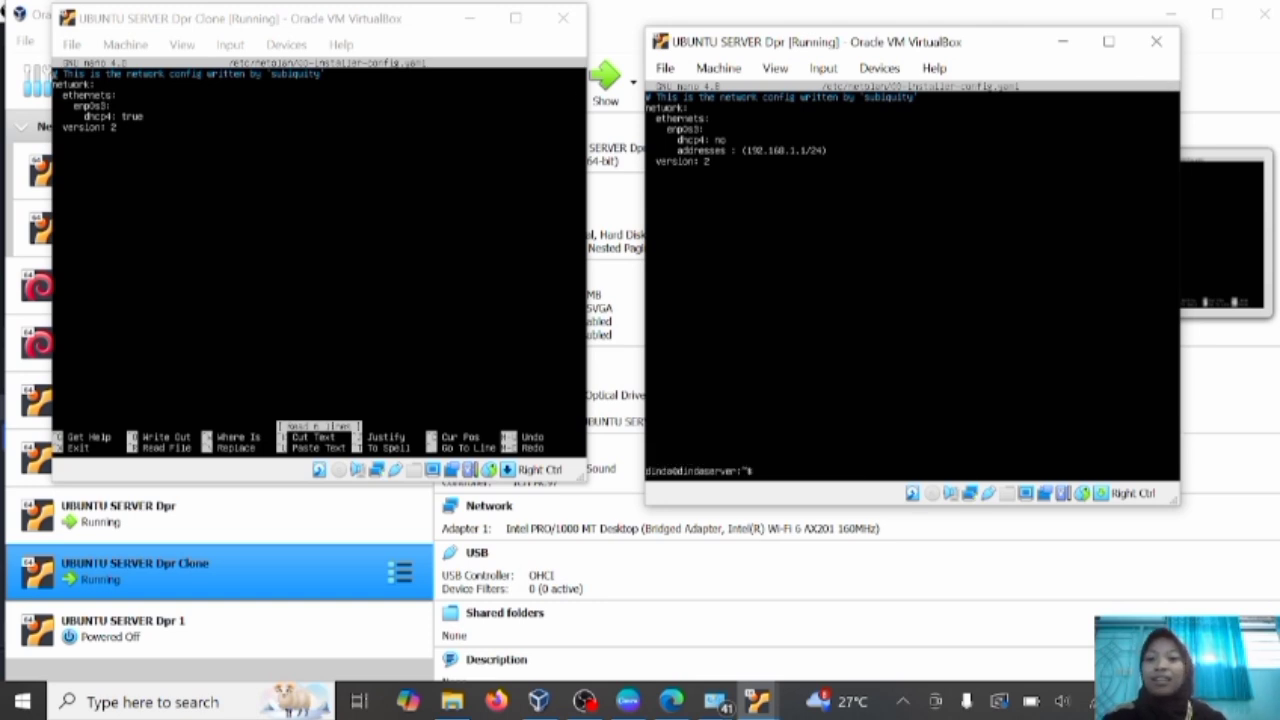
# In the Clone's netplan file, set dhcp4 to no and add addresses [192.168.1.2/24].
pyautogui.click(305, 22)
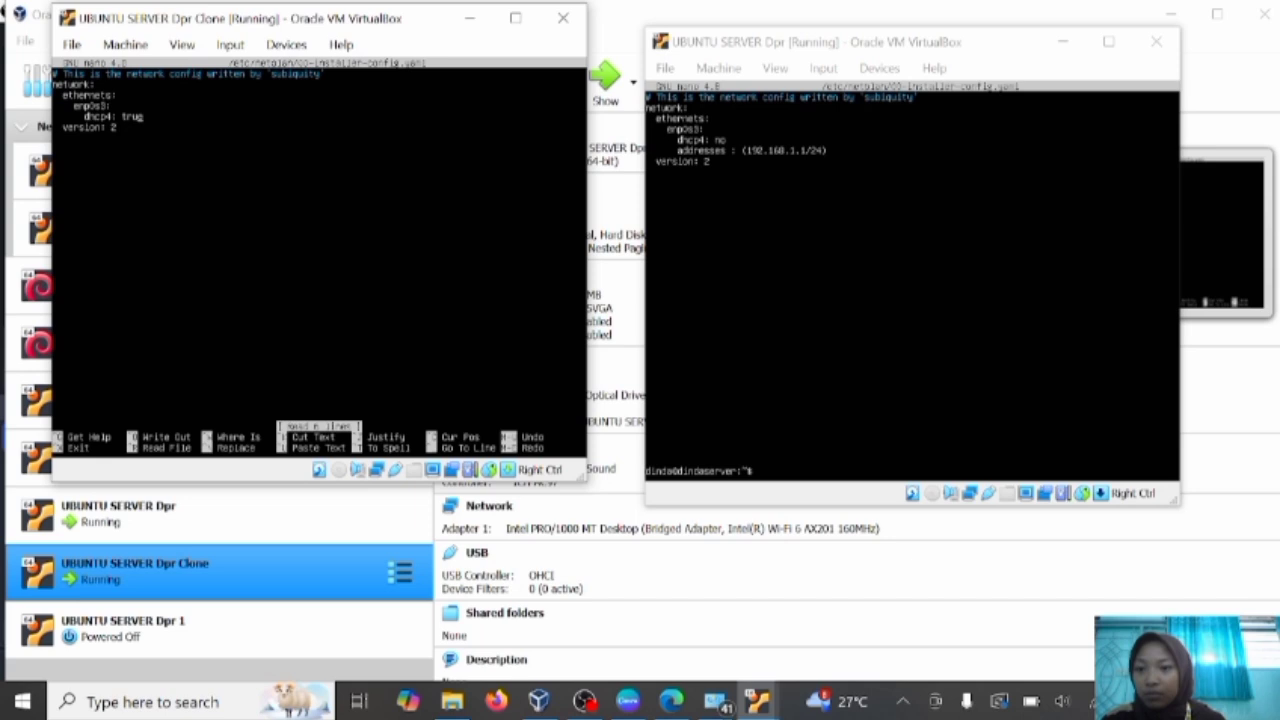
pyautogui.press('BackSpace')
pyautogui.press('BackSpace')
pyautogui.press('BackSpace')
pyautogui.press('BackSpace')
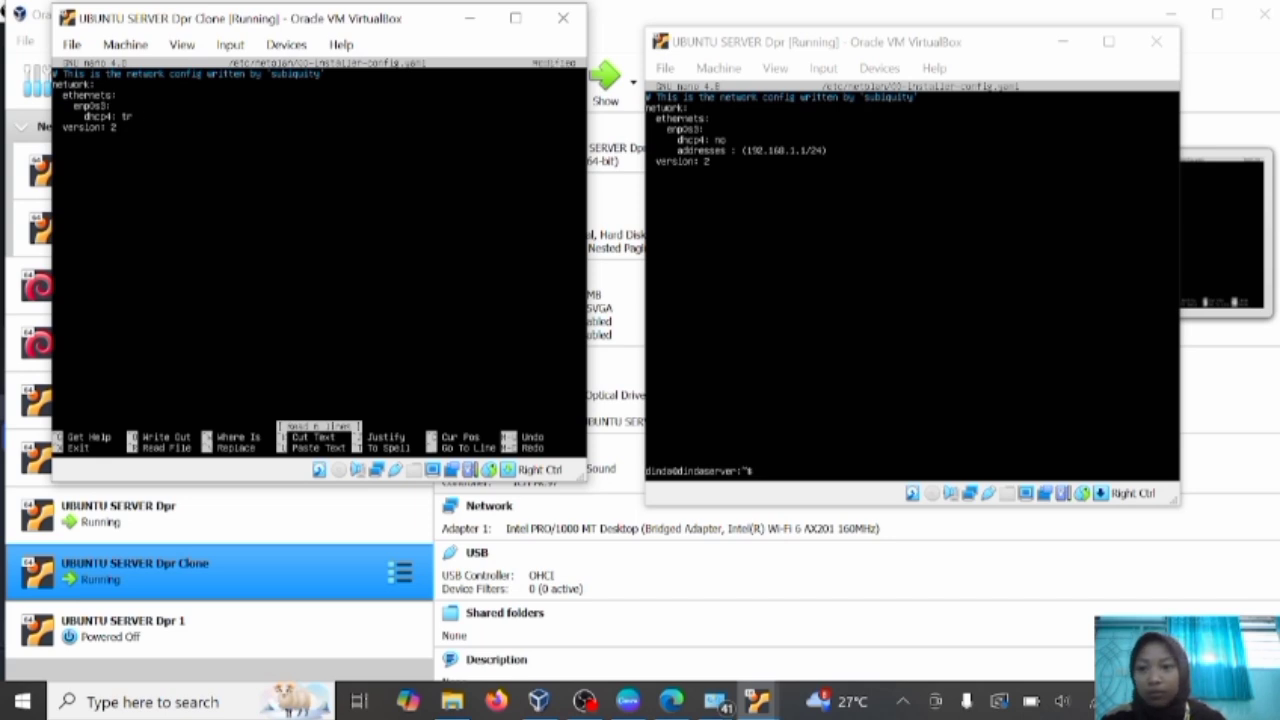
pyautogui.write('no')
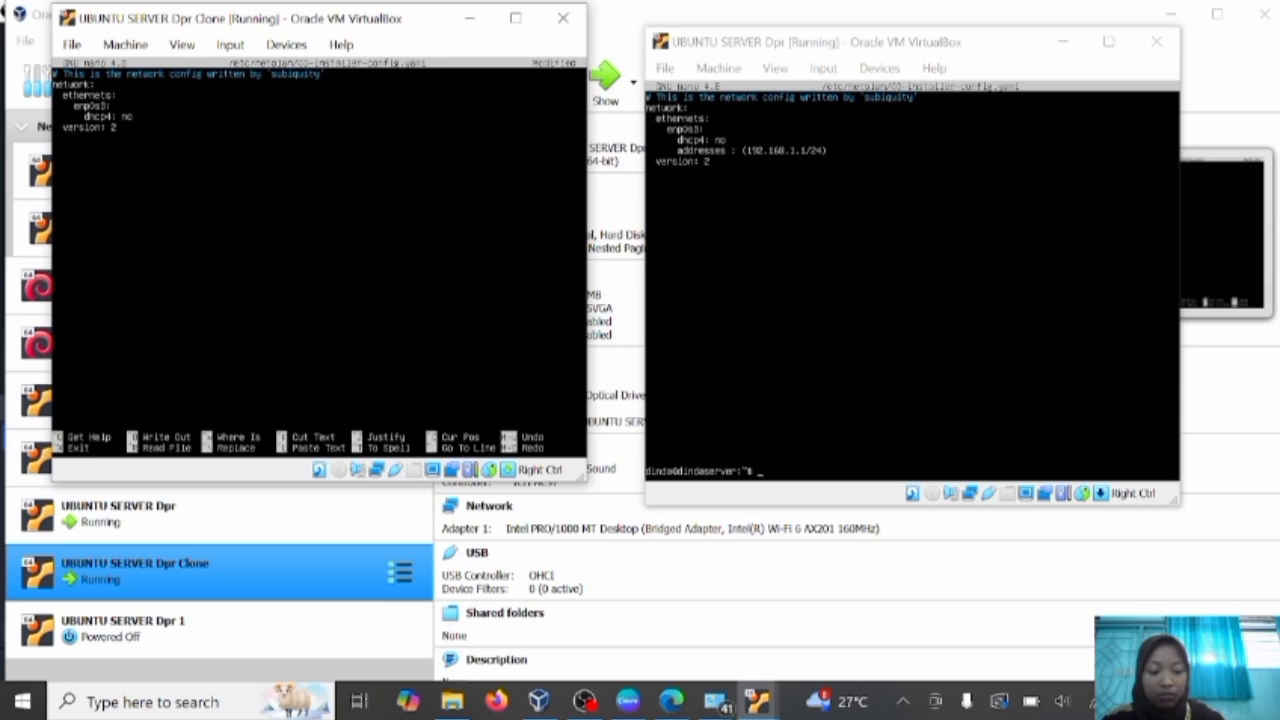
pyautogui.press('Return')
pyautogui.write('addresses')
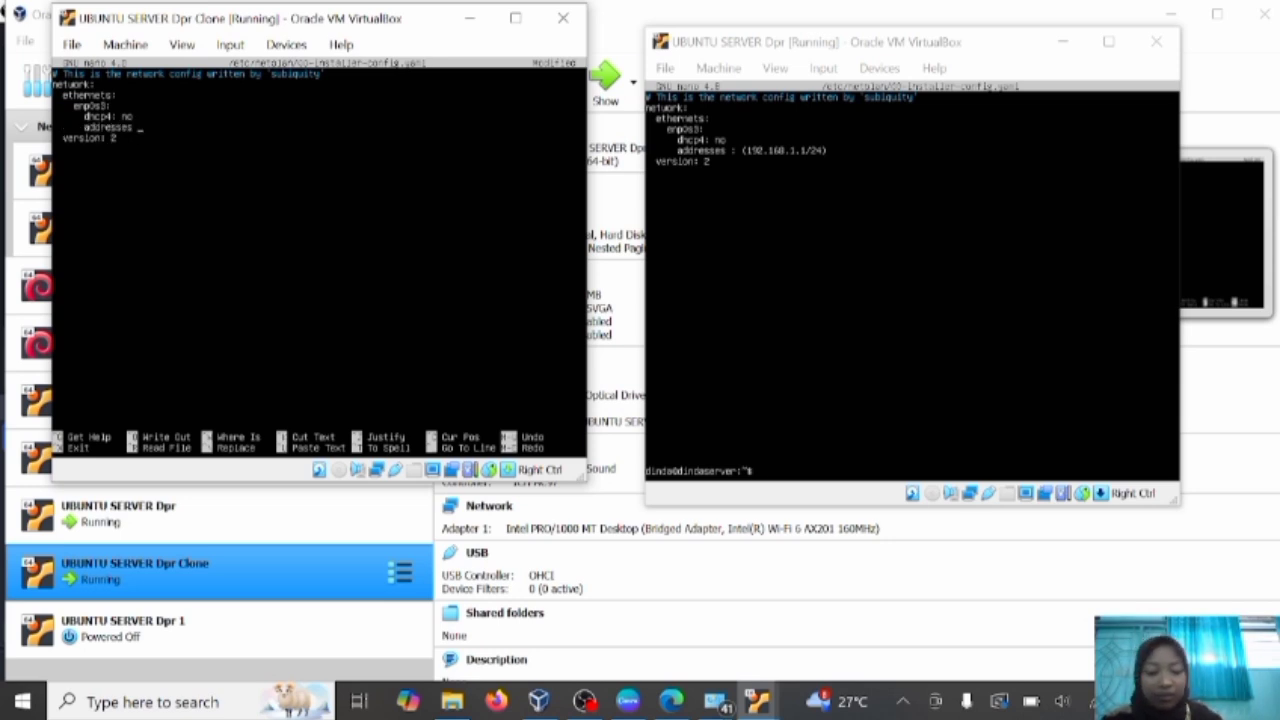
pyautogui.write(' :')
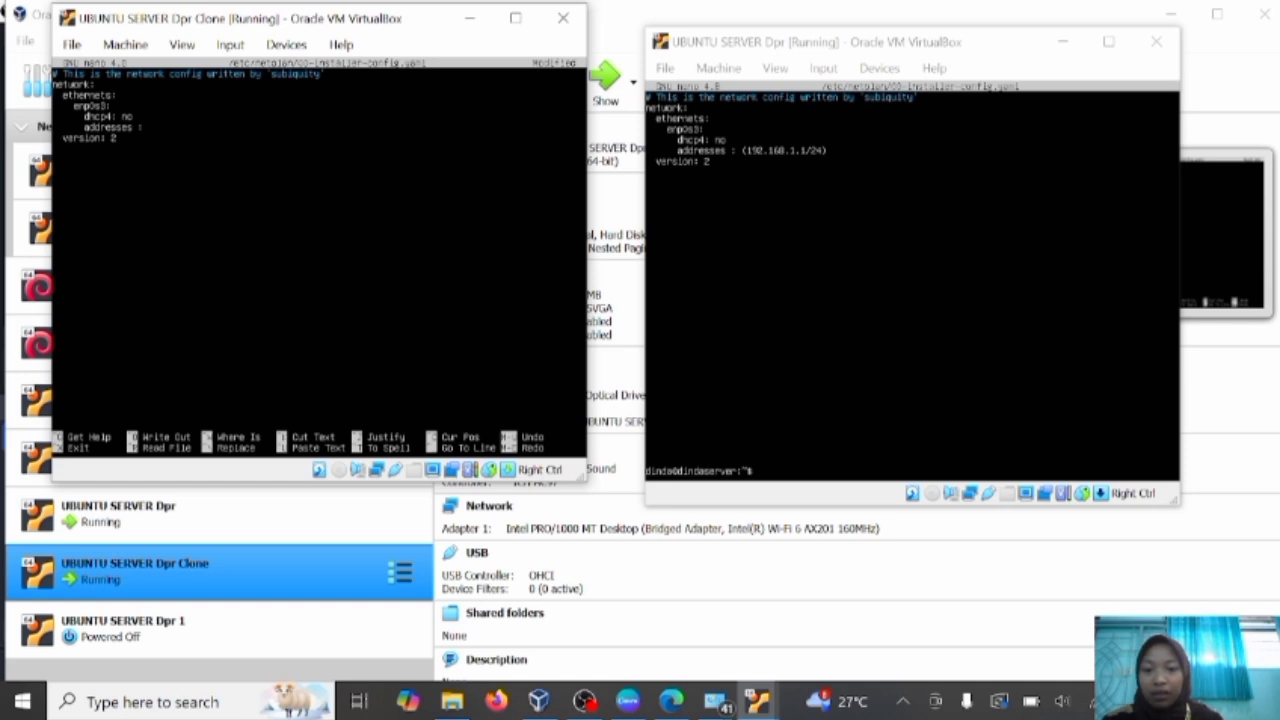
pyautogui.write(' [192.168.1.2')
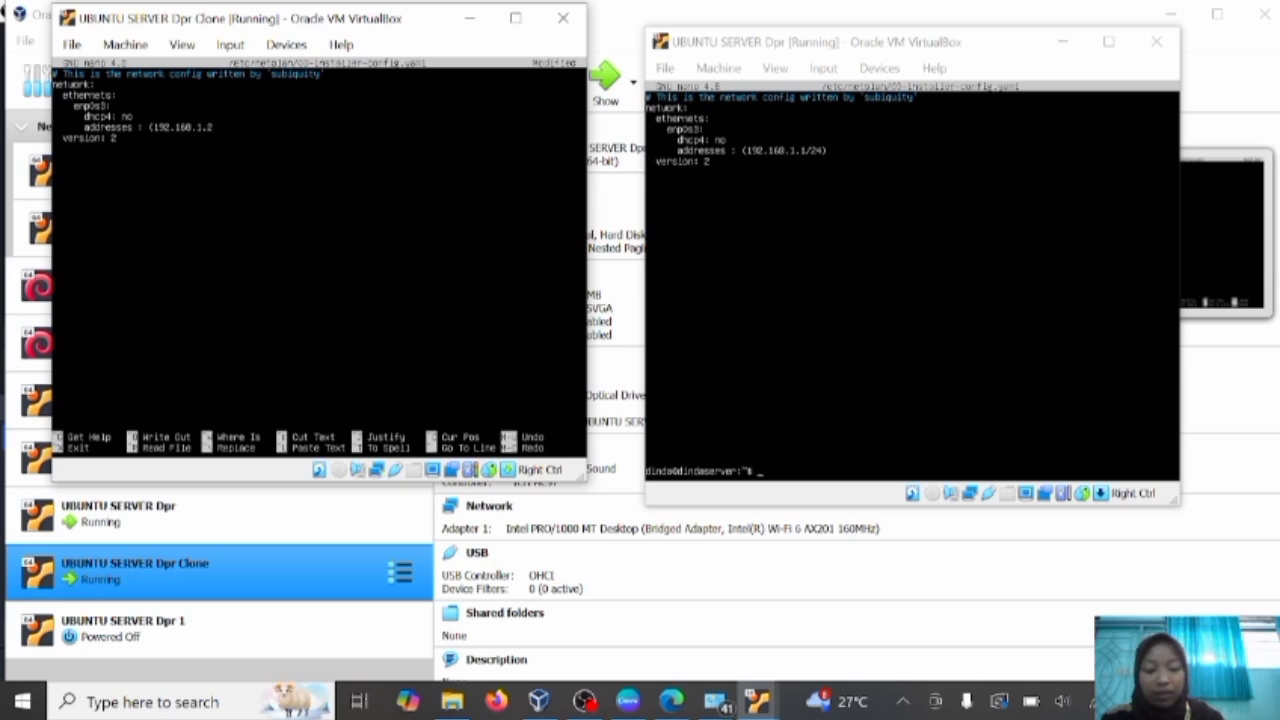
pyautogui.write('/')
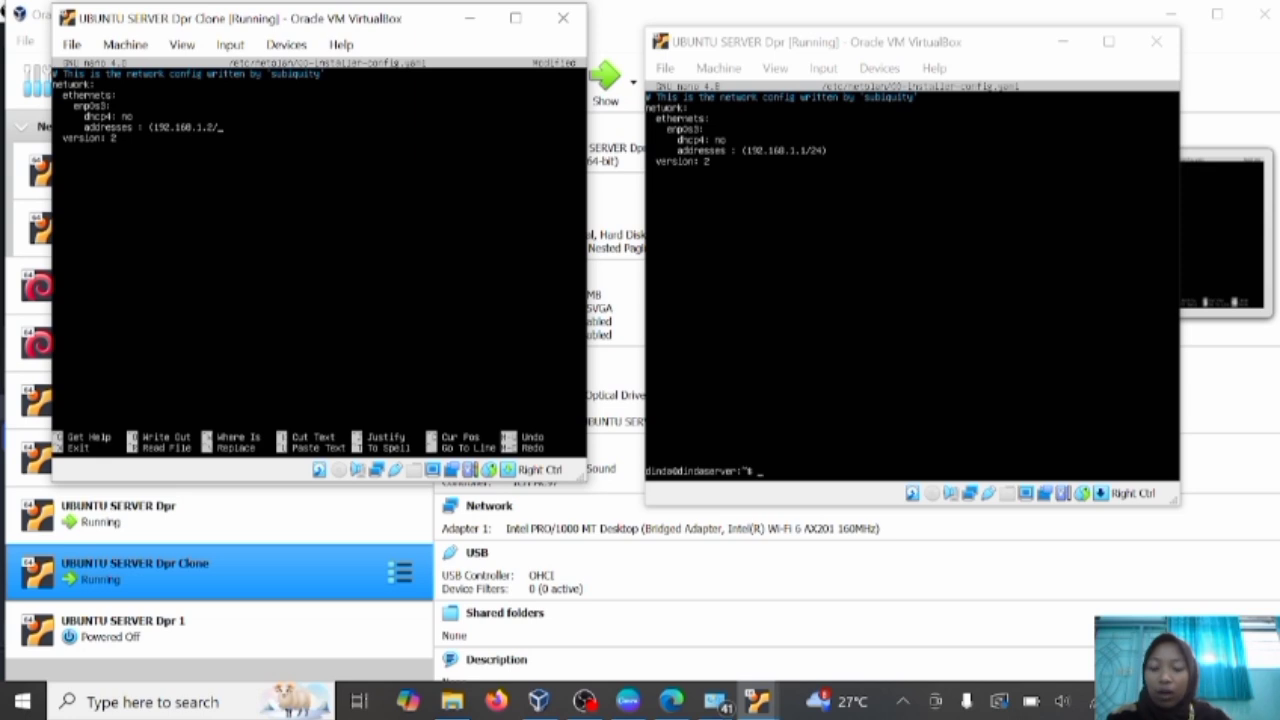
pyautogui.write('24')
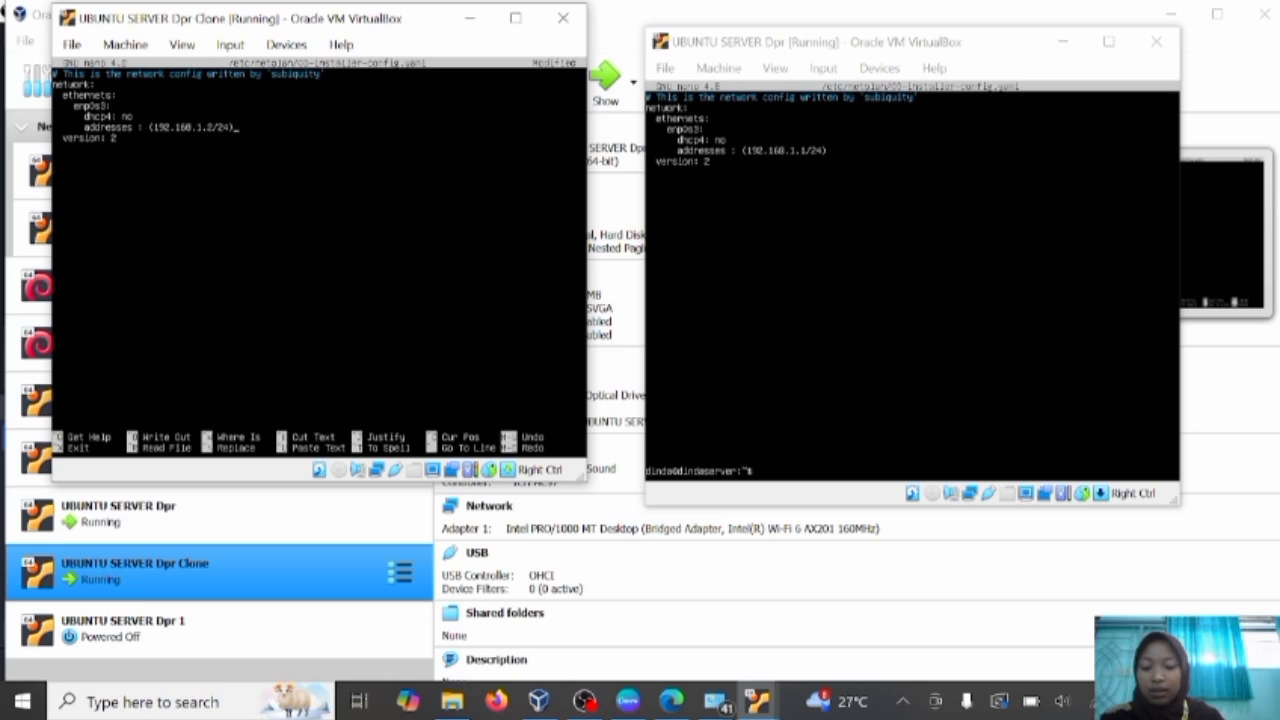
# Save the Clone's netplan file and exit nano.
pyautogui.hotkey('ctrl', 'x')
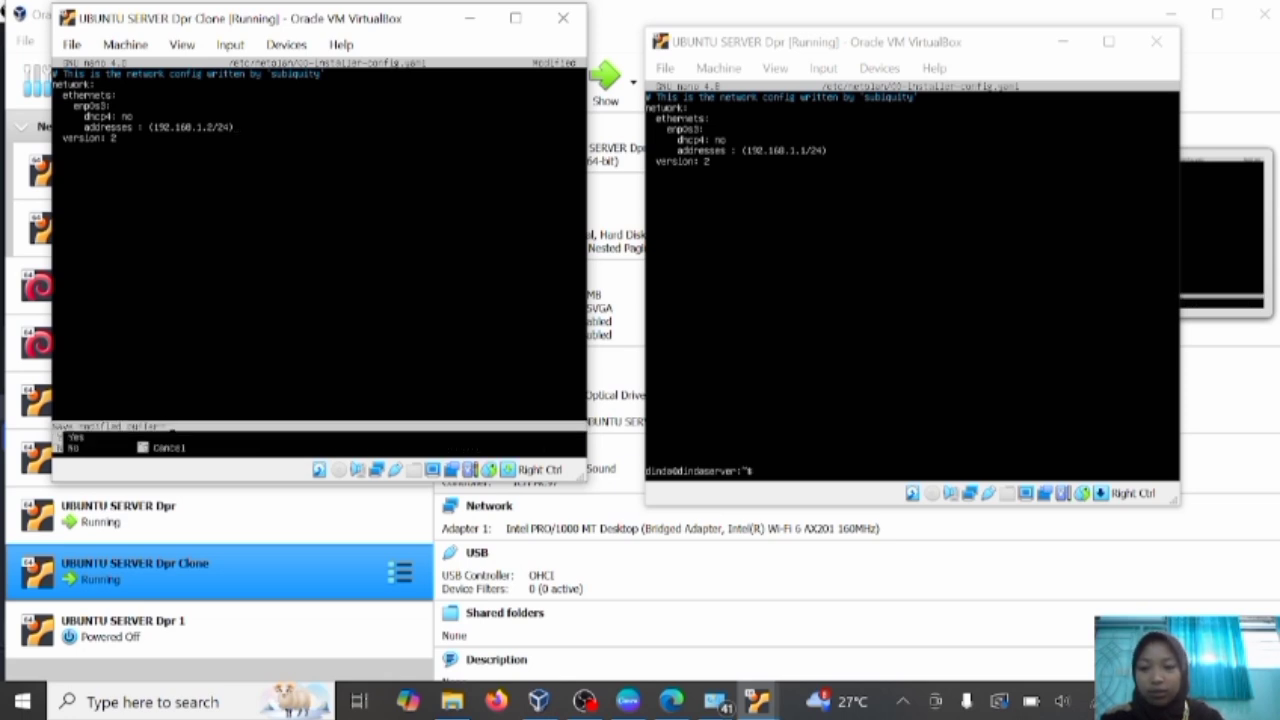
pyautogui.press('y')
pyautogui.press('Return')
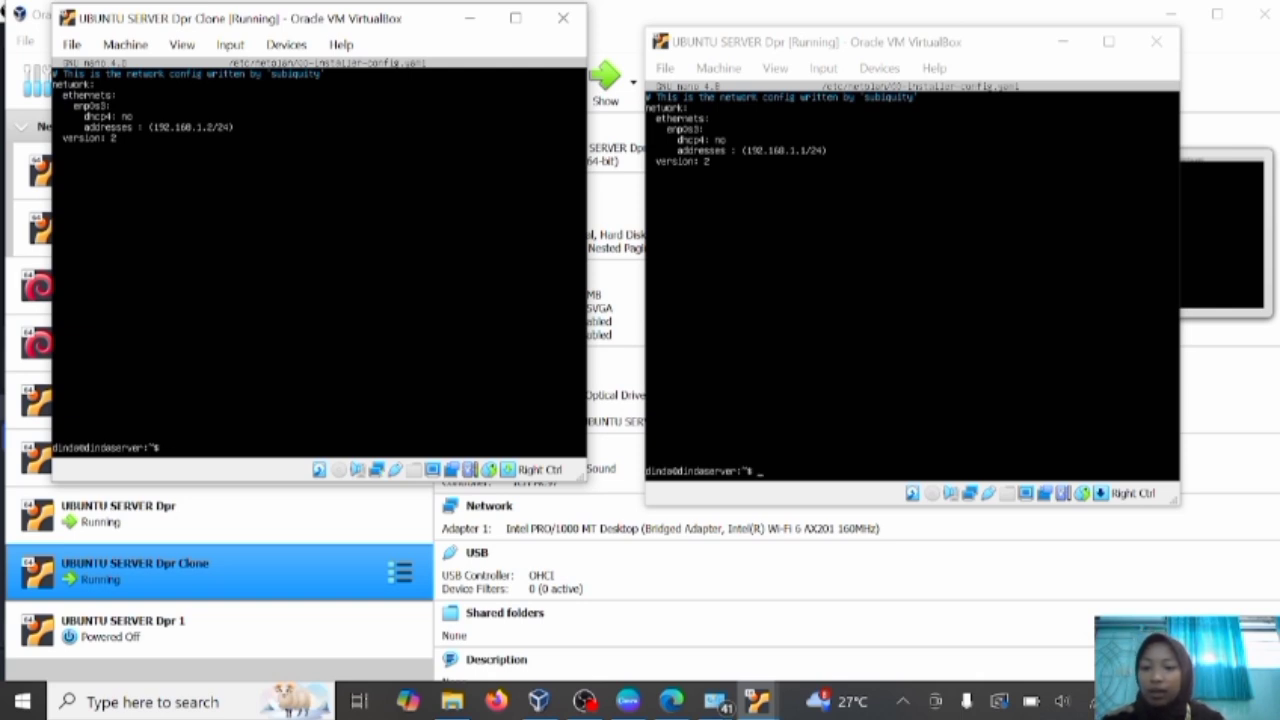
# Run 'sudo netplan apply' on the Clone and Dpr servers, then close the Dpr VM window.
pyautogui.write('sudo netplan')
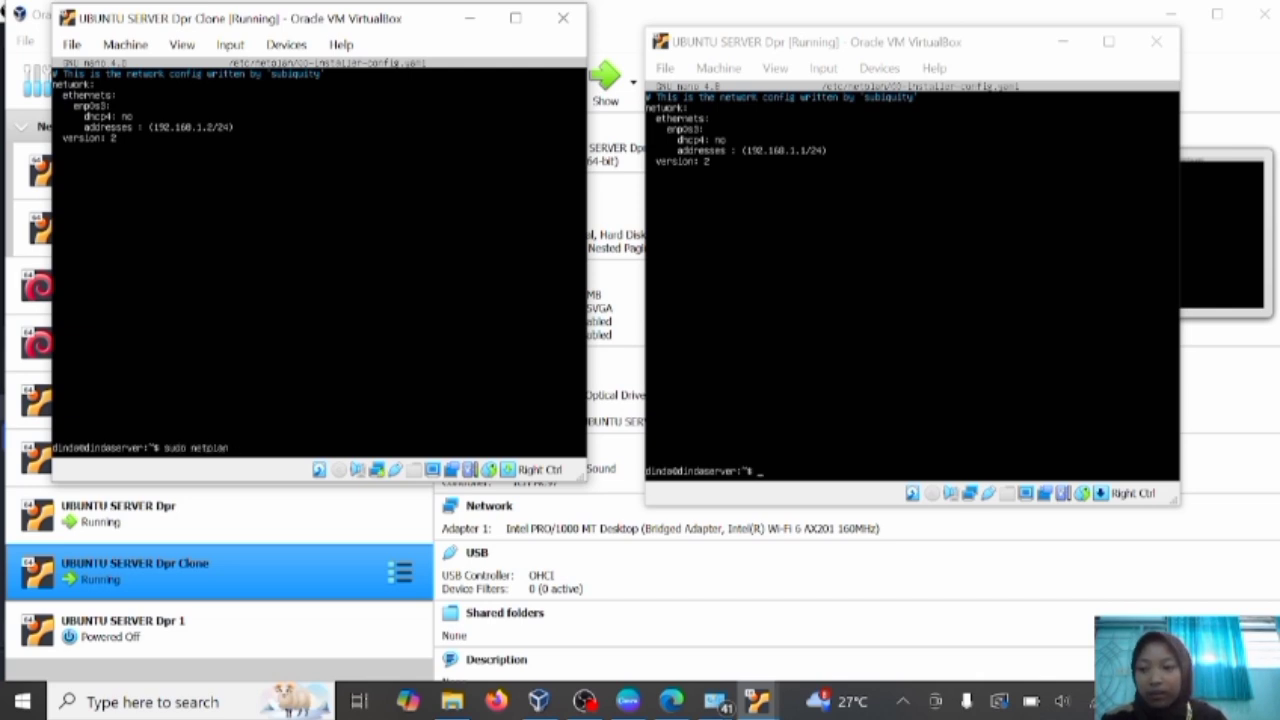
pyautogui.write(' app')
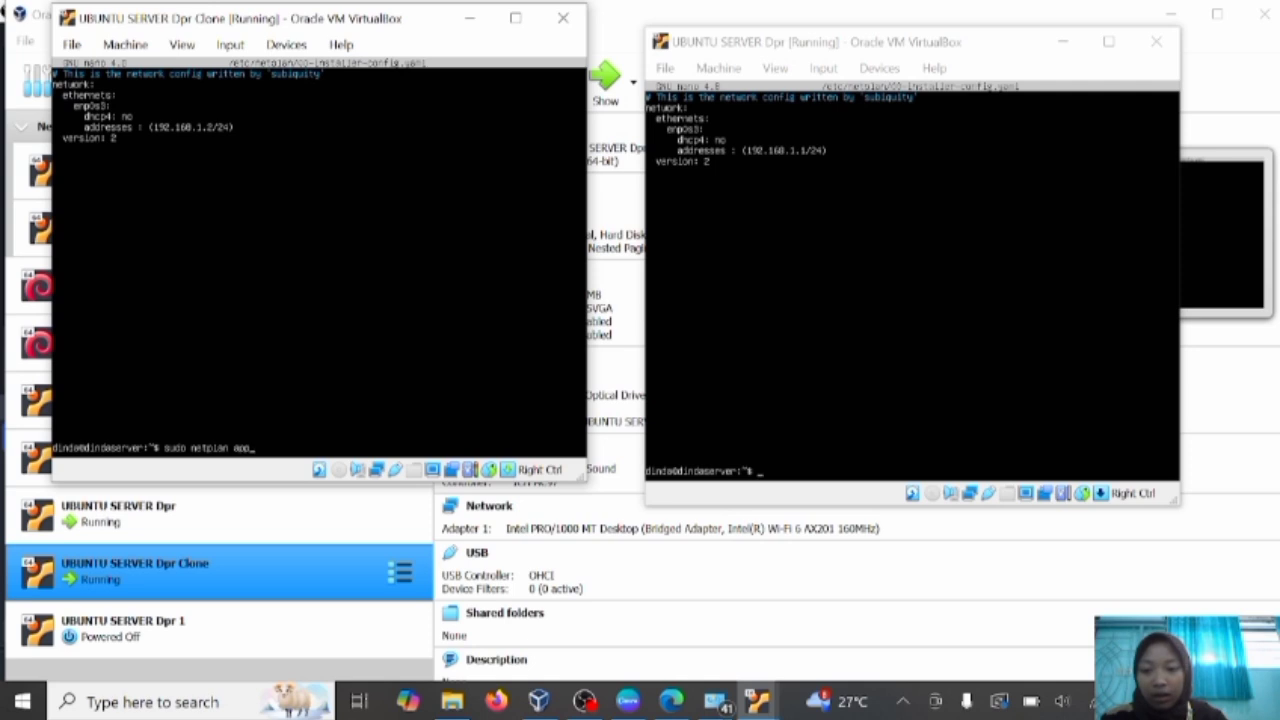
pyautogui.write('ly')
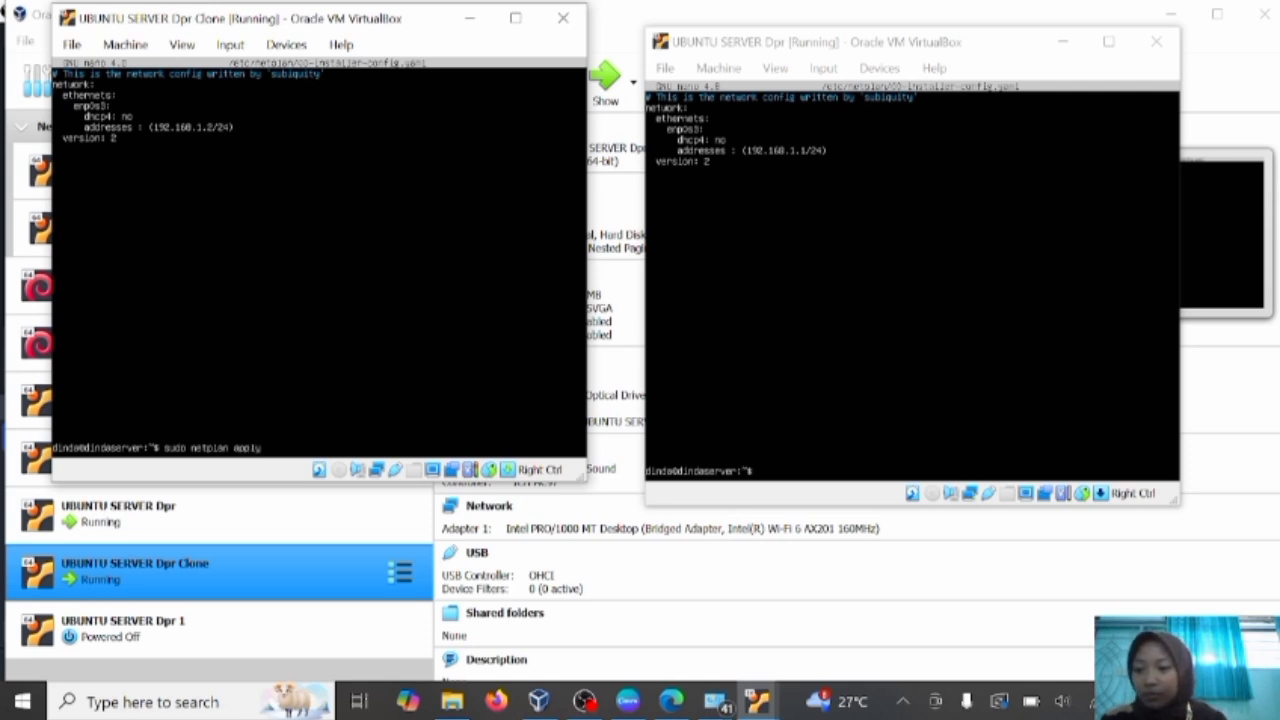
pyautogui.press('Return')
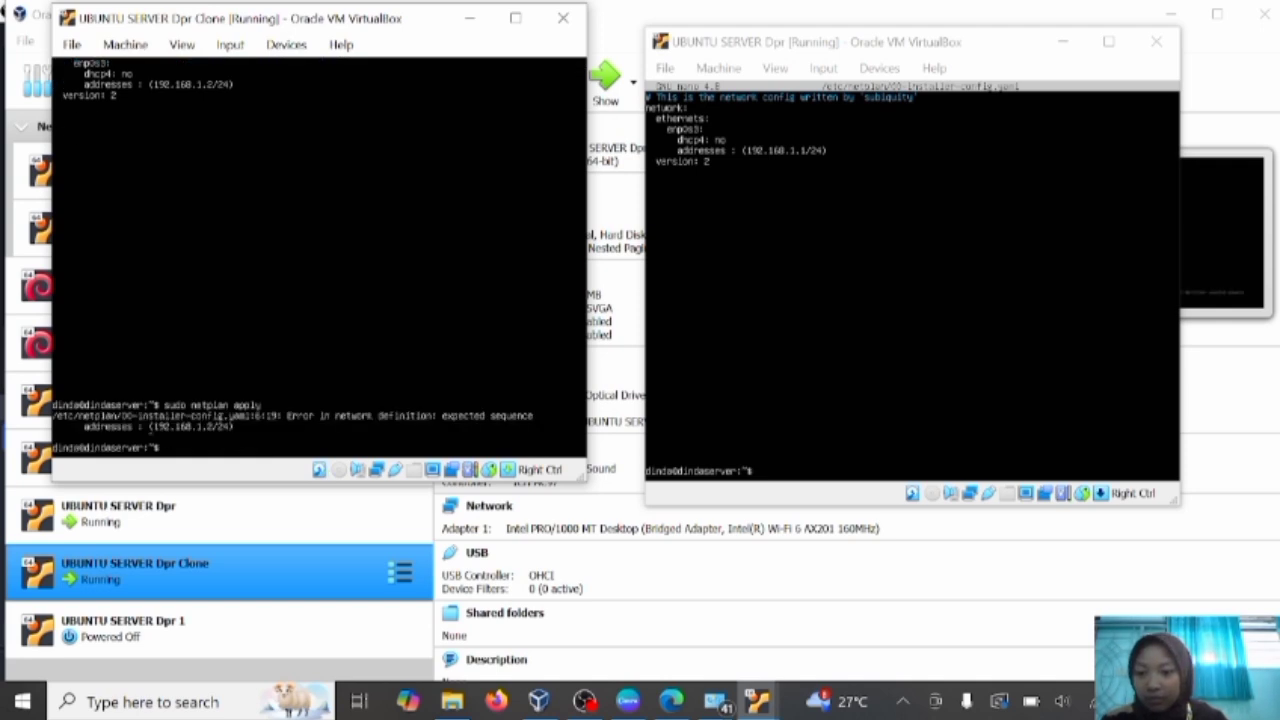
pyautogui.click(716, 45)
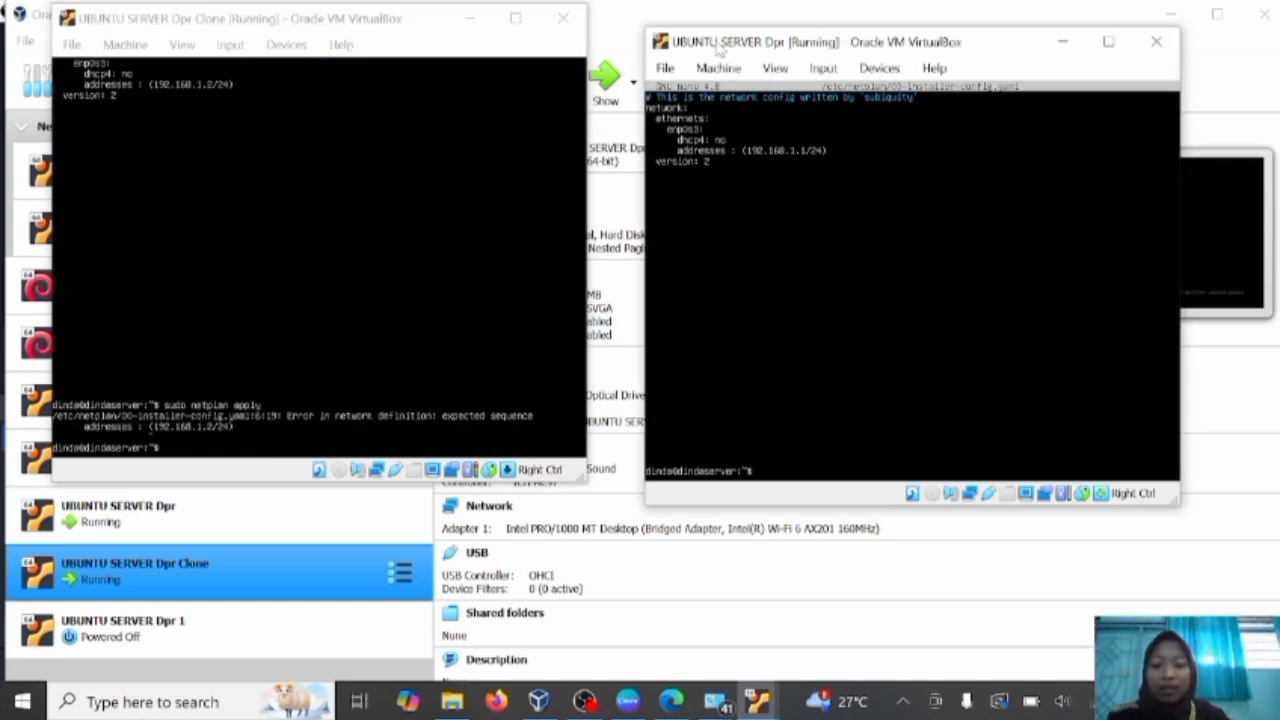
pyautogui.write('sudo netplan apply')
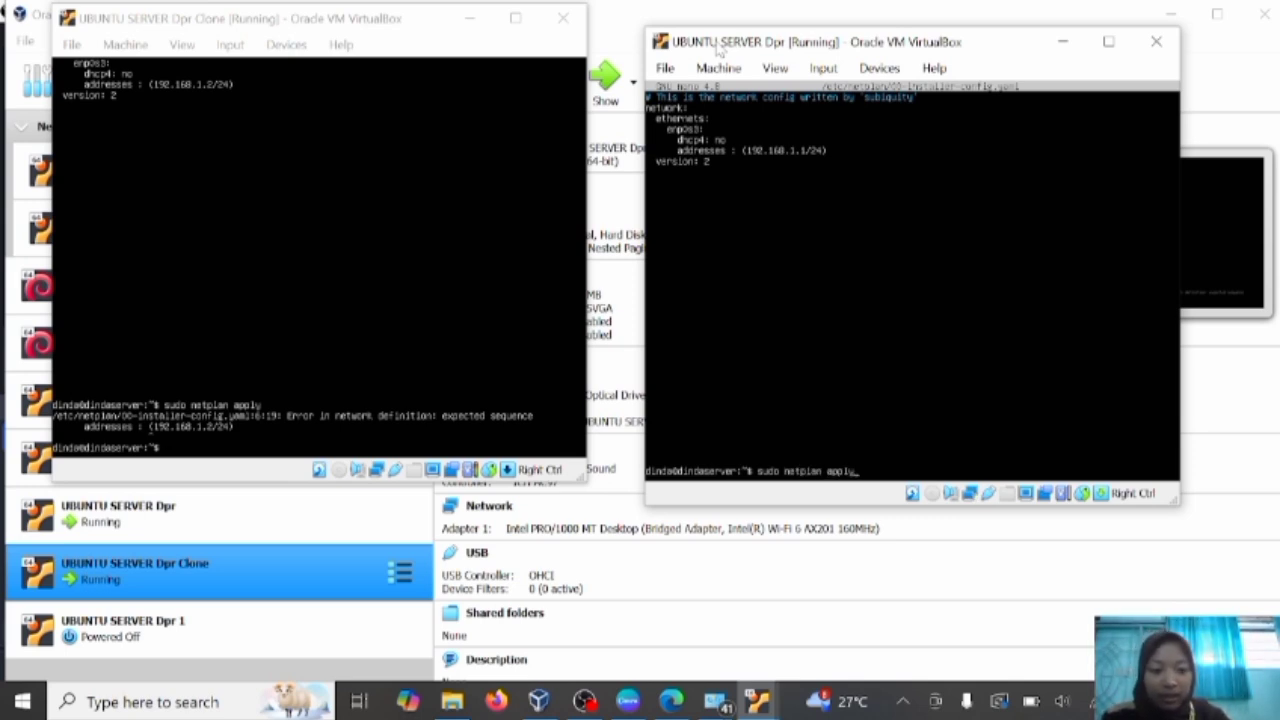
pyautogui.press('Return')
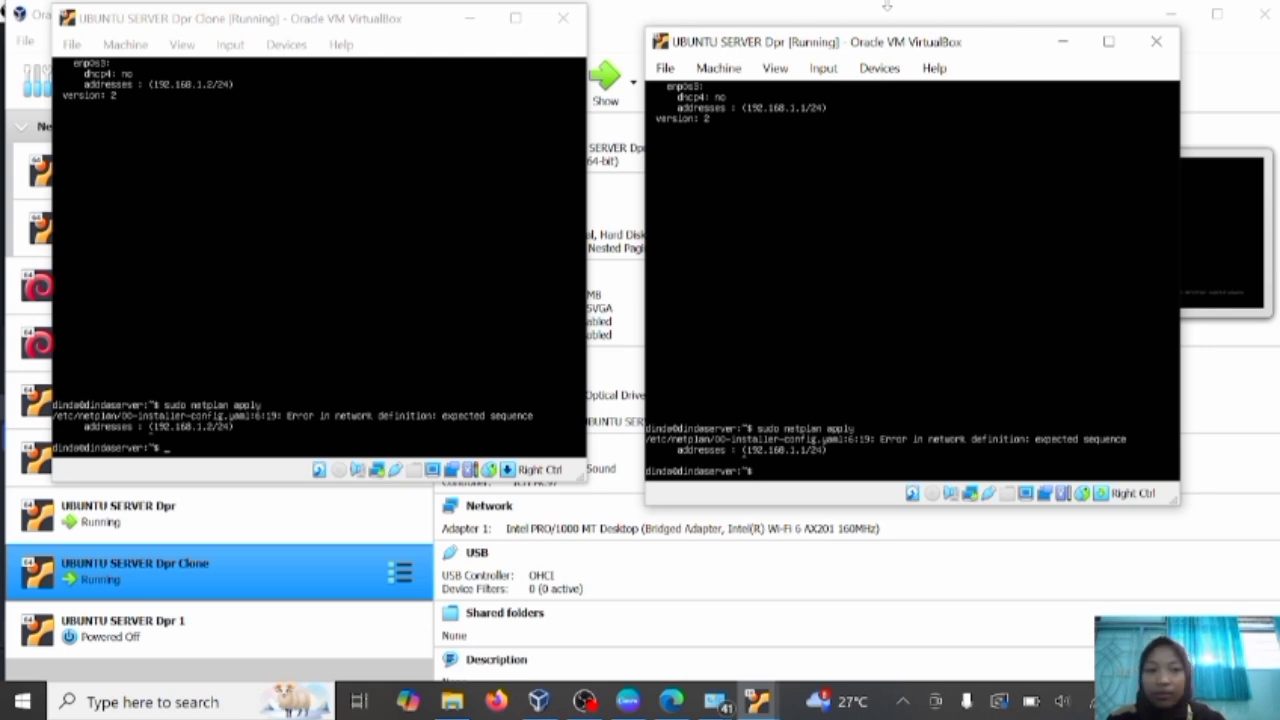
pyautogui.click(1152, 38)
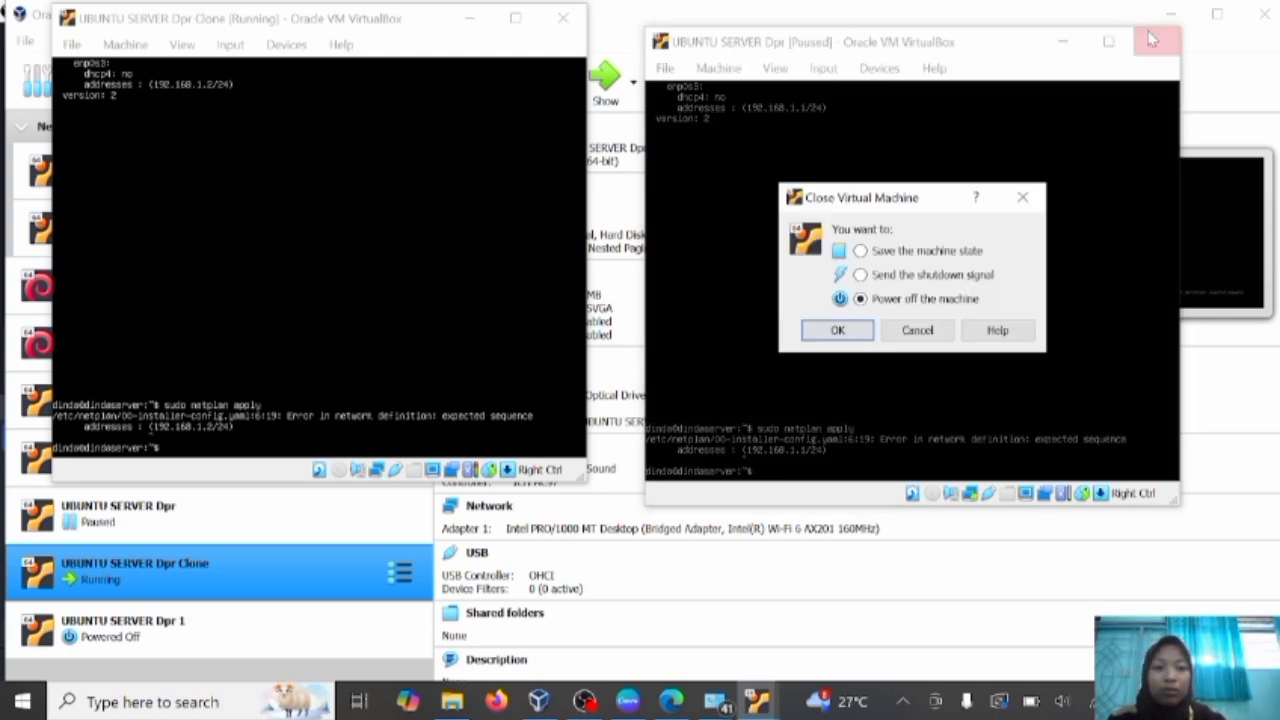
# Power off both the Dpr and Clone machines, then select UBUNTU SERVER Dpr in the Manager.
pyautogui.click(837, 332)
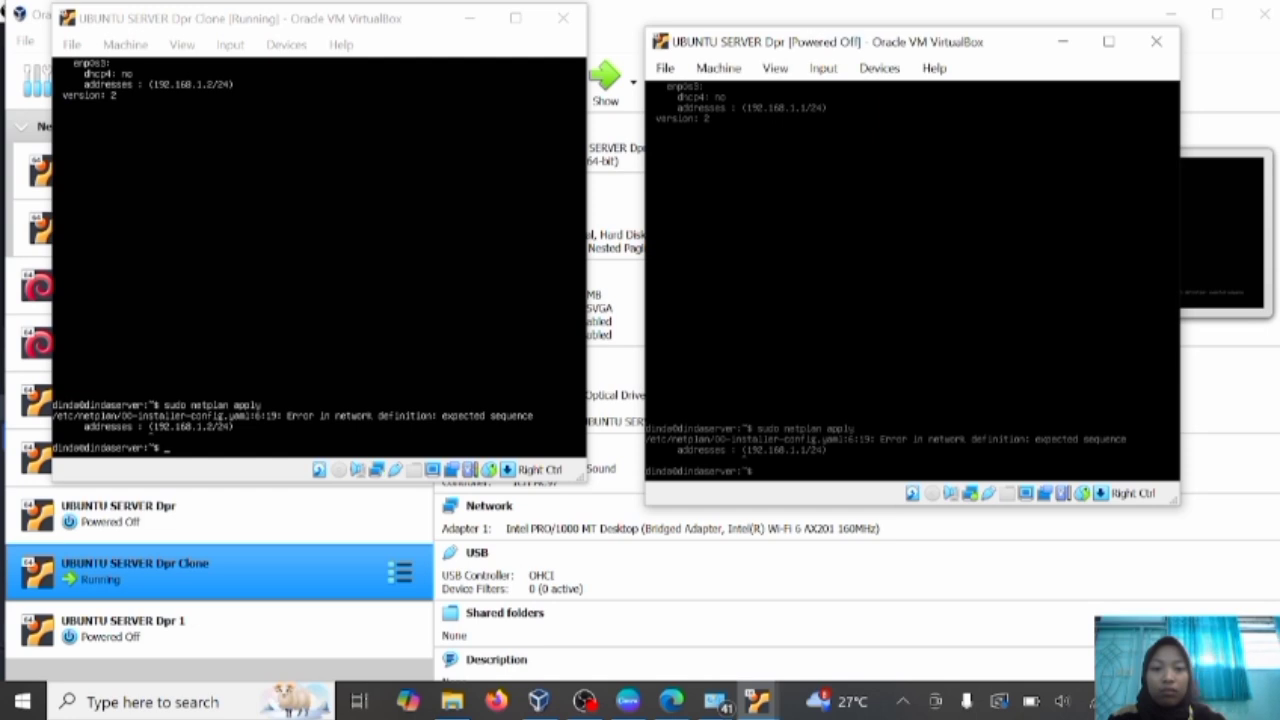
pyautogui.click(570, 28)
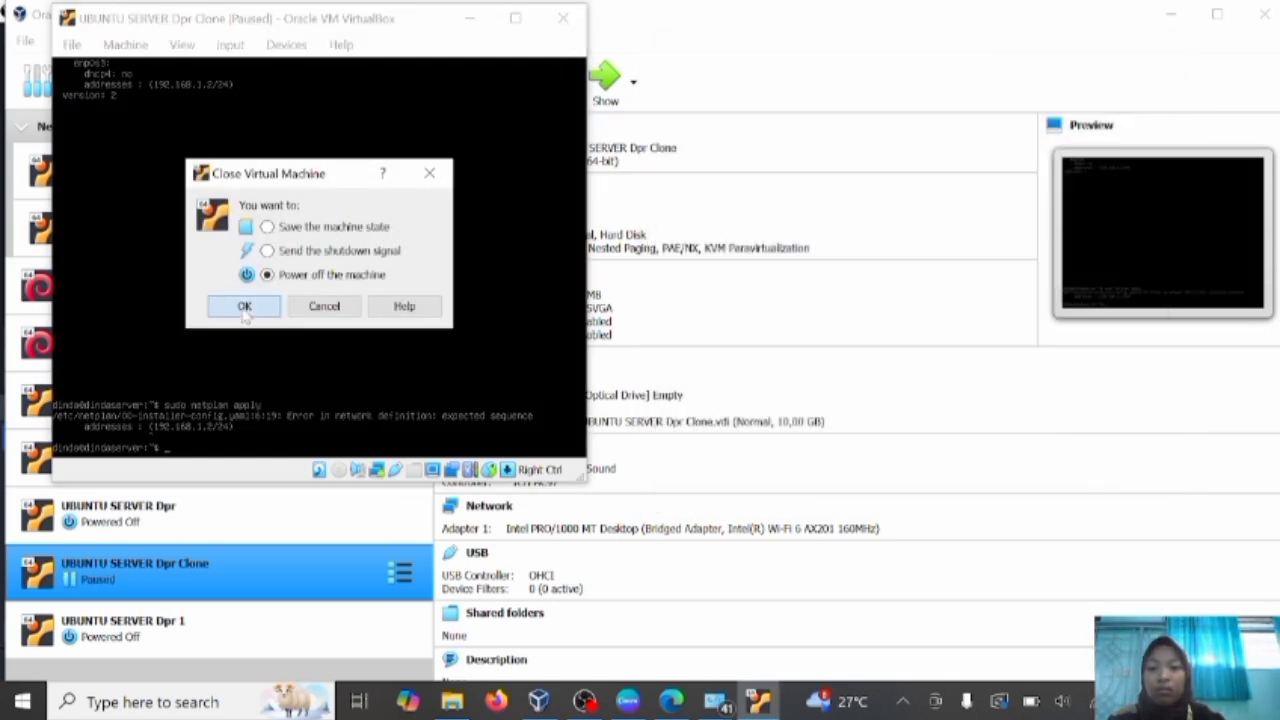
pyautogui.click(244, 307)
pyautogui.press('Up')
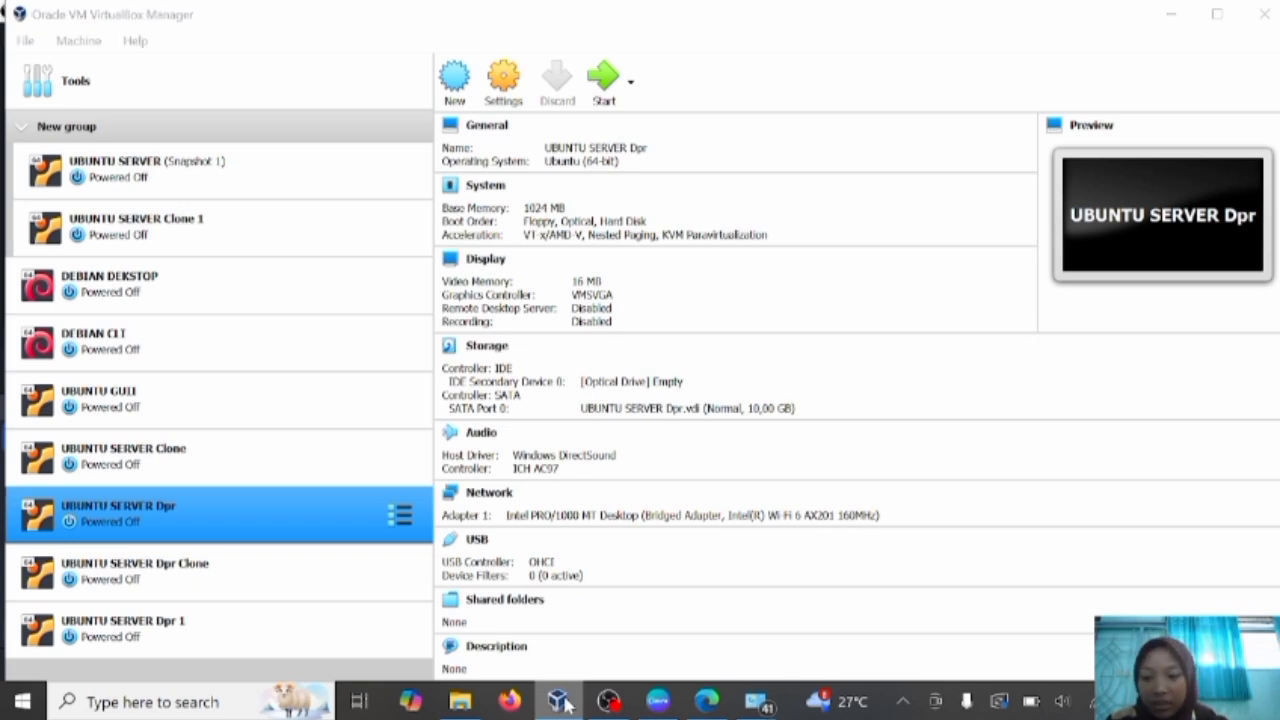
# Attach UBUNTU SERVER Dpr's network adapter to Internal Network 'internal 1'.
pyautogui.rightClick(560, 702)
pyautogui.click(254, 537)
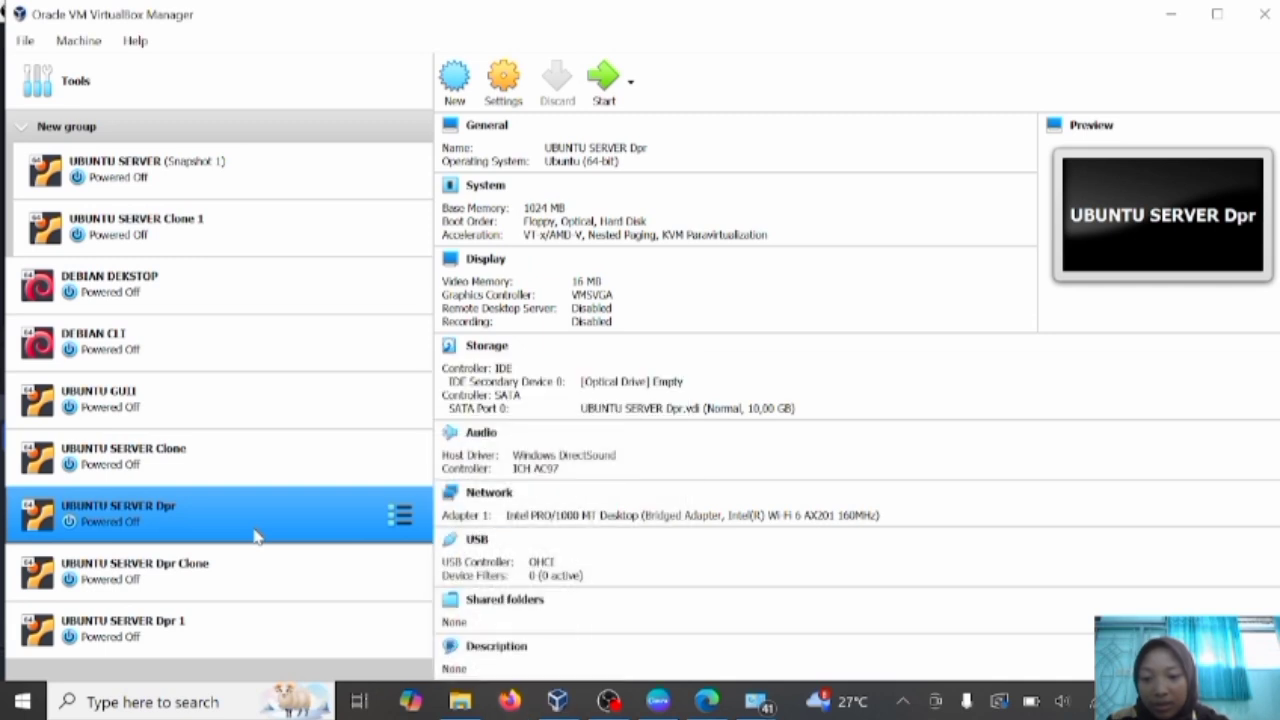
pyautogui.rightClick(254, 537)
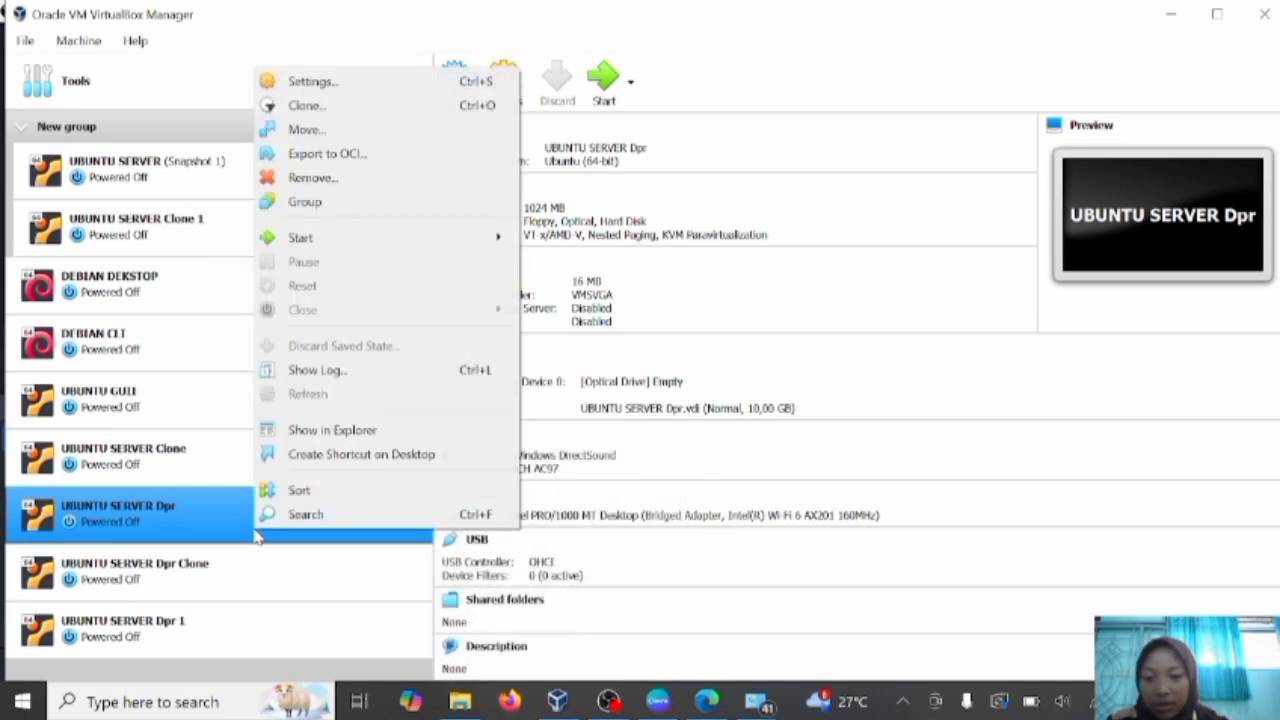
pyautogui.click(350, 86)
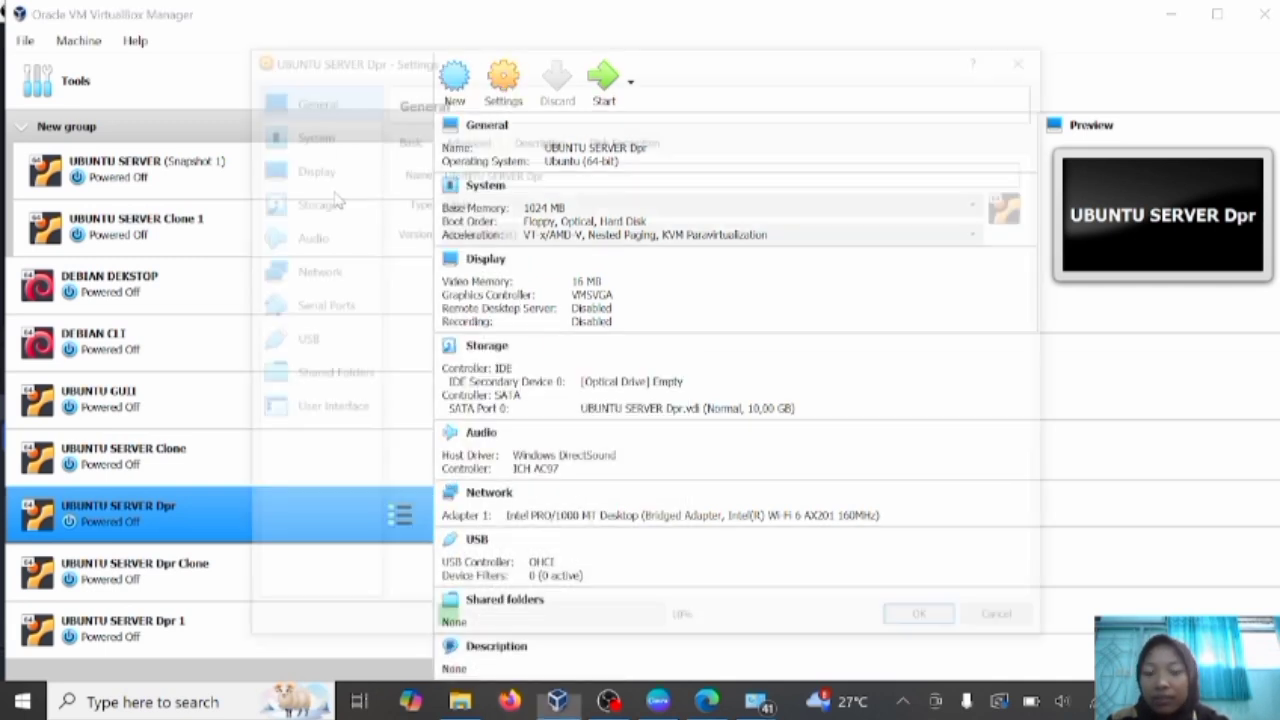
pyautogui.click(309, 268)
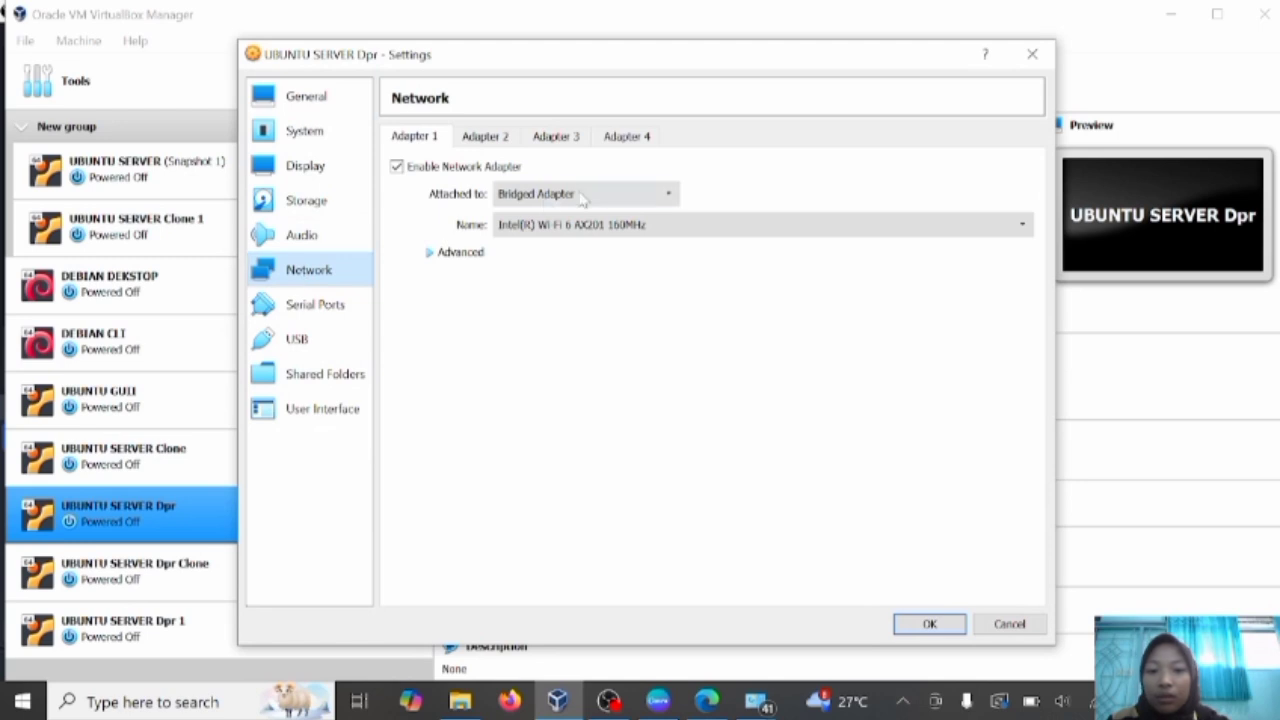
pyautogui.click(640, 196)
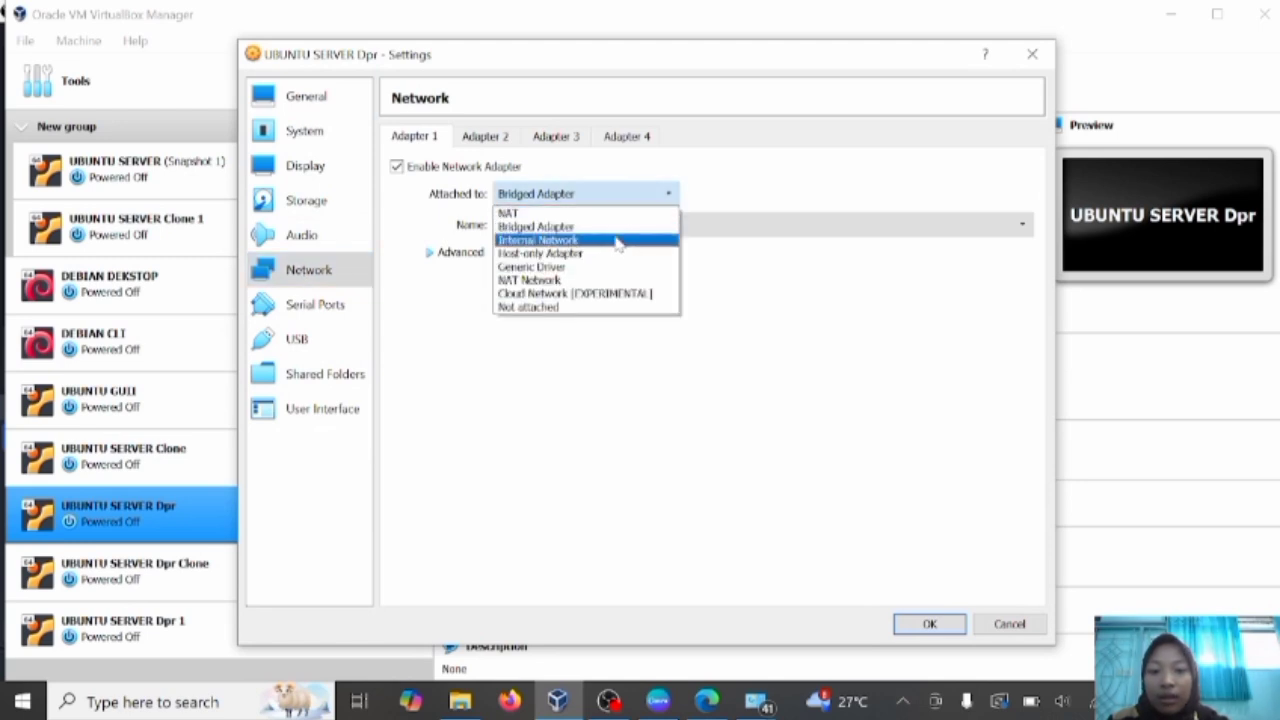
pyautogui.click(620, 240)
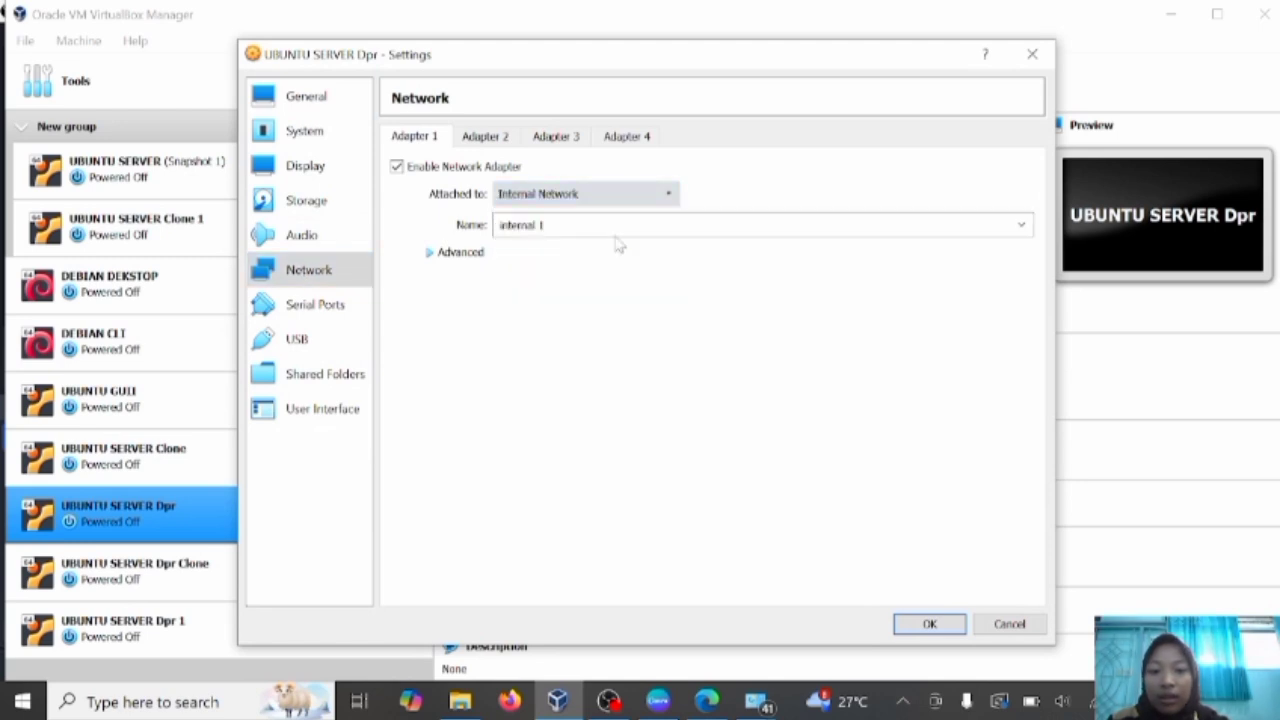
pyautogui.click(920, 623)
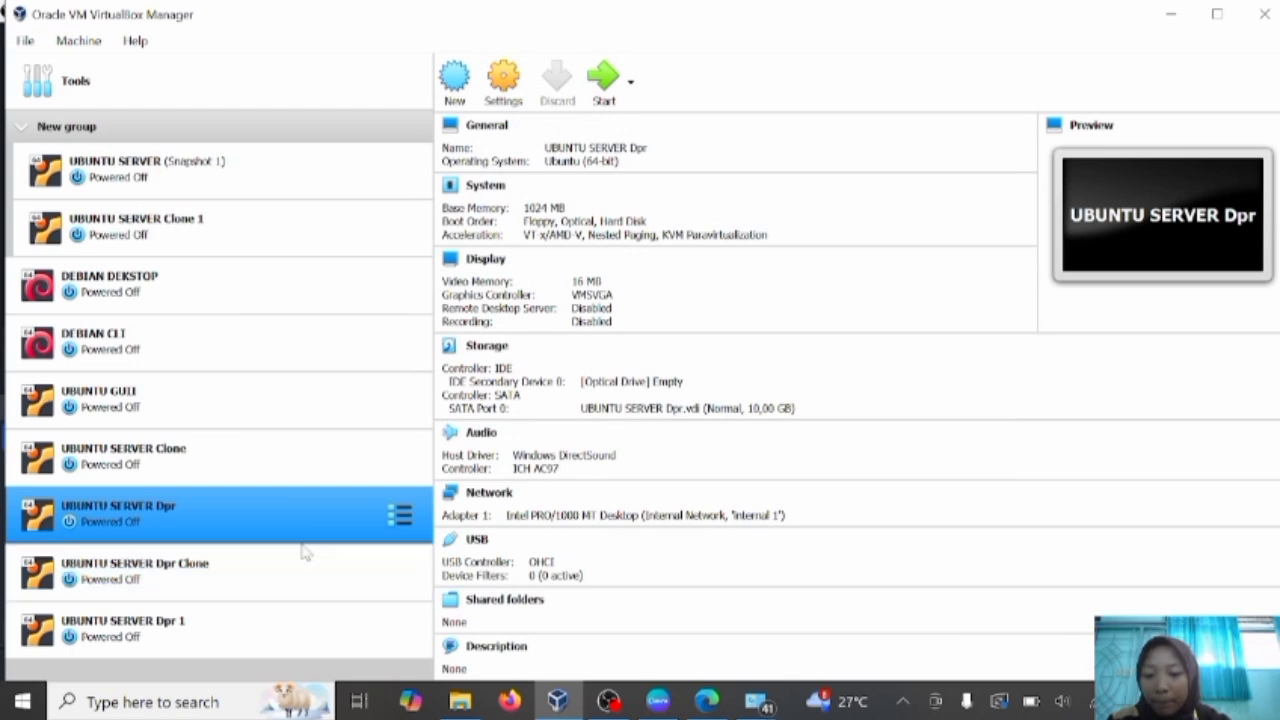
# Attach the UBUNTU SERVER Dpr Clone's network adapter to Internal Network 'internal 1' as well.
pyautogui.click(300, 572)
pyautogui.rightClick(298, 571)
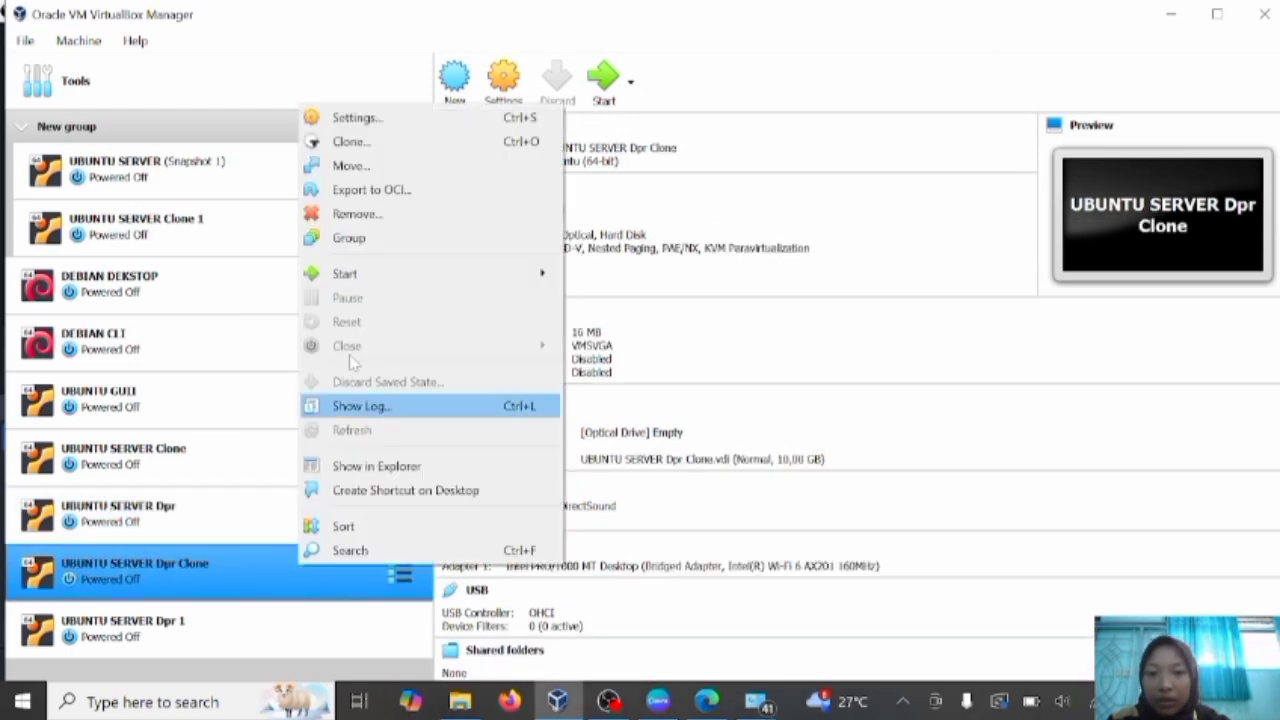
pyautogui.click(388, 129)
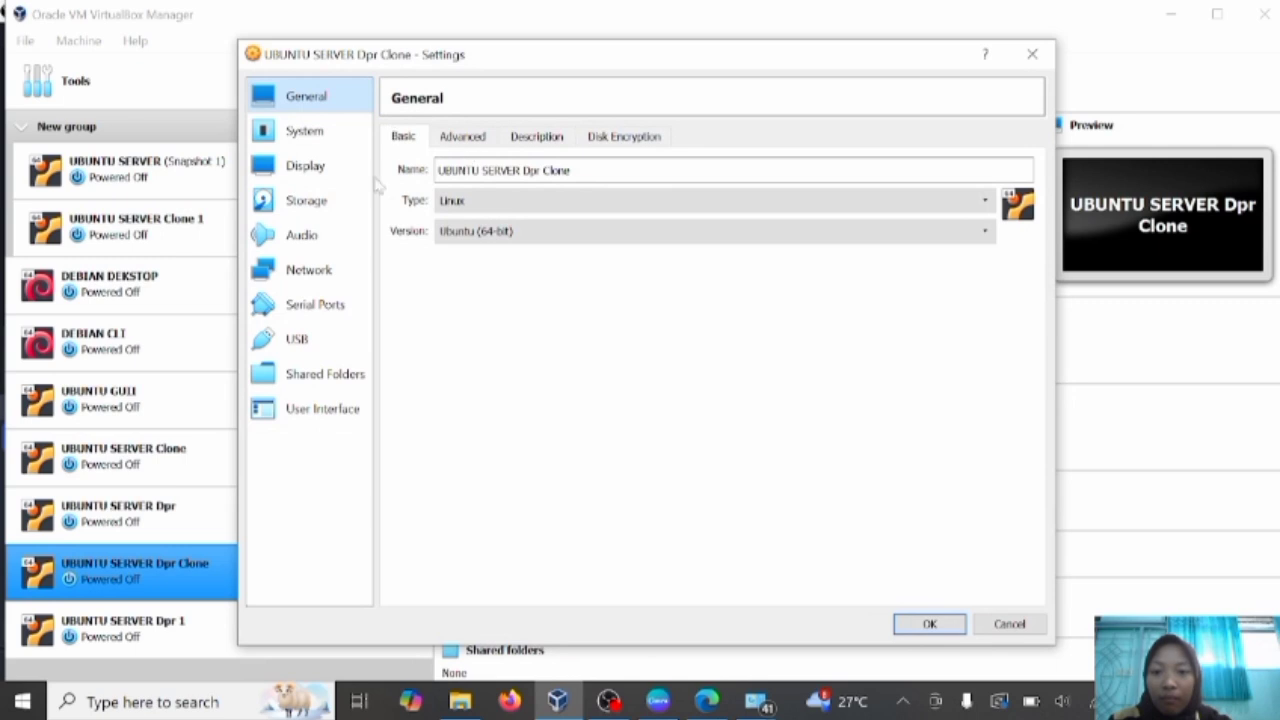
pyautogui.click(334, 262)
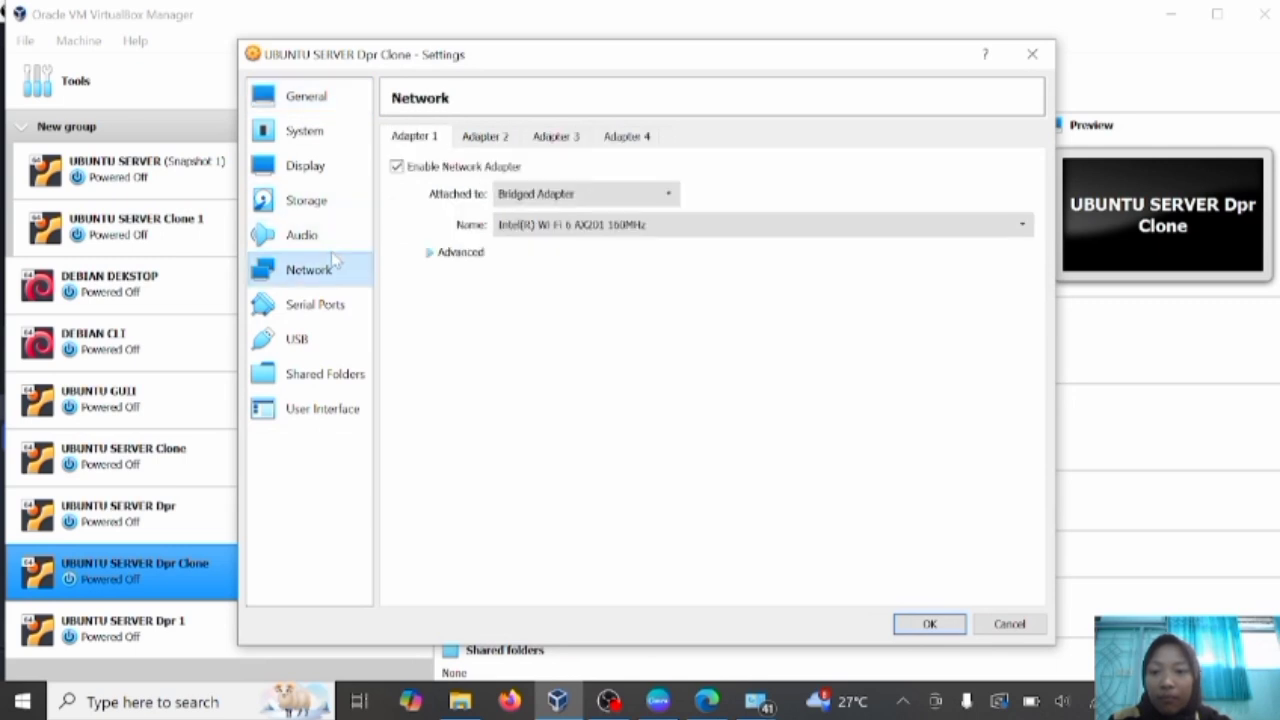
pyautogui.click(668, 194)
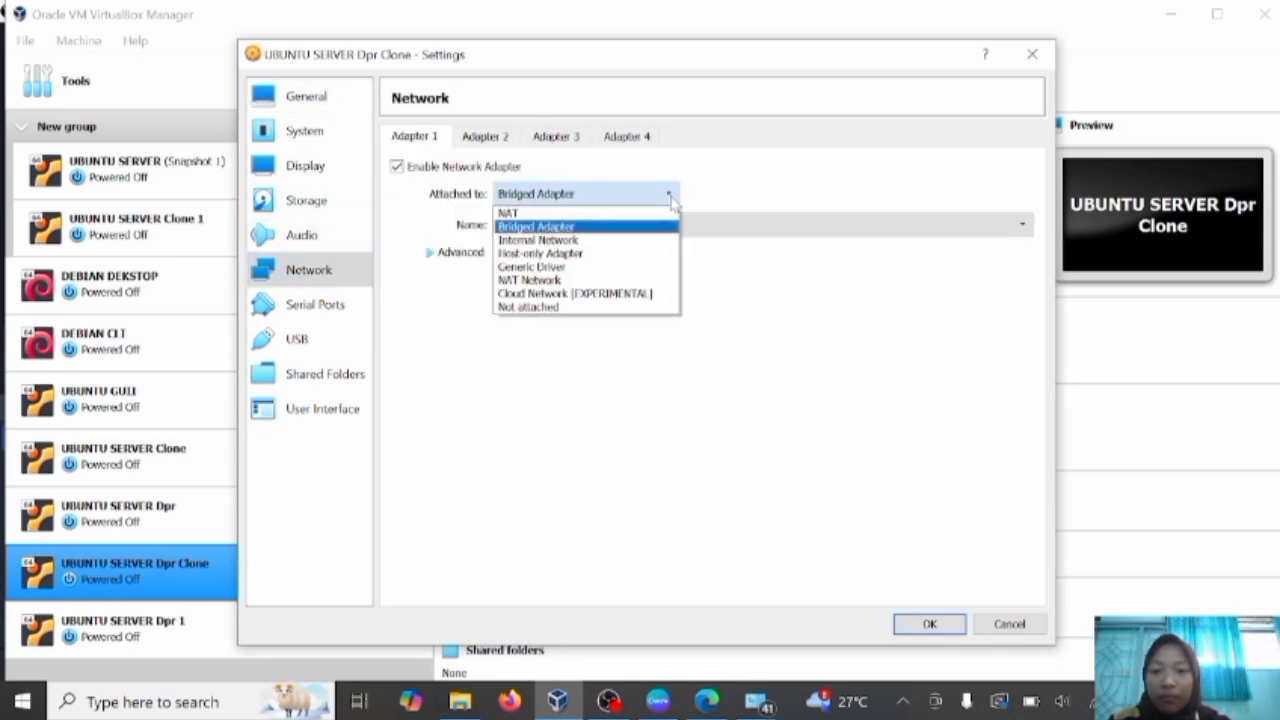
pyautogui.click(650, 247)
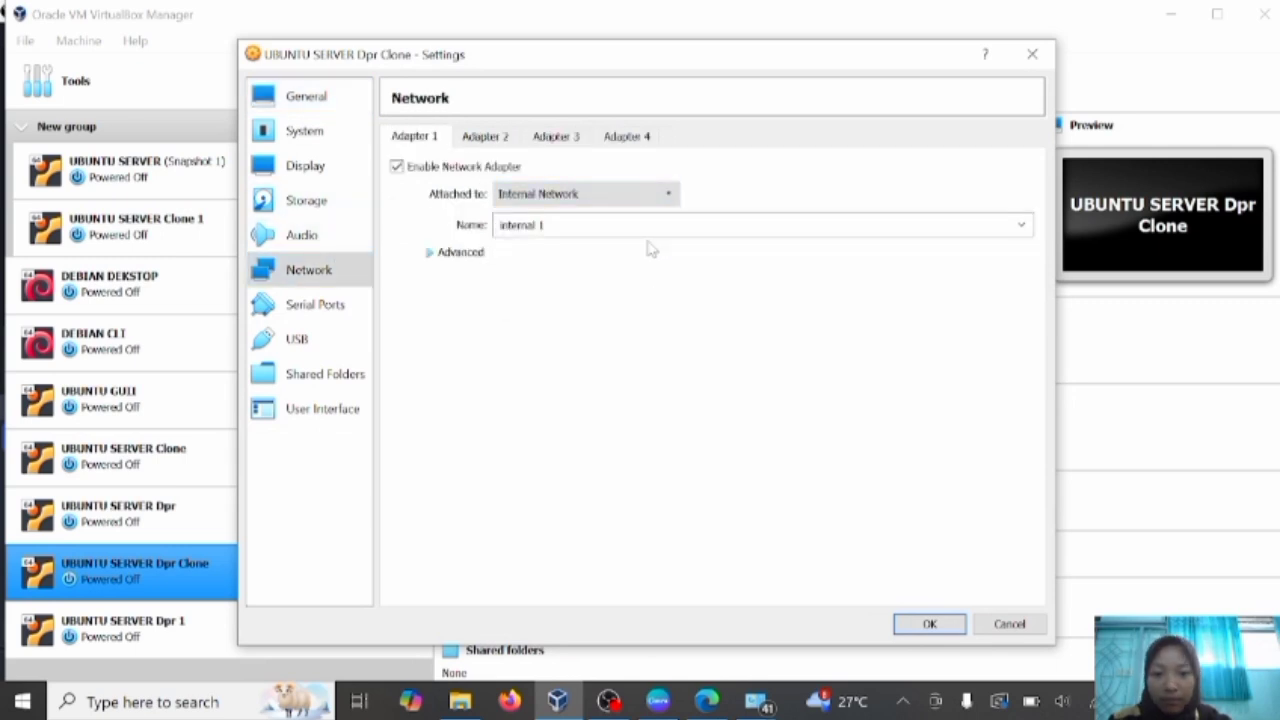
pyautogui.click(926, 625)
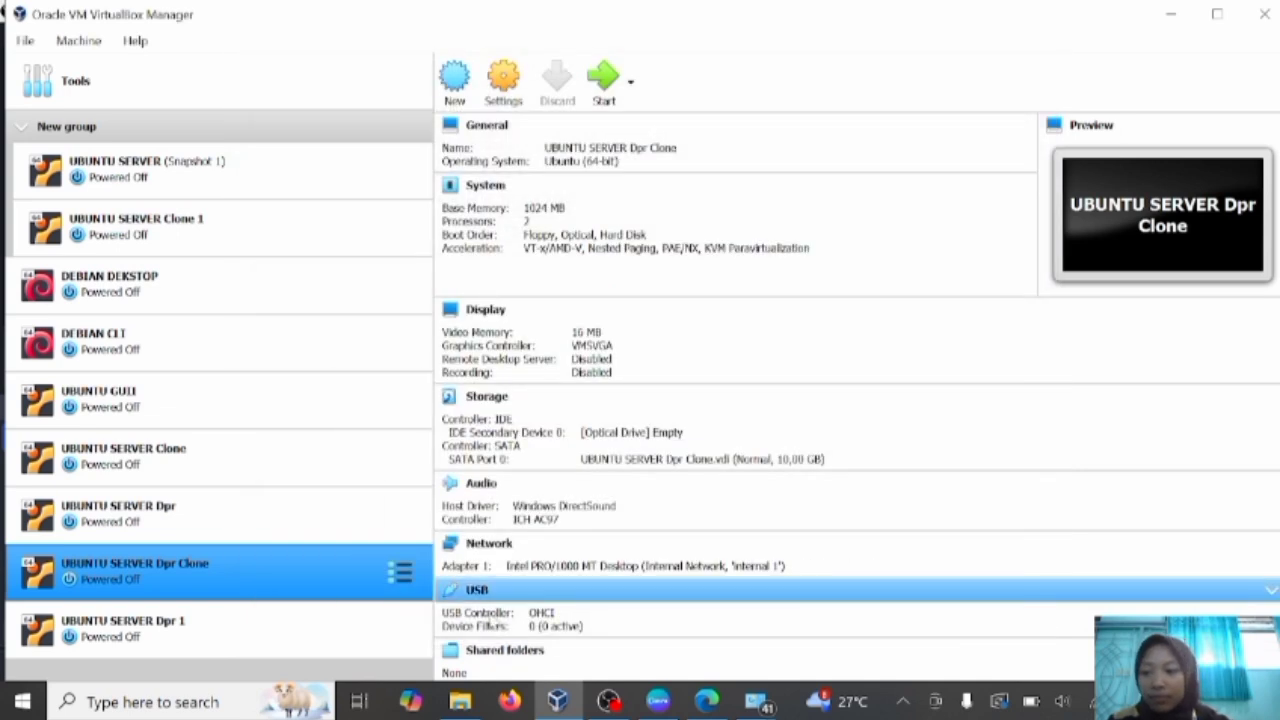
# Start UBUNTU SERVER Dpr and UBUNTU SERVER Dpr Clone.
pyautogui.click(340, 511)
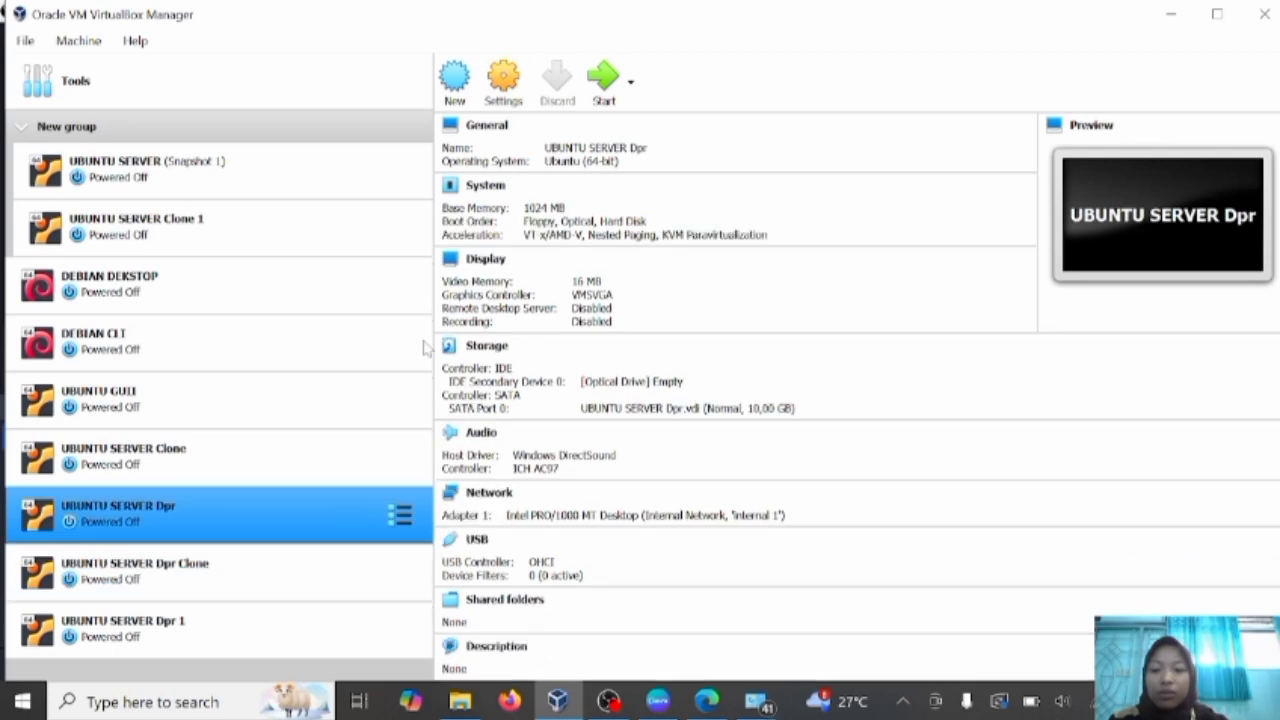
pyautogui.click(603, 80)
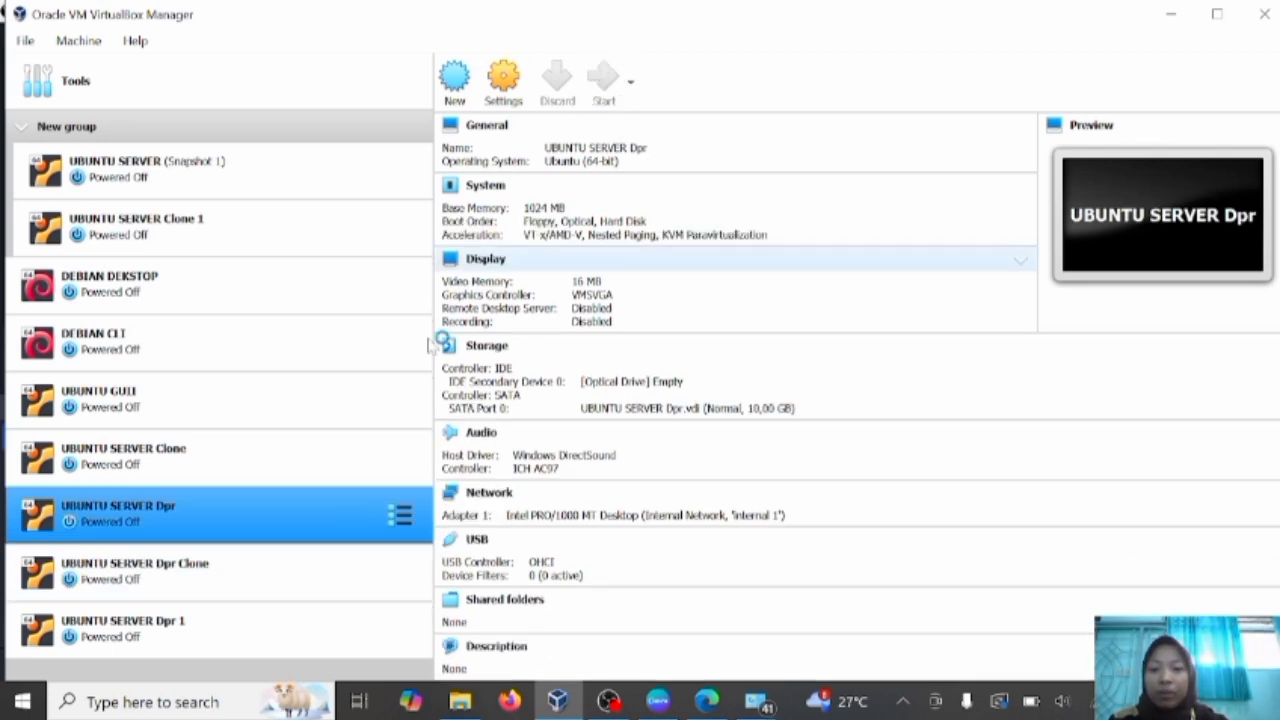
pyautogui.click(314, 578)
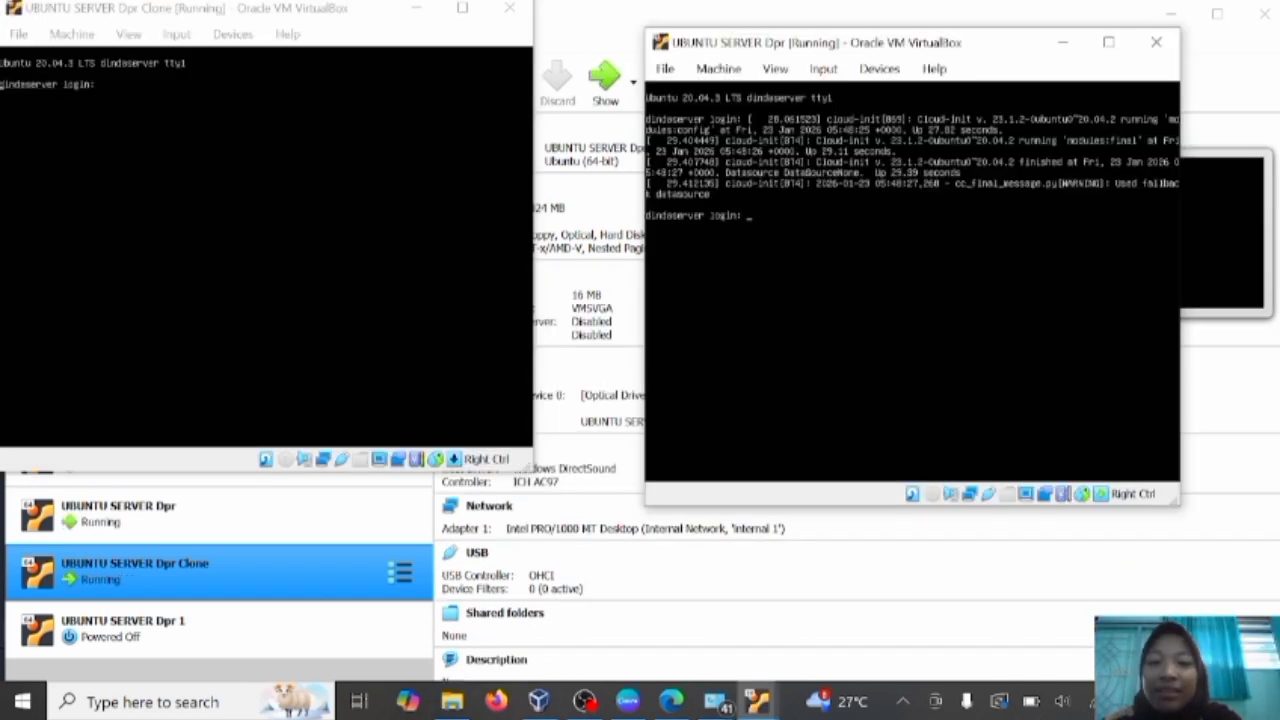
# Log in to the Dpr console, then to the Clone console, with the user's username and password.
pyautogui.write('dinda')
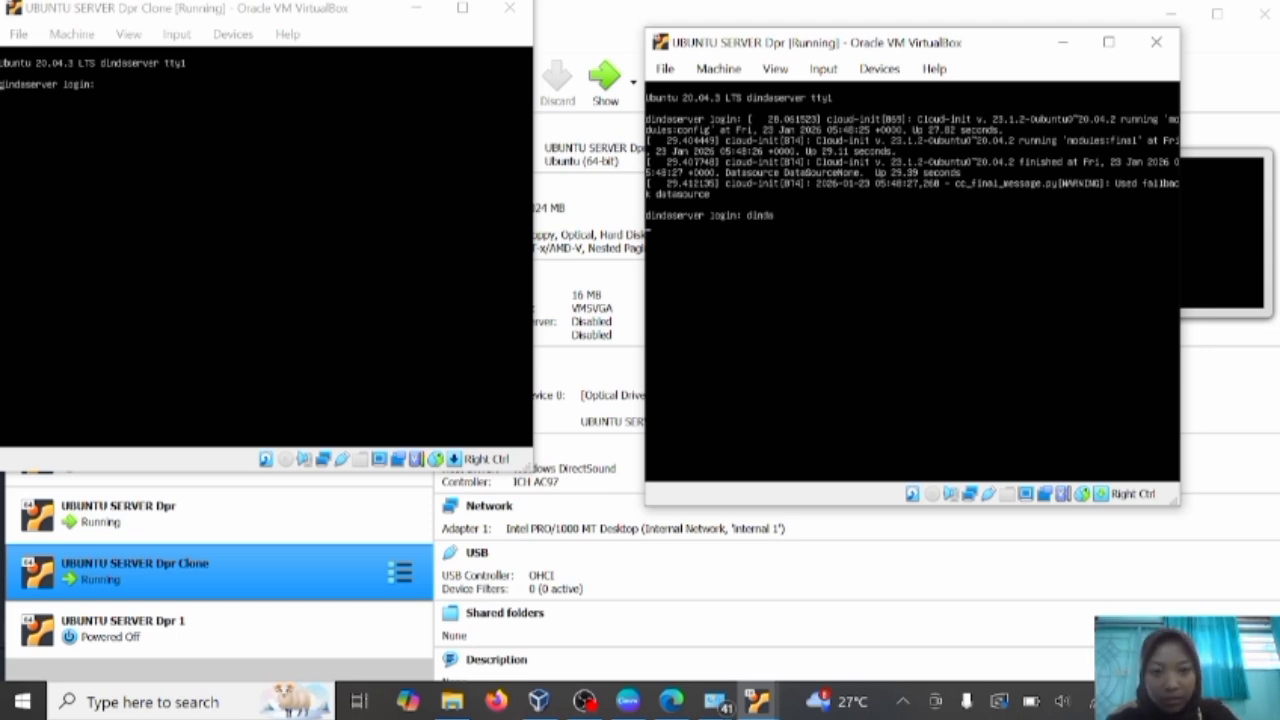
pyautogui.press('Return')
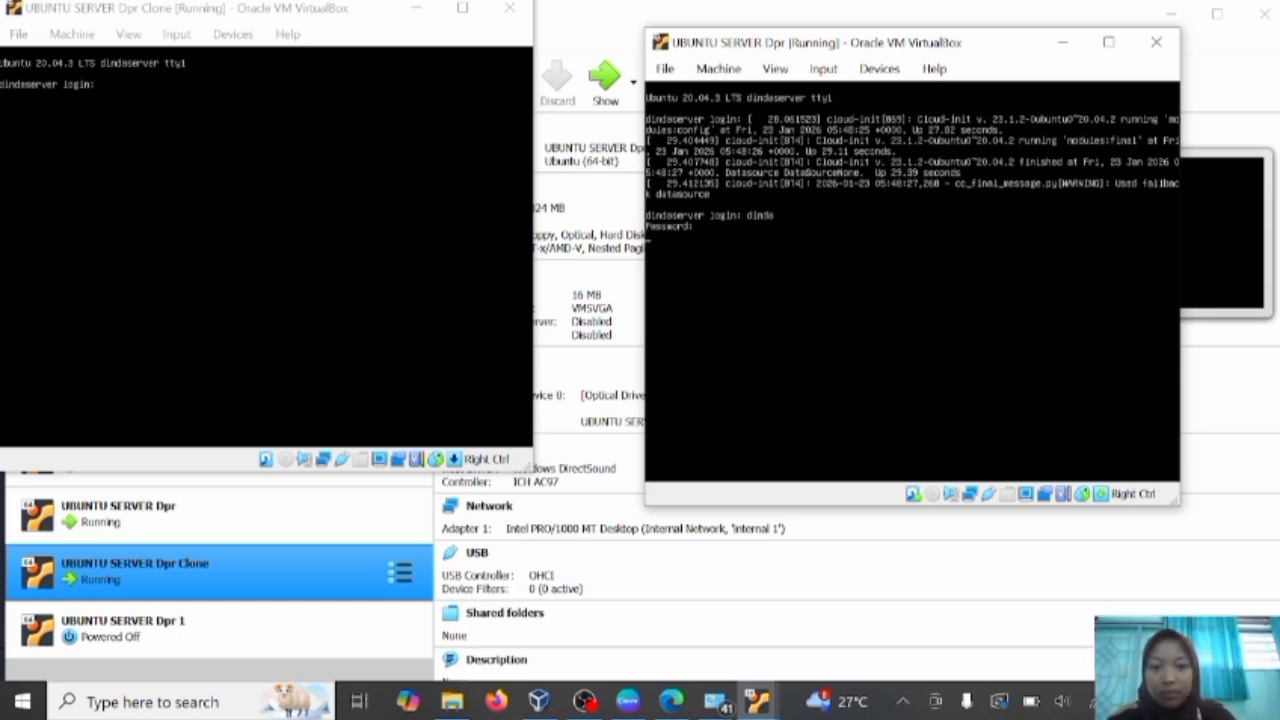
pyautogui.press('Return')
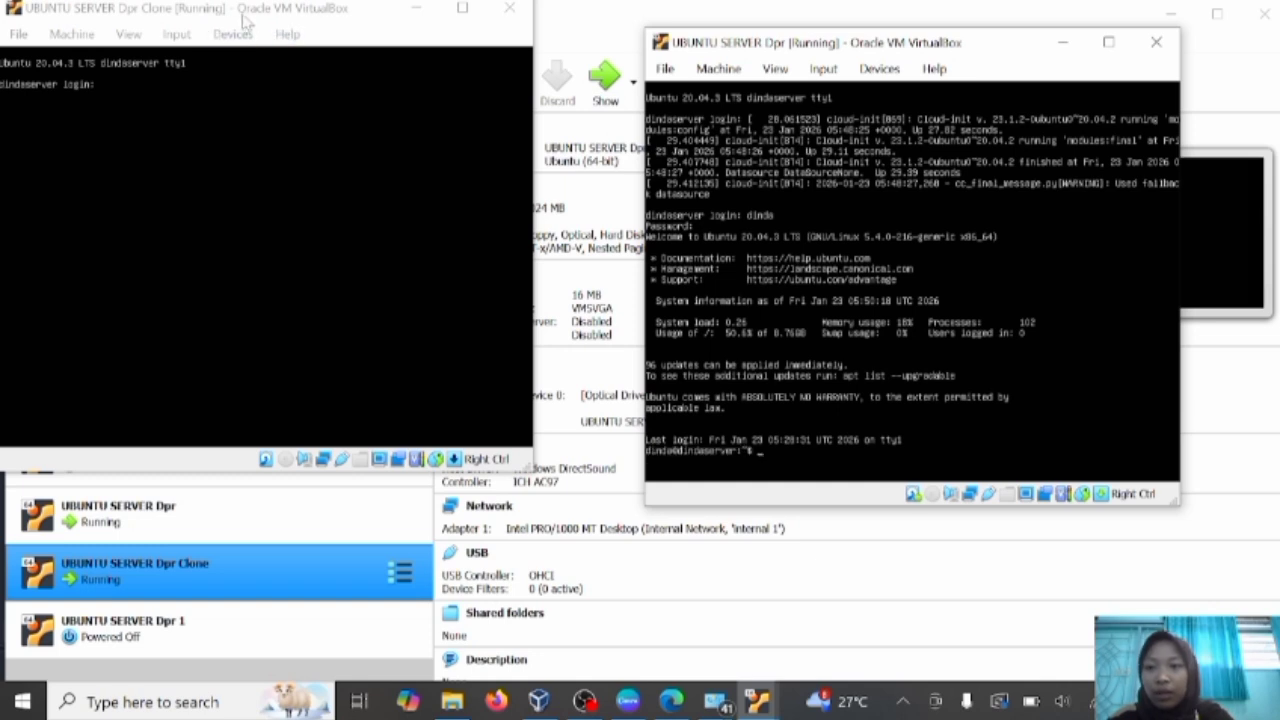
pyautogui.click(231, 16)
pyautogui.press('Return')
pyautogui.write('dinda')
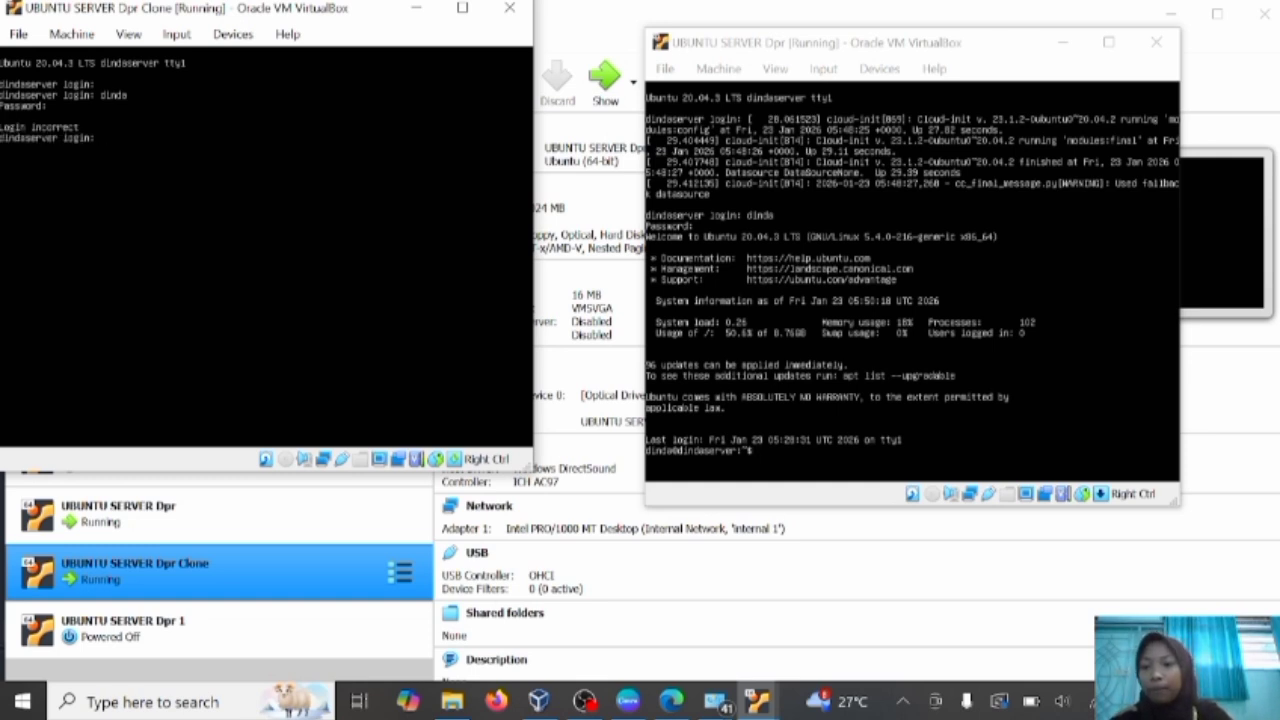
pyautogui.write('dinda')
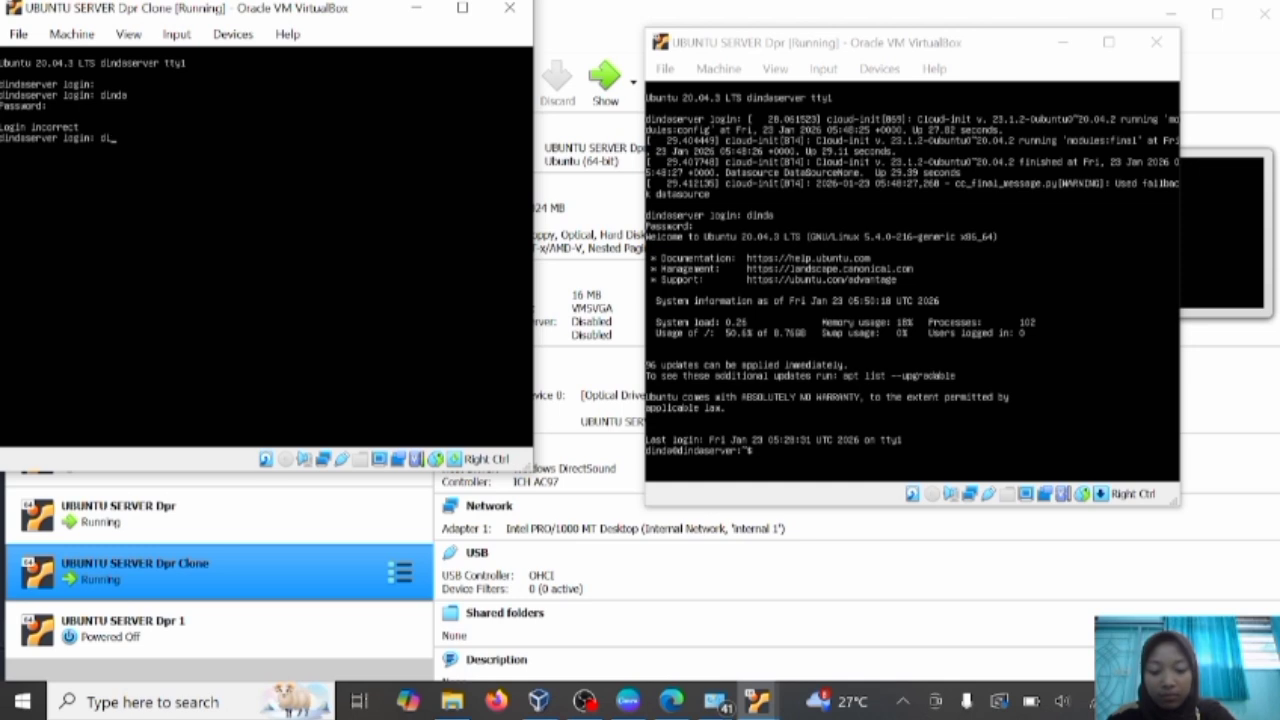
pyautogui.press('Return')
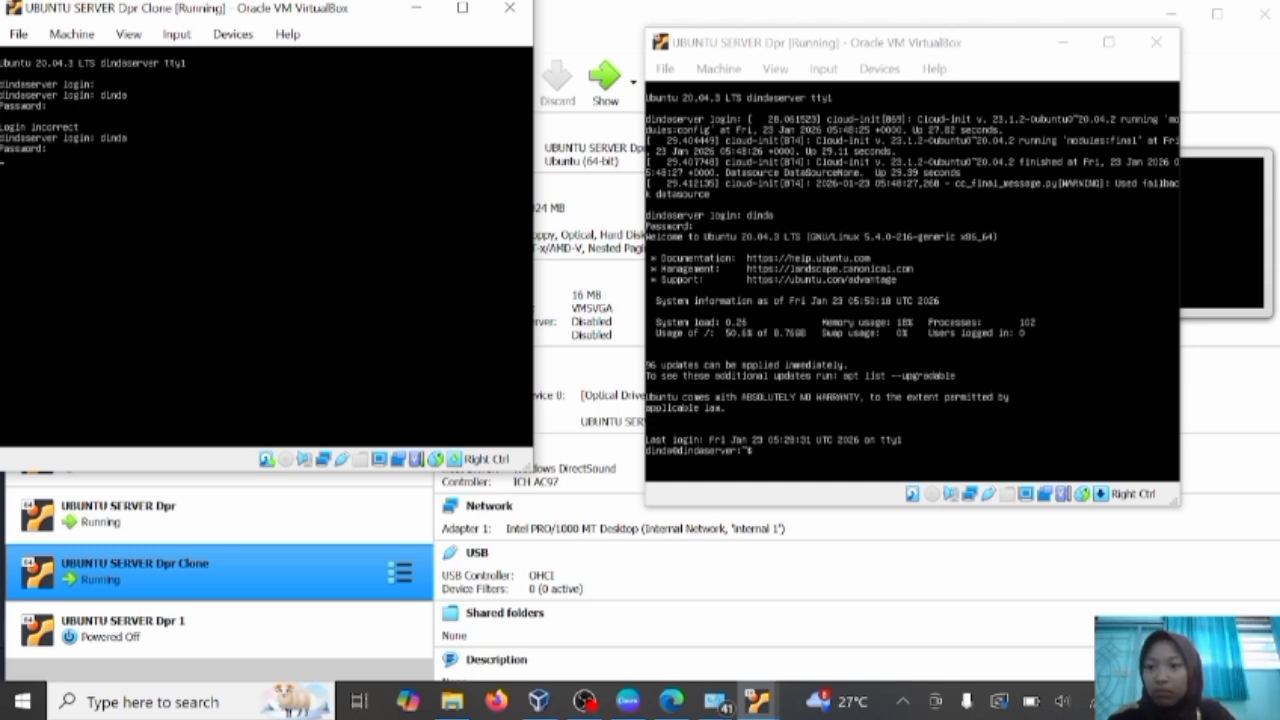
pyautogui.press('Return')
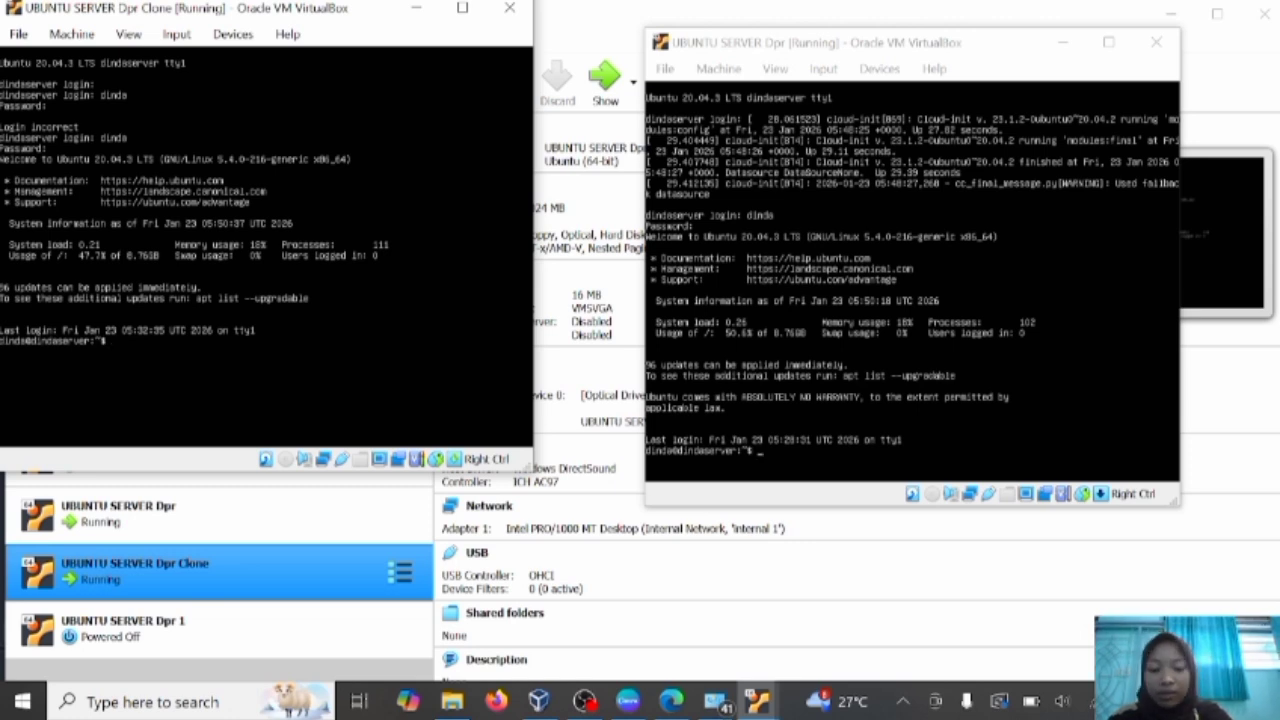
# On the Clone, list network interfaces with 'ip address' and start typing a ping to 192.168.
pyautogui.write('l')
pyautogui.write('p address')
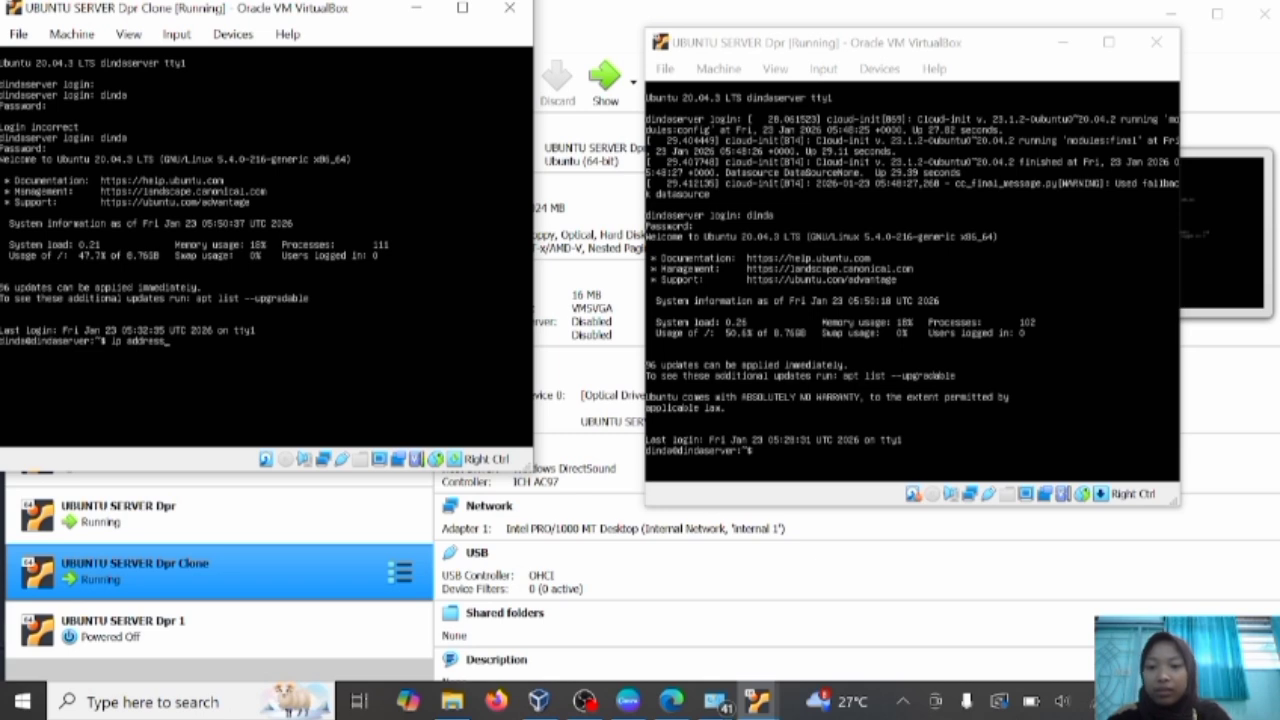
pyautogui.press('Return')
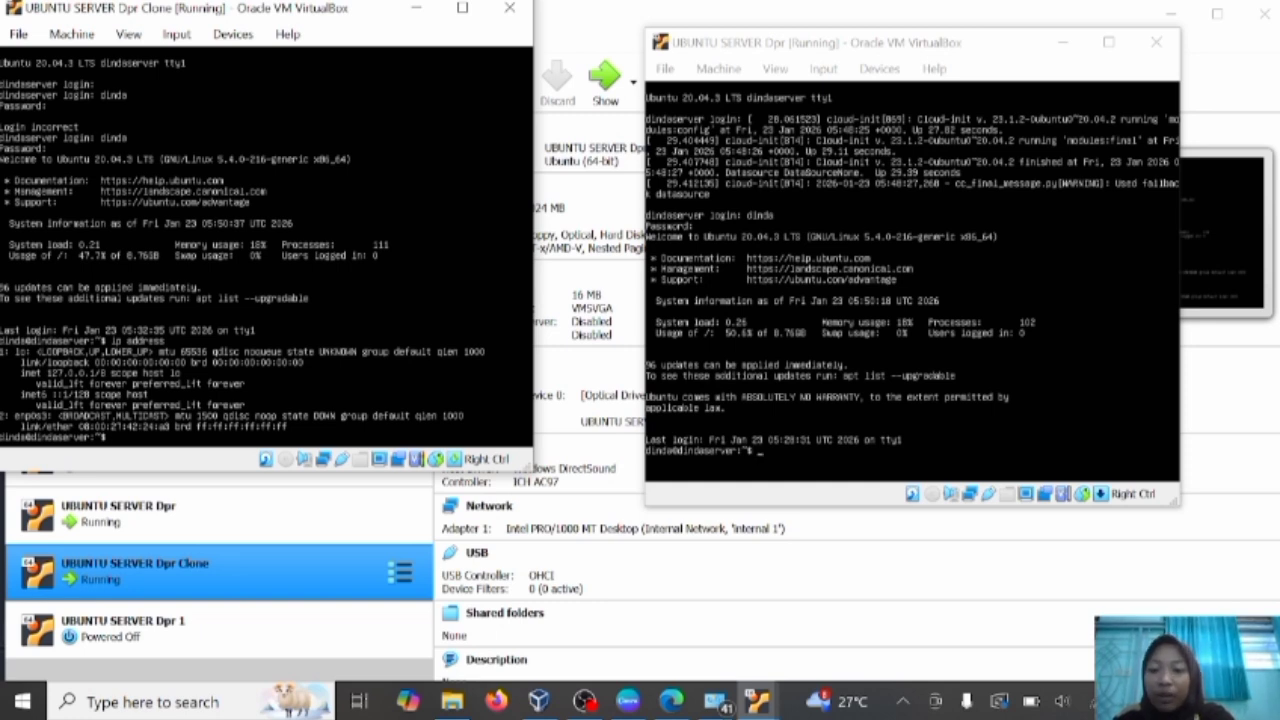
pyautogui.write('pi')
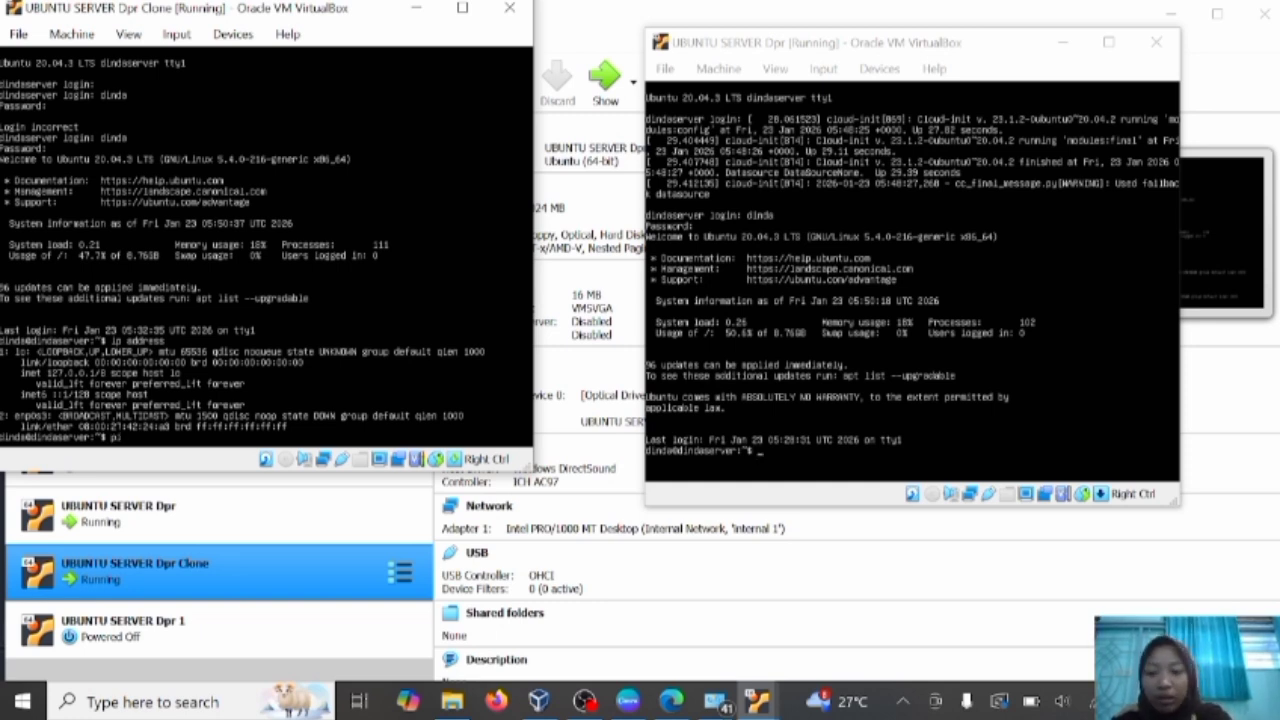
pyautogui.write('ng 1')
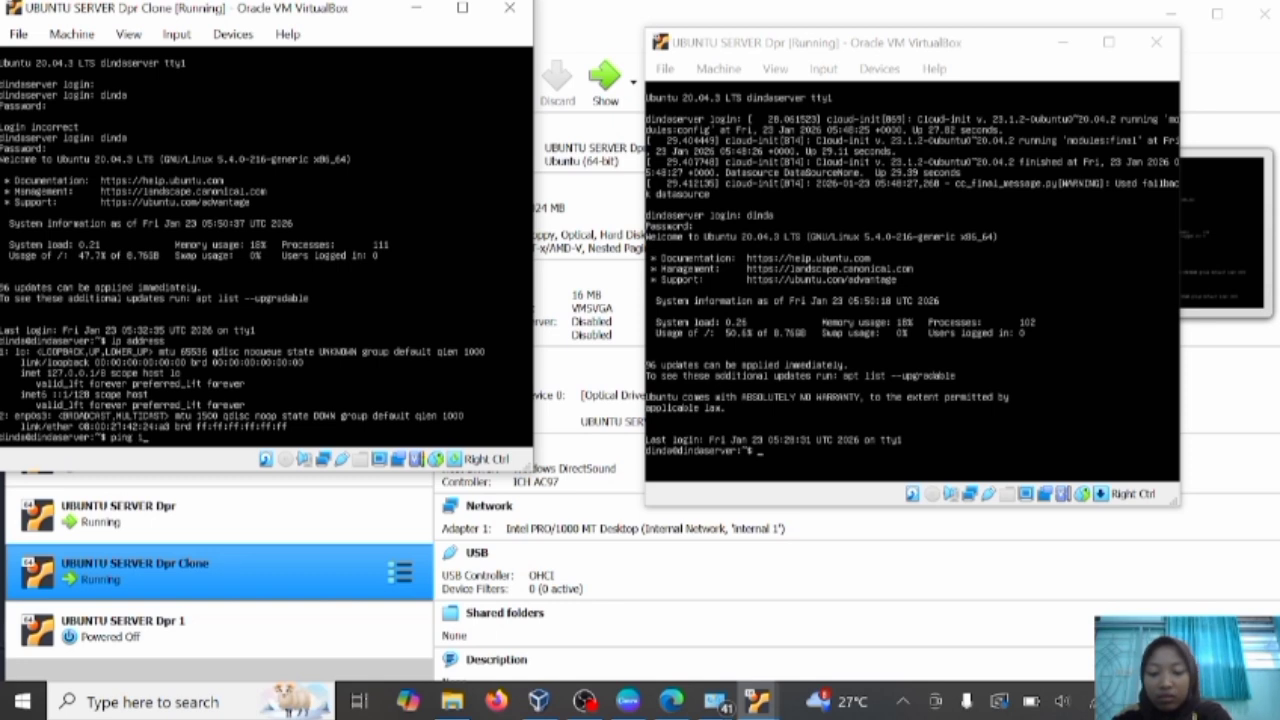
pyautogui.write('92.')
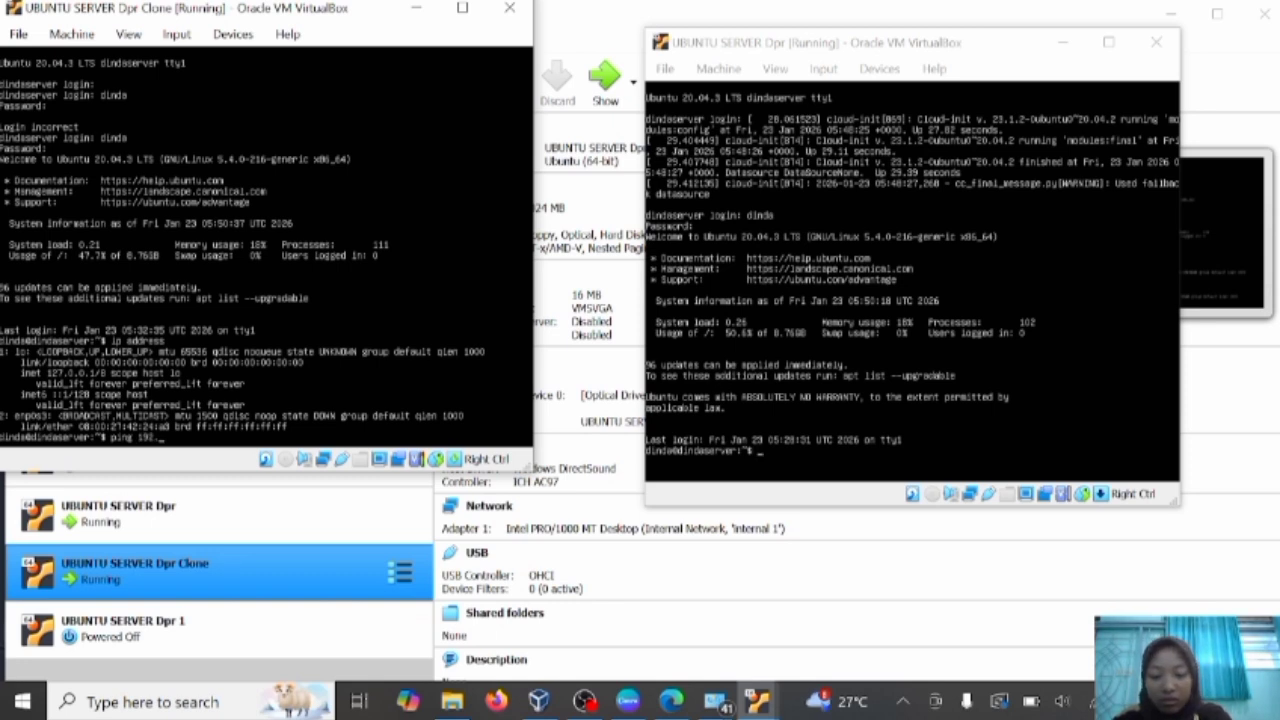
pyautogui.write('168.1.2')
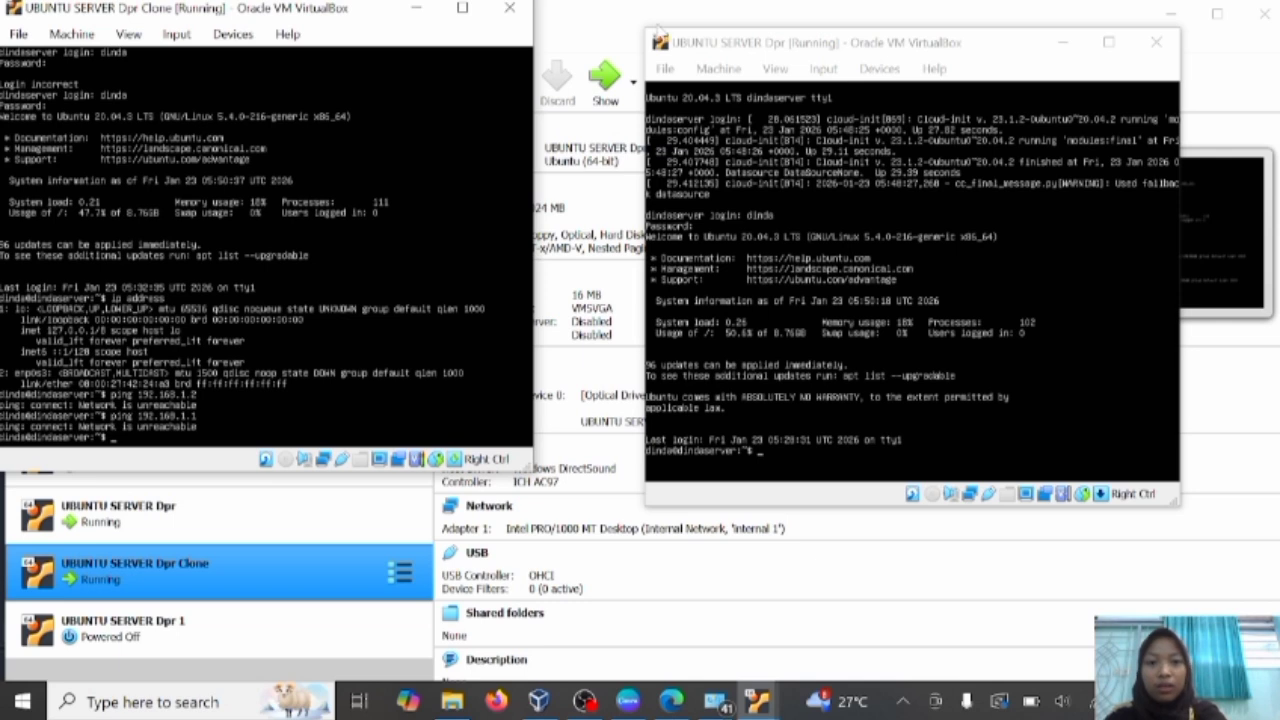
# On the Dpr server, check interfaces with 'ip address' and ping 192.168.1.2.
pyautogui.click(709, 44)
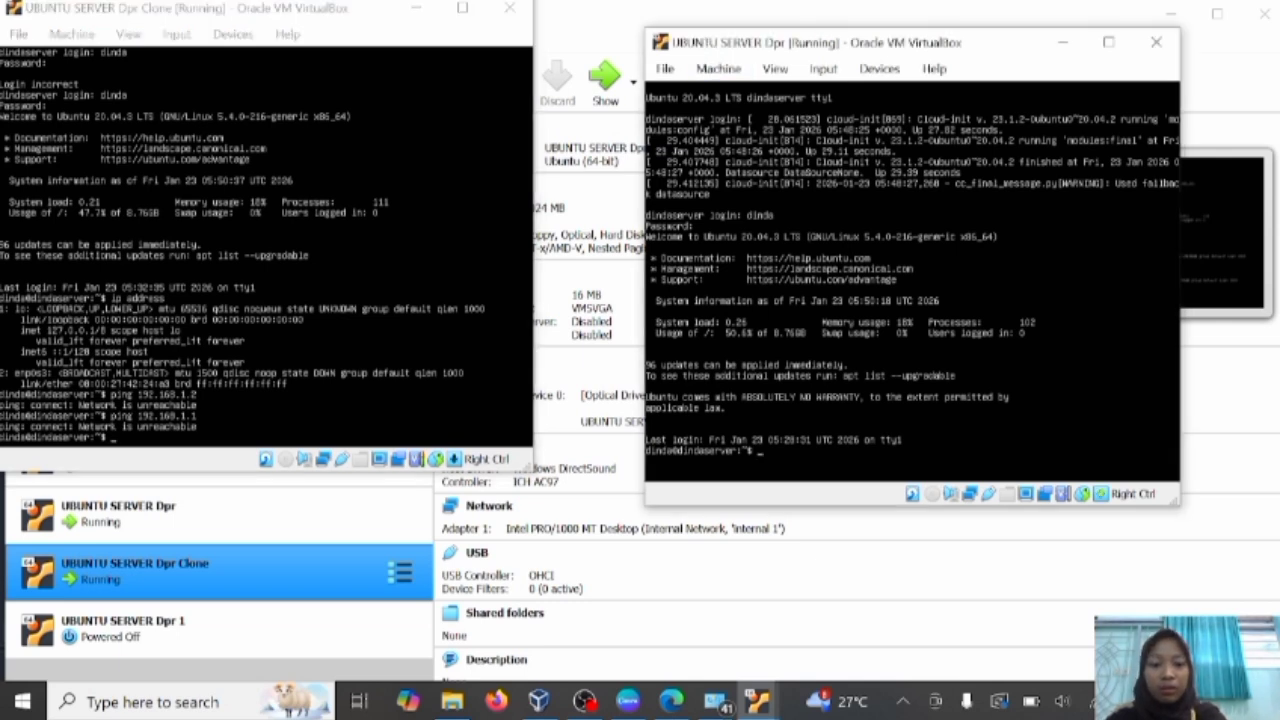
pyautogui.write('ip address')
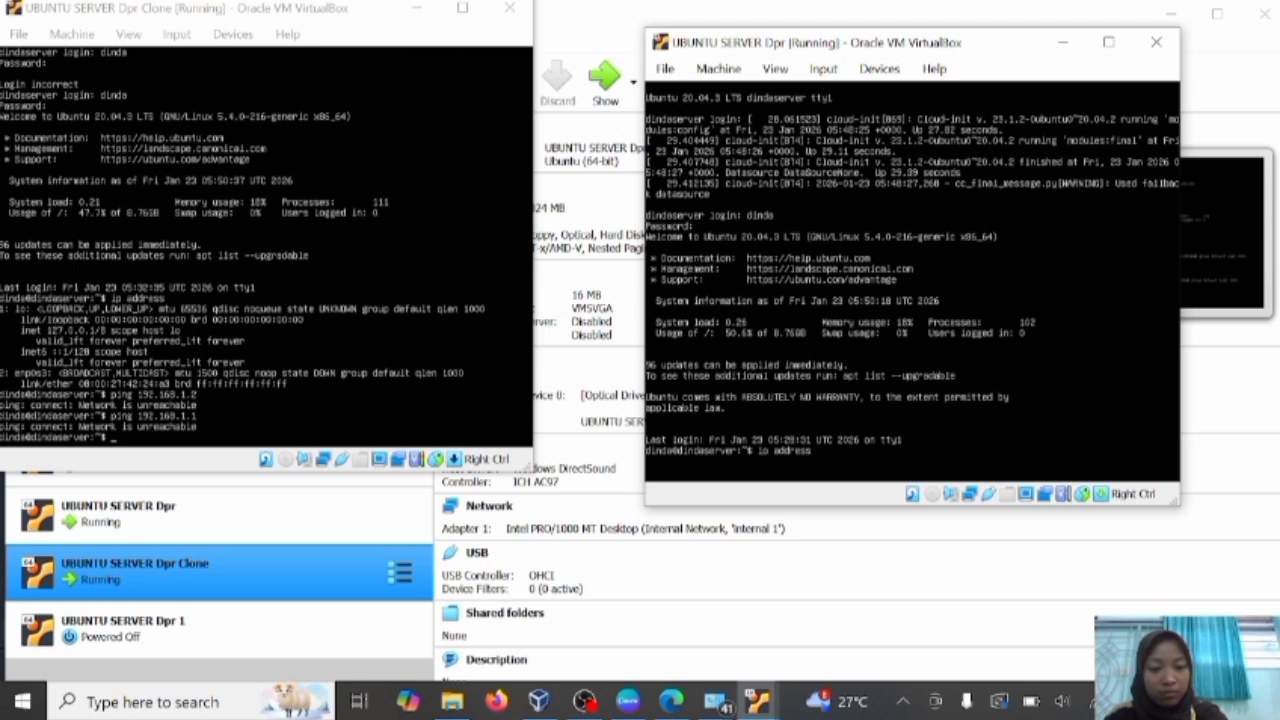
pyautogui.press('Return')
pyautogui.write('ping 192')
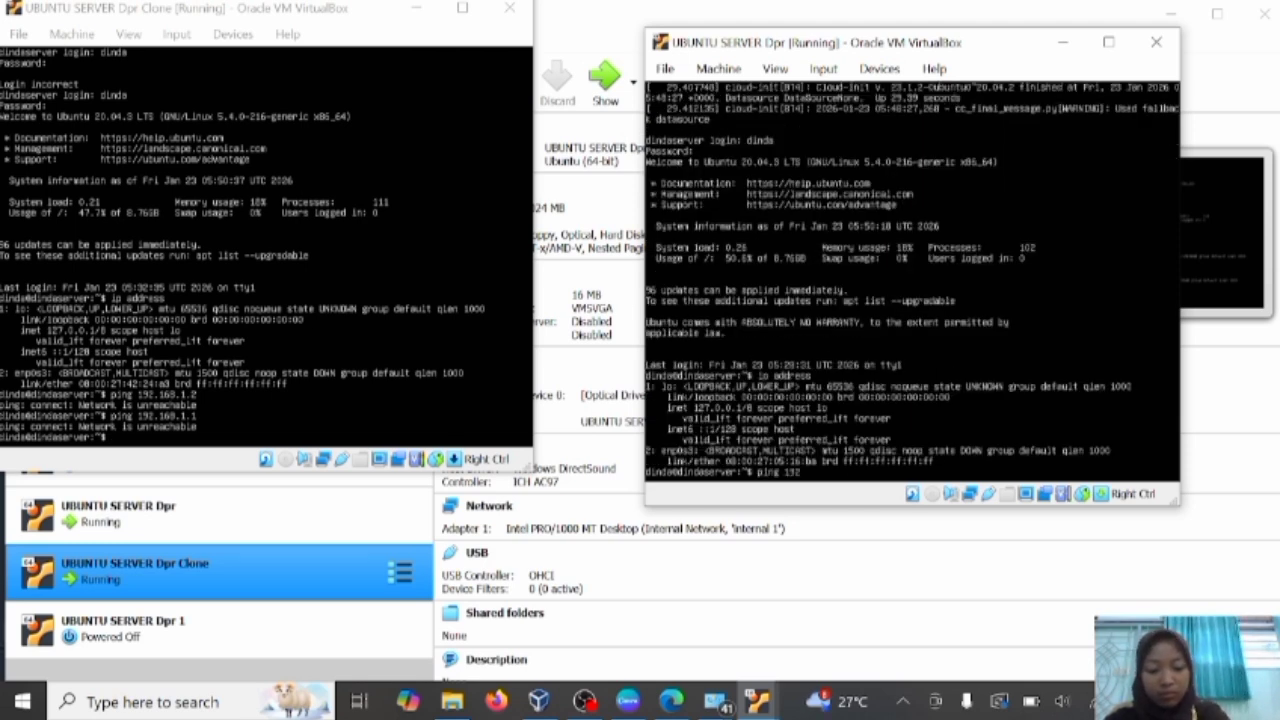
pyautogui.write('.168.1.2')
pyautogui.press('Return')
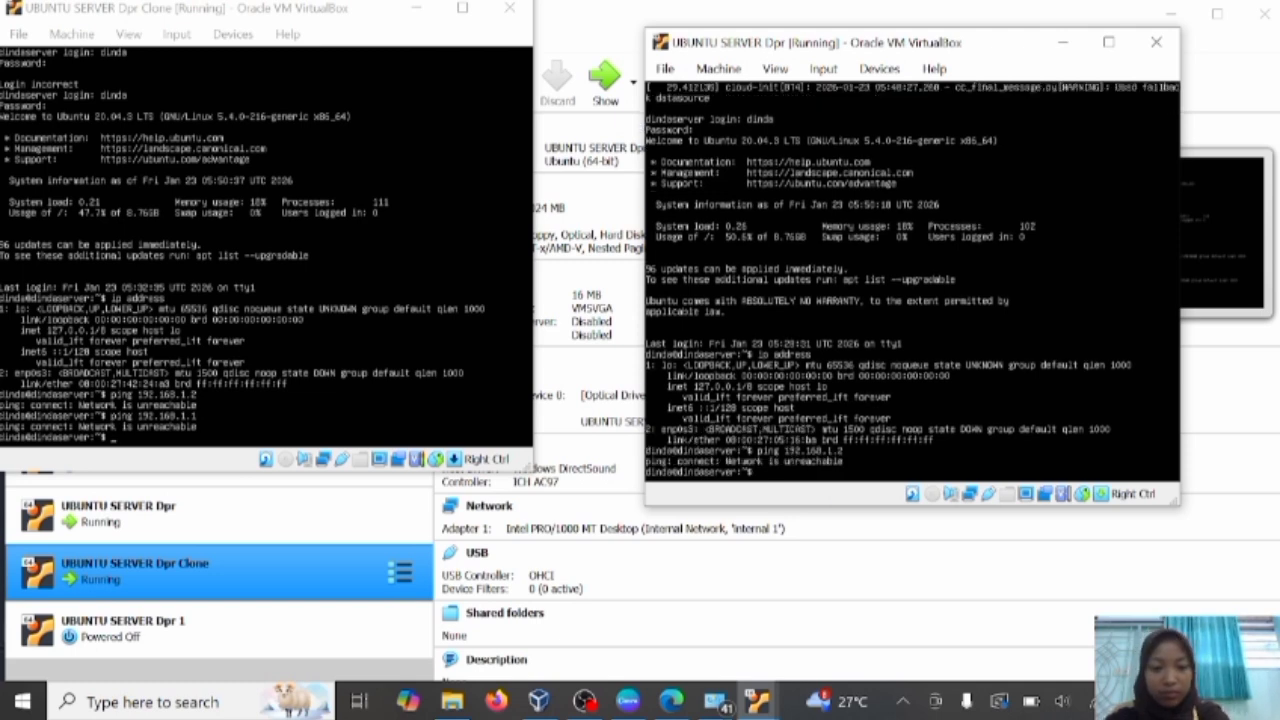